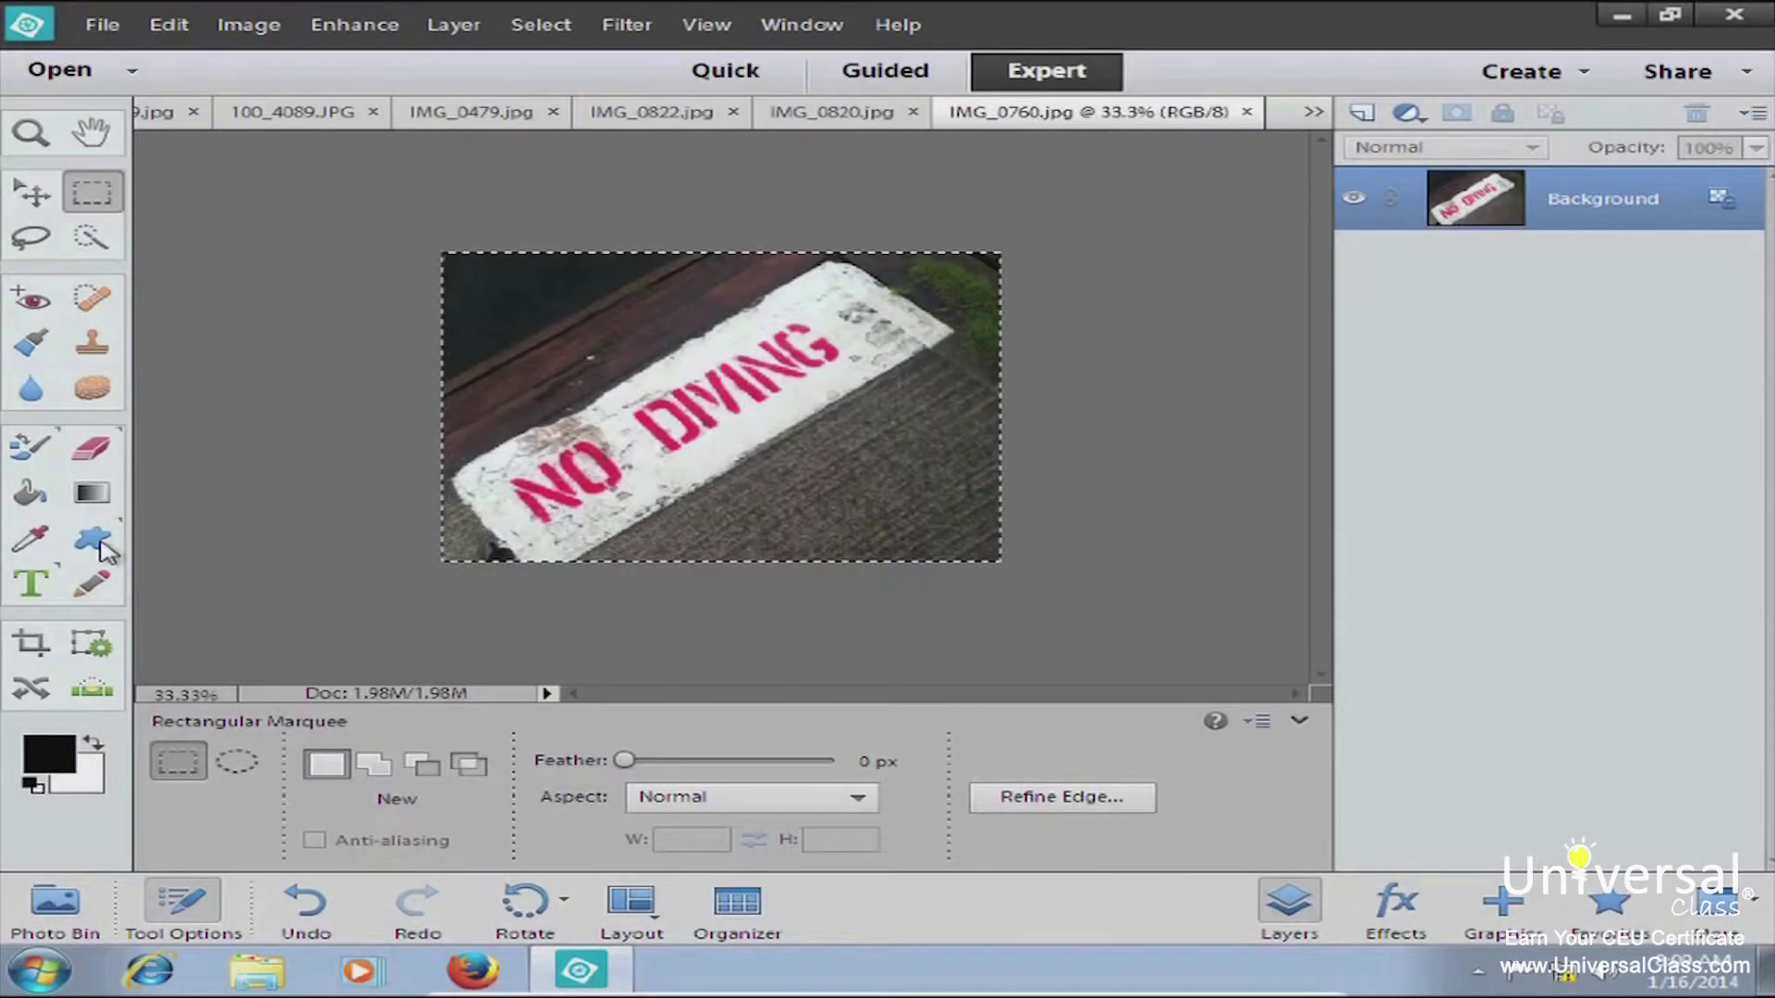
Step: Draw a large black Heart Card custom shape across the middle of the NO DIVING photo
{"action": "key", "text": "u"}
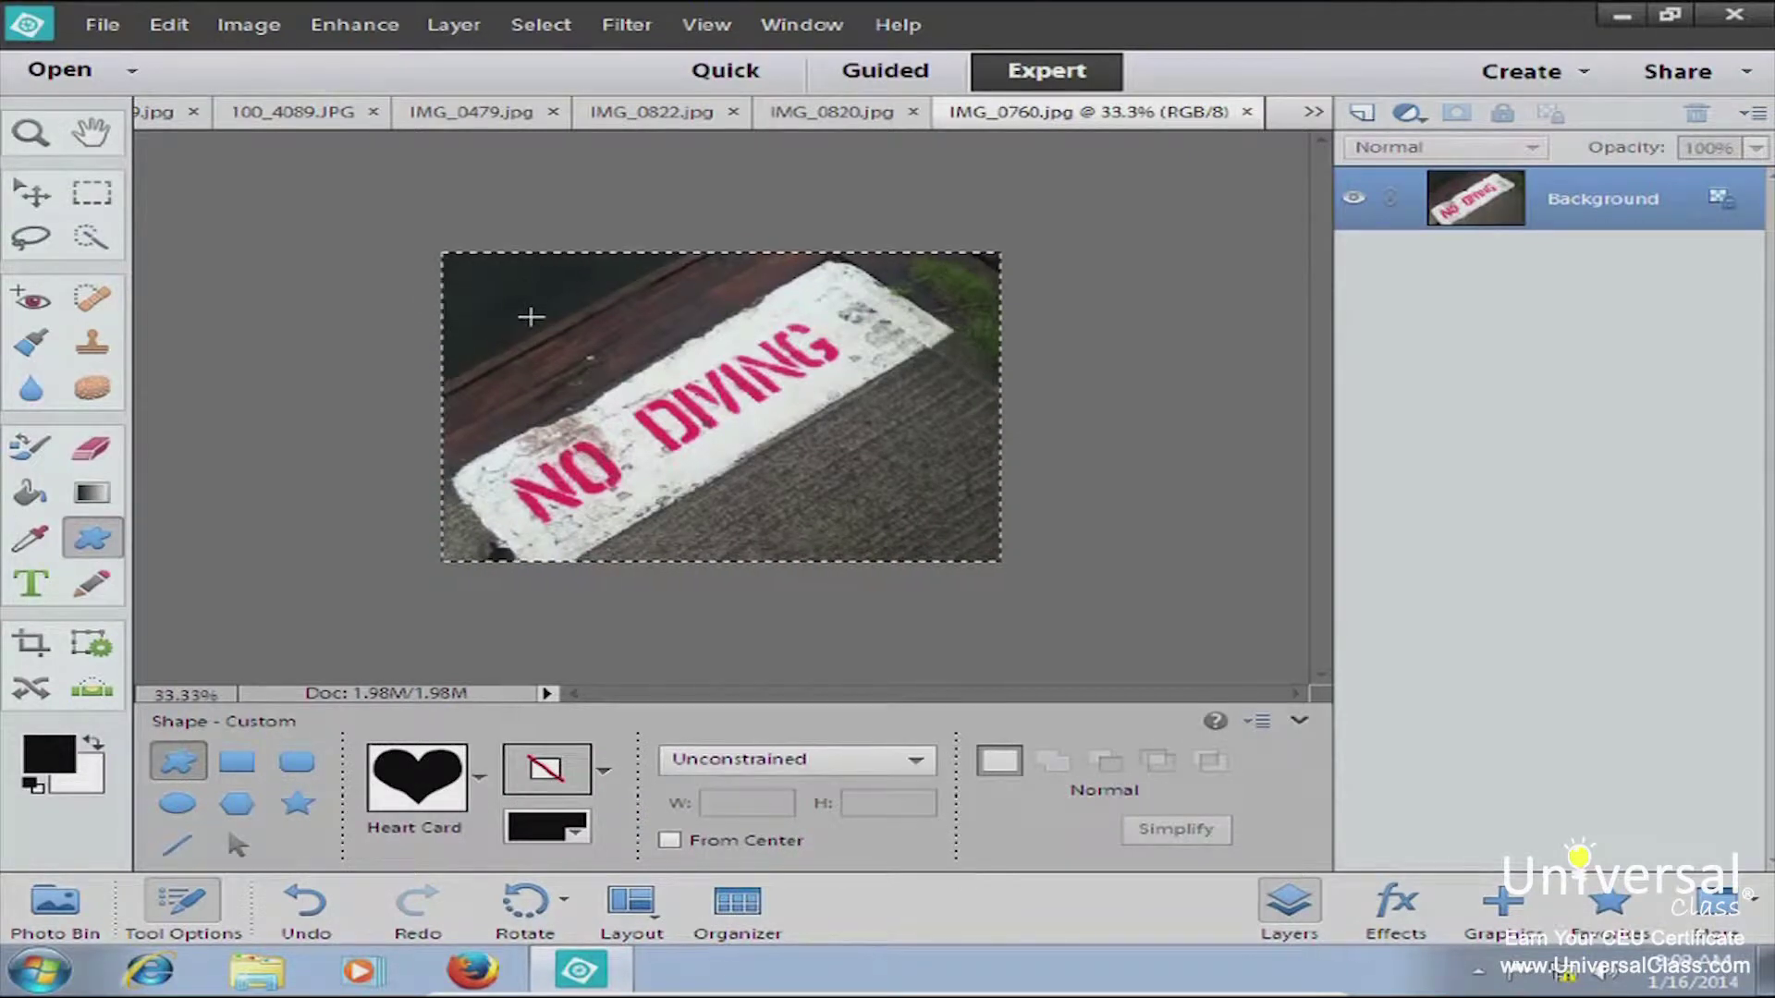
{"action": "left_click_drag", "start_coordinate": [517, 301], "coordinate": [921, 536]}
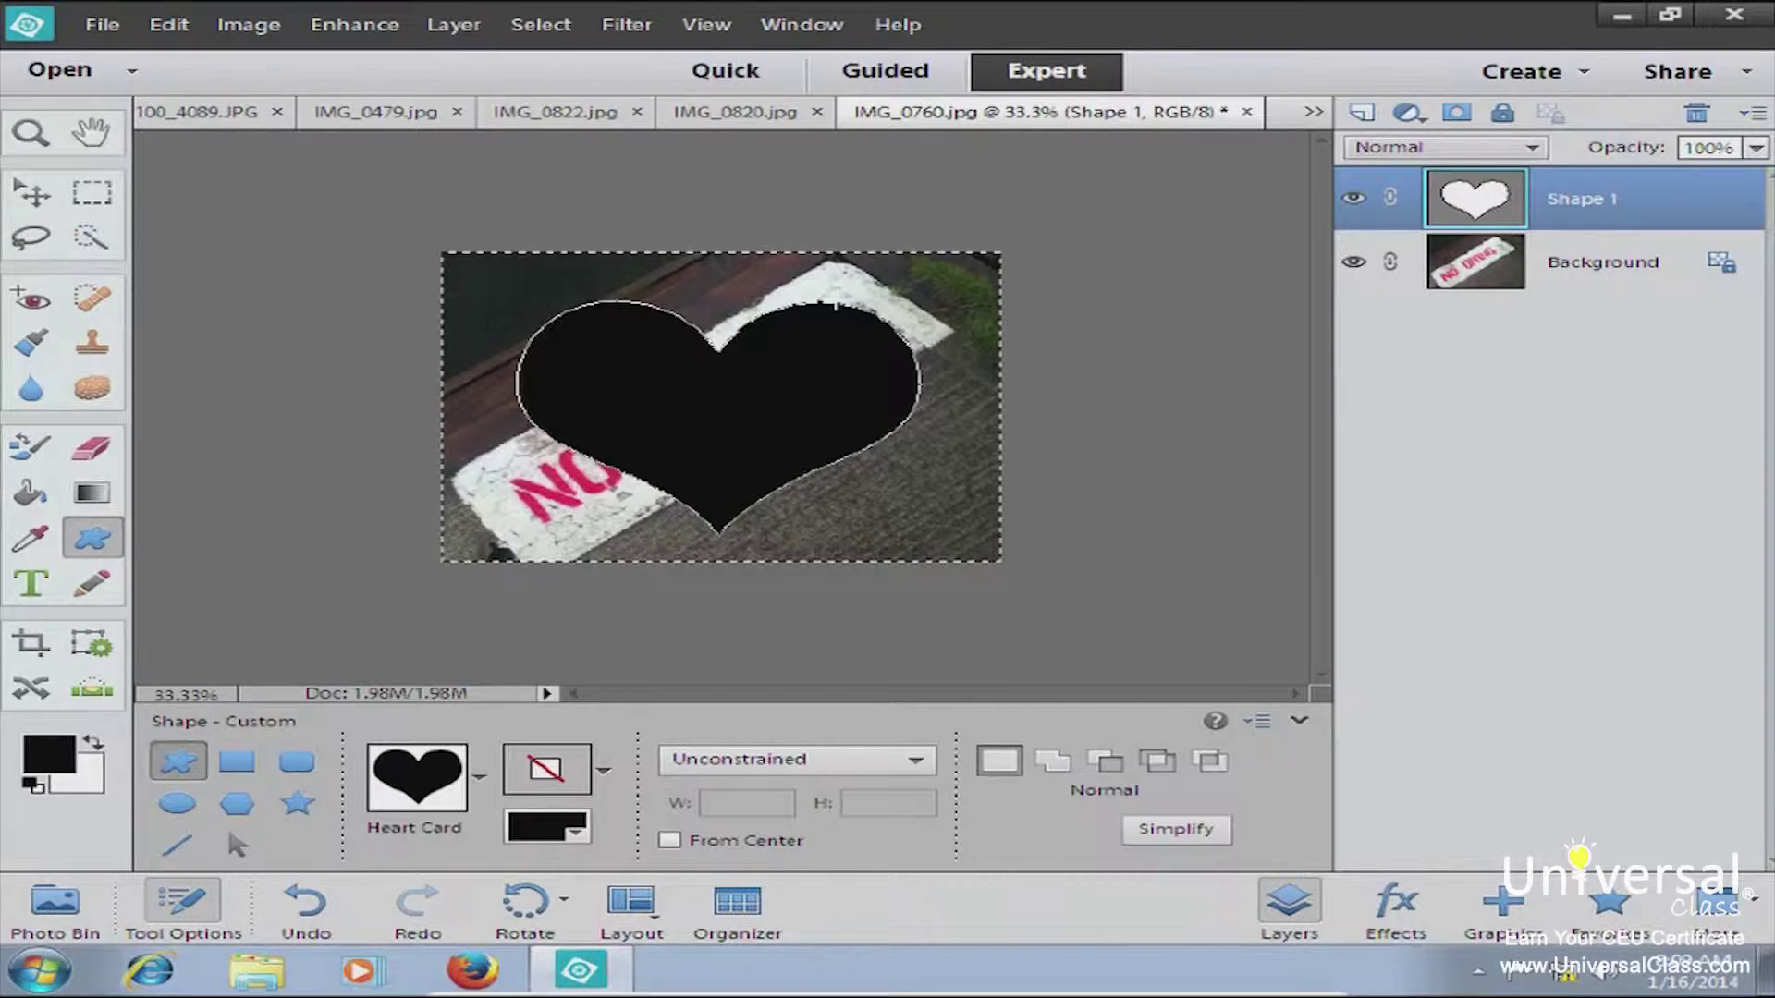
{"action": "left_click", "coordinate": [237, 763]}
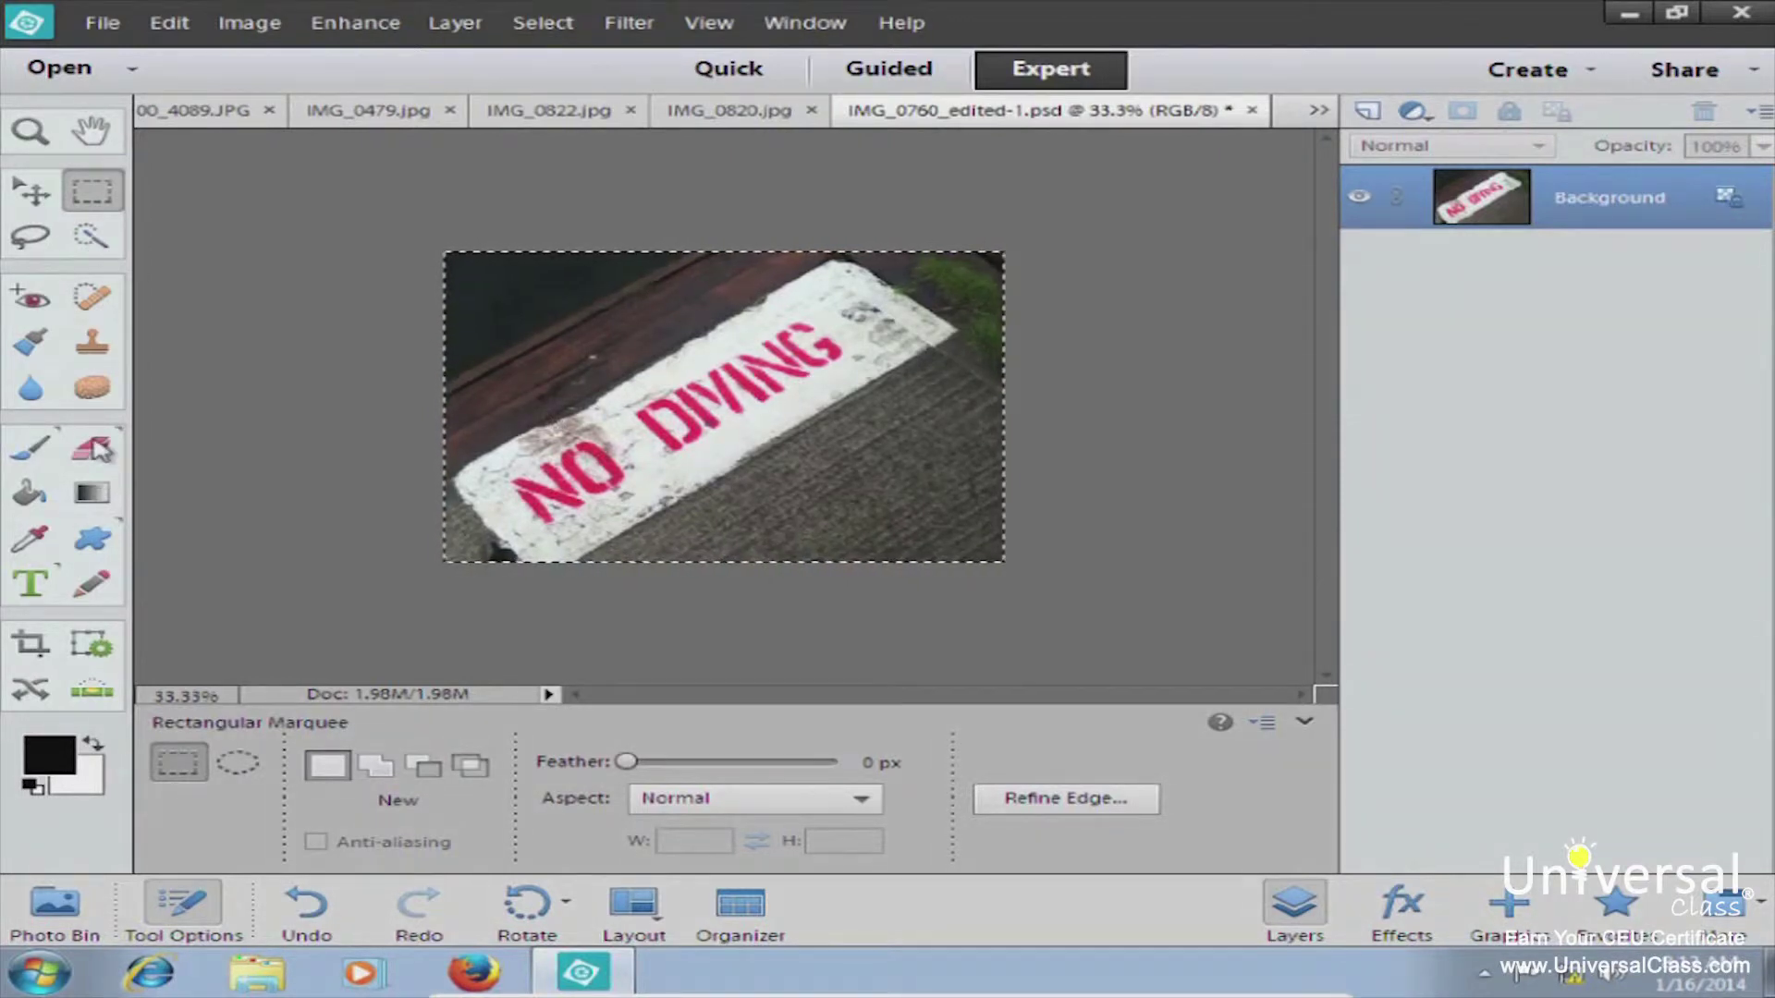
Step: Set up the Rectangle shape tool with a teal-green fill colour from the Default swatches
{"action": "left_click", "coordinate": [93, 541]}
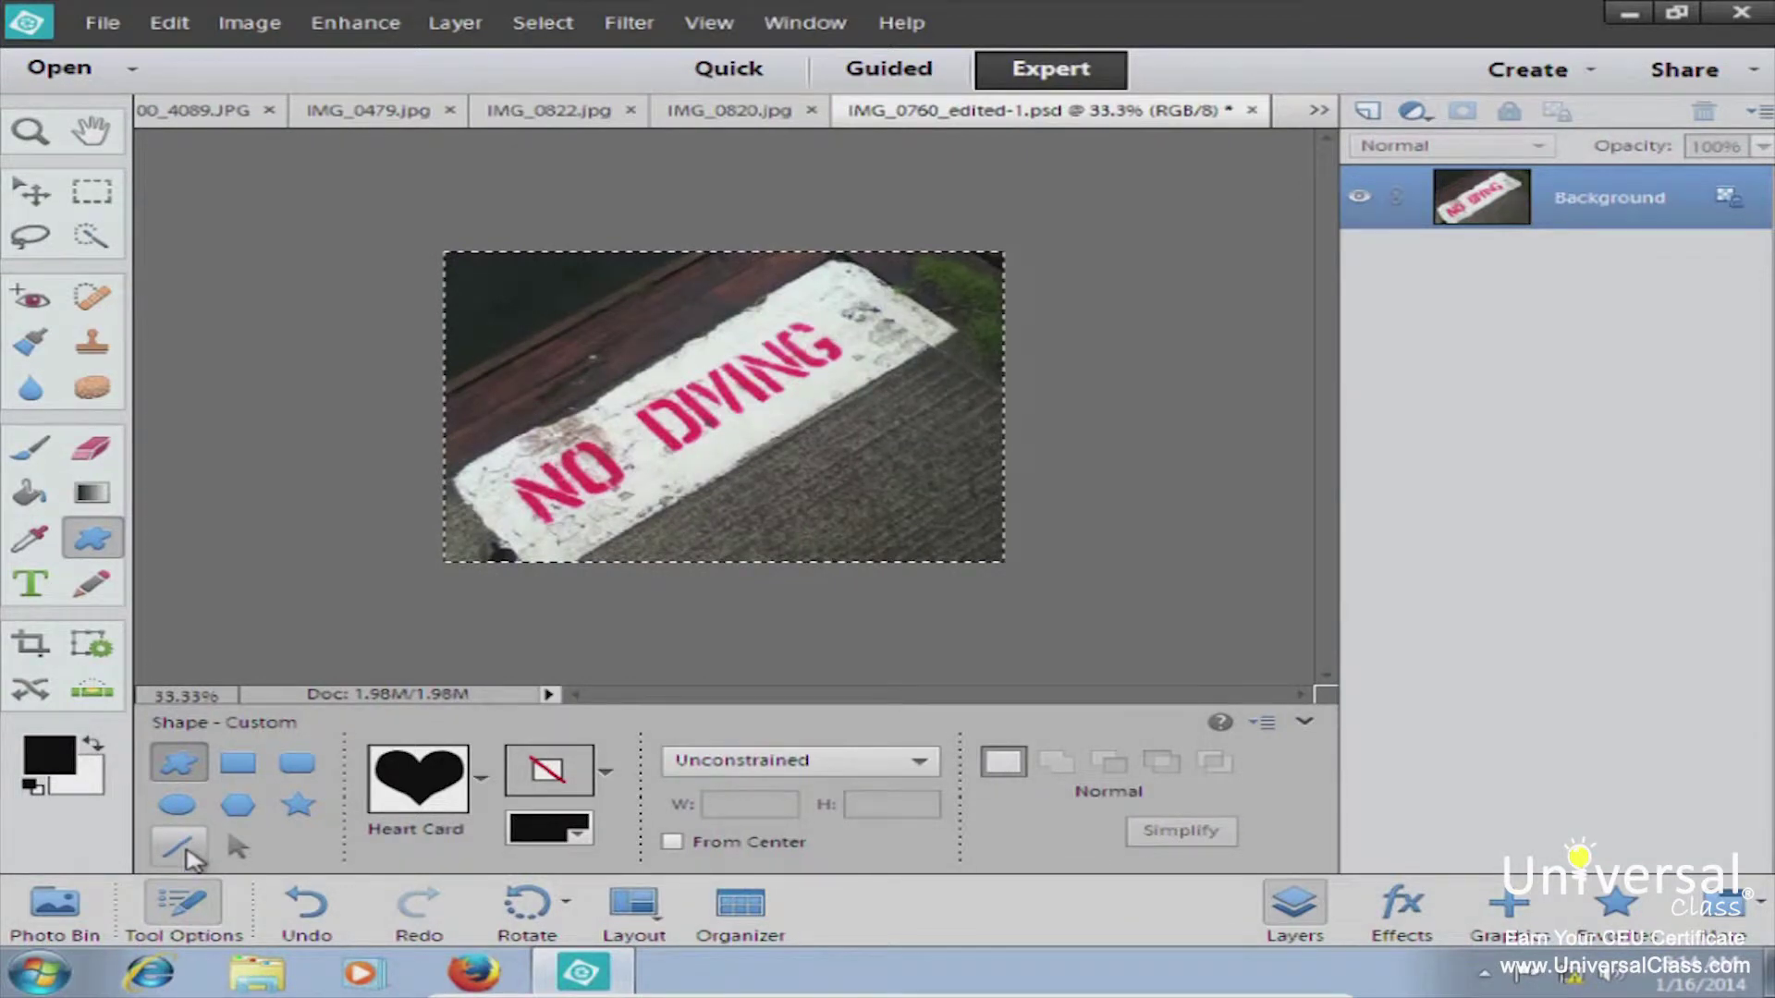
{"action": "left_click", "coordinate": [238, 847]}
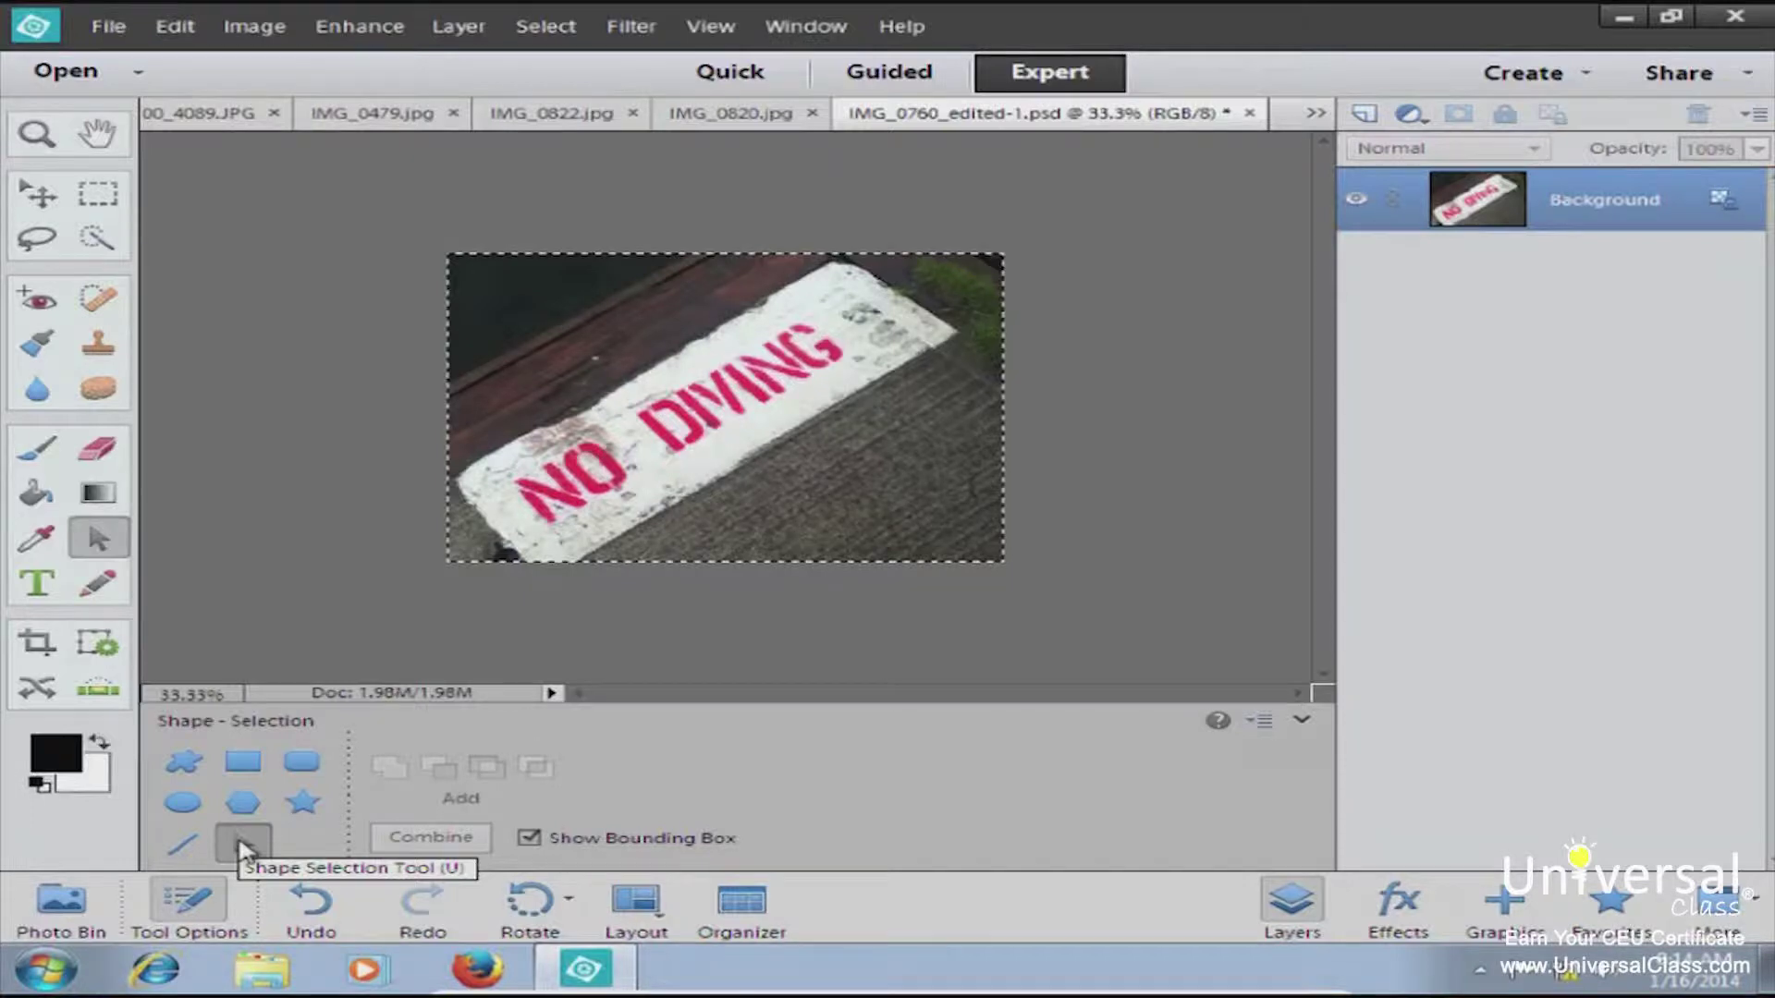
{"action": "left_click", "coordinate": [243, 761]}
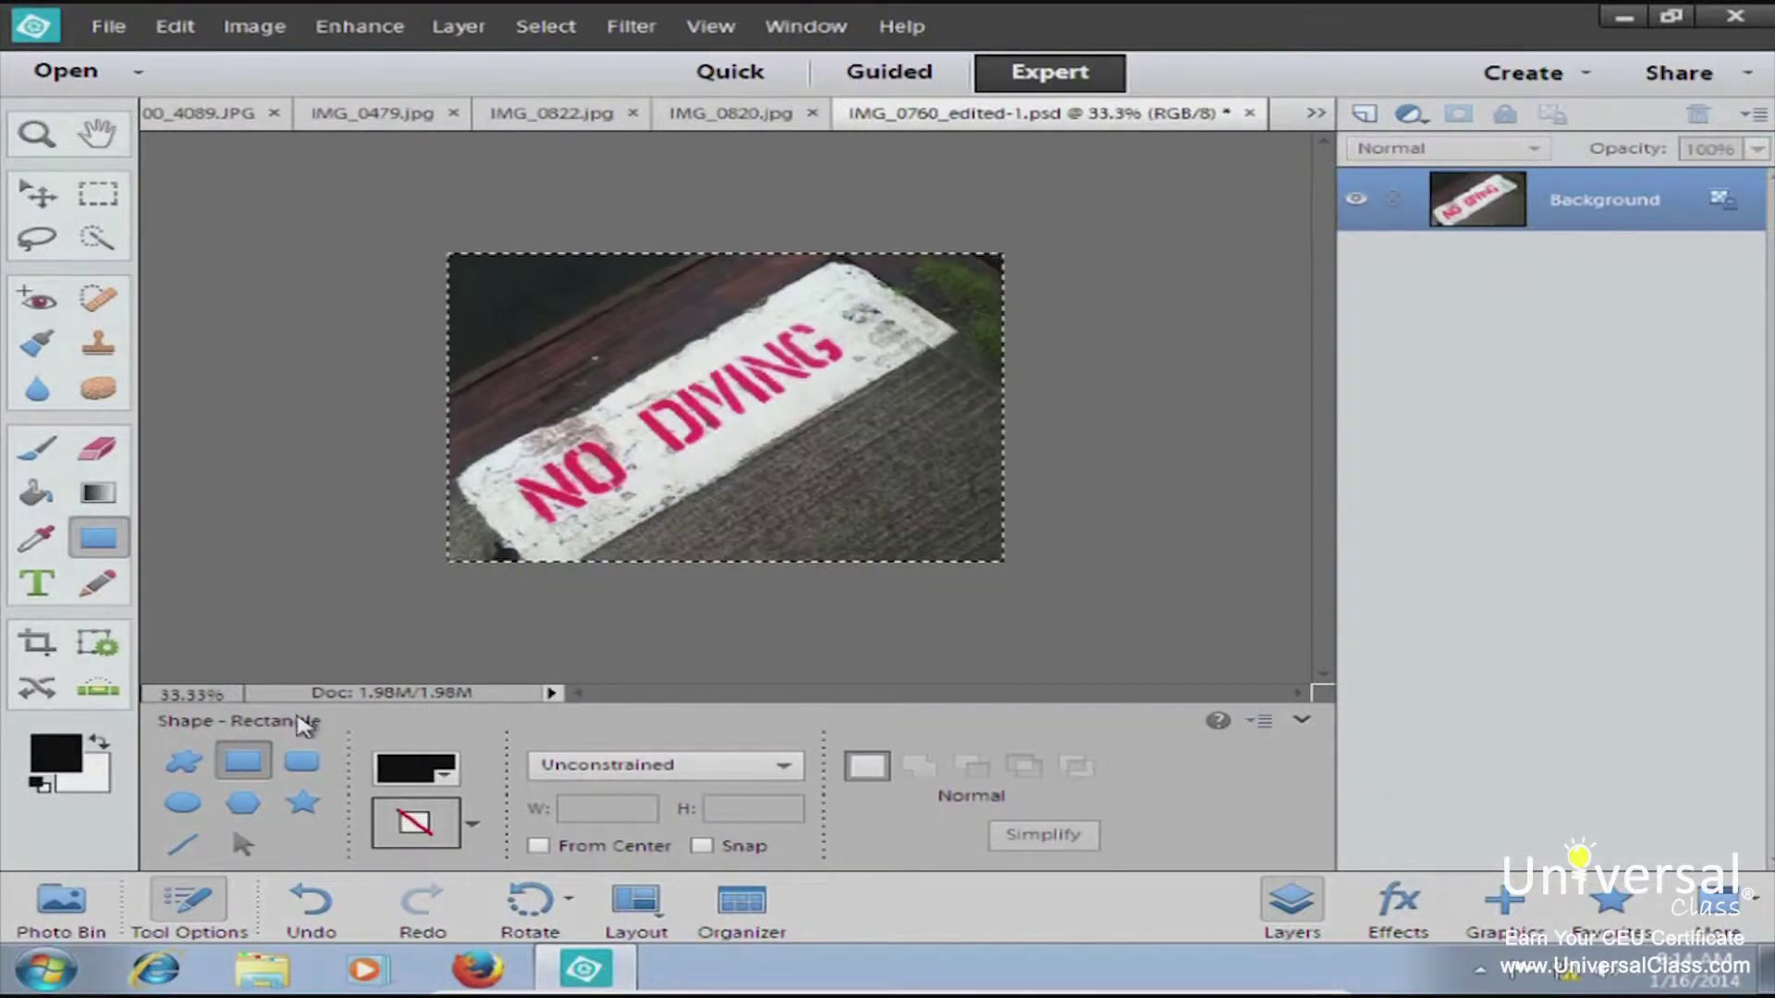
{"action": "left_click", "coordinate": [410, 781]}
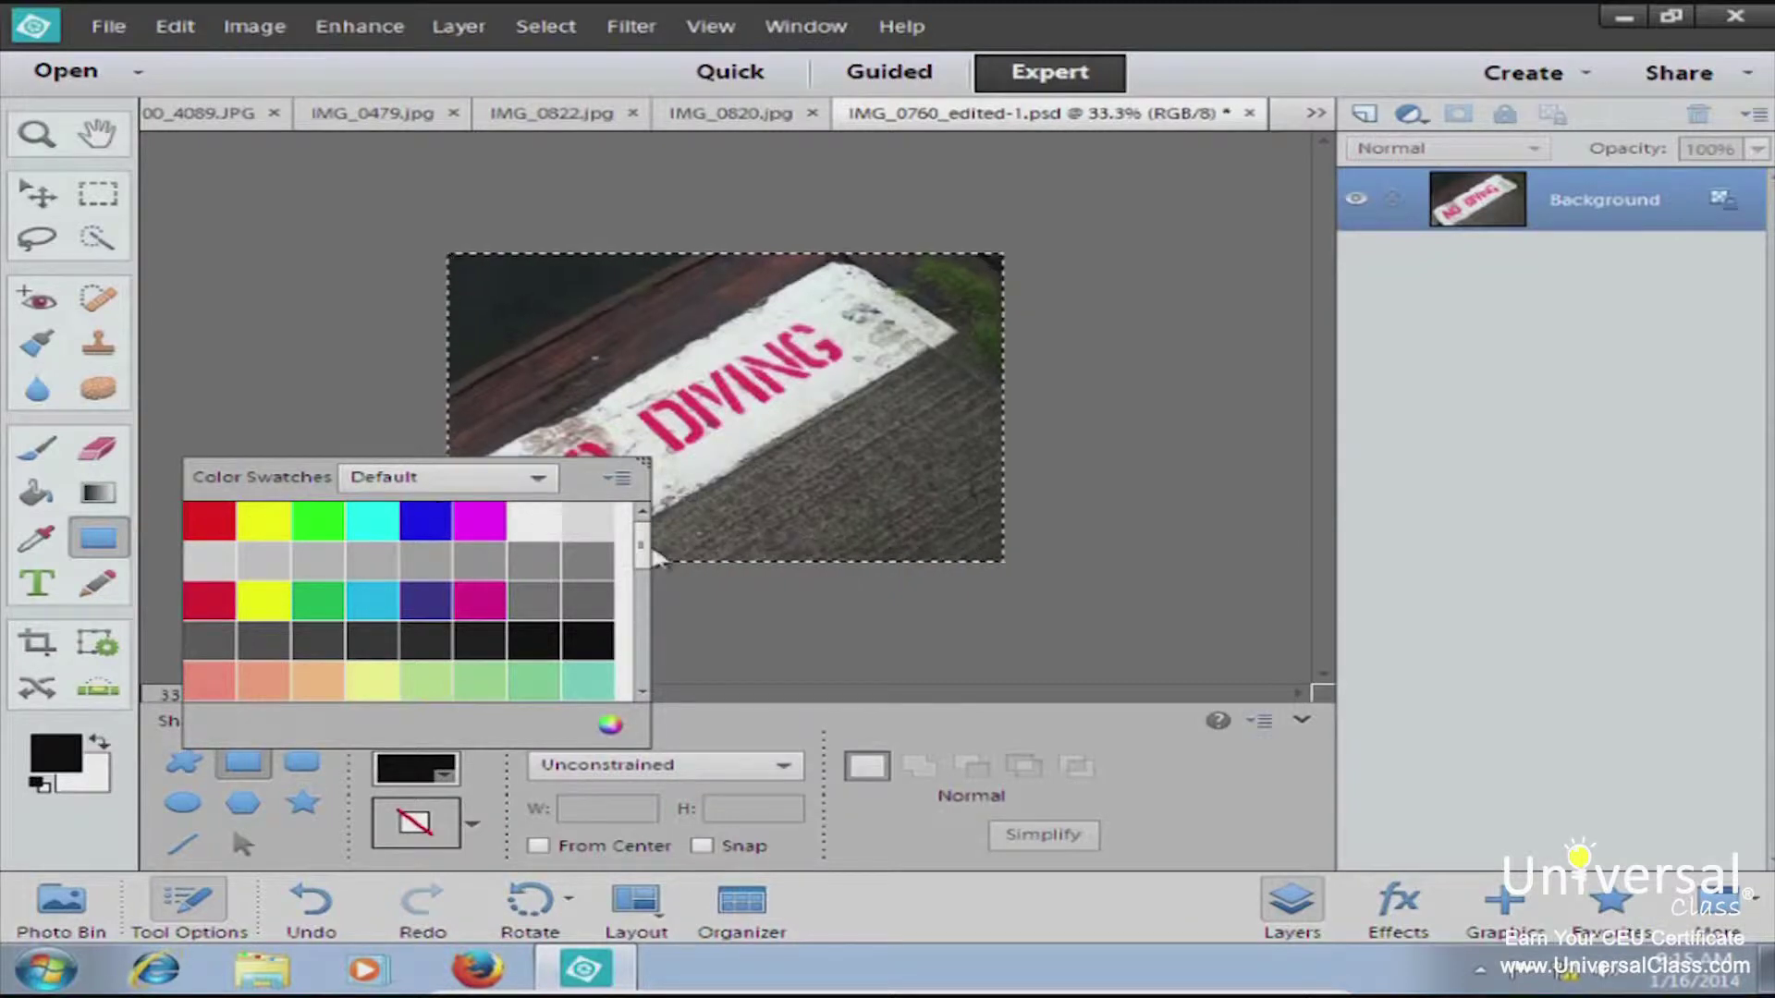
{"action": "left_click_drag", "start_coordinate": [646, 634], "coordinate": [658, 581]}
{"action": "scroll", "coordinate": [652, 581], "scroll_direction": "down", "scroll_amount": 1}
{"action": "left_click", "coordinate": [586, 648]}
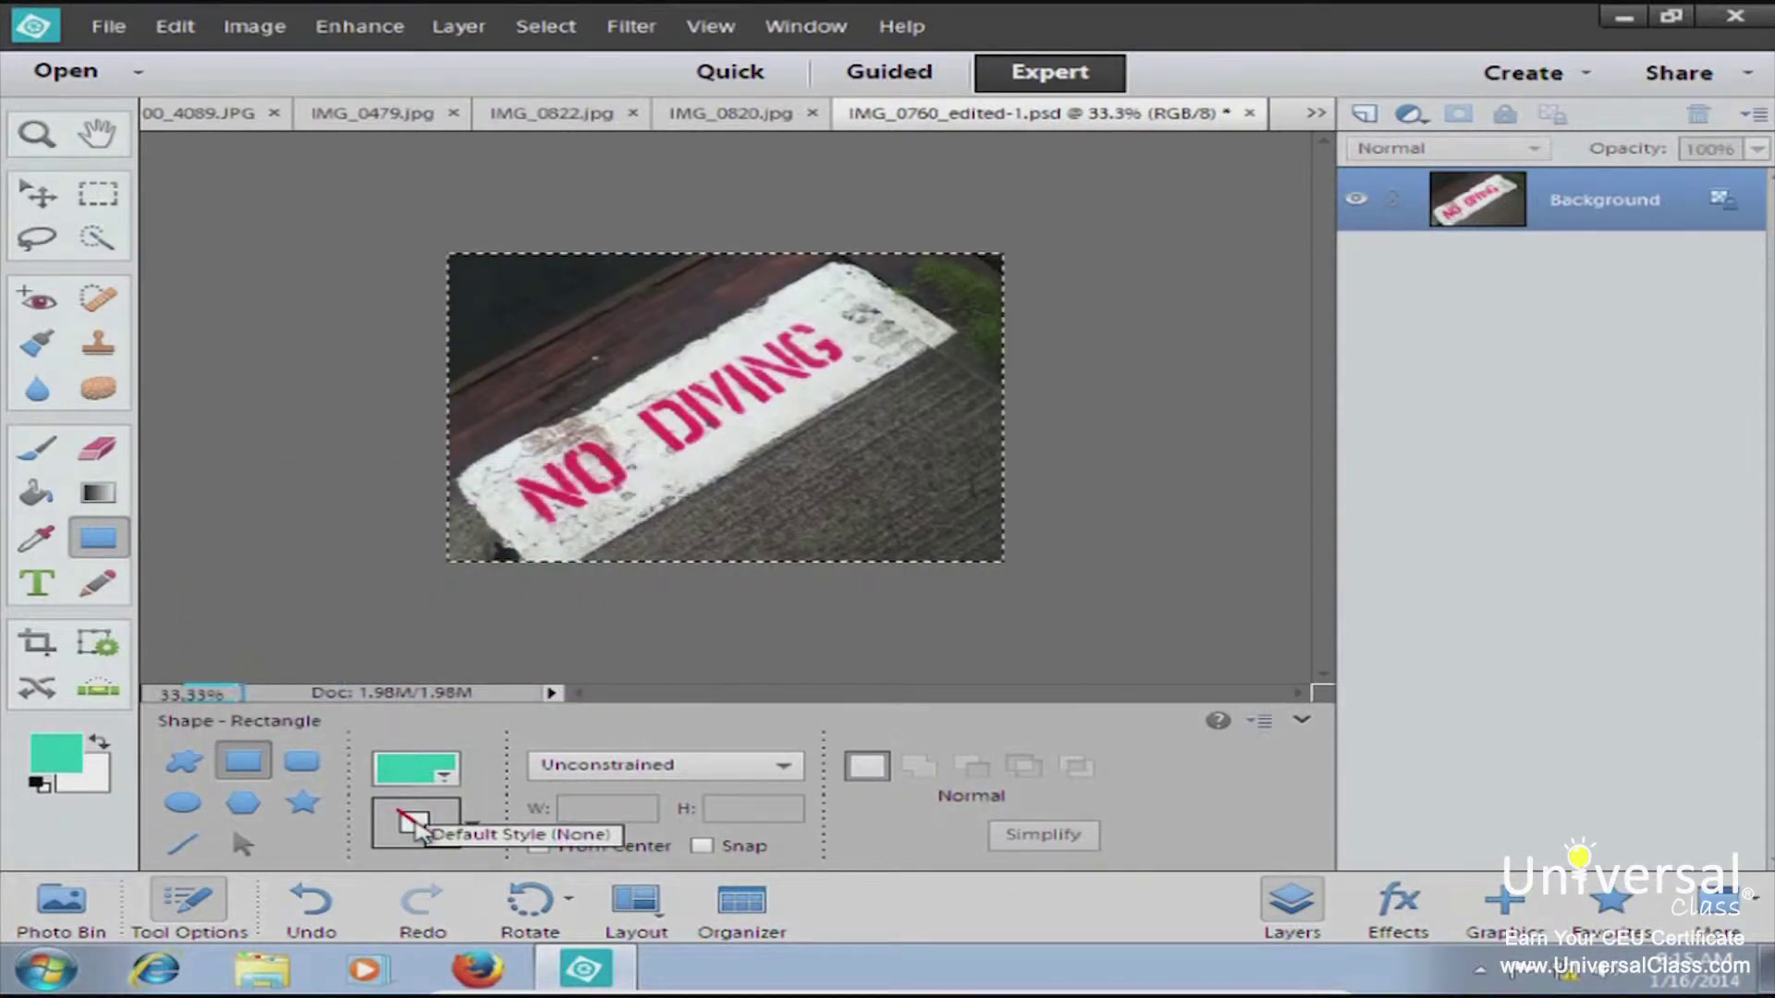
Step: Choose a style for the rectangle shape, trying several Bevels and the High drop shadow
{"action": "left_click", "coordinate": [418, 827]}
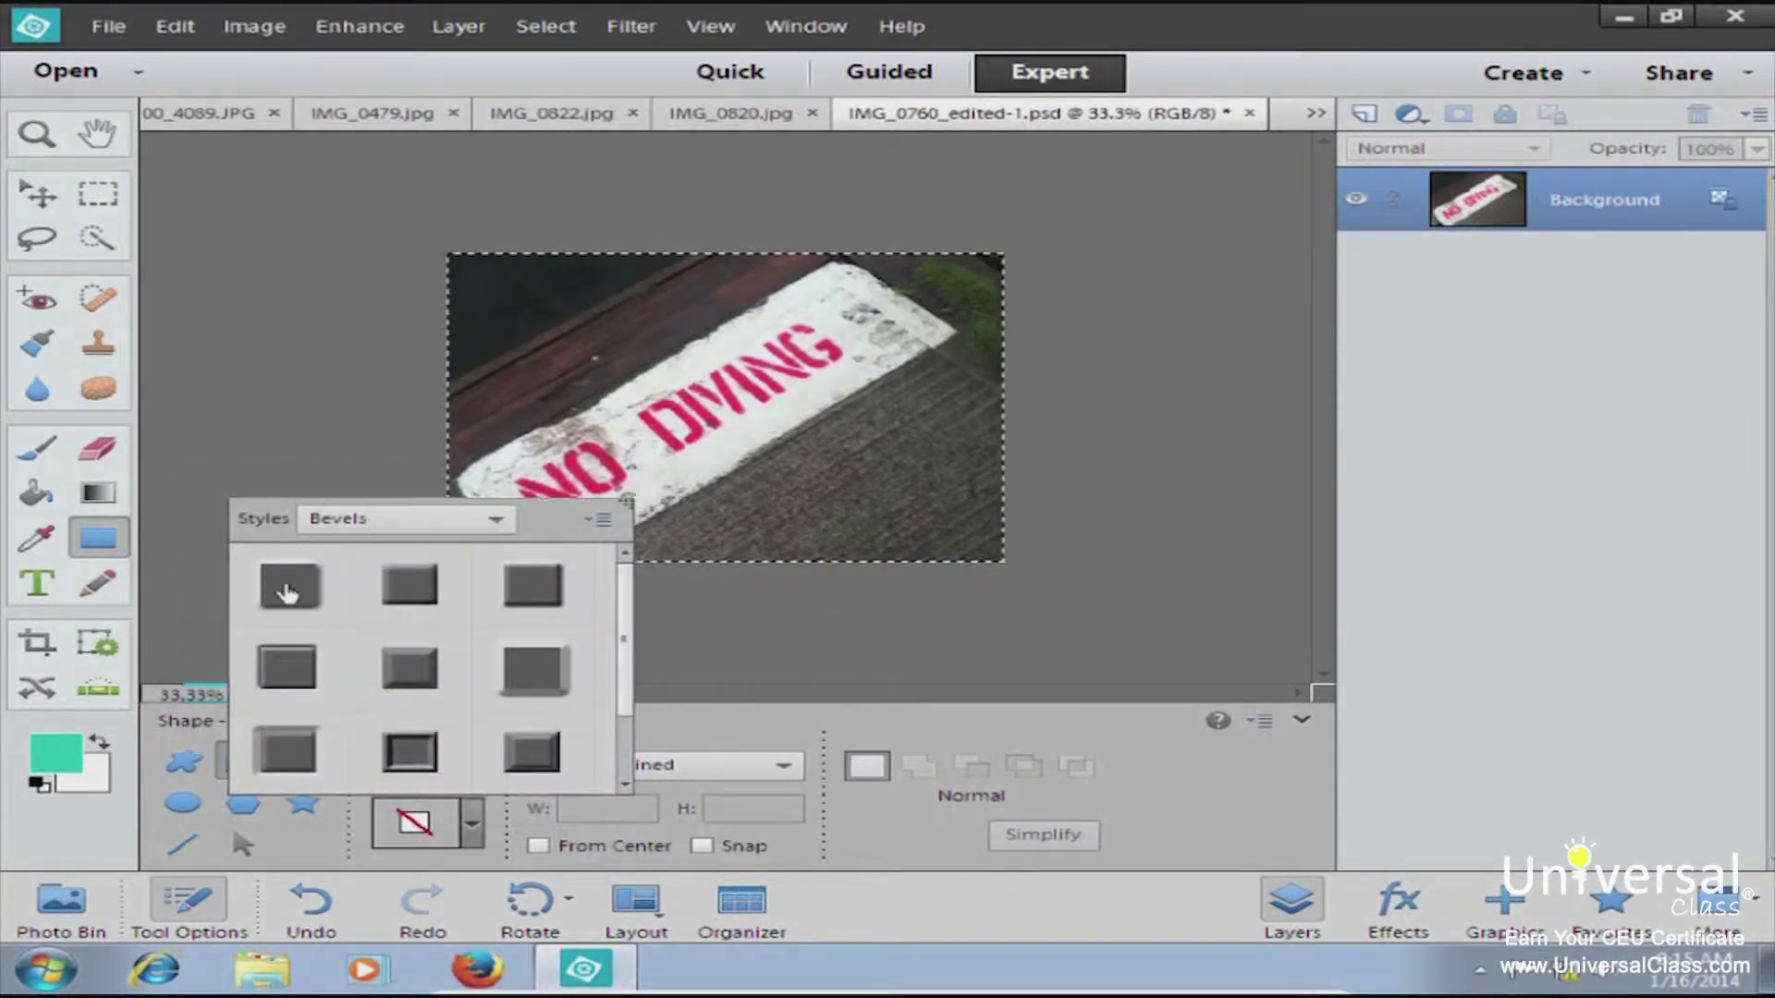
{"action": "left_click", "coordinate": [412, 584]}
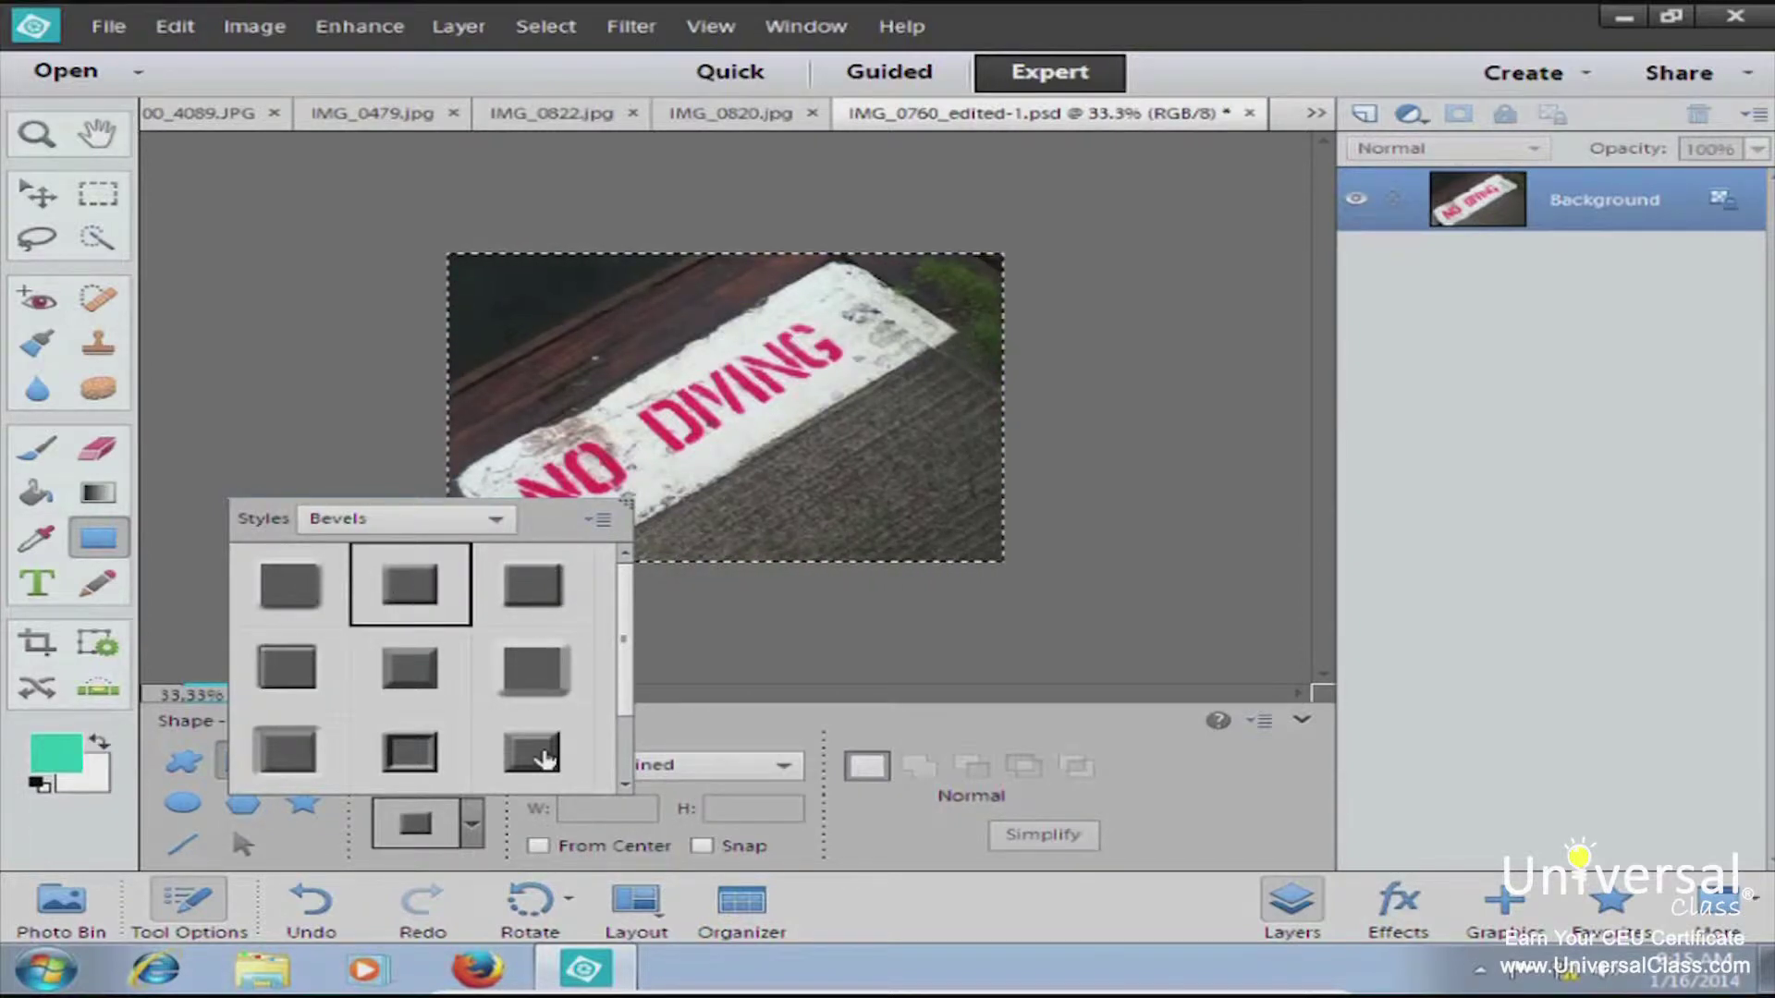
{"action": "left_click", "coordinate": [544, 740]}
{"action": "scroll", "coordinate": [622, 679], "scroll_direction": "down", "scroll_amount": 1}
{"action": "scroll", "coordinate": [621, 680], "scroll_direction": "down", "scroll_amount": 3}
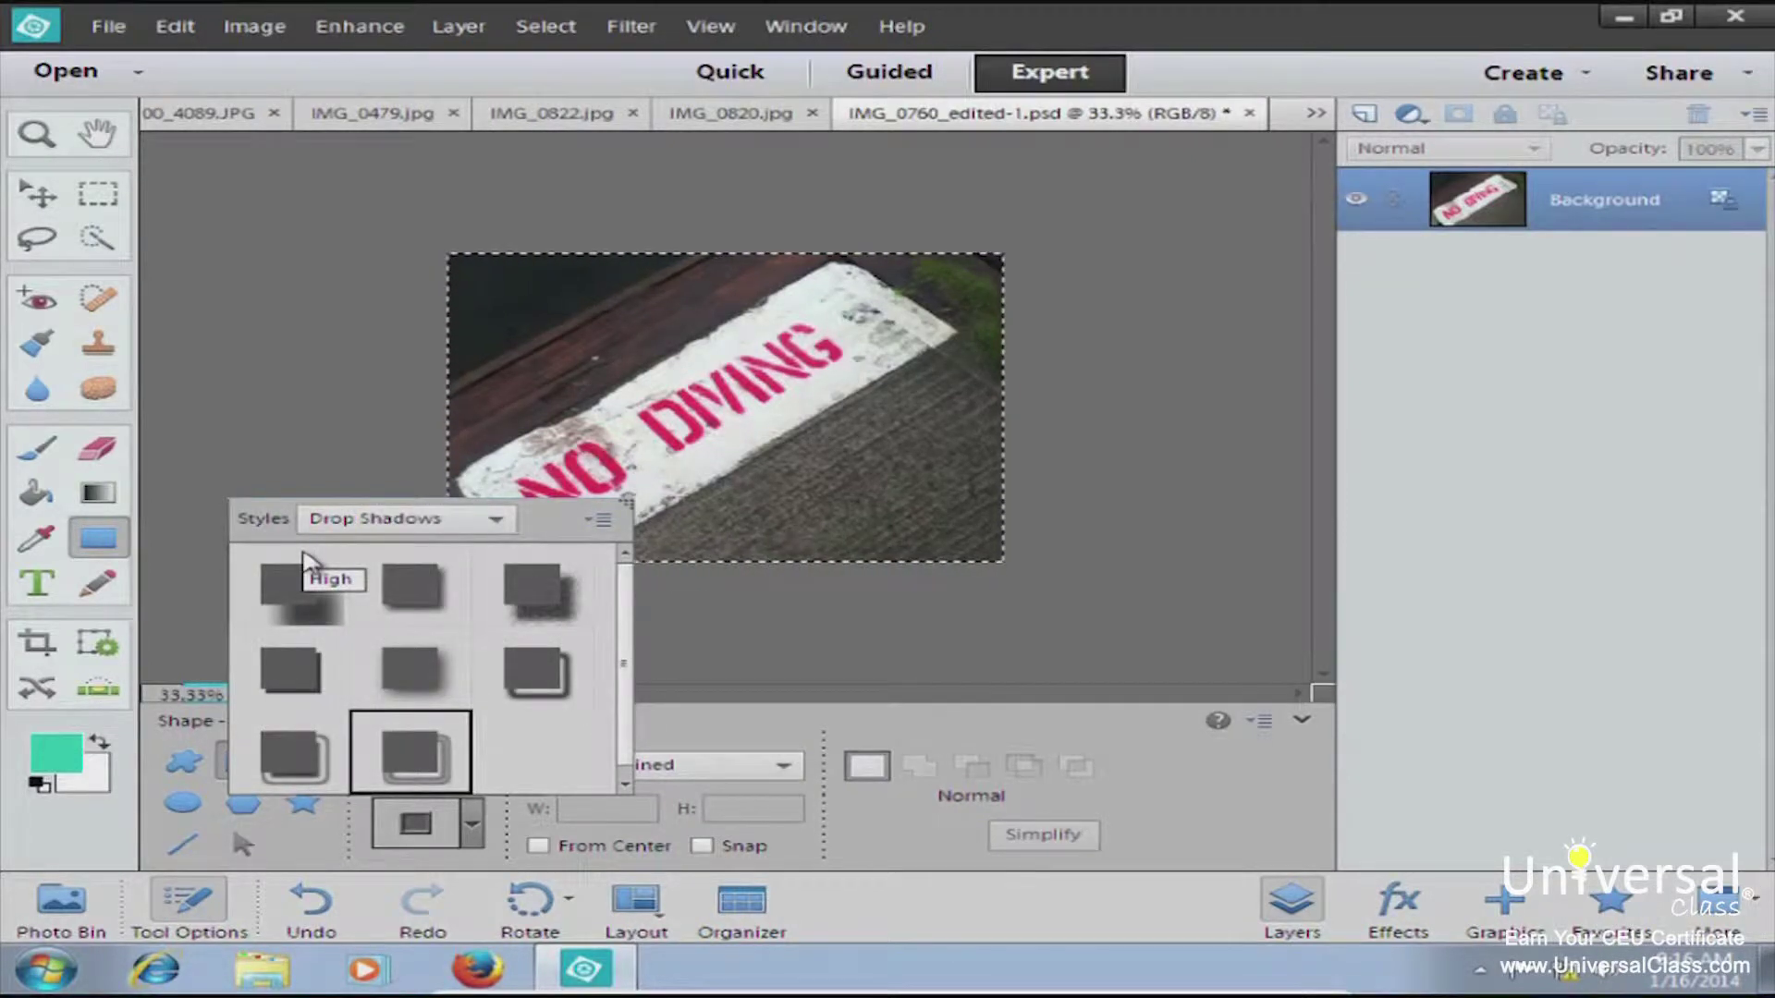
{"action": "left_click", "coordinate": [300, 589]}
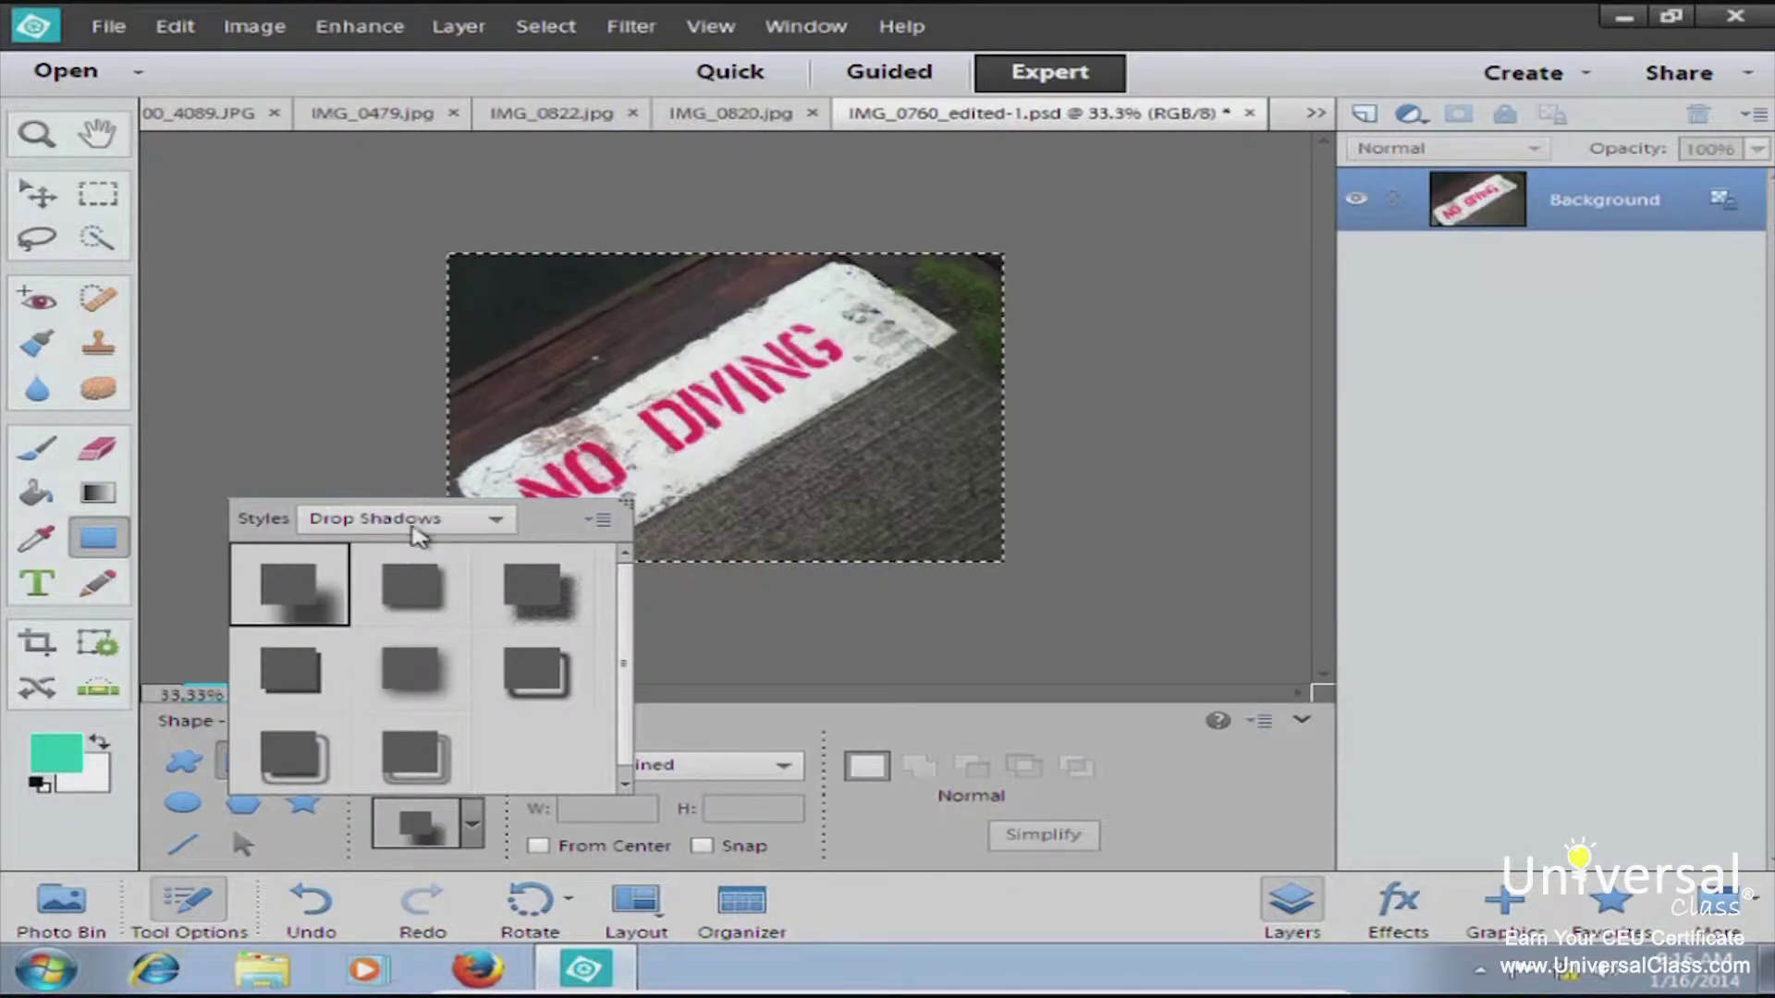
{"action": "left_click", "coordinate": [421, 534]}
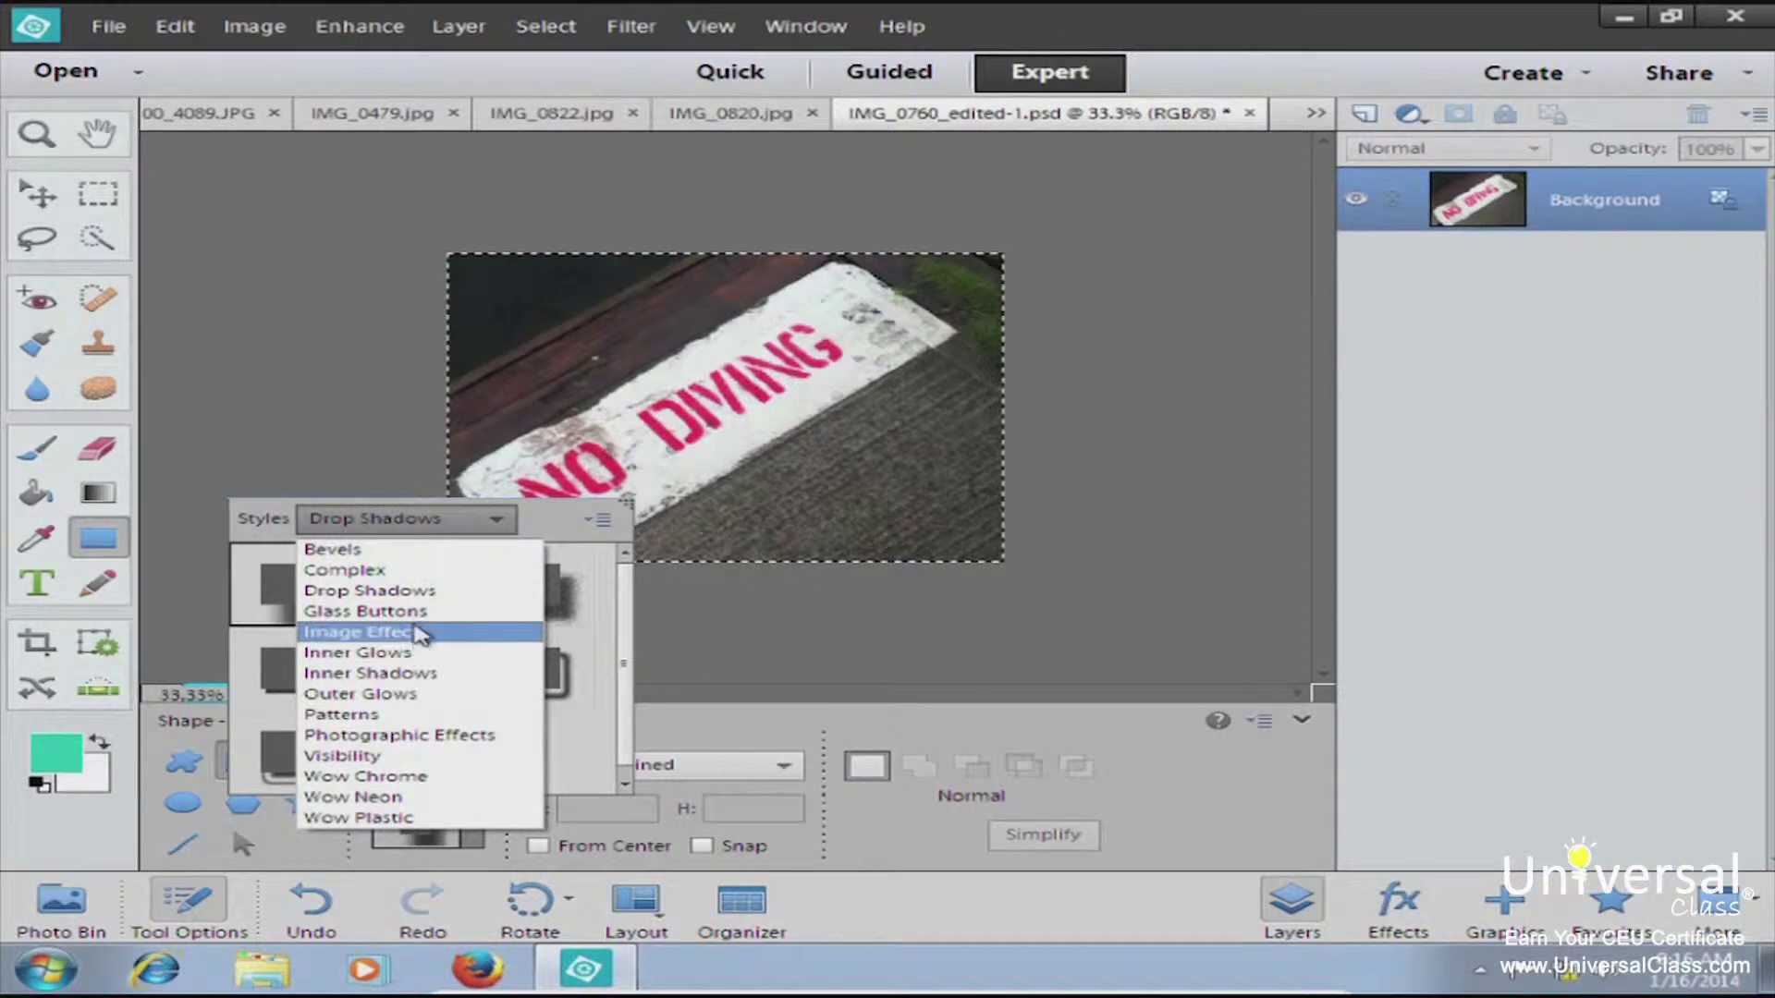
{"action": "left_click", "coordinate": [409, 613]}
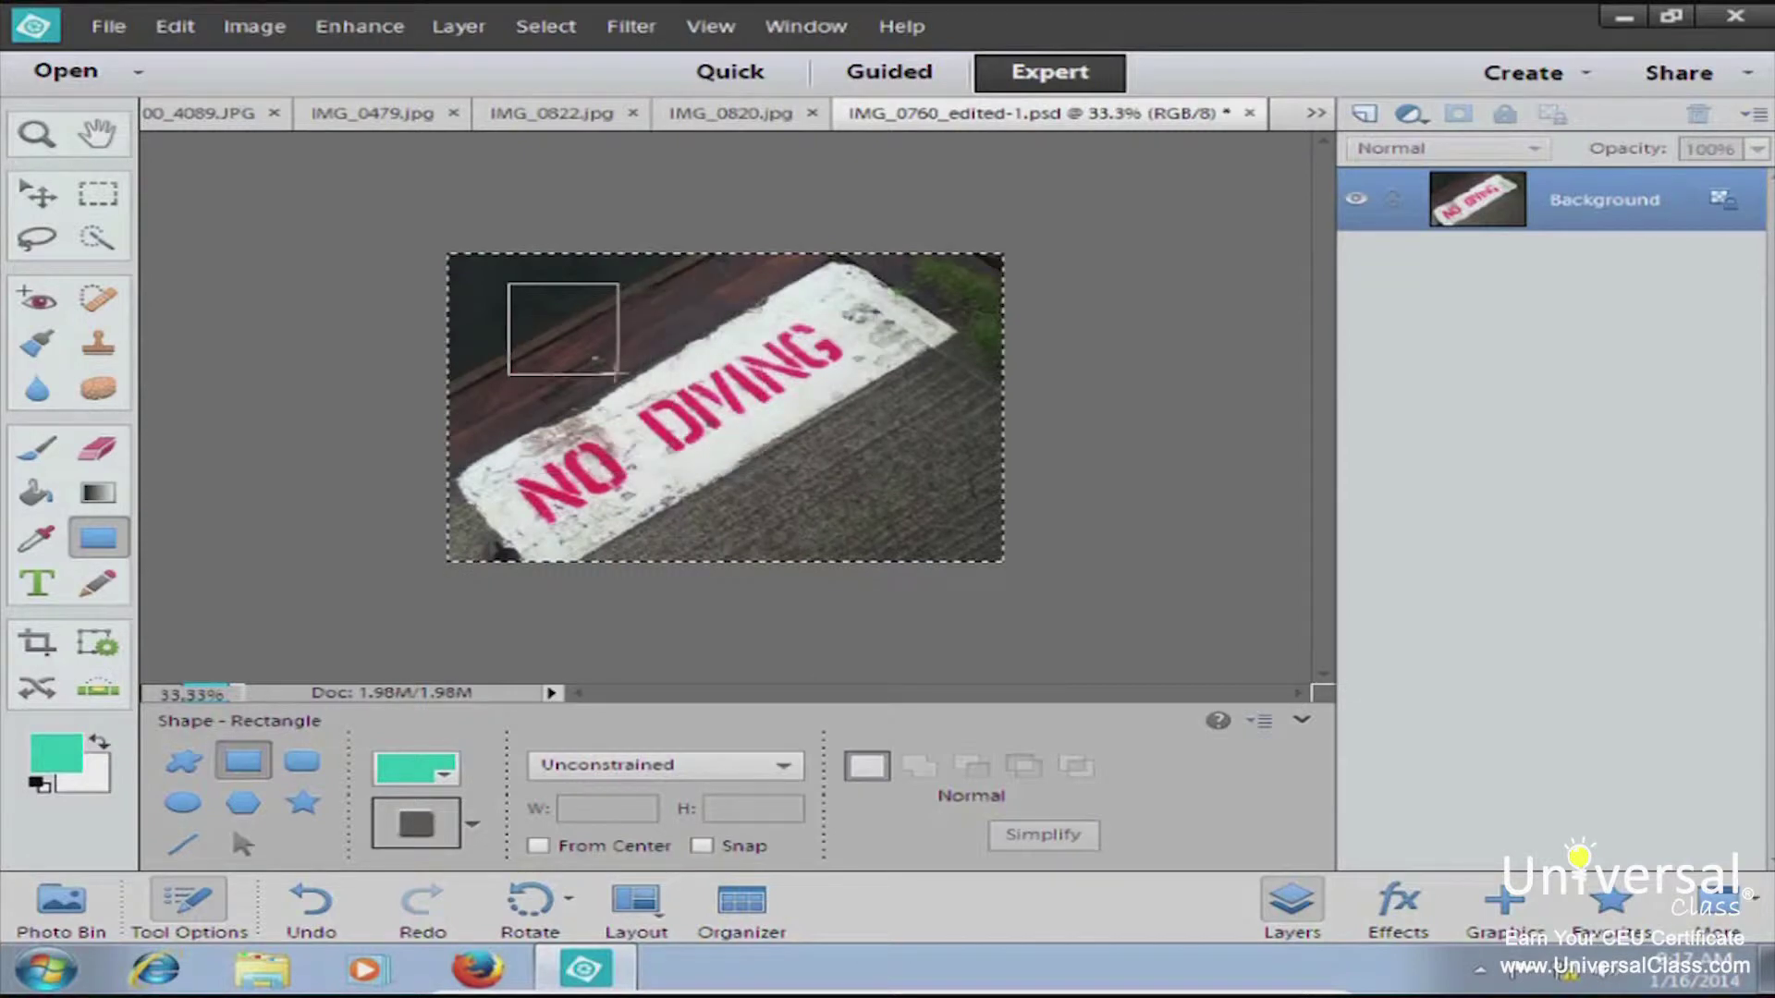
Step: Draw a trial rectangle over the photo and undo it
{"action": "left_click_drag", "start_coordinate": [559, 335], "coordinate": [844, 483]}
{"action": "key", "text": "ctrl+z"}
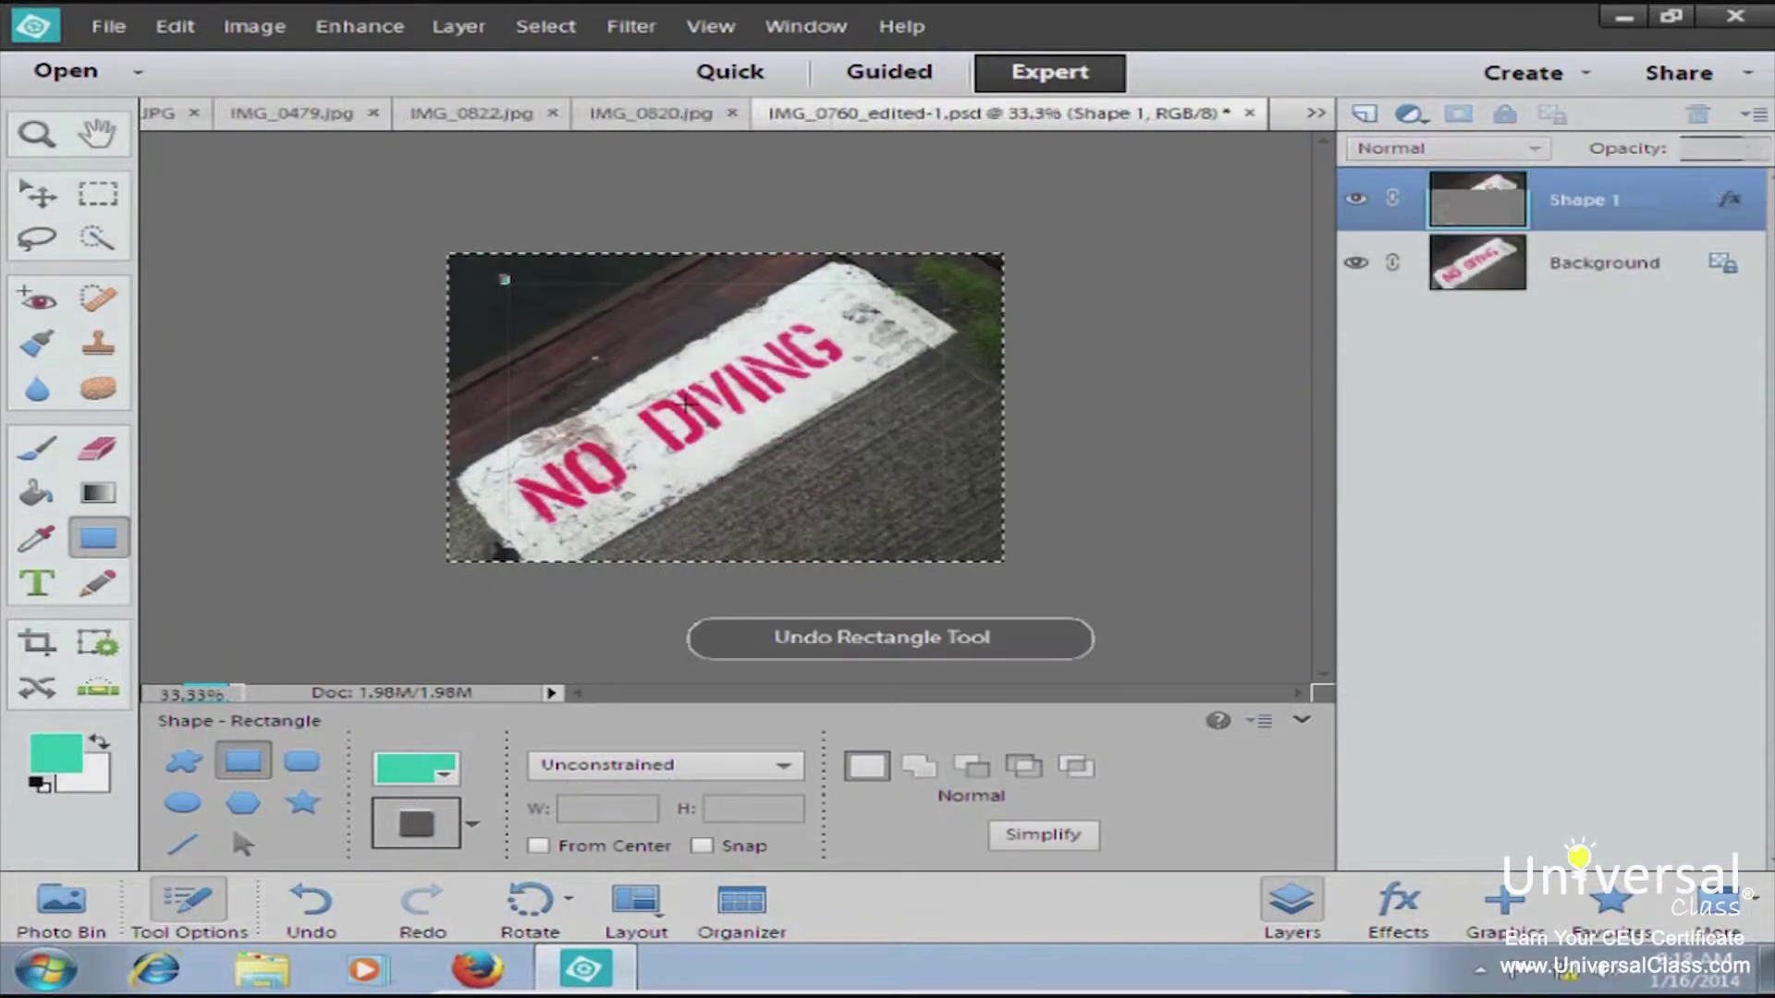
Step: Try the Square, FixedSize and Proportional constraints for the rectangle, and return it to Unconstrained
{"action": "left_click", "coordinate": [661, 765]}
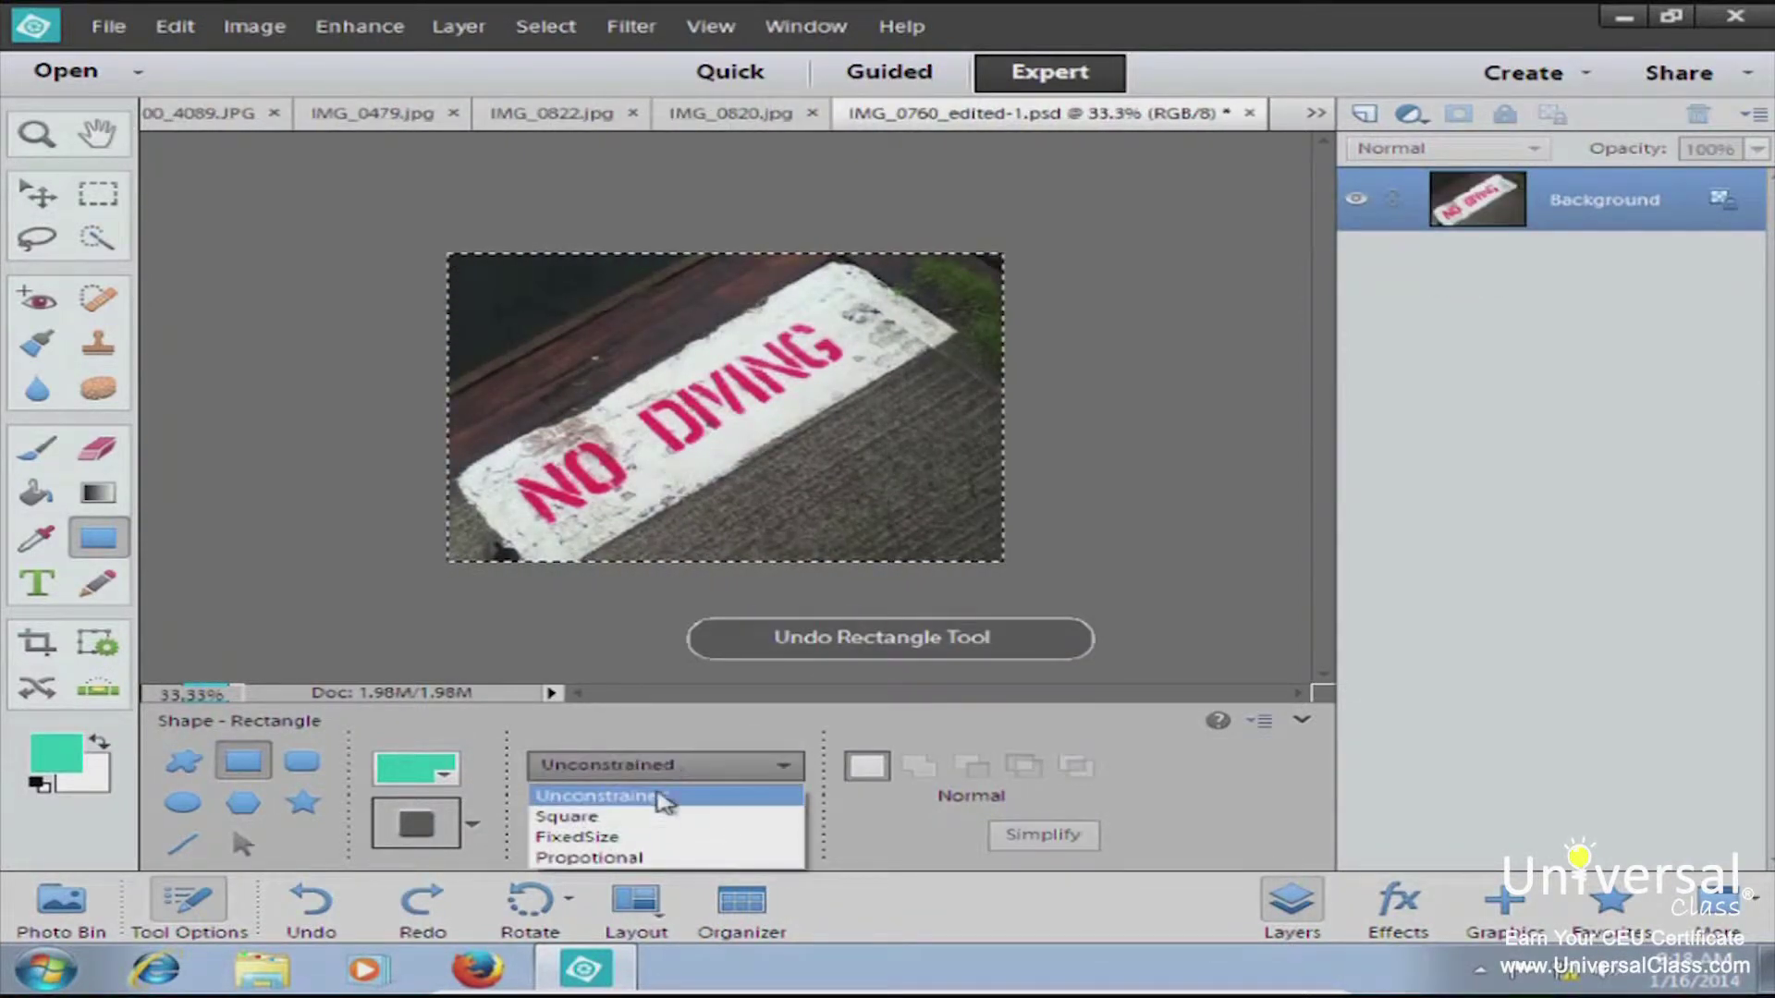
{"action": "left_click", "coordinate": [659, 819]}
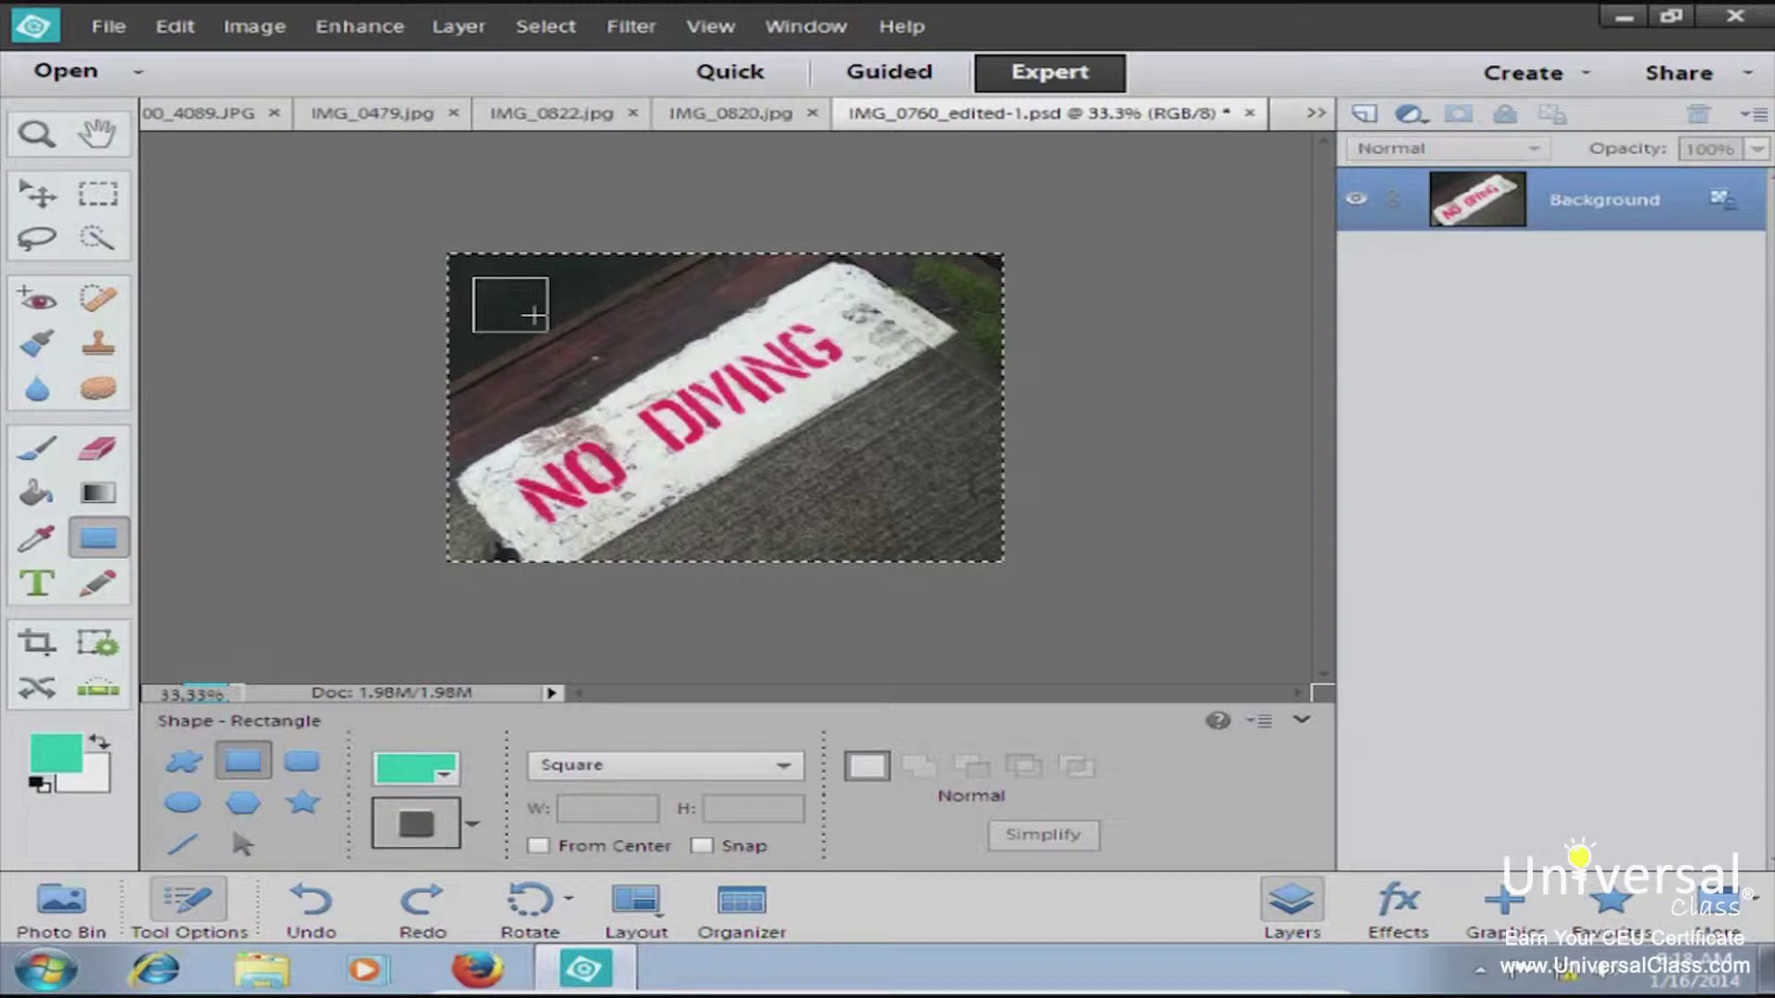
{"action": "key", "text": "Down"}
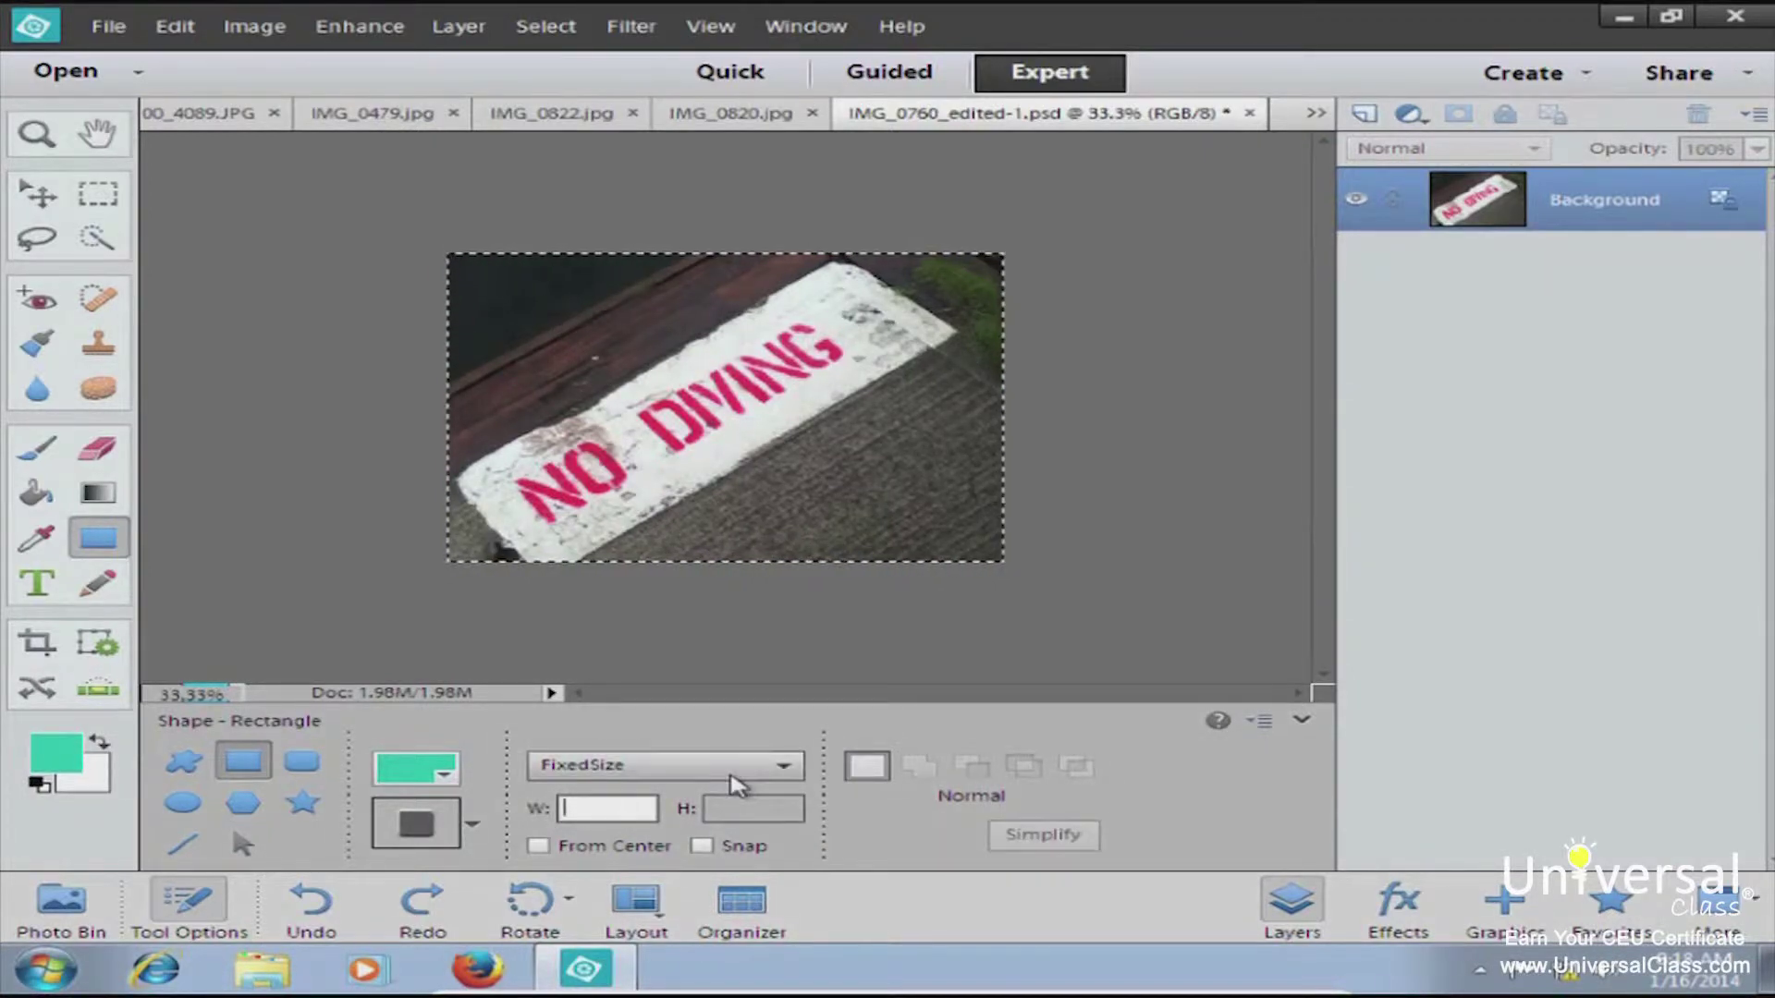
{"action": "left_click", "coordinate": [731, 777]}
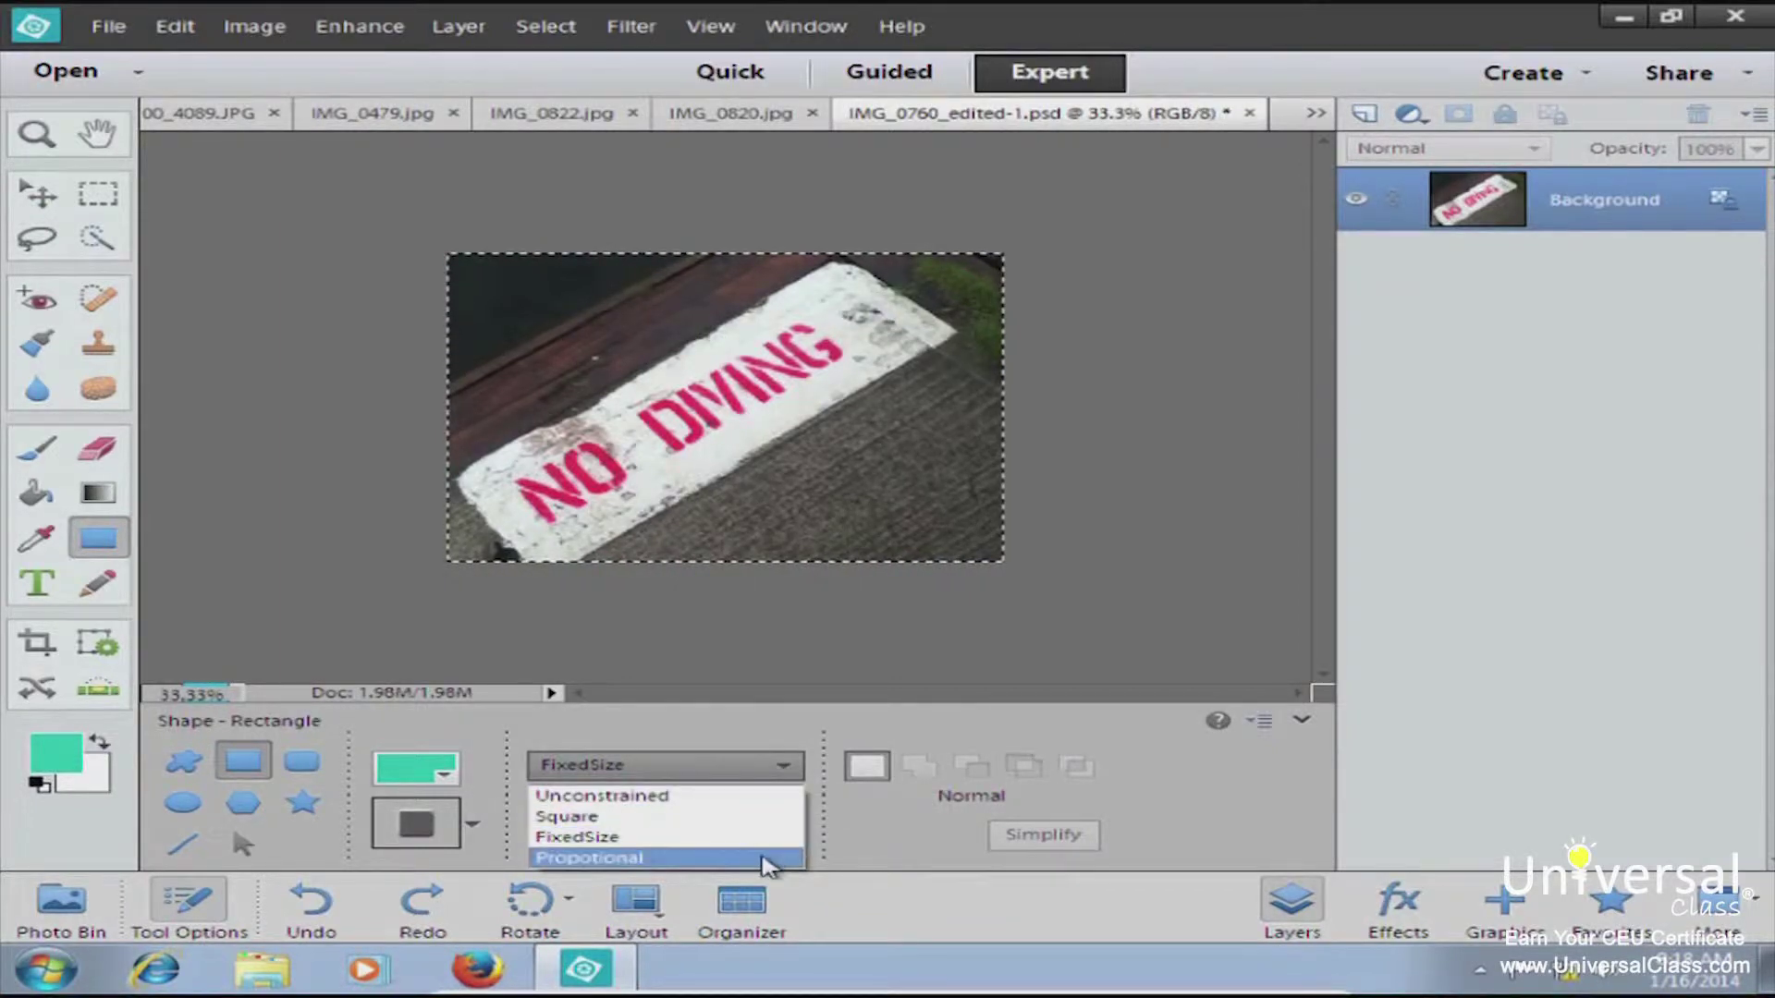
{"action": "left_click", "coordinate": [764, 857]}
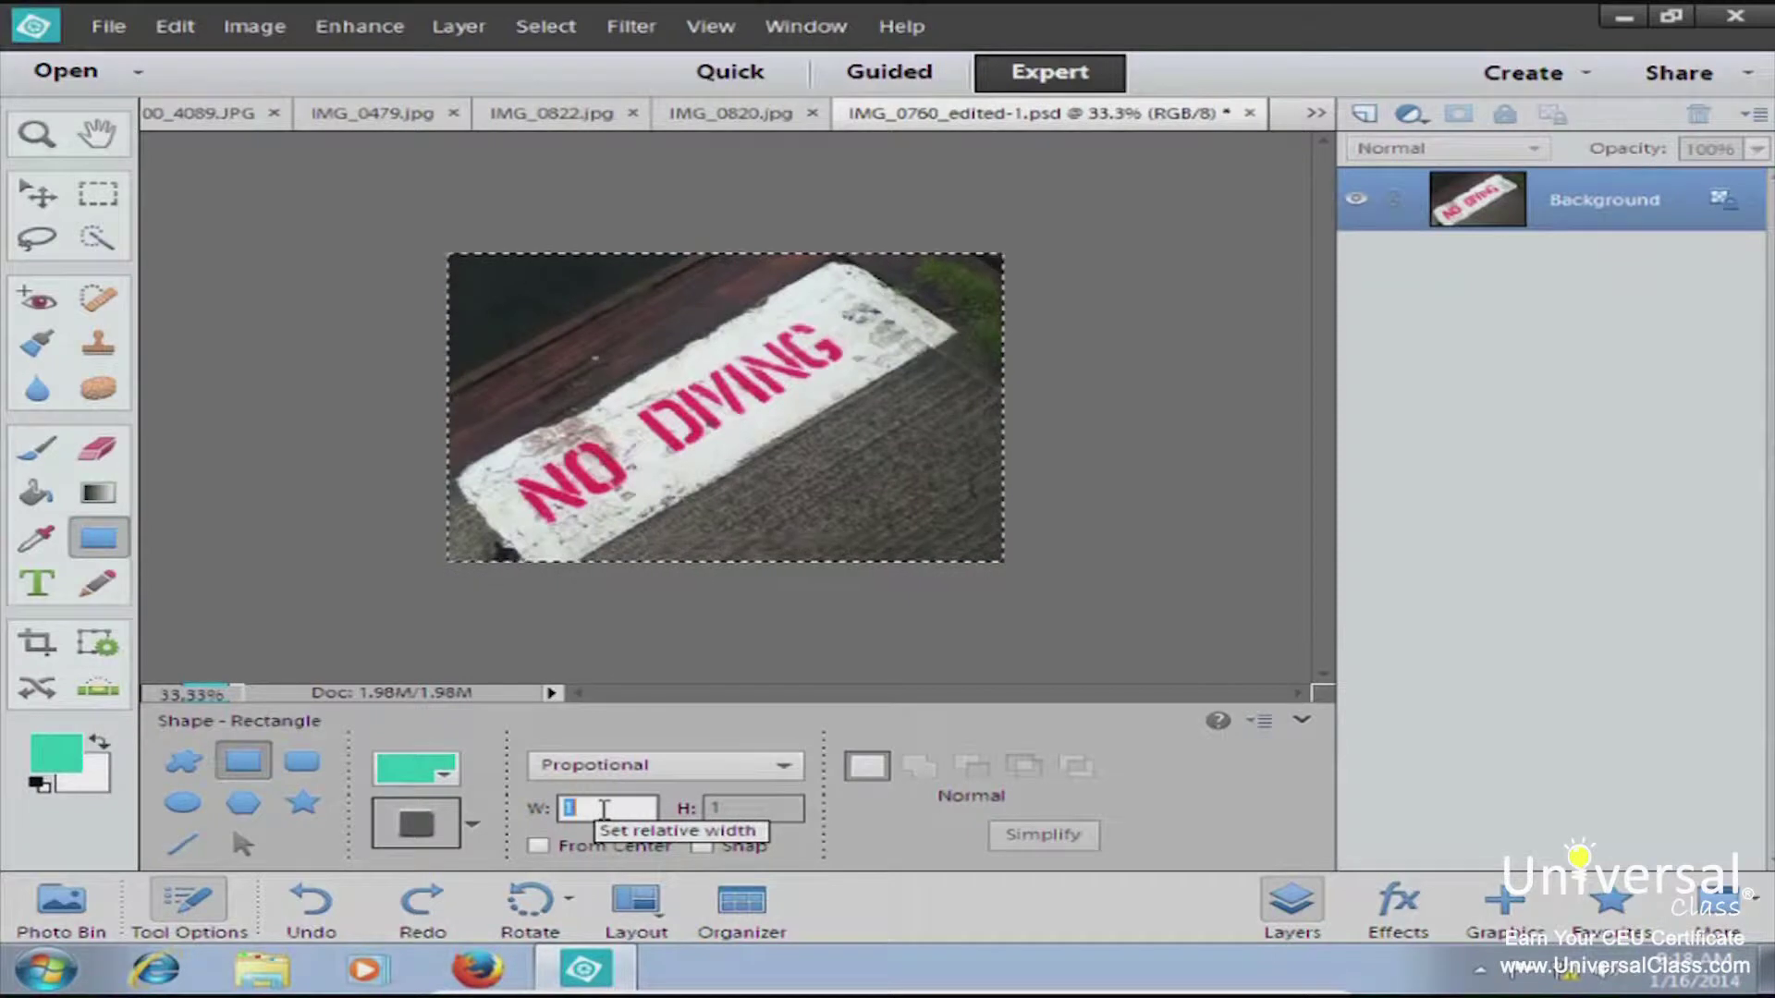
{"action": "left_click", "coordinate": [614, 766]}
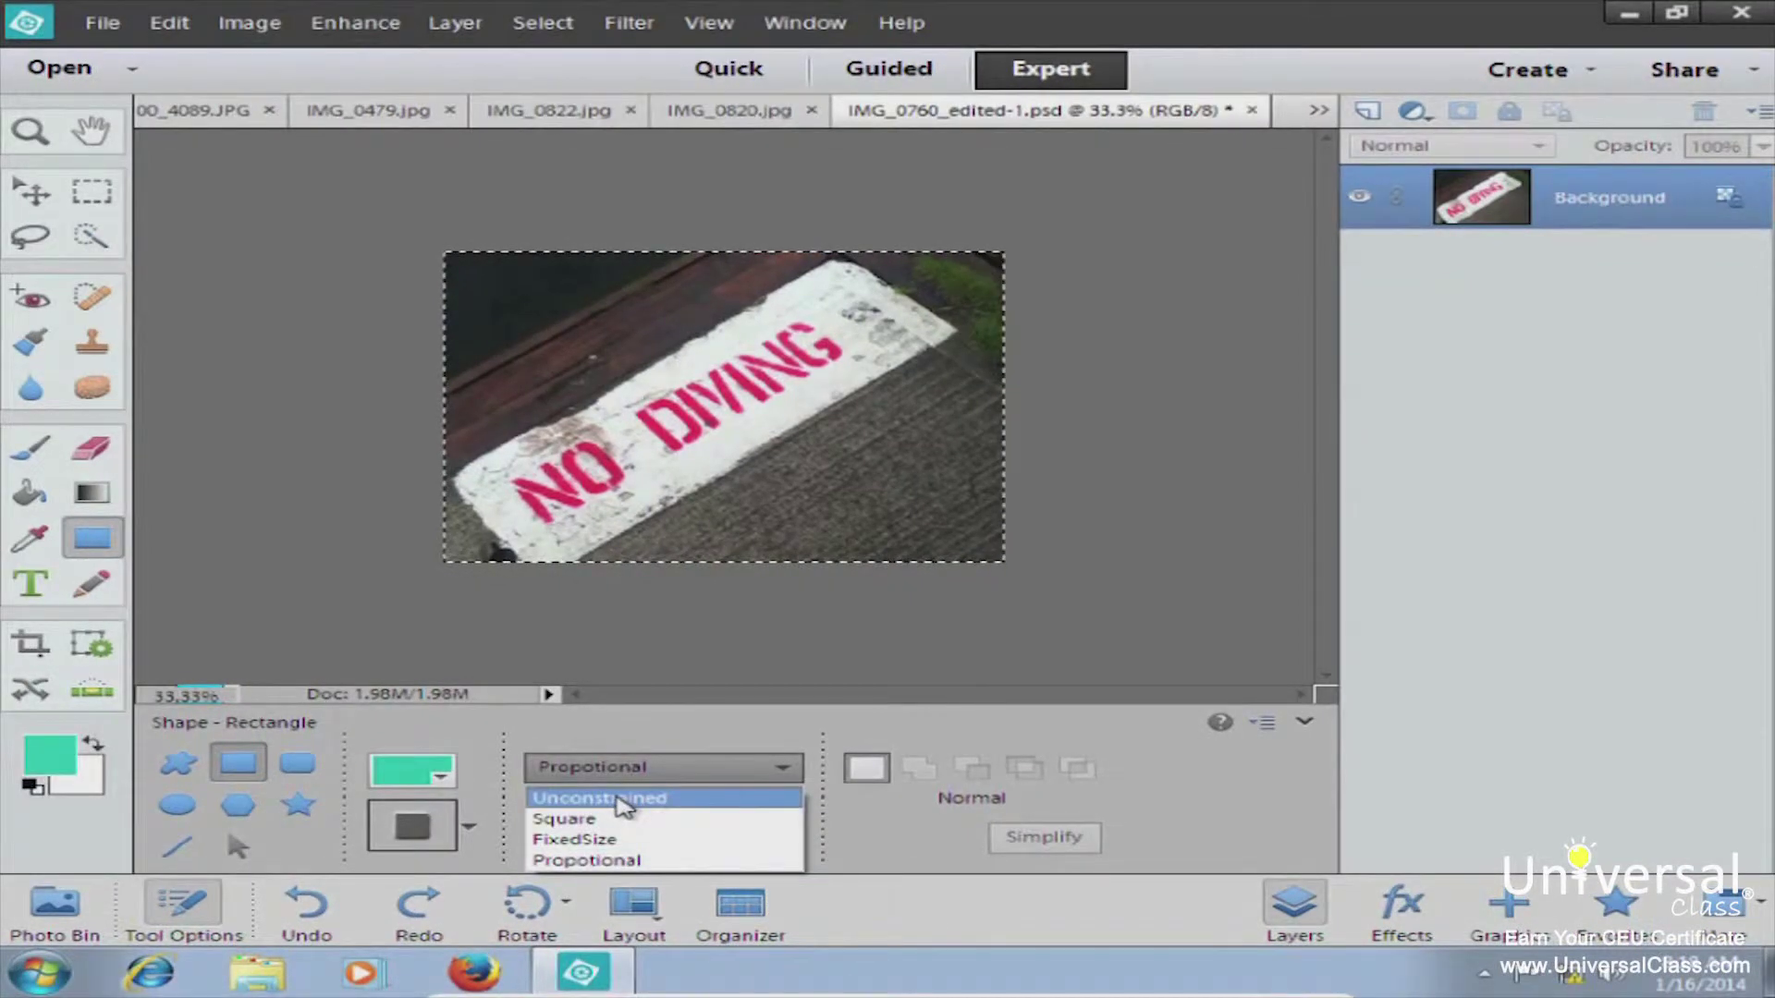
{"action": "left_click", "coordinate": [622, 800]}
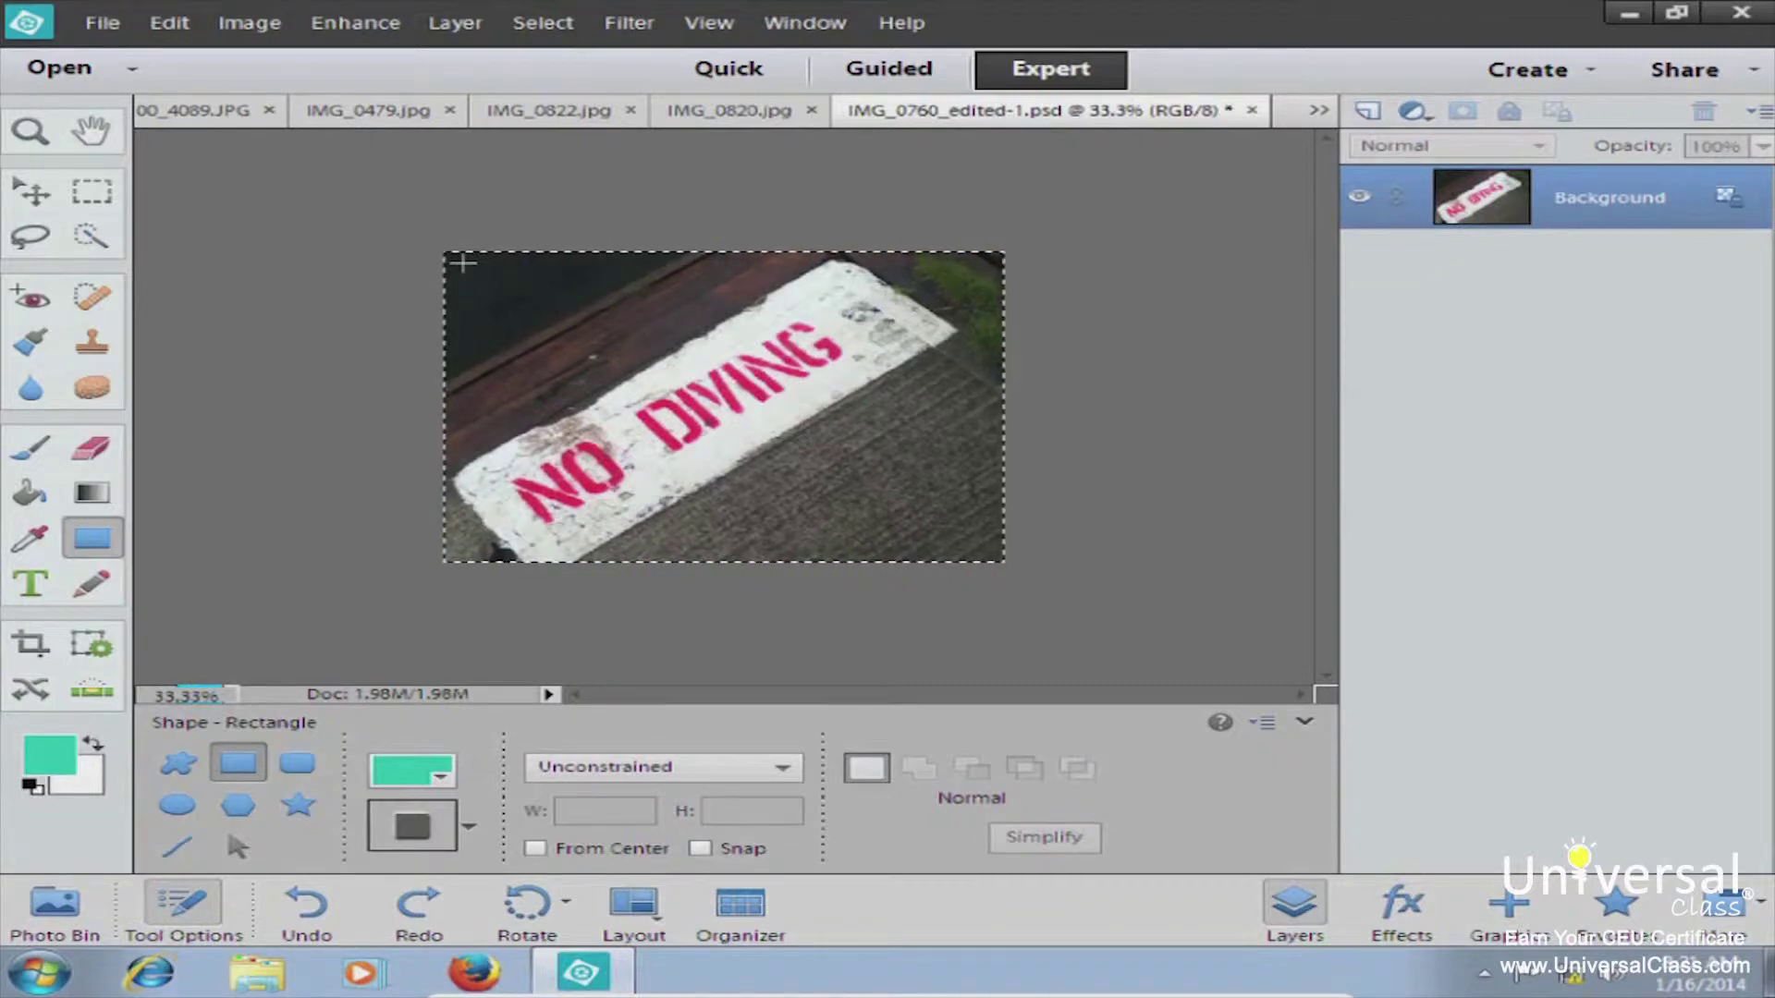
Step: Draw a teal-green rectangle covering almost the whole photo and give it the third style of the Drop Shadows set
{"action": "left_click_drag", "start_coordinate": [869, 483], "coordinate": [984, 546]}
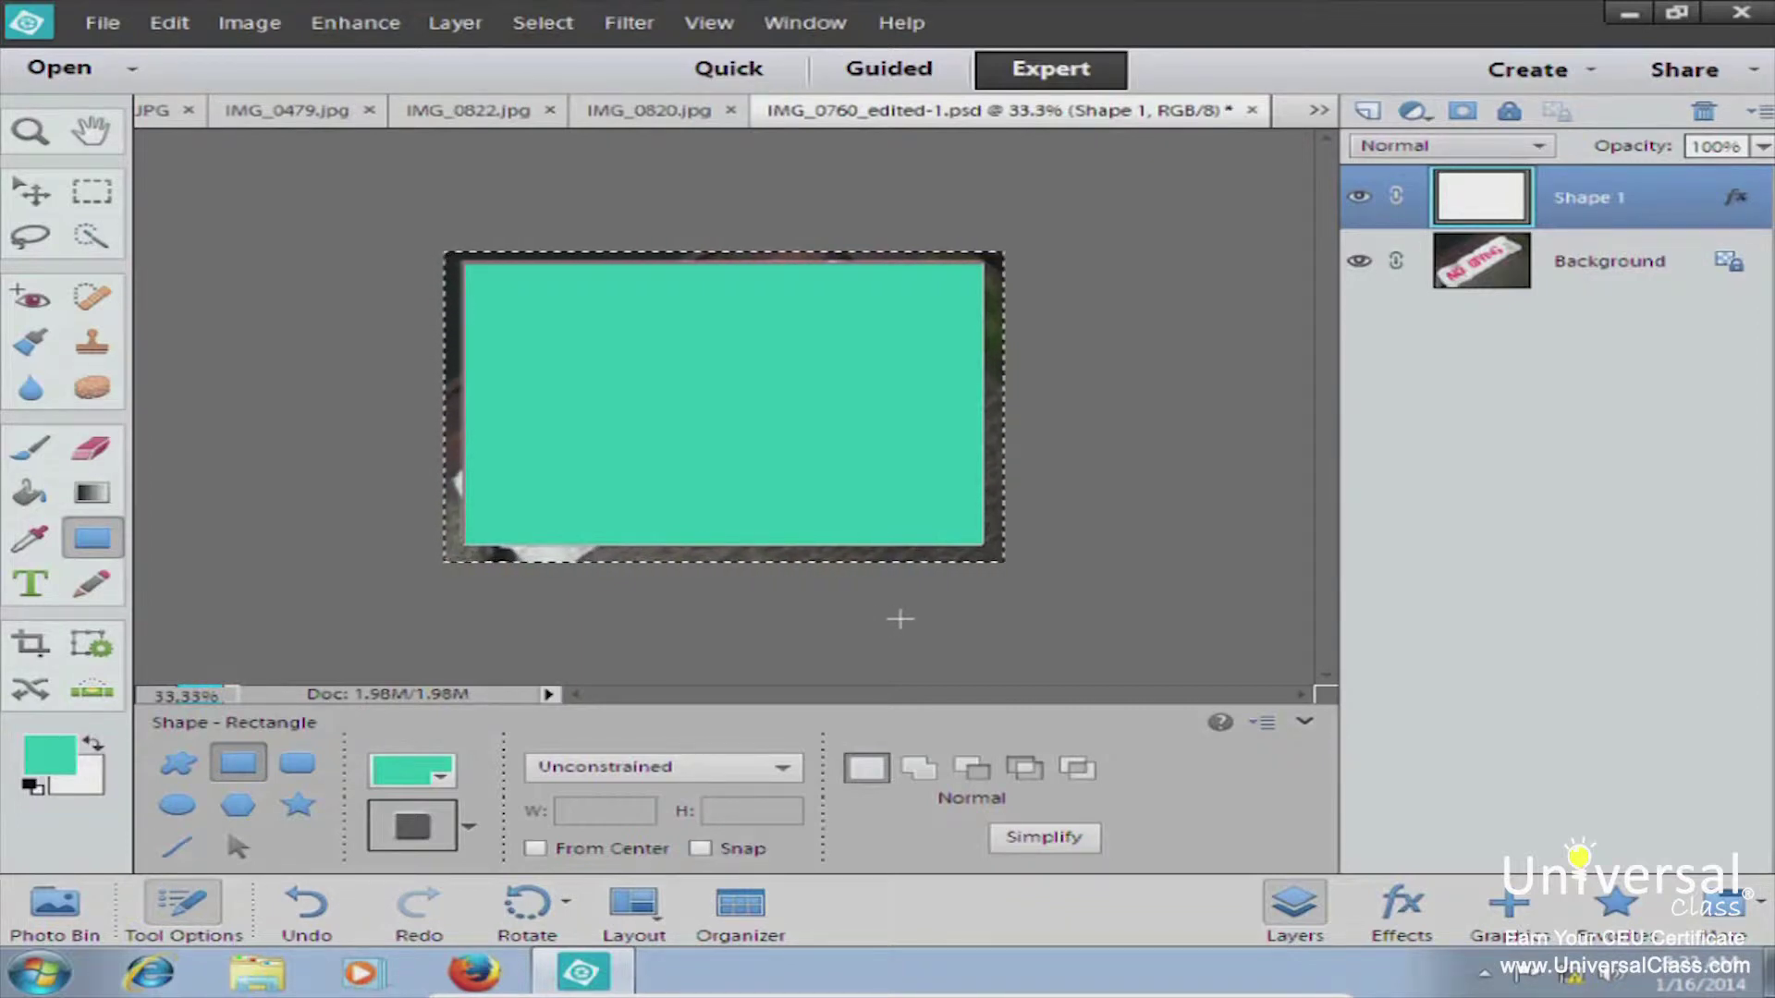
{"action": "left_click", "coordinate": [469, 828]}
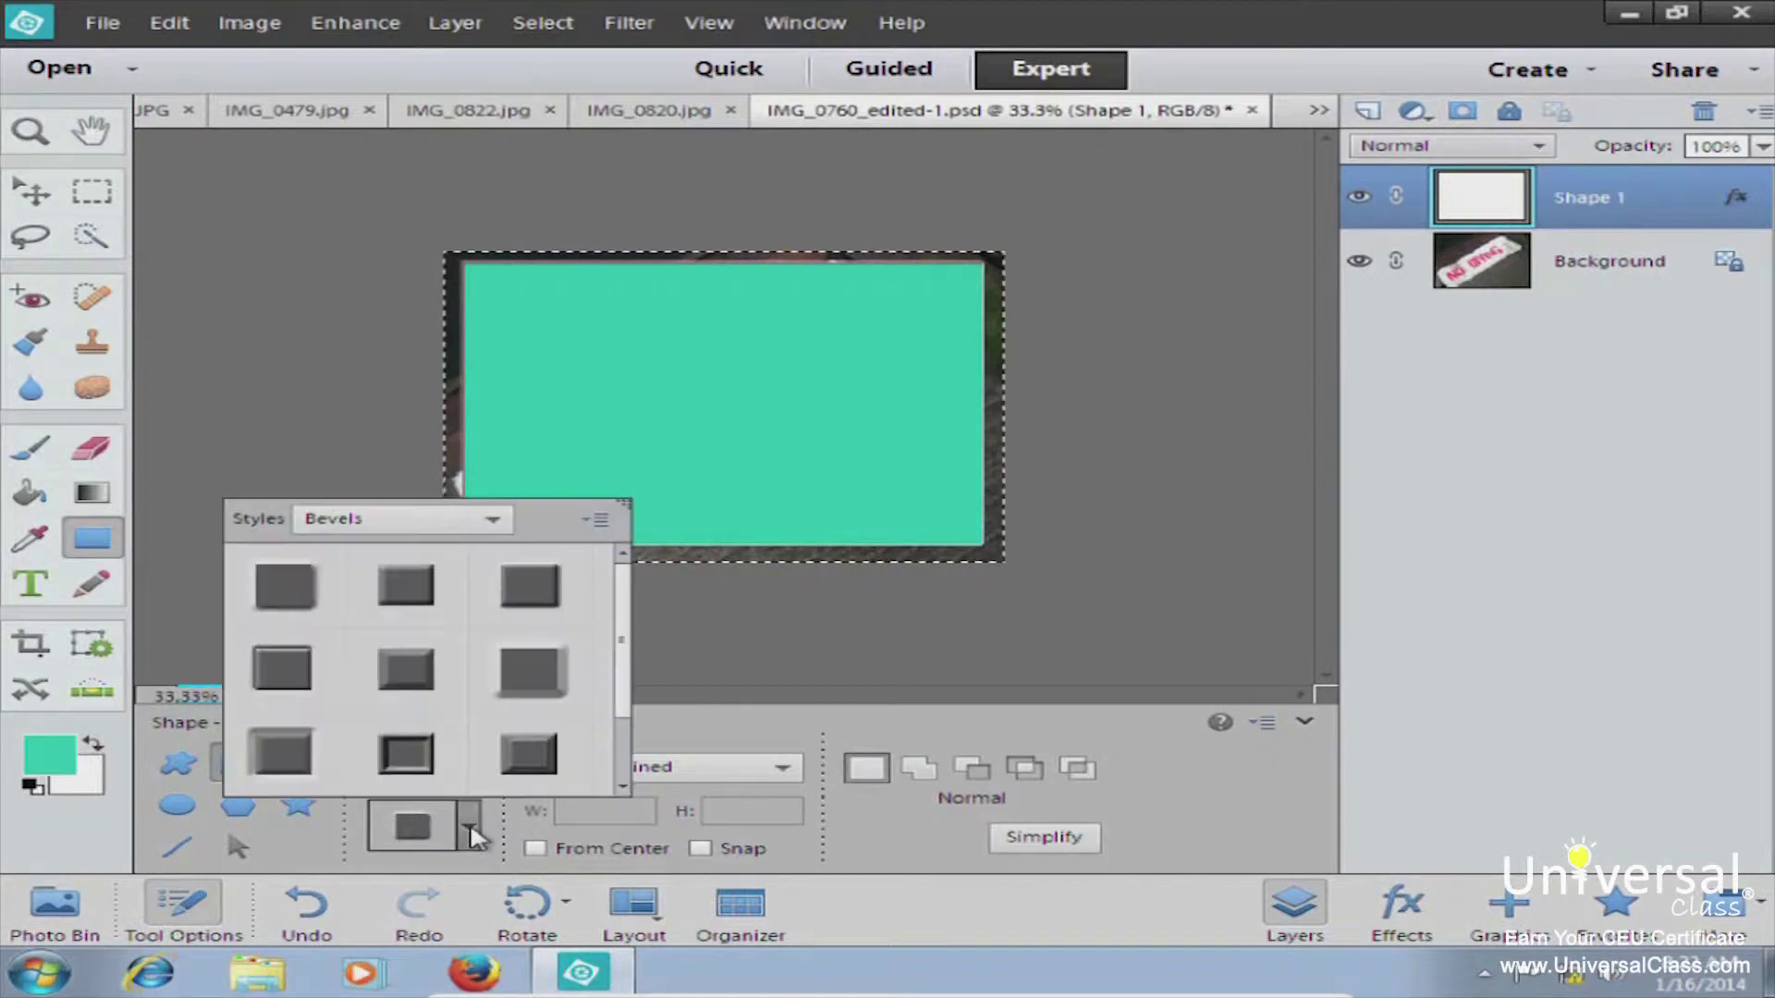
{"action": "left_click", "coordinate": [503, 517]}
{"action": "left_click", "coordinate": [436, 593]}
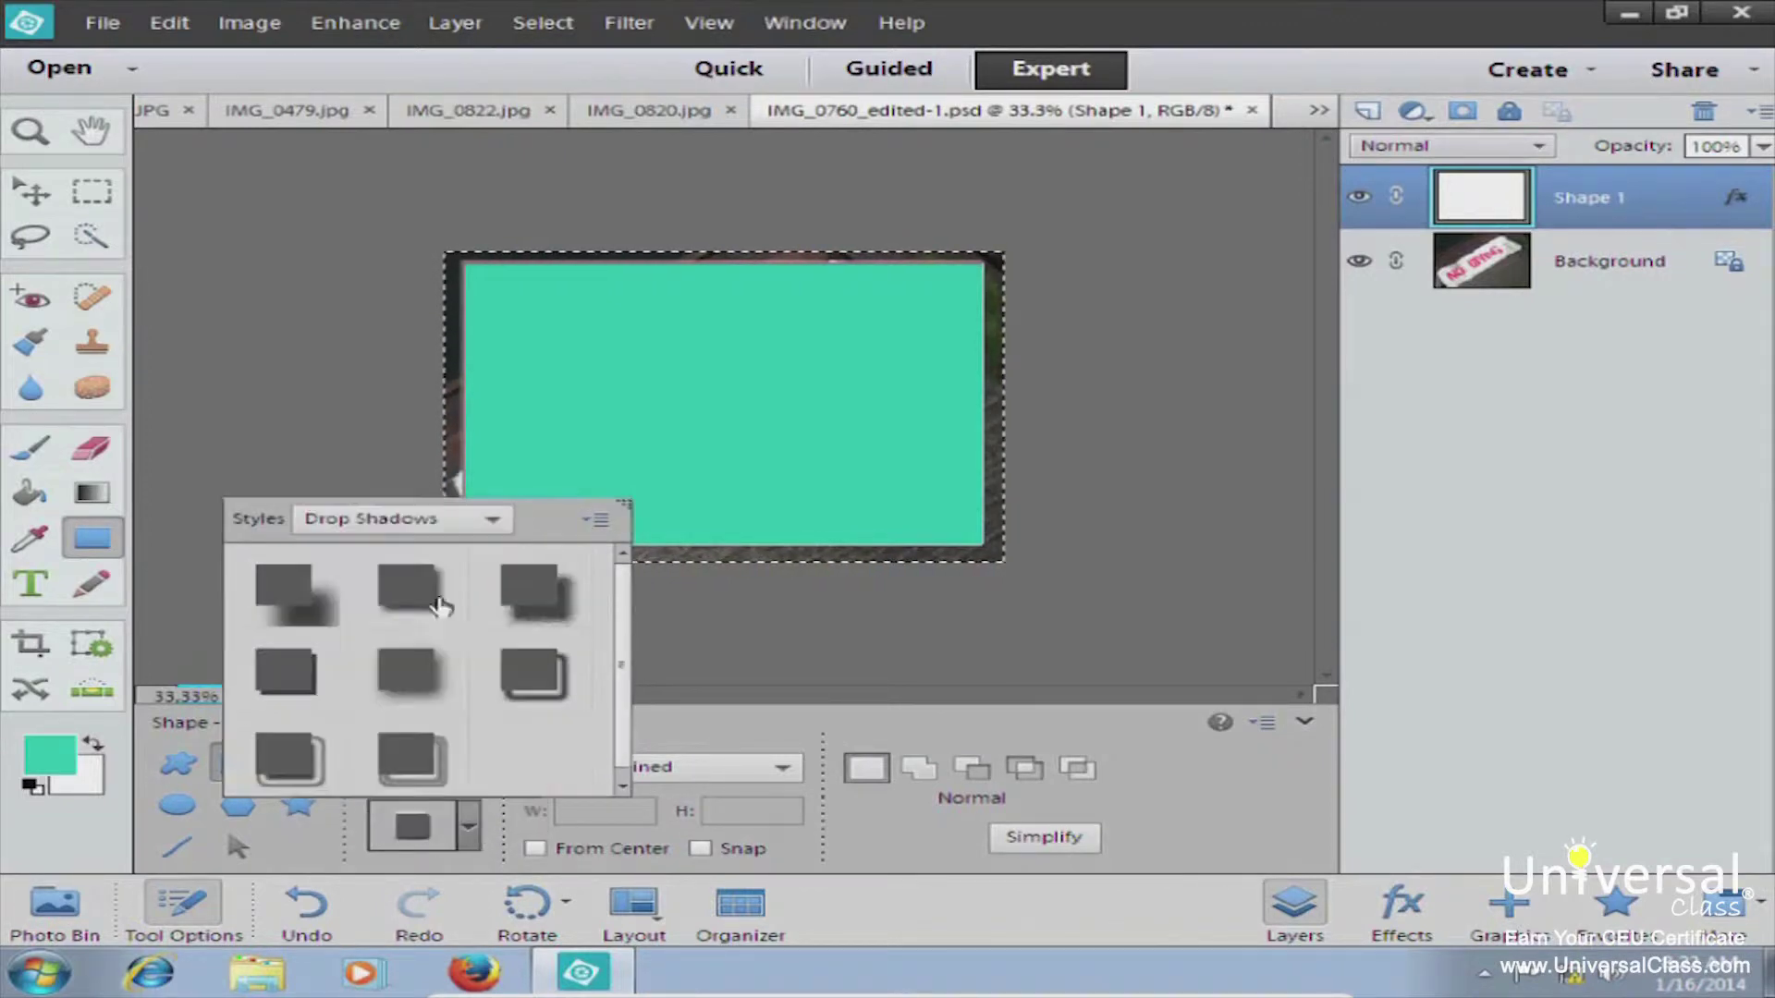
{"action": "left_click", "coordinate": [567, 601]}
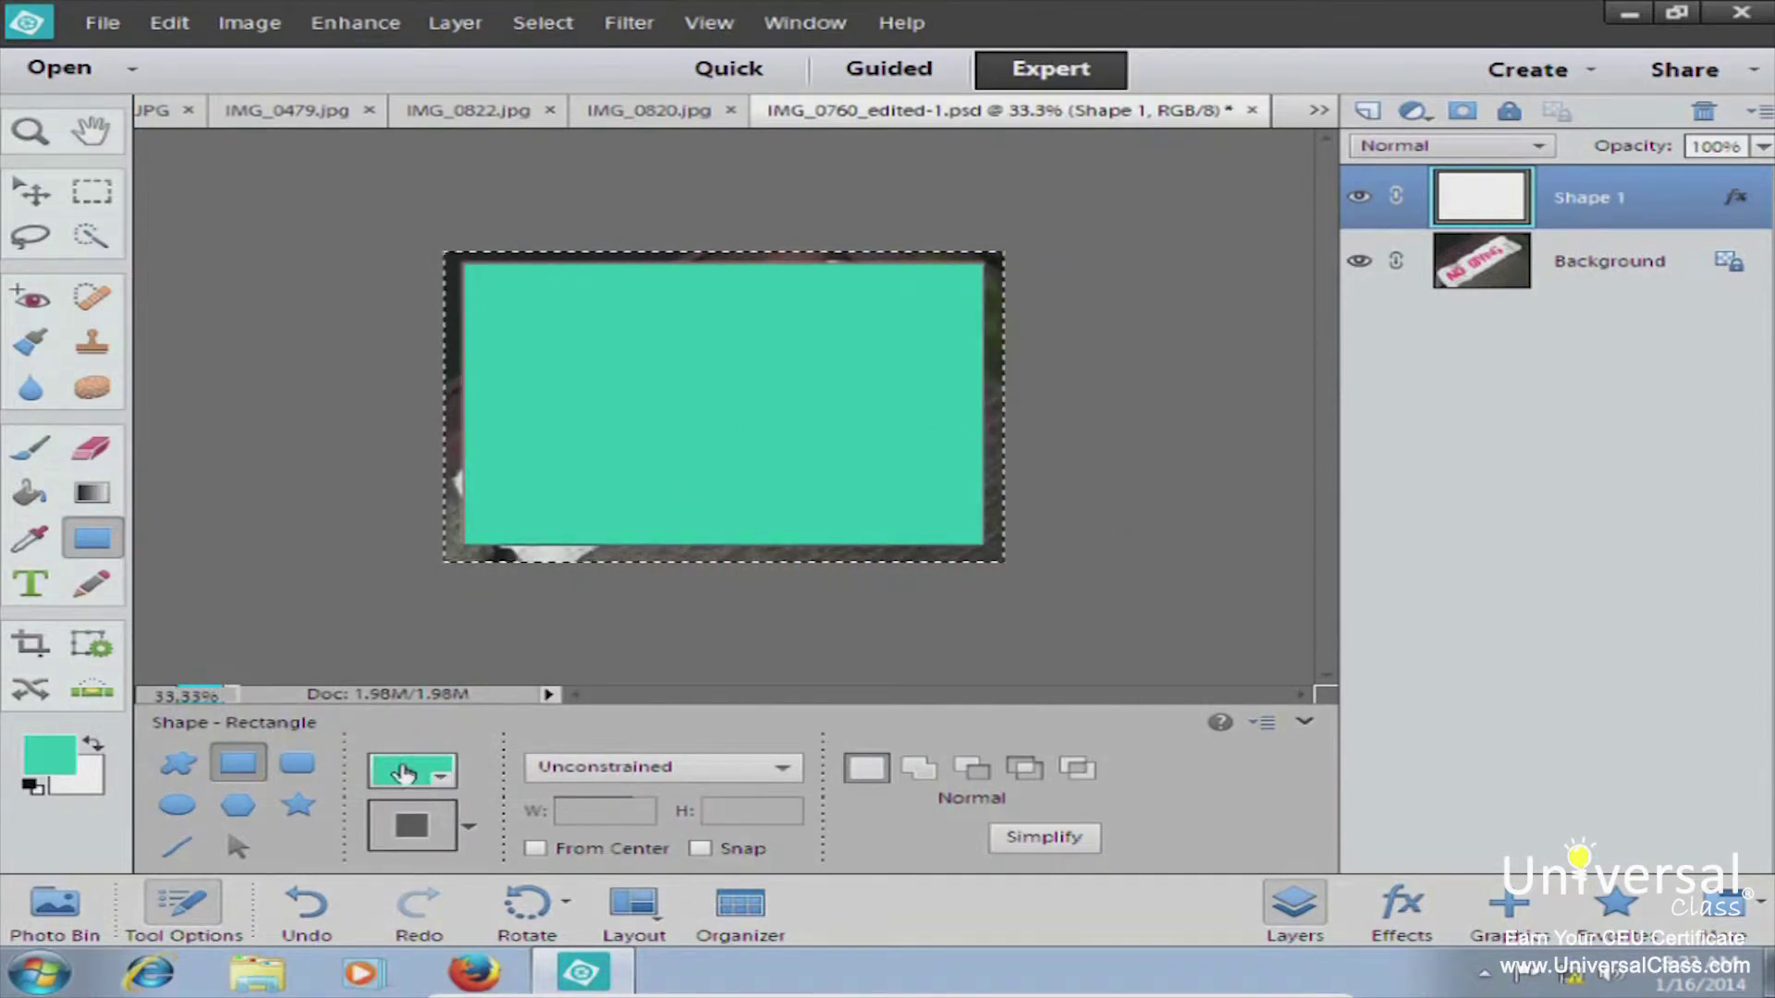
Step: Try purple fill colours on the rectangle and set it back to teal green
{"action": "left_click", "coordinate": [442, 778]}
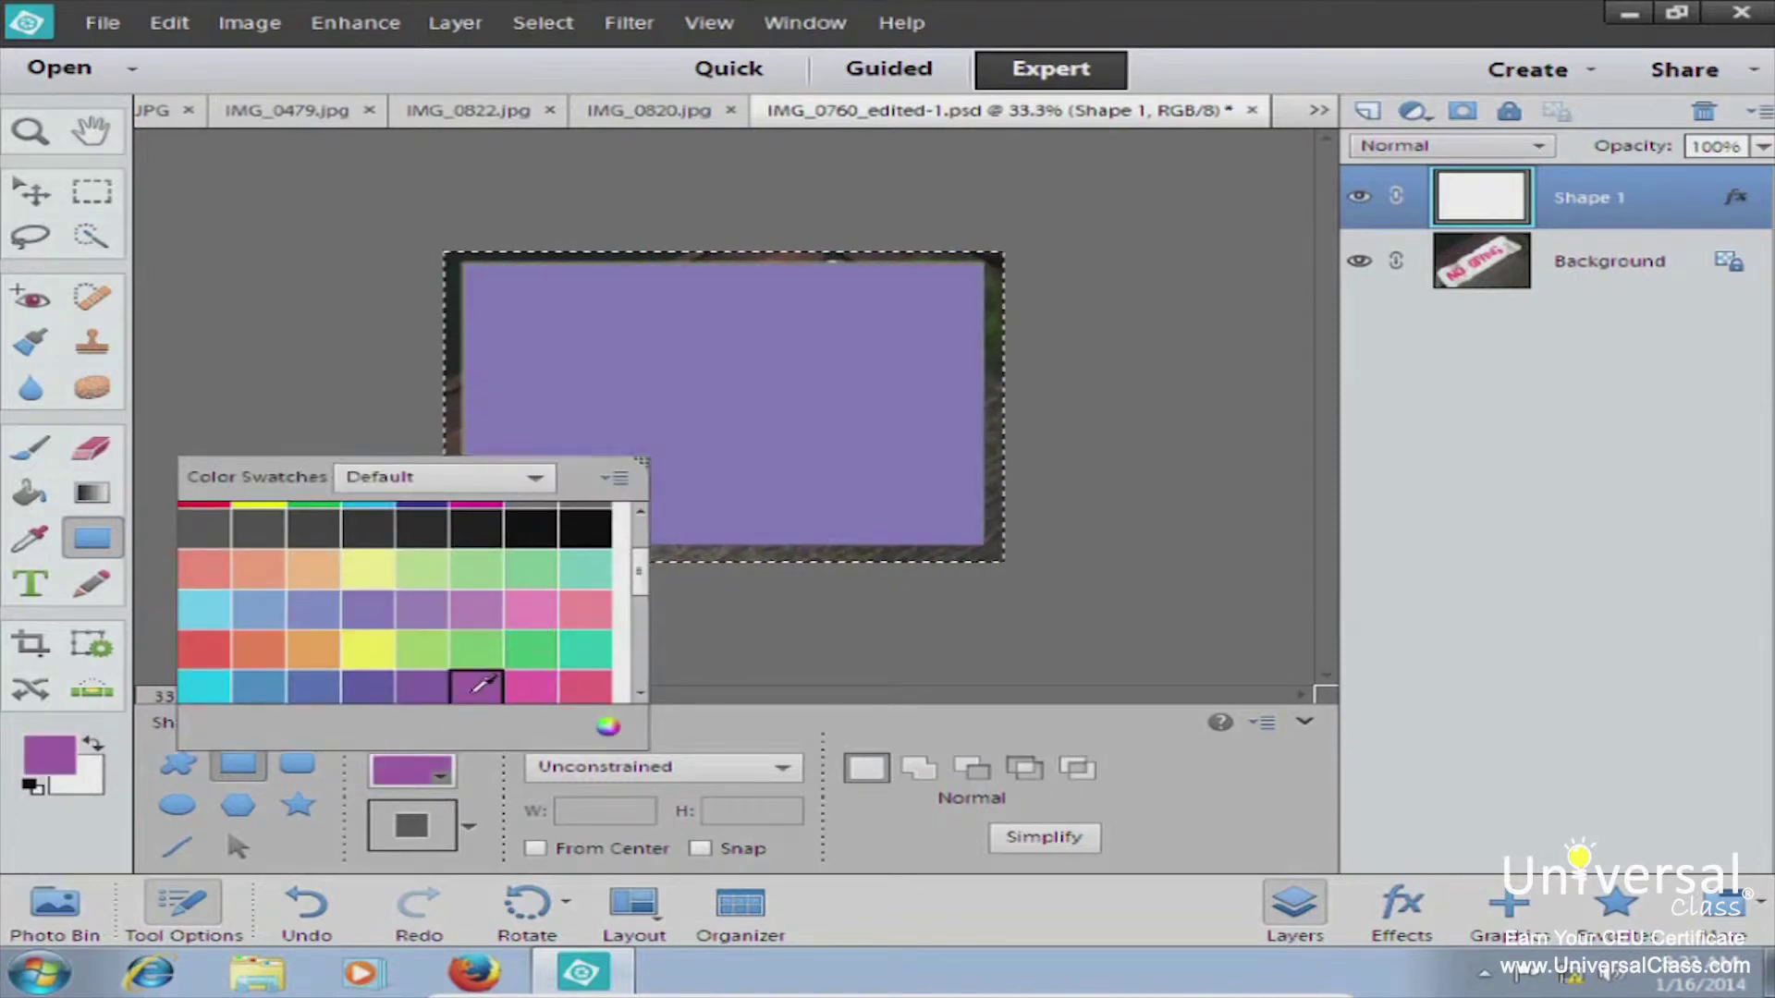
{"action": "left_click", "coordinate": [592, 649]}
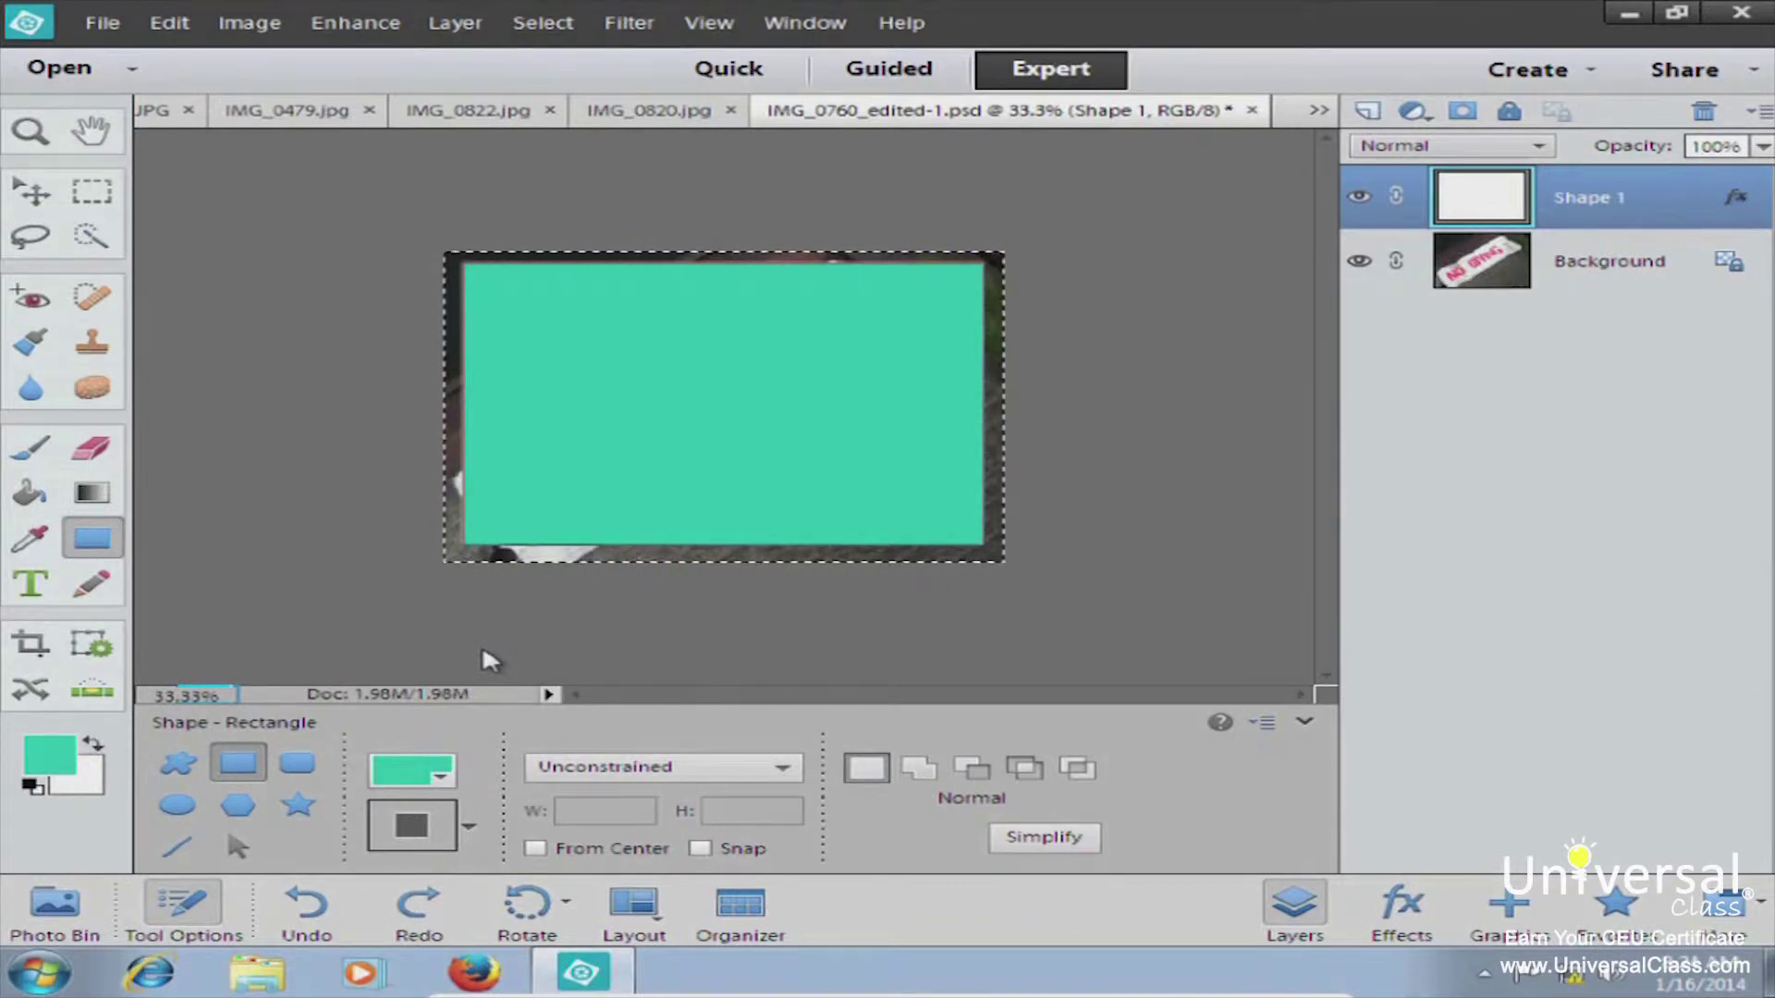
Step: Select the rectangle with the Shape Selection tool, shift it within the photo, and switch to the Move tool
{"action": "left_click", "coordinate": [238, 846]}
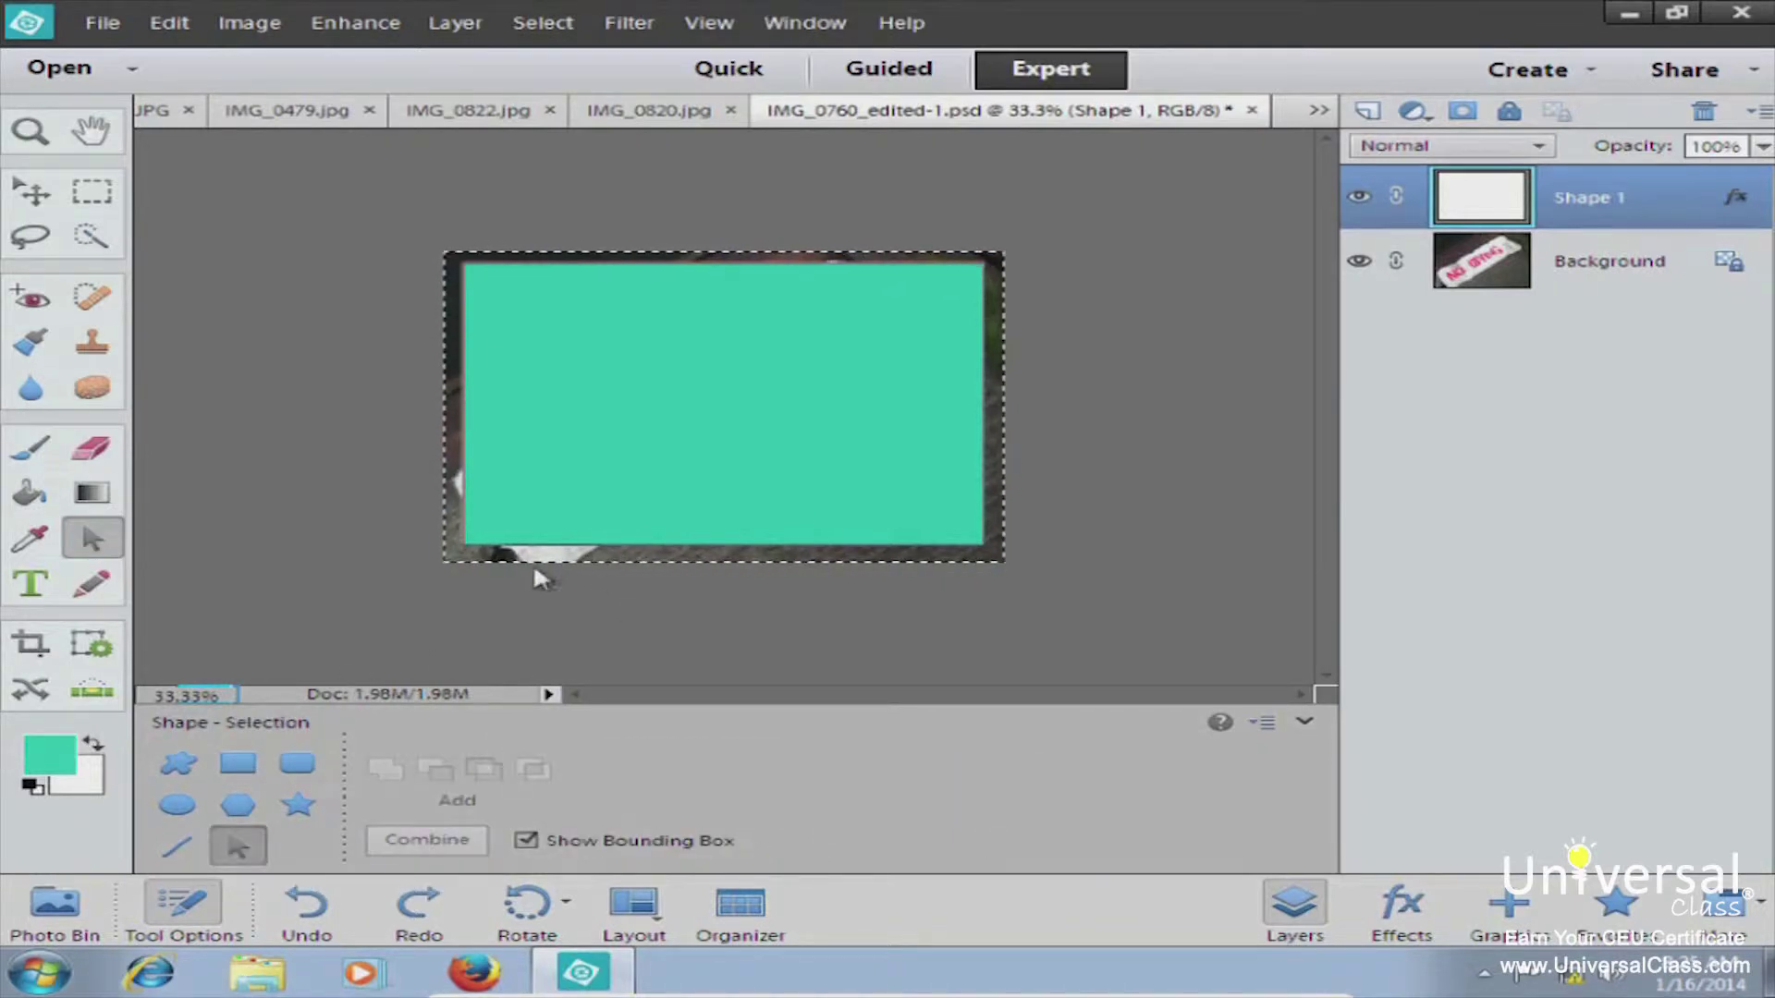
{"action": "left_click", "coordinate": [504, 522]}
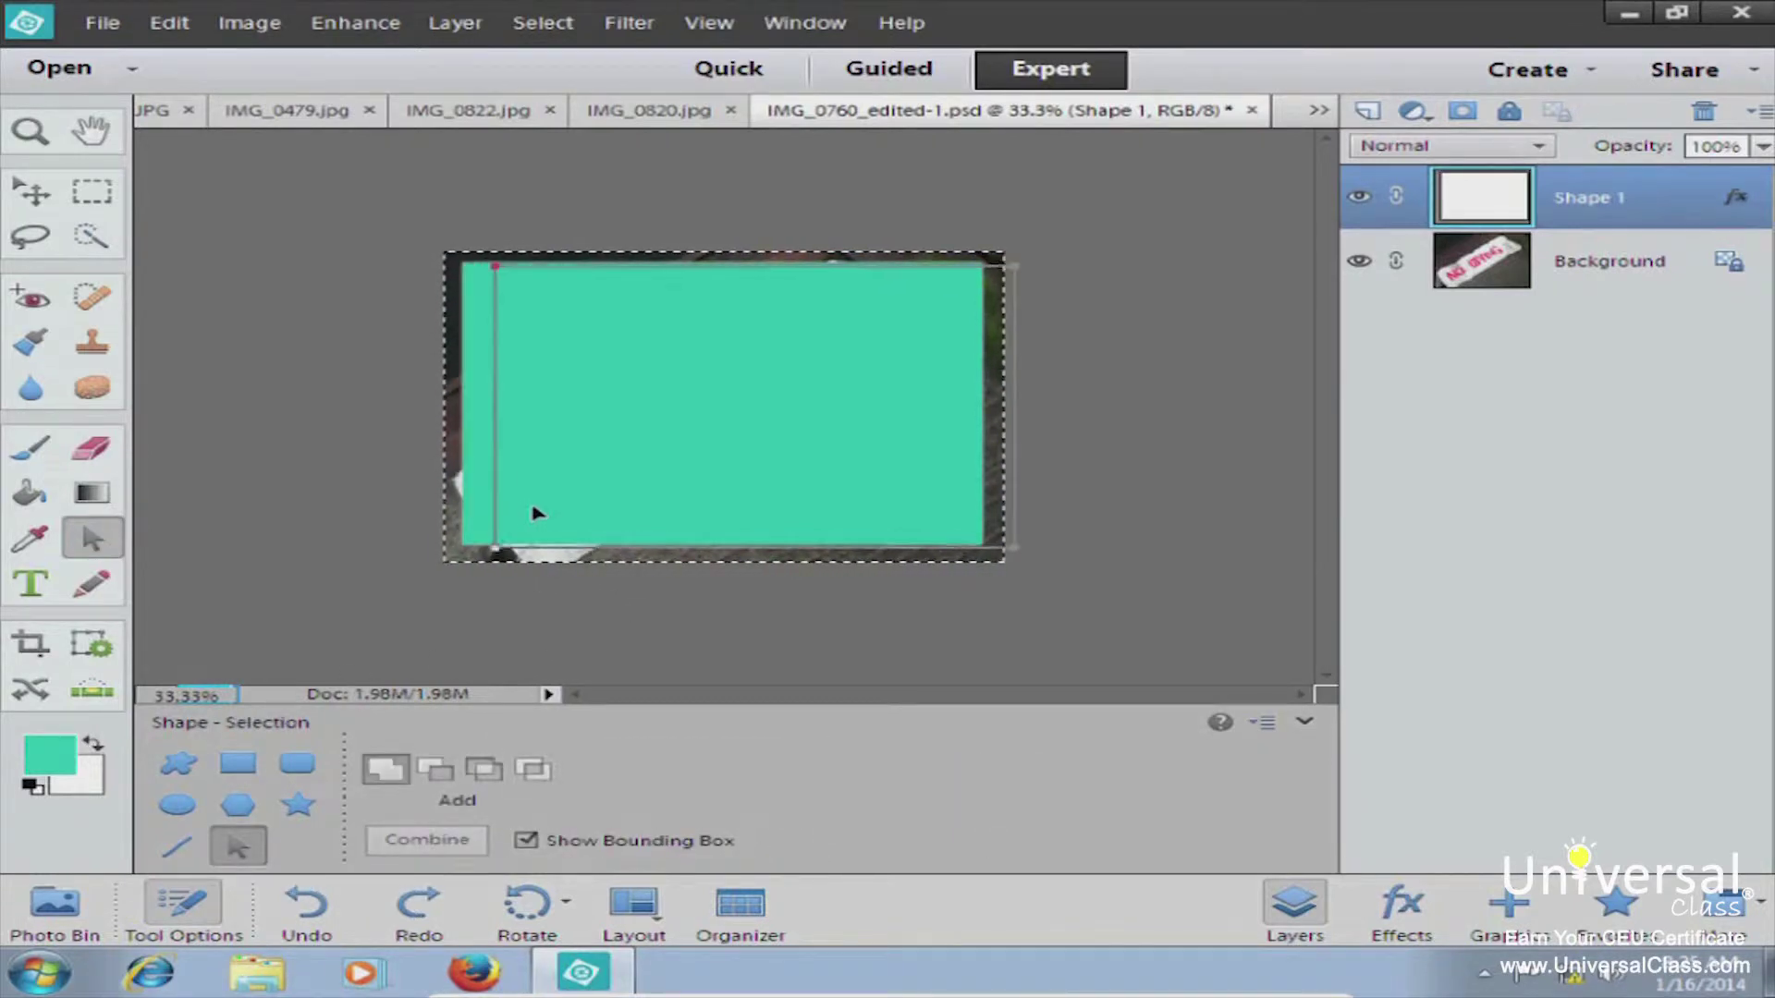
{"action": "mouse_move", "coordinate": [511, 518]}
{"action": "left_mouse_down"}
{"action": "mouse_move", "coordinate": [468, 507]}
{"action": "mouse_move", "coordinate": [502, 514]}
{"action": "mouse_move", "coordinate": [559, 392]}
{"action": "mouse_move", "coordinate": [571, 400]}
{"action": "mouse_move", "coordinate": [563, 365]}
{"action": "mouse_move", "coordinate": [530, 353]}
{"action": "left_mouse_up"}
{"action": "key", "text": "v"}
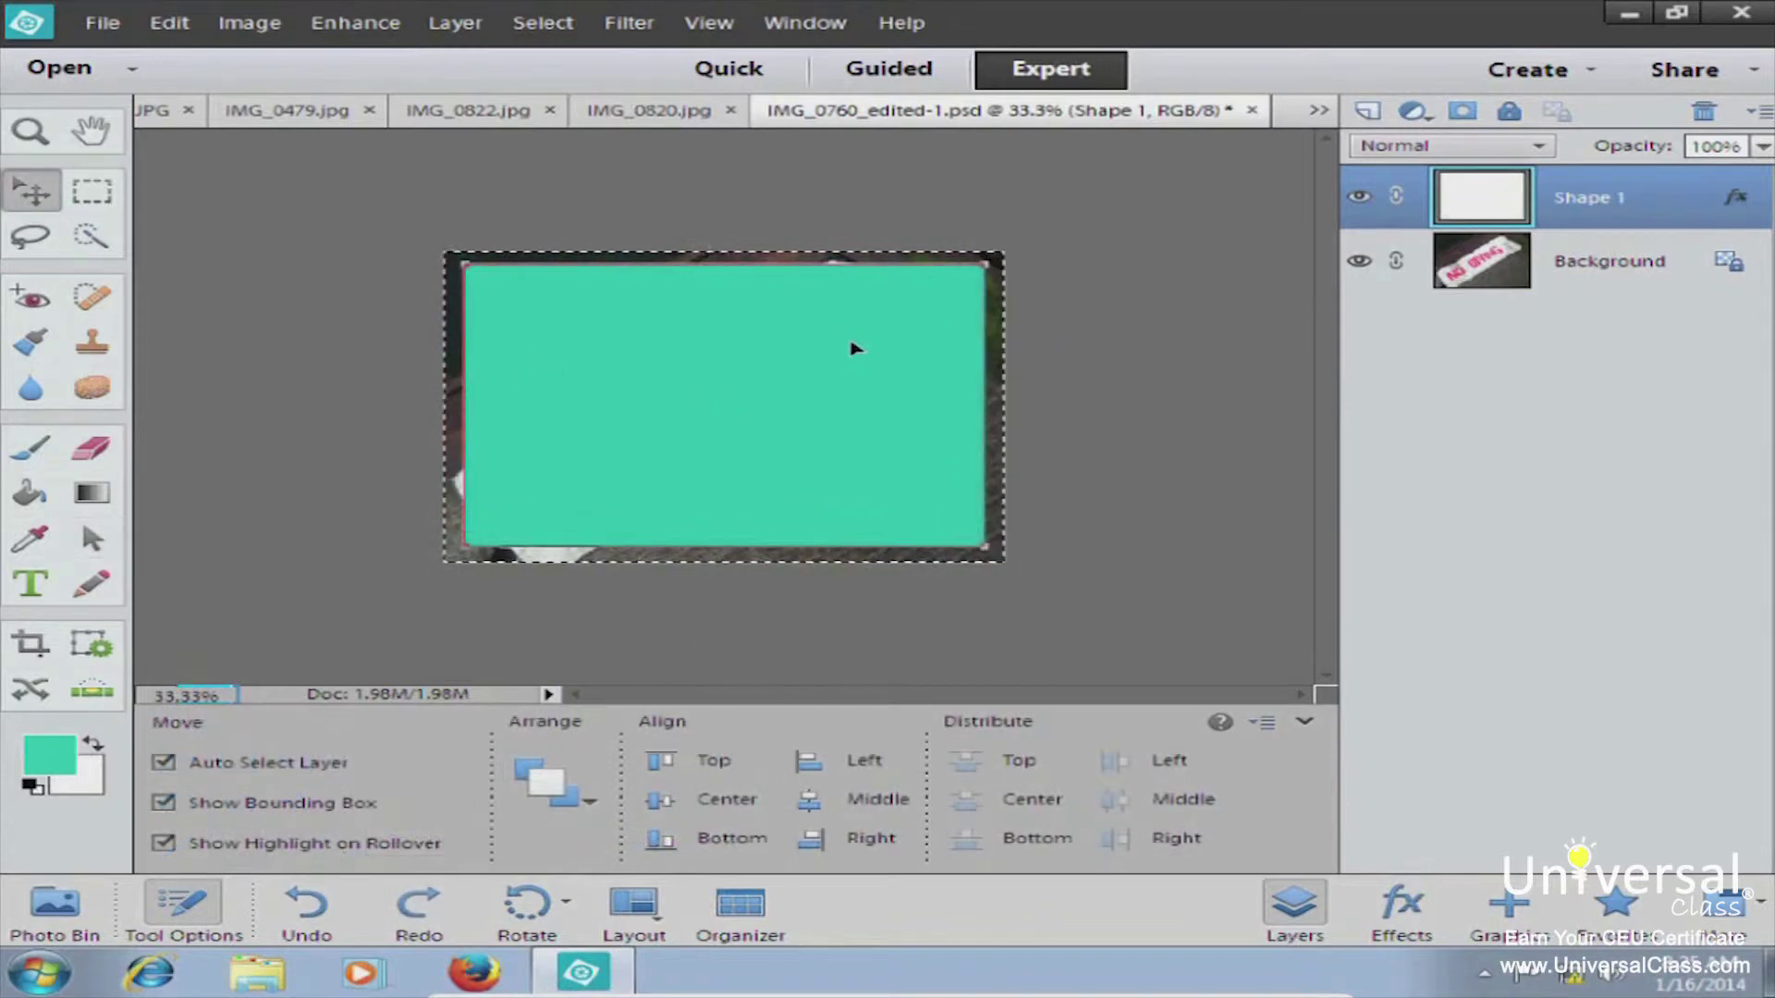
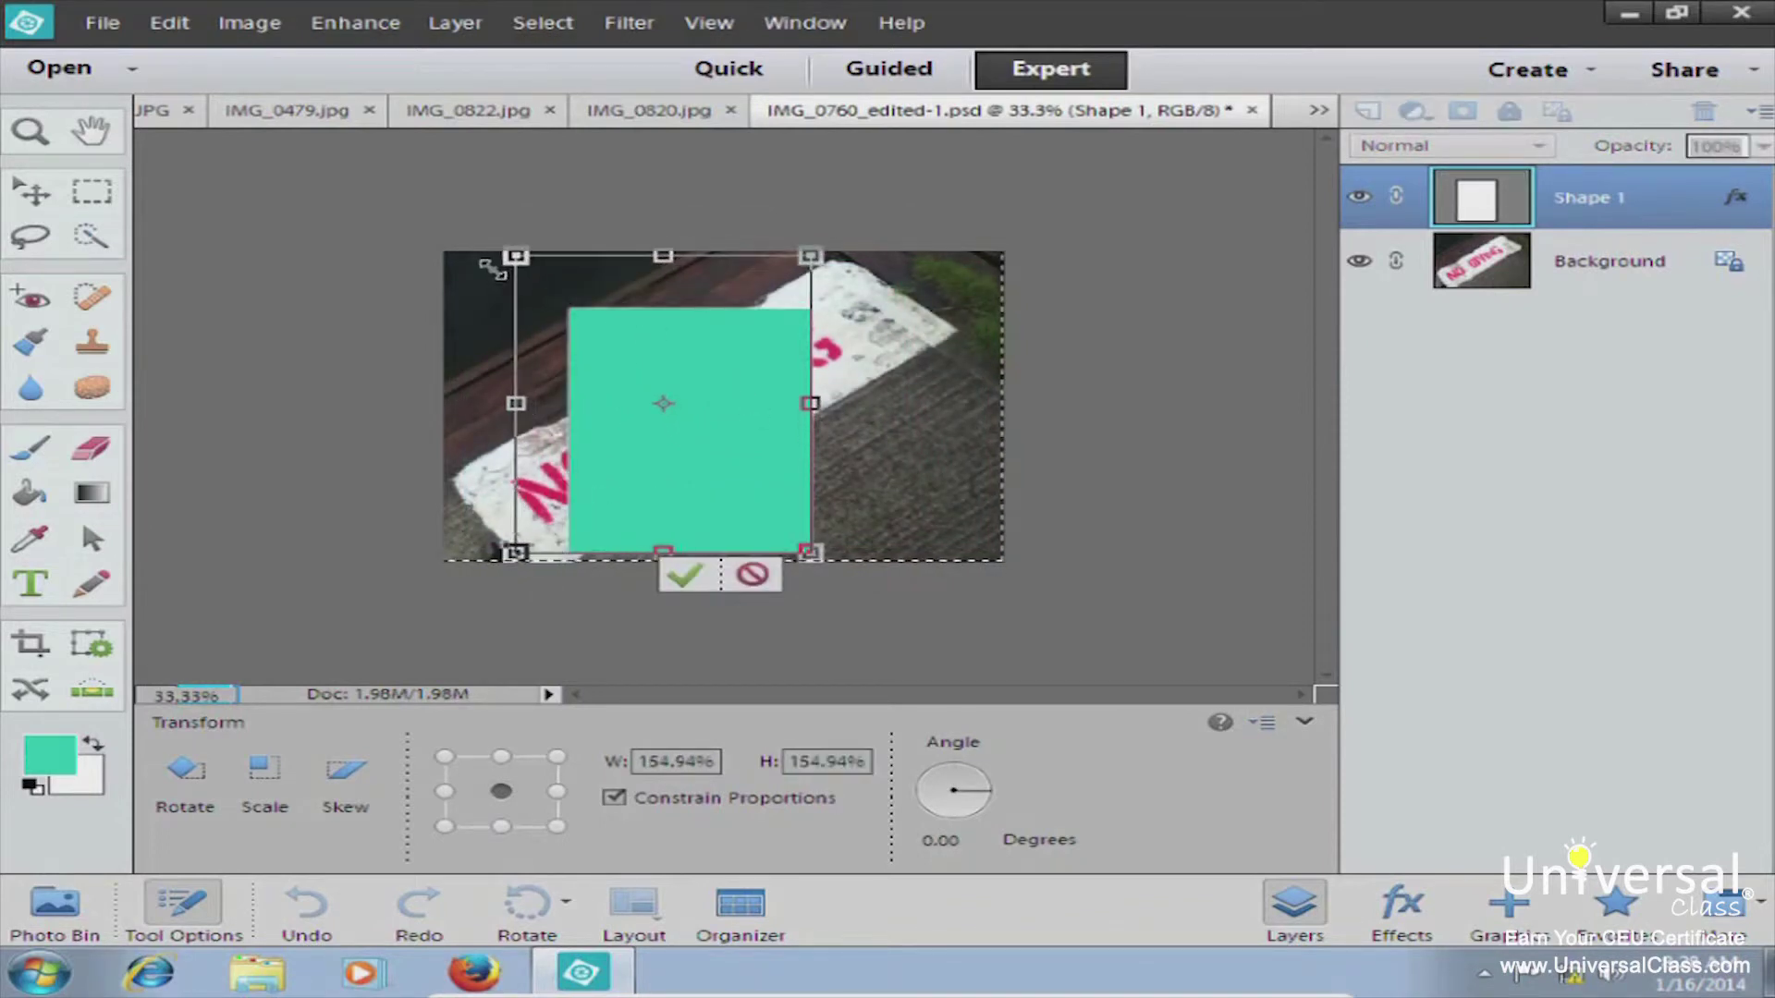
Step: Stretch the shape freely to 229.76% width and 156.20% height and accept the transformation
{"action": "left_click_drag", "start_coordinate": [813, 404], "coordinate": [952, 404]}
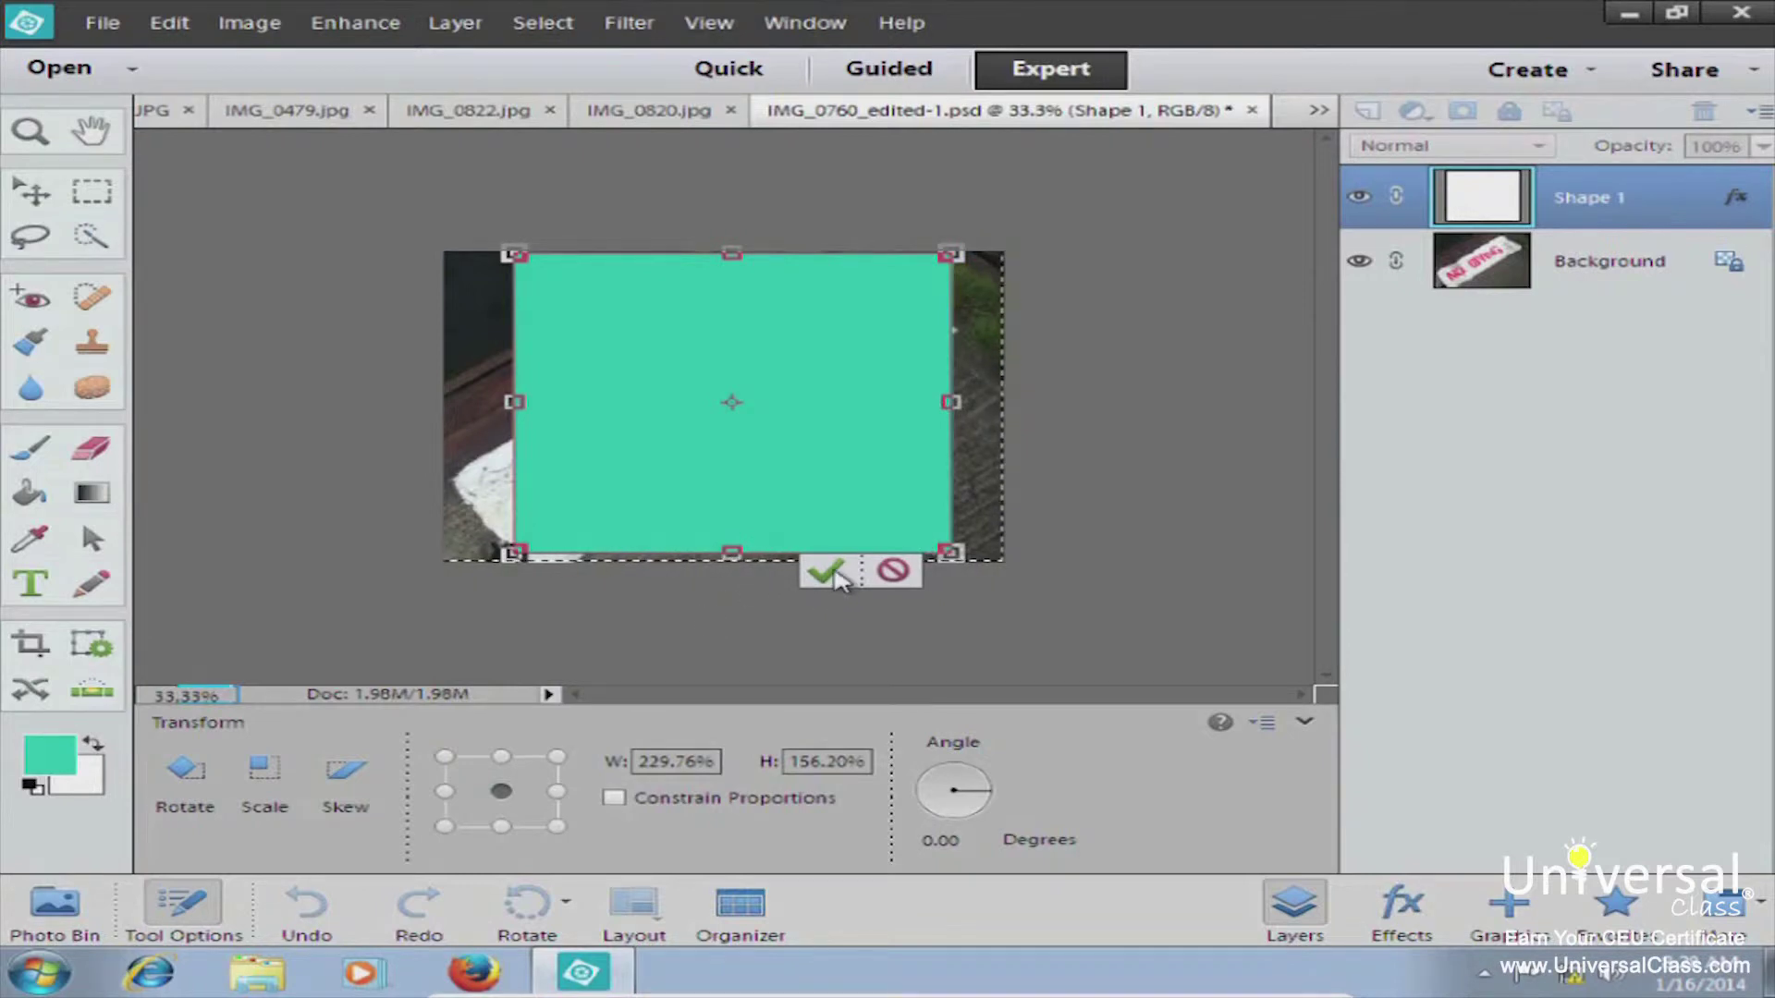
{"action": "left_click", "coordinate": [825, 572]}
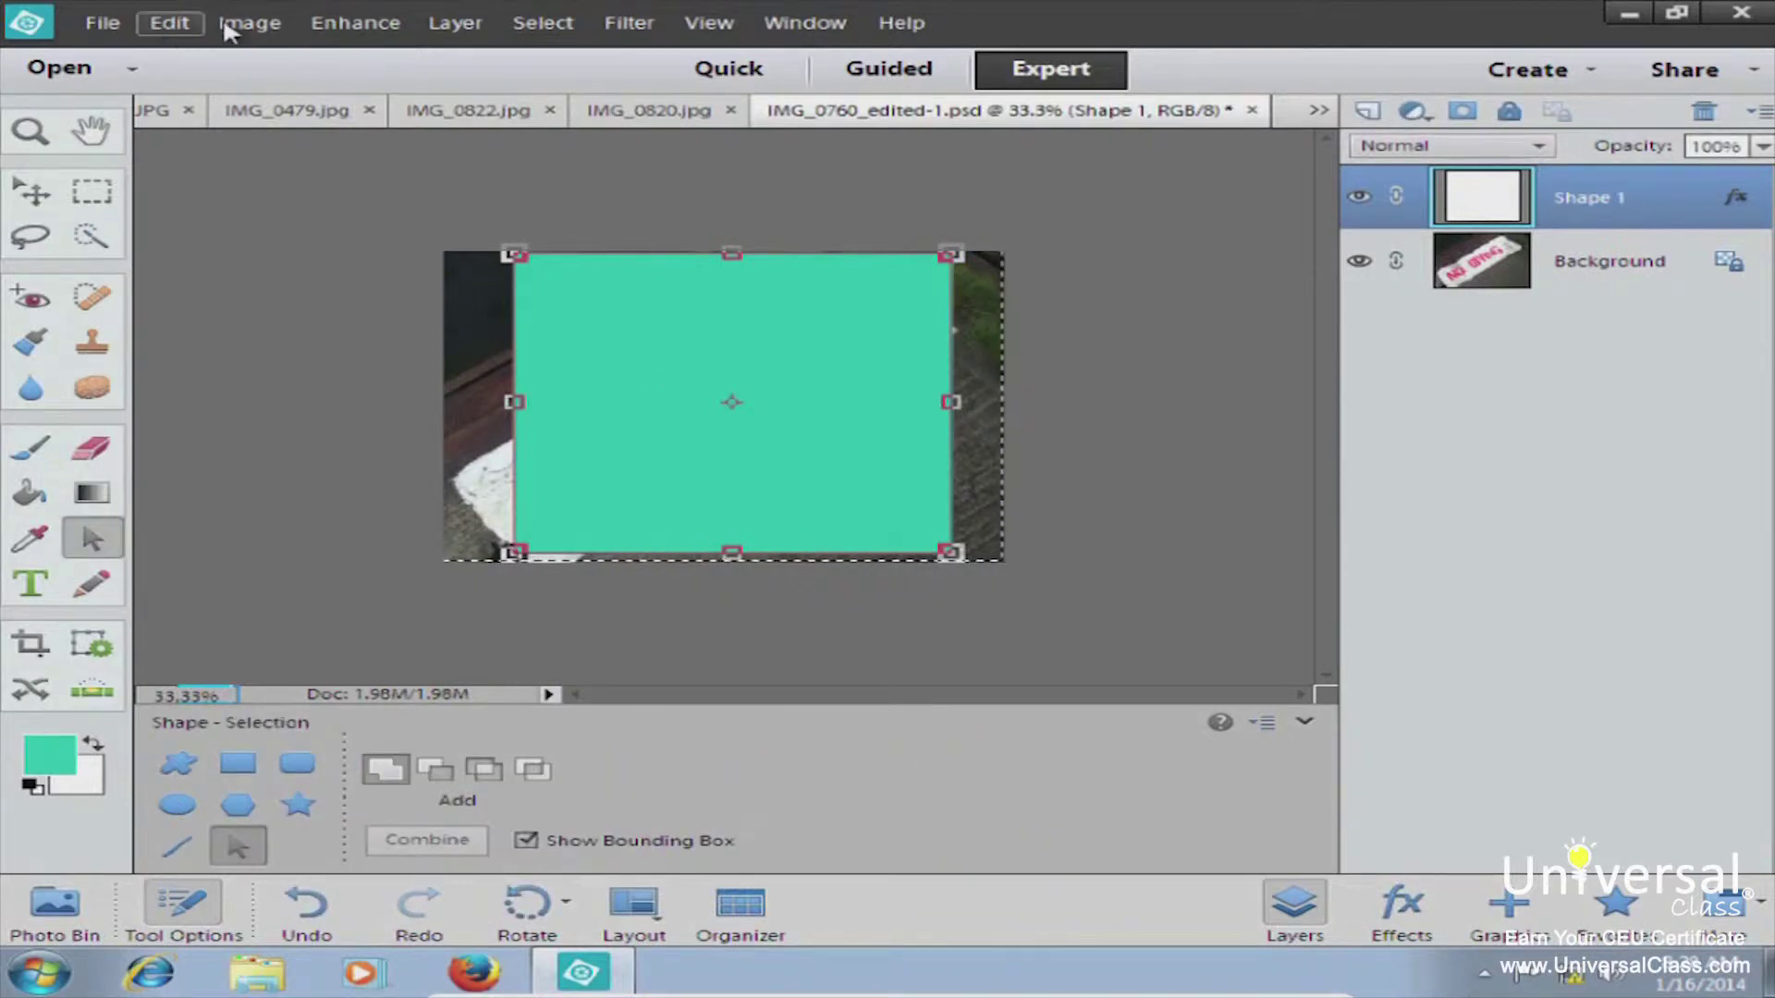
Step: Apply the fourth filter of the Artistic set to the teal-green shape, agreeing to rasterize the shape layer
{"action": "left_click", "coordinate": [781, 26]}
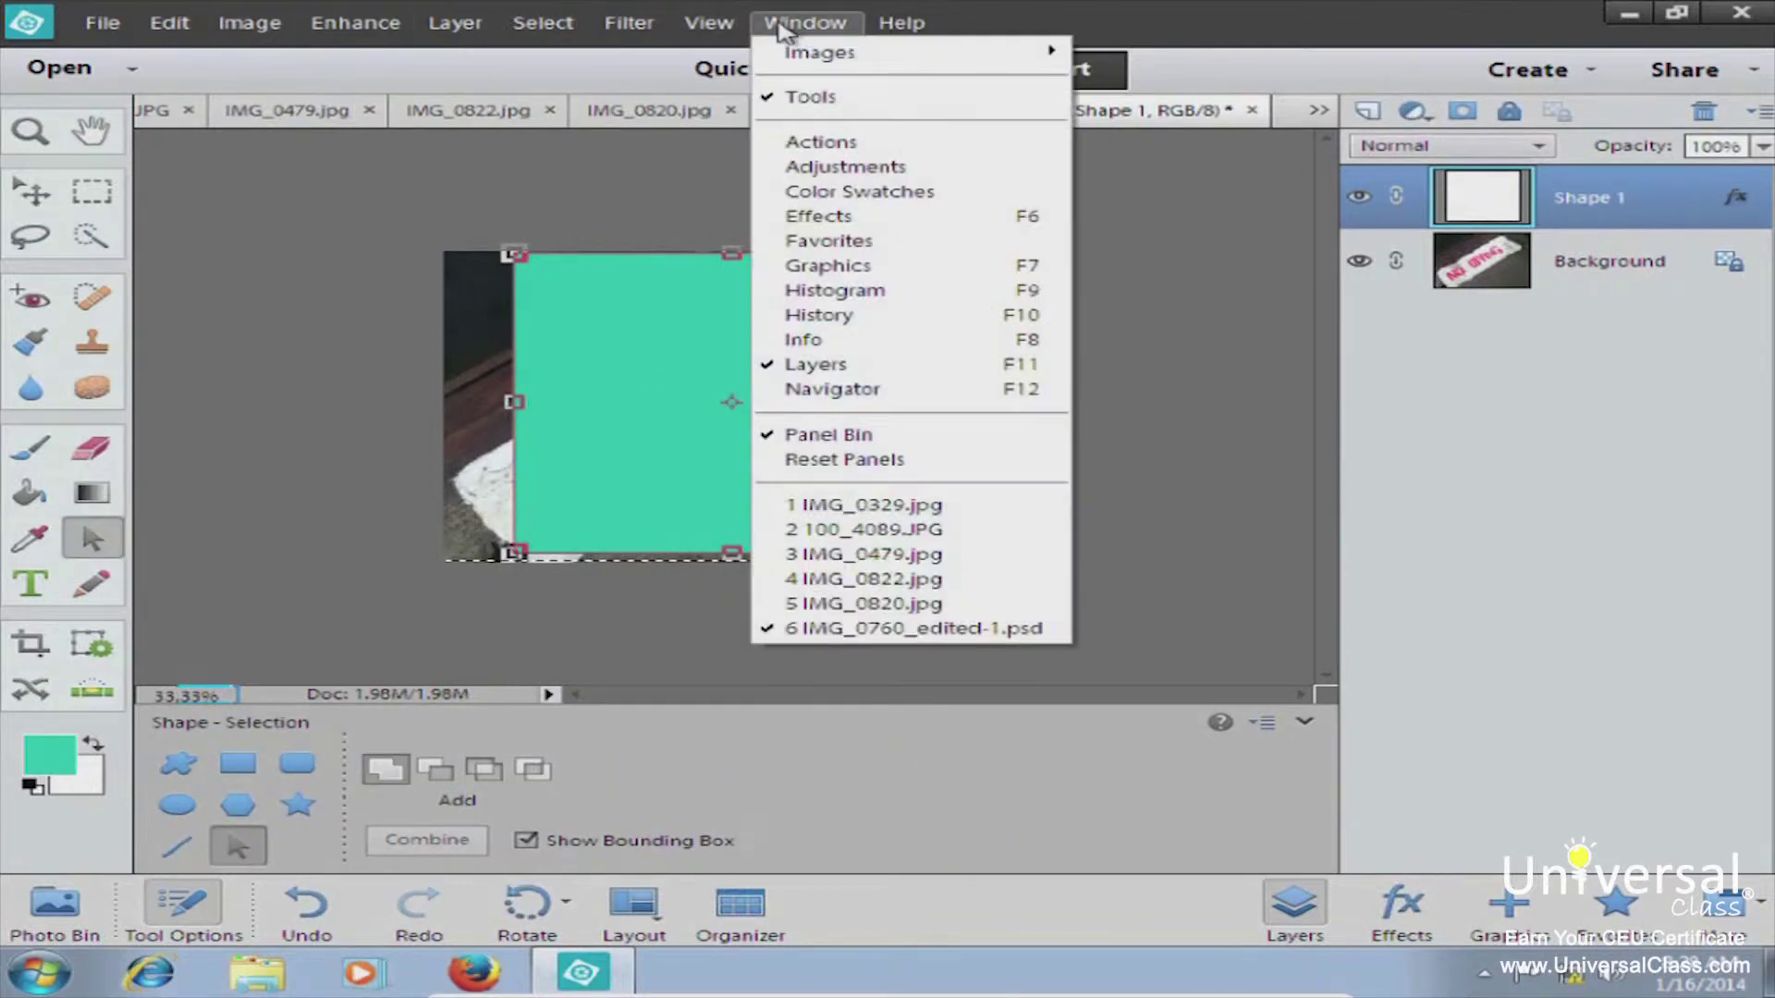
{"action": "left_click", "coordinate": [846, 222]}
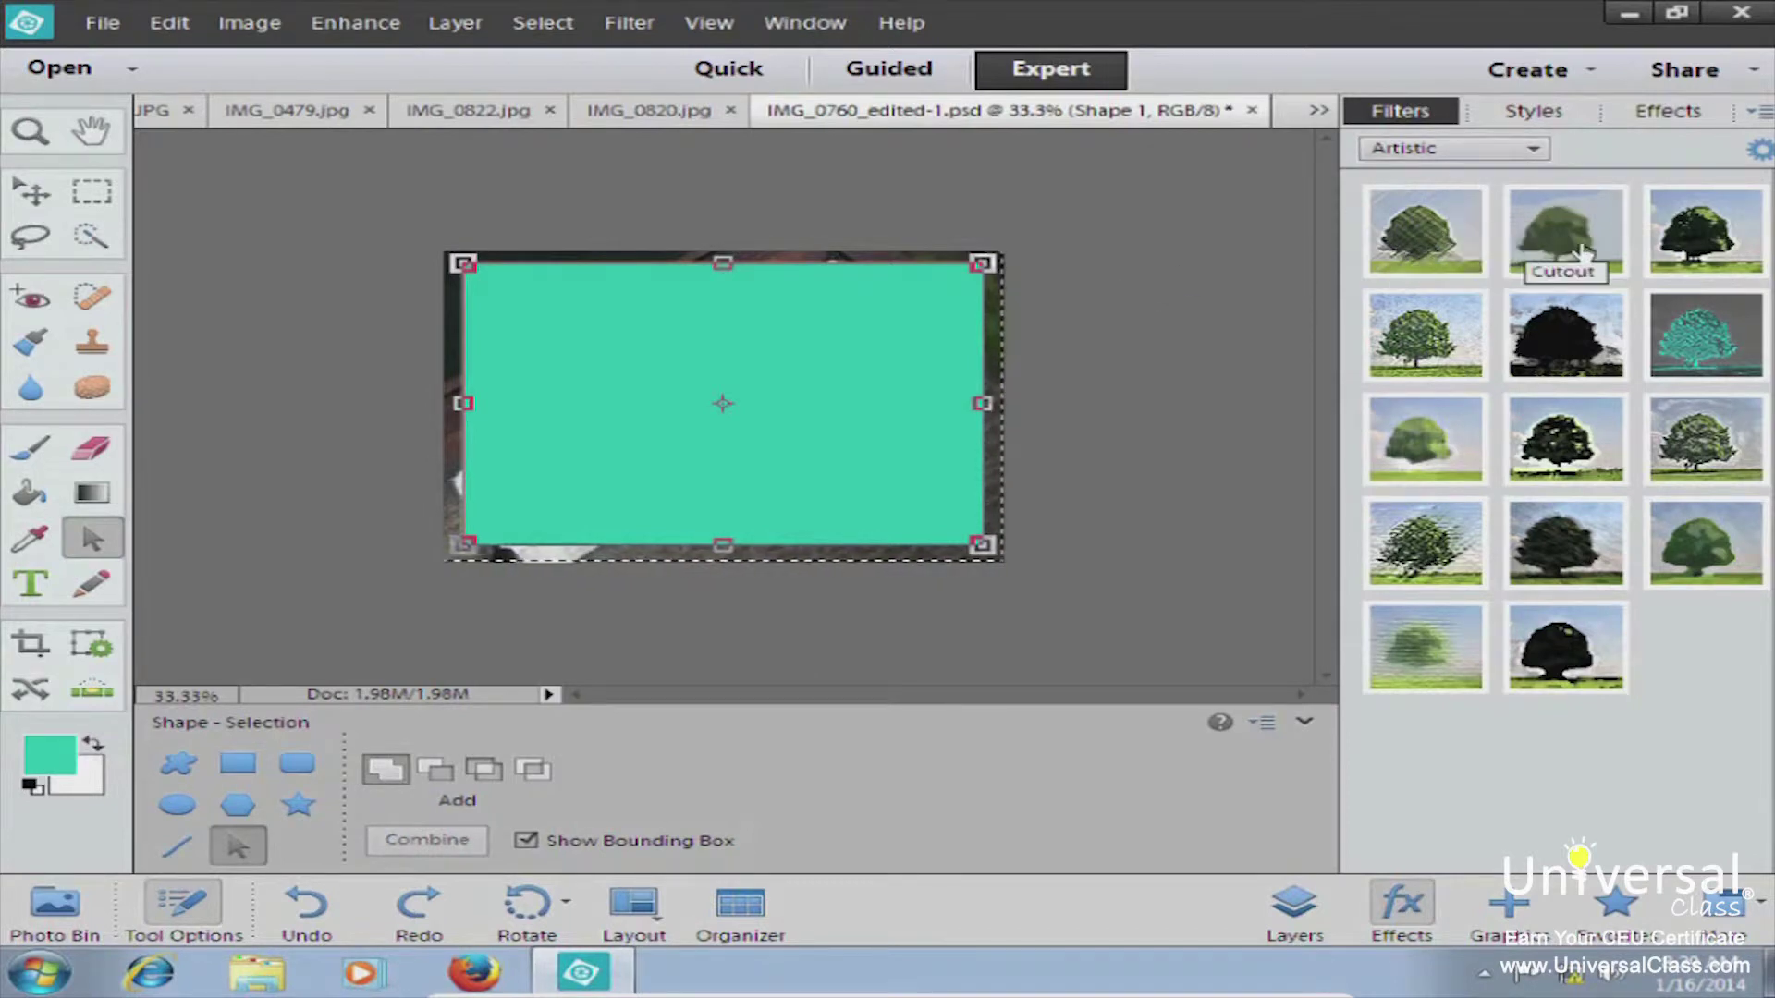
{"action": "left_click", "coordinate": [1413, 336]}
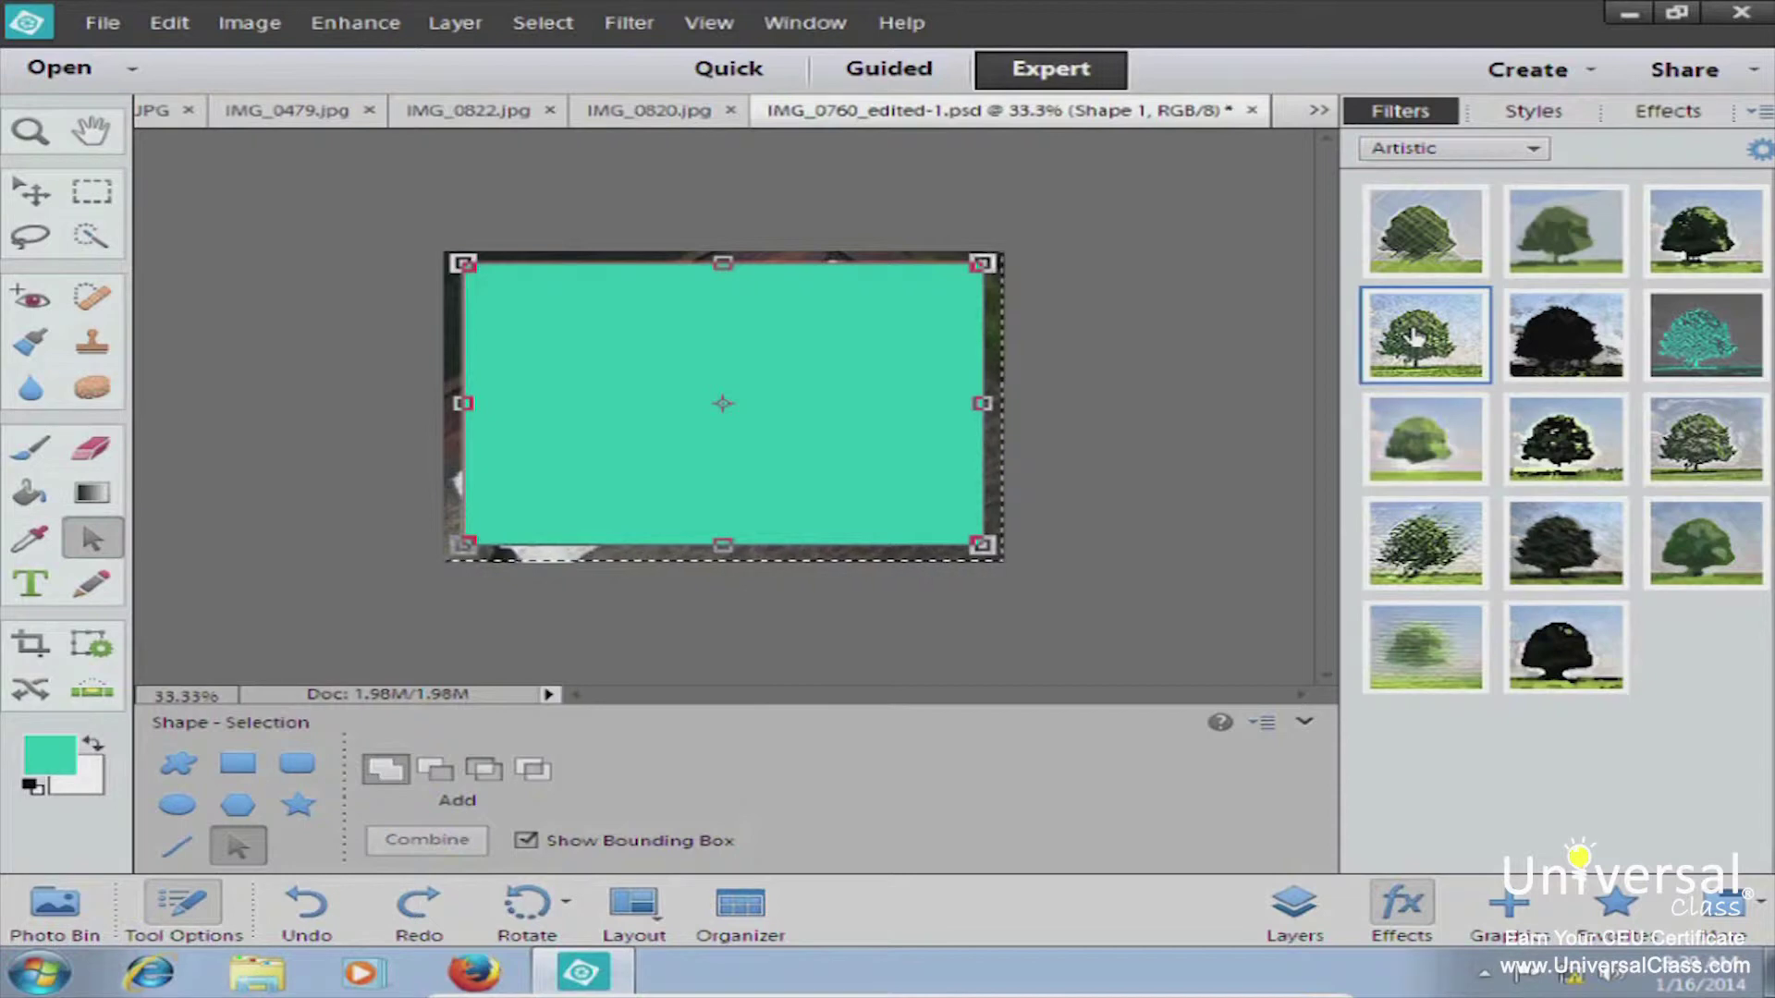
{"action": "left_click_drag", "start_coordinate": [1412, 336], "coordinate": [837, 398]}
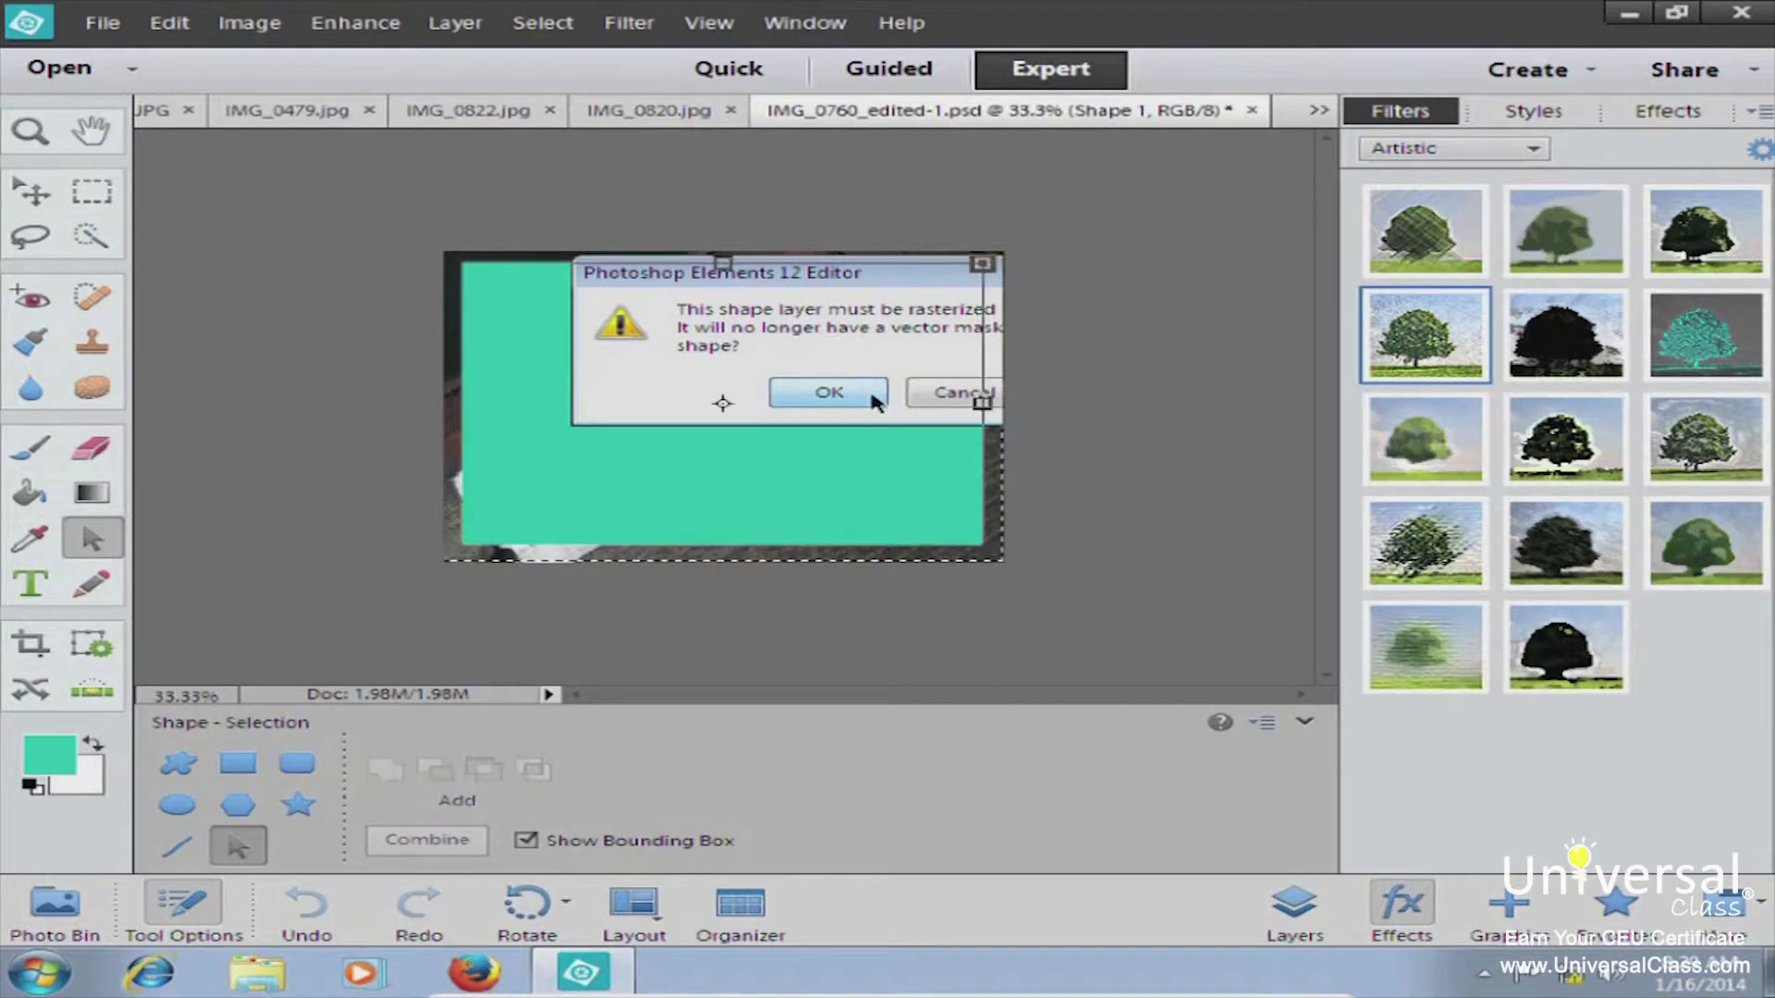
{"action": "left_click", "coordinate": [851, 403]}
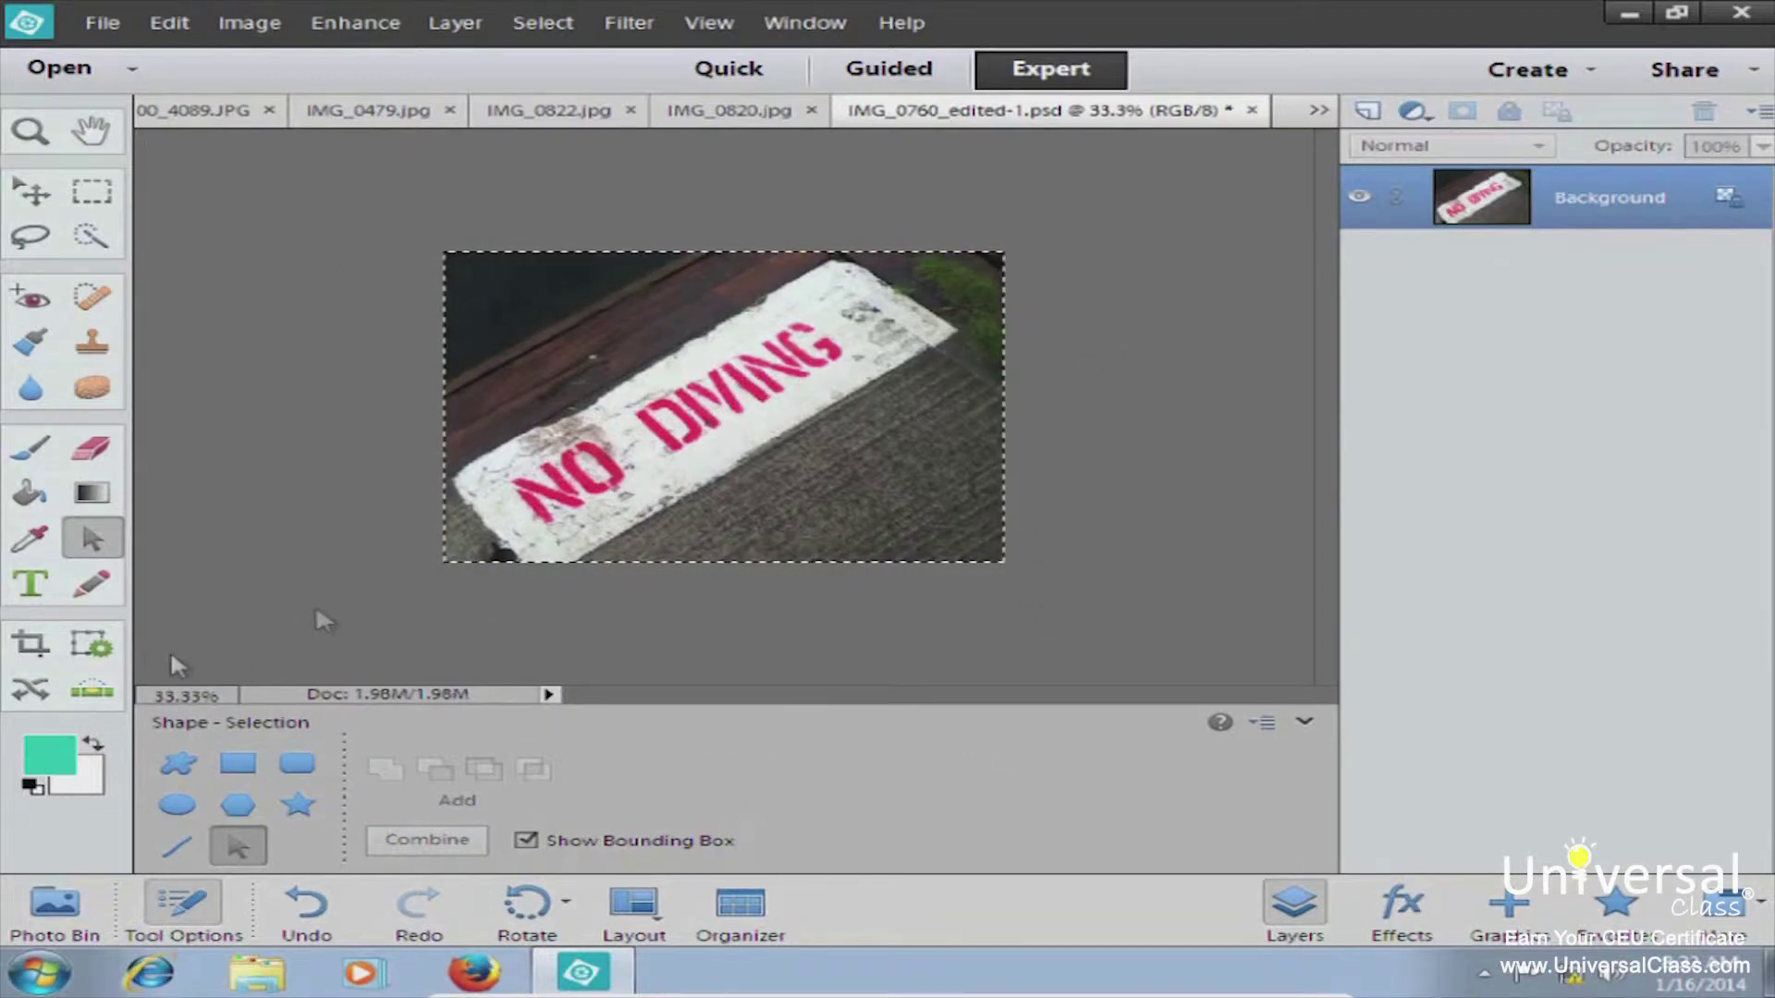
Step: Cut the photo into the Snowflake 2 shape with the Cookie Cutter, spanning nearly its full height, and accept the cutout
{"action": "left_click", "coordinate": [31, 644]}
{"action": "left_click", "coordinate": [237, 763]}
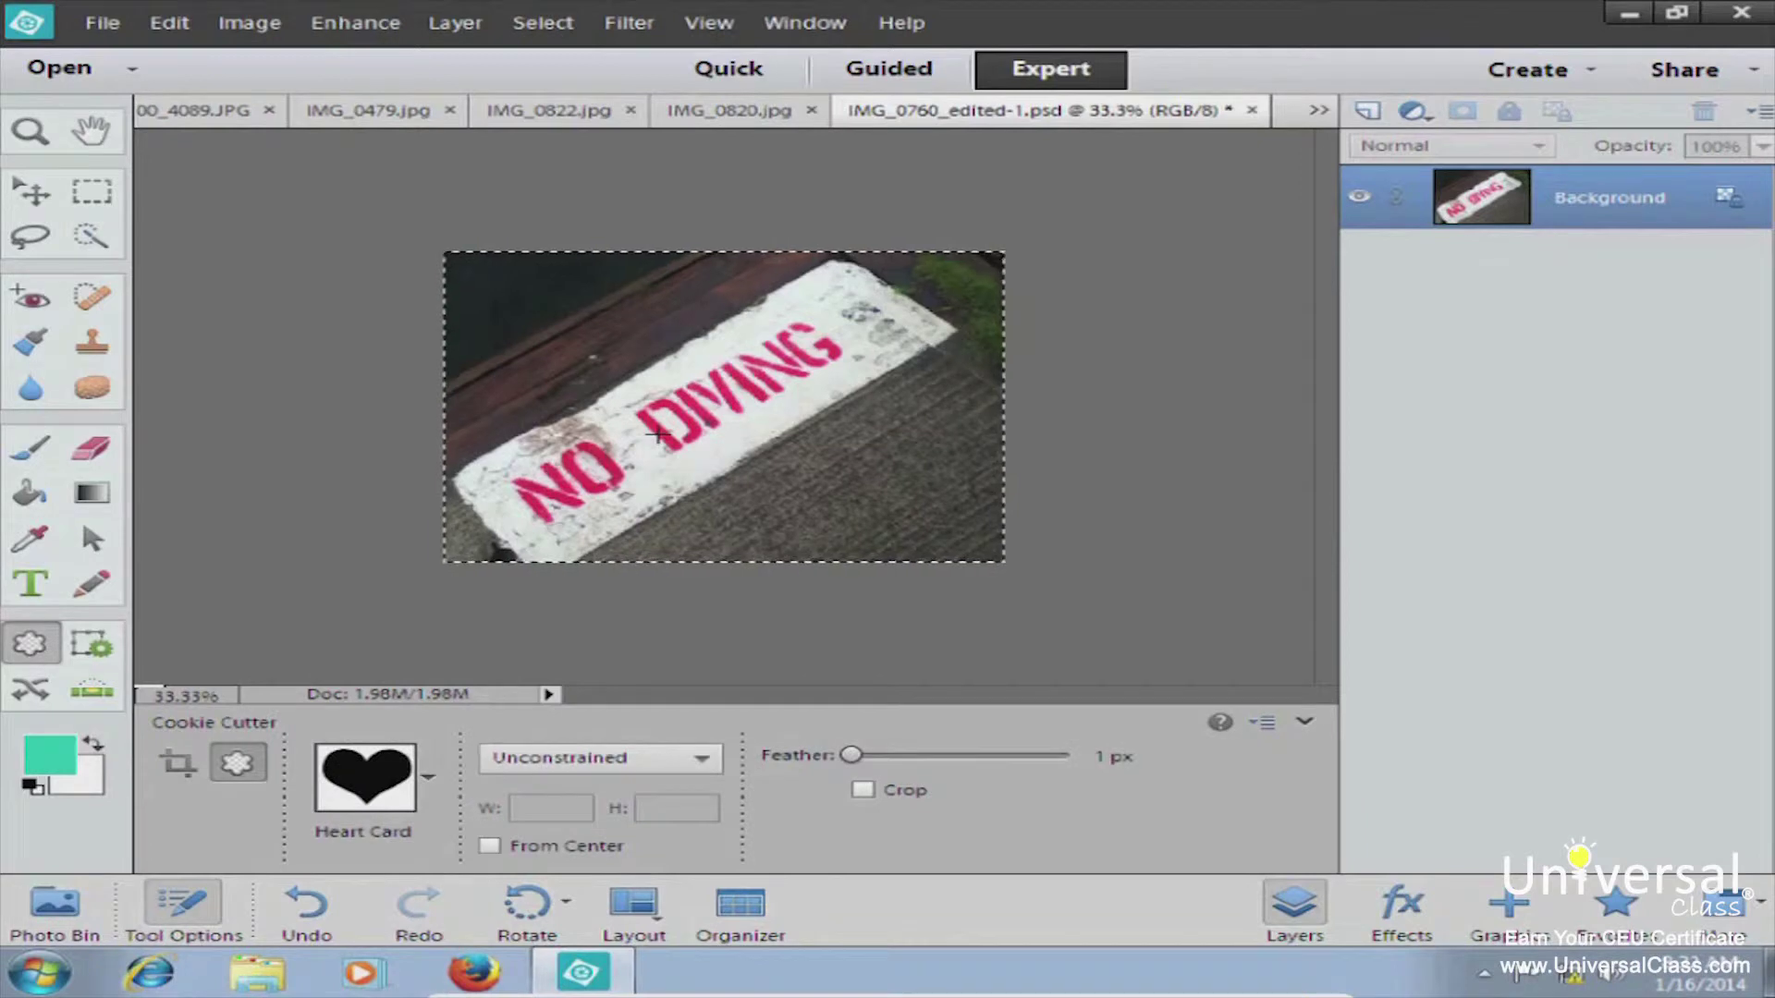
{"action": "left_click", "coordinate": [430, 781]}
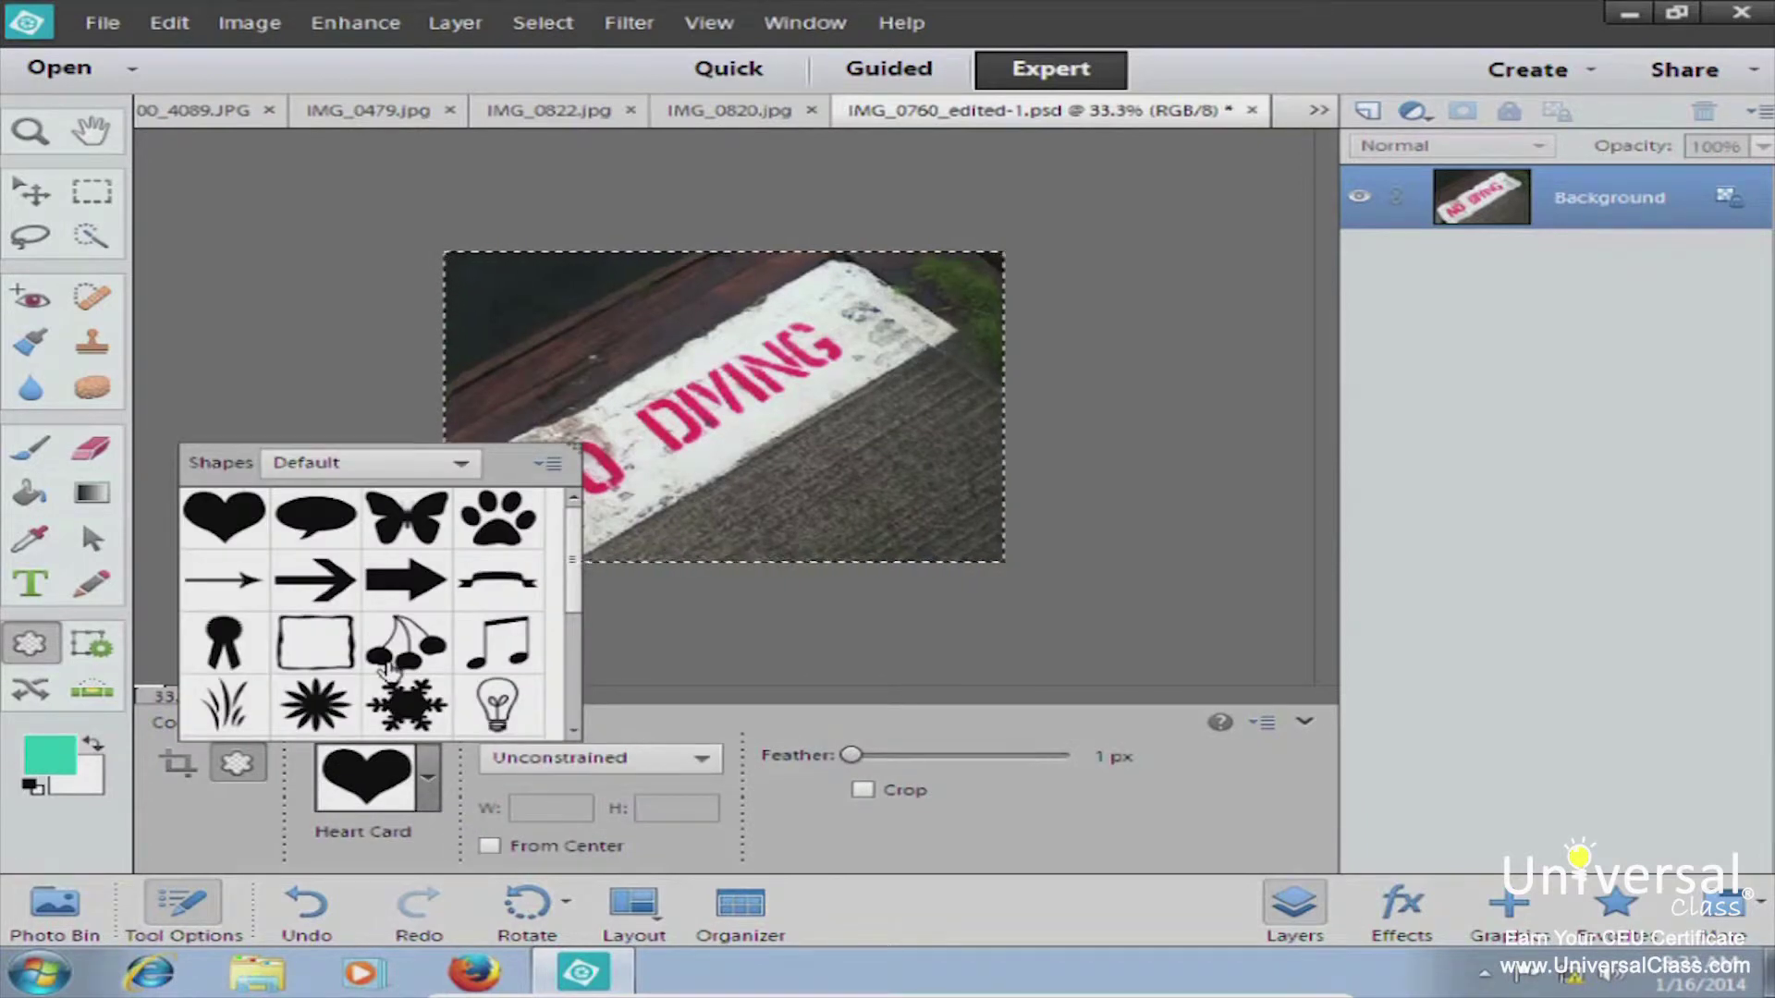
{"action": "left_click", "coordinate": [407, 702]}
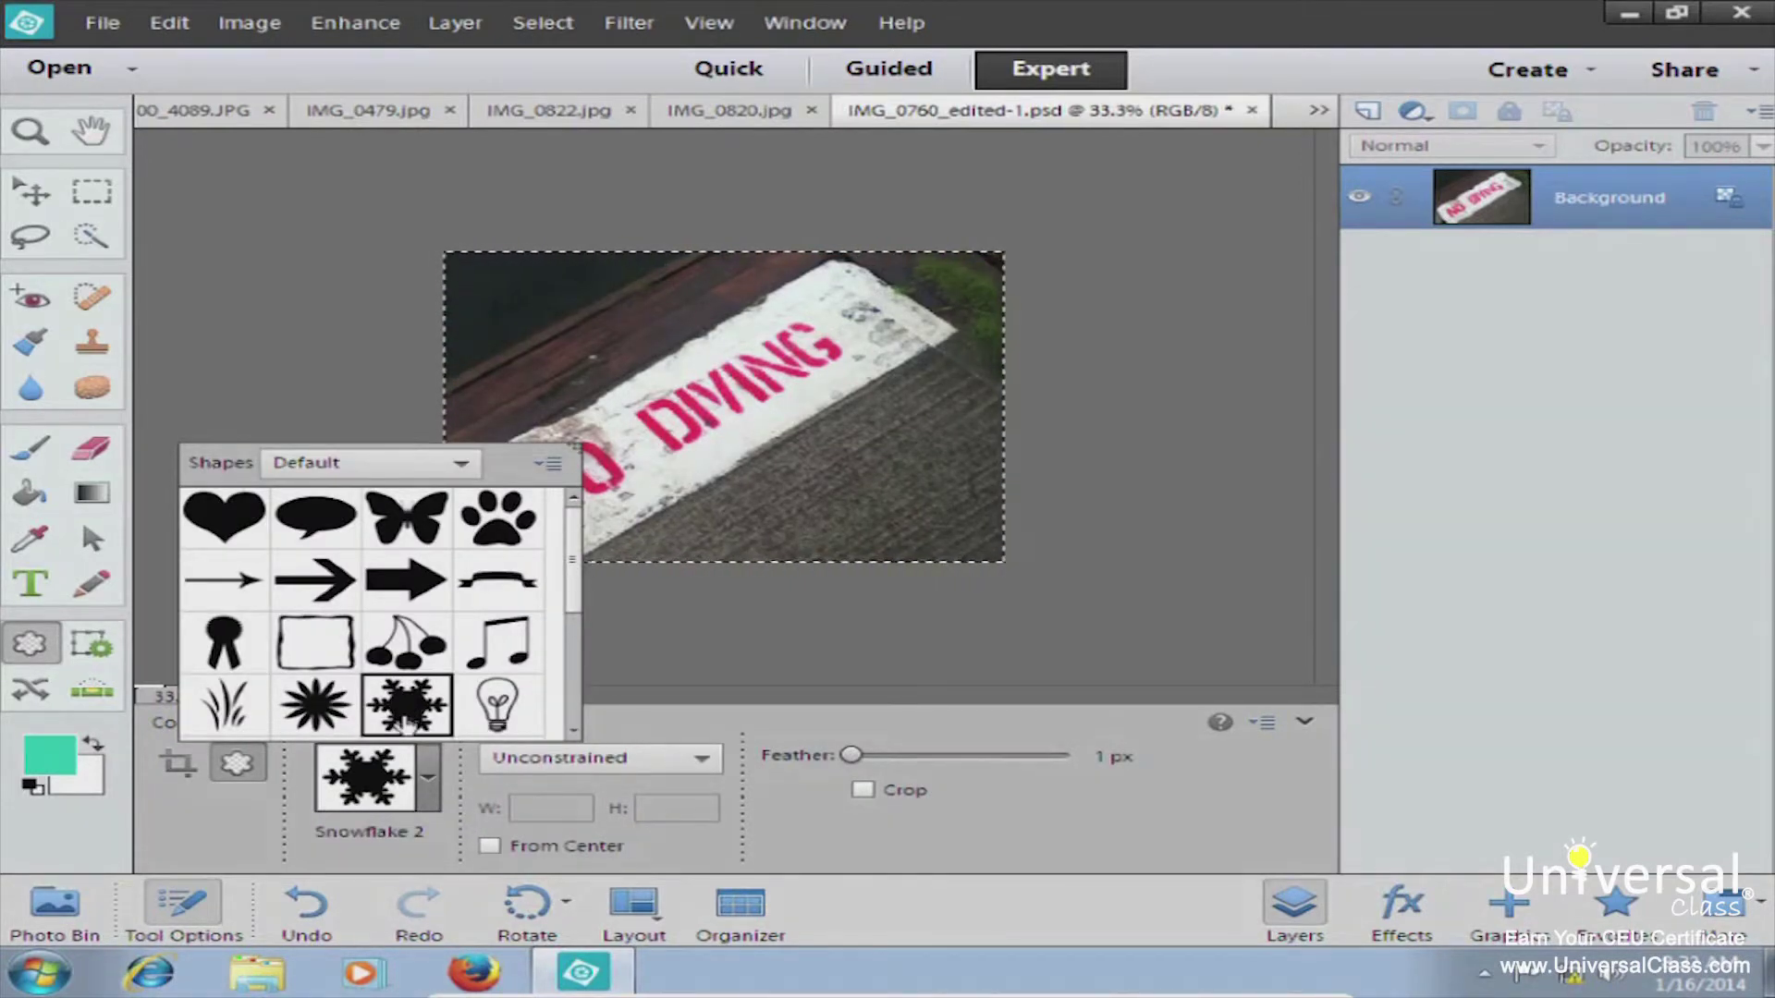
{"action": "left_click", "coordinate": [550, 644]}
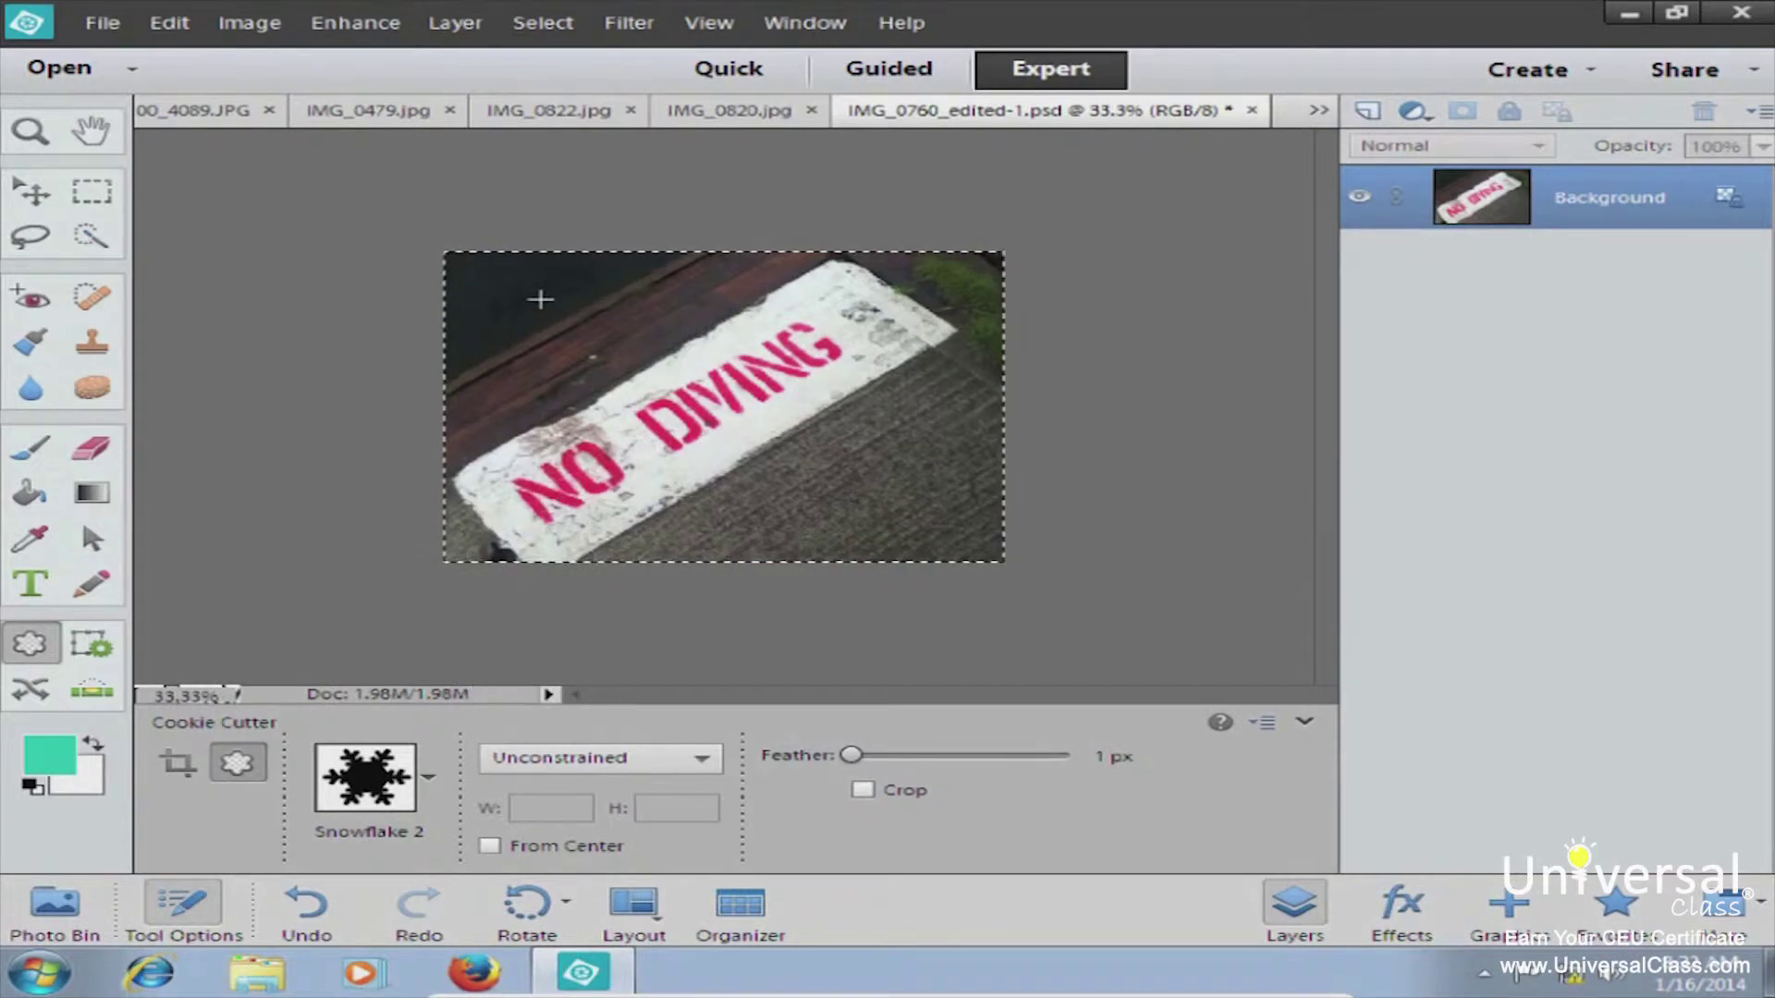
{"action": "left_click_drag", "start_coordinate": [826, 462], "coordinate": [959, 555]}
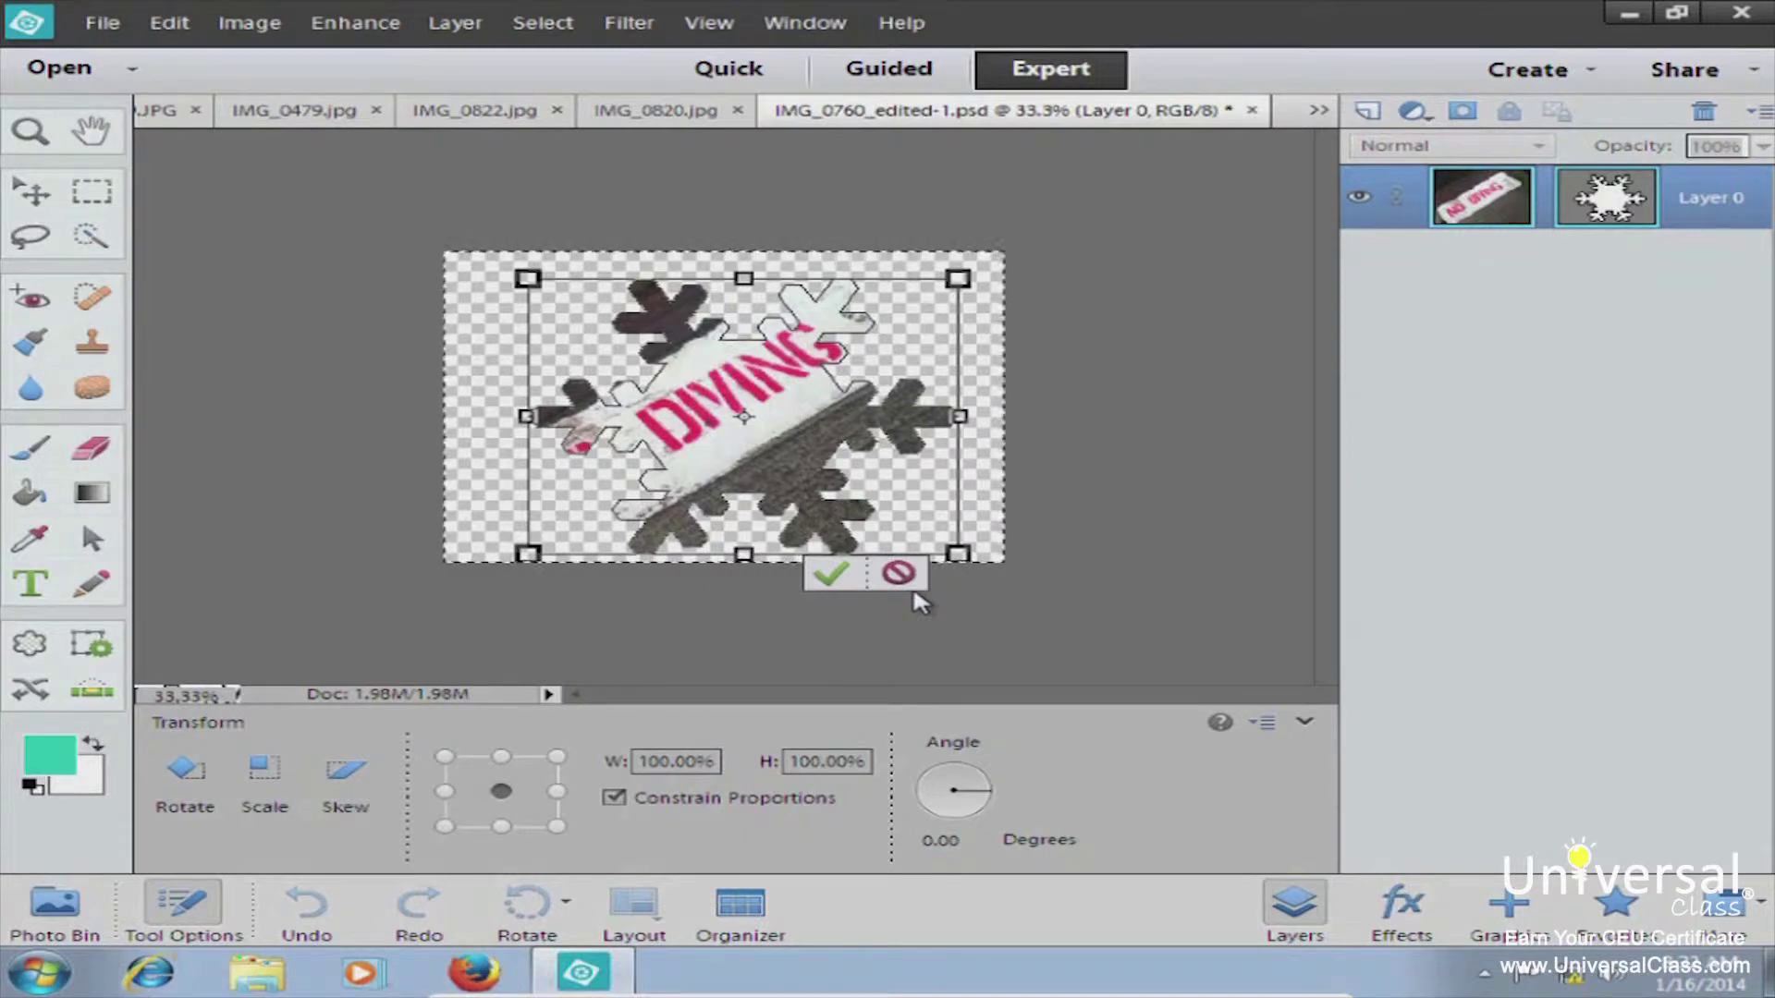
{"action": "left_click", "coordinate": [831, 575]}
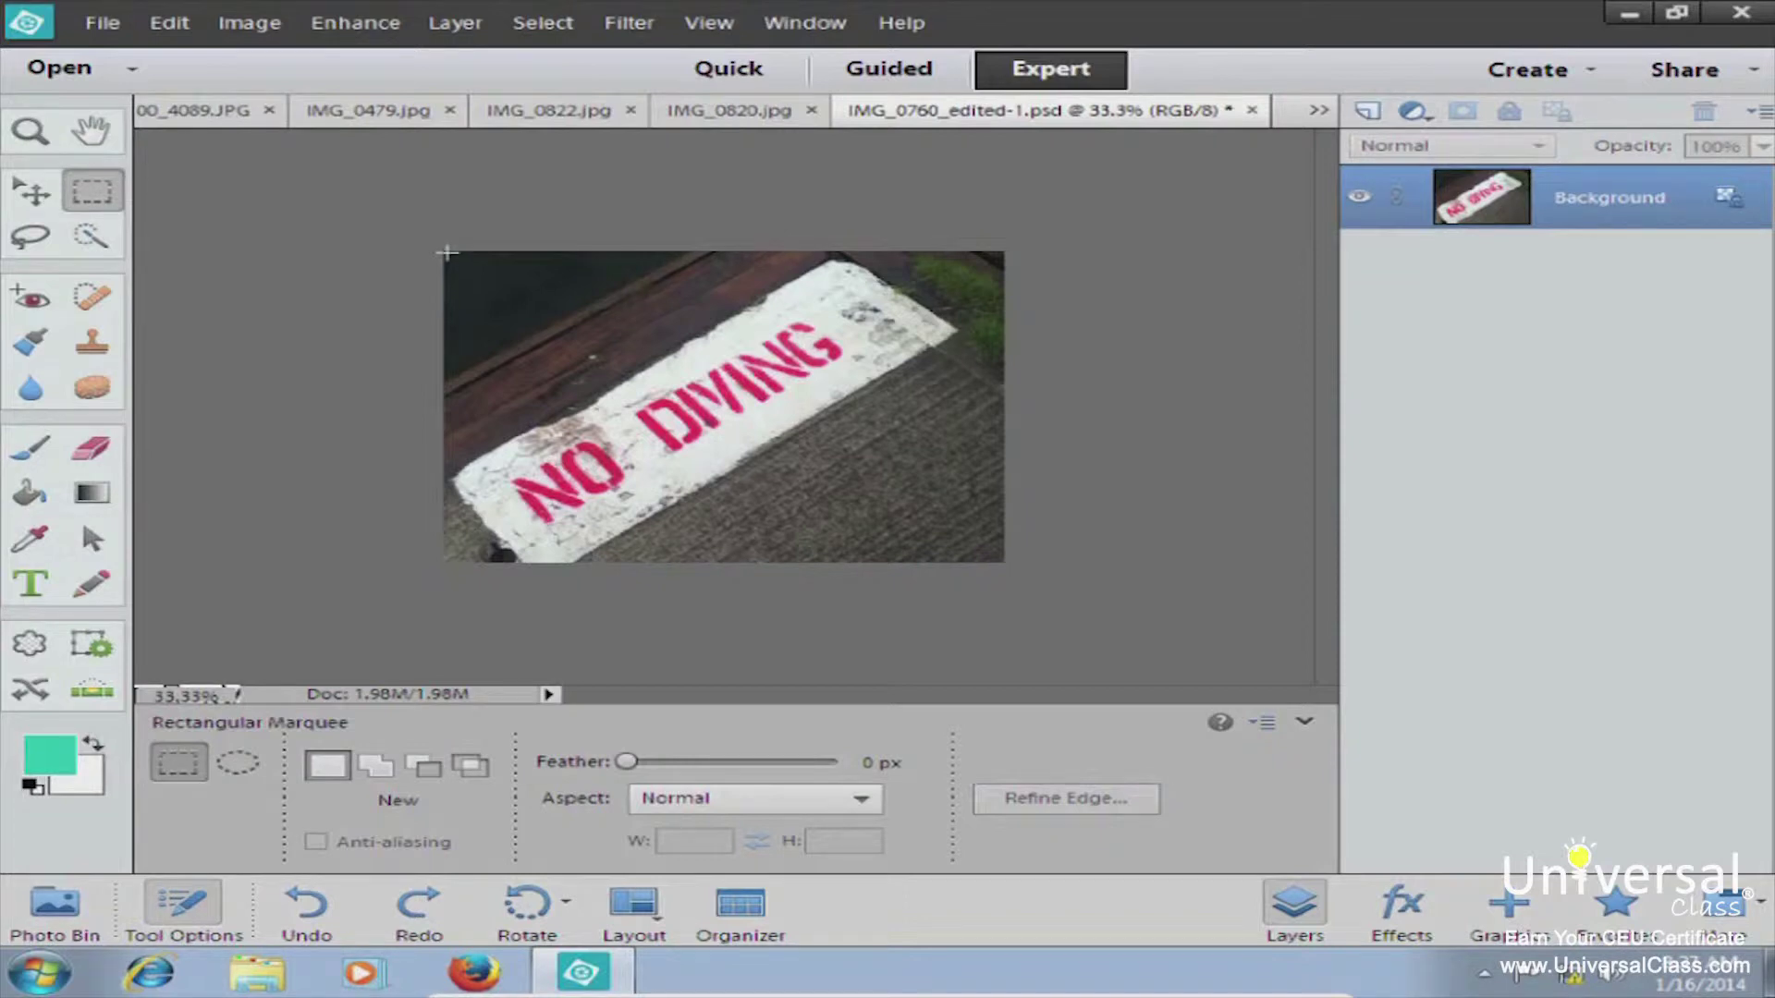
Step: Select the whole photo with the Rectangular Marquee and enter a new canvas size of 20 by 20 inches
{"action": "left_click_drag", "start_coordinate": [659, 305], "coordinate": [1140, 622]}
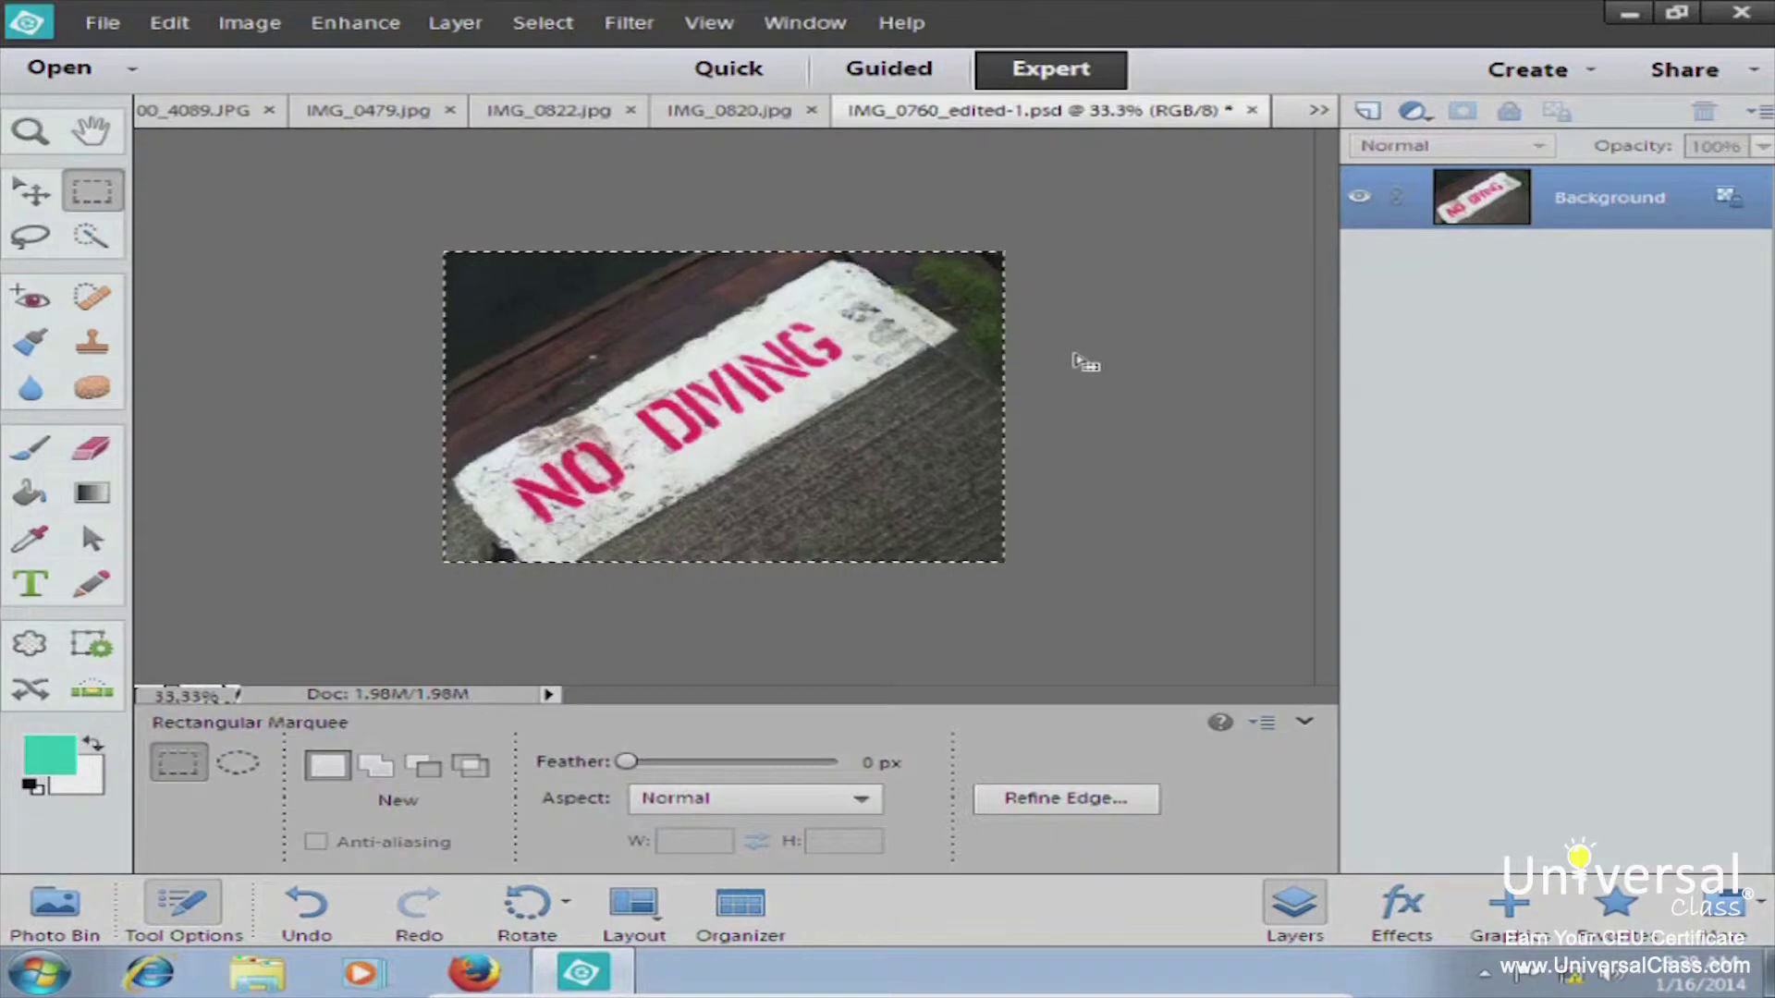
{"action": "left_click", "coordinate": [247, 26]}
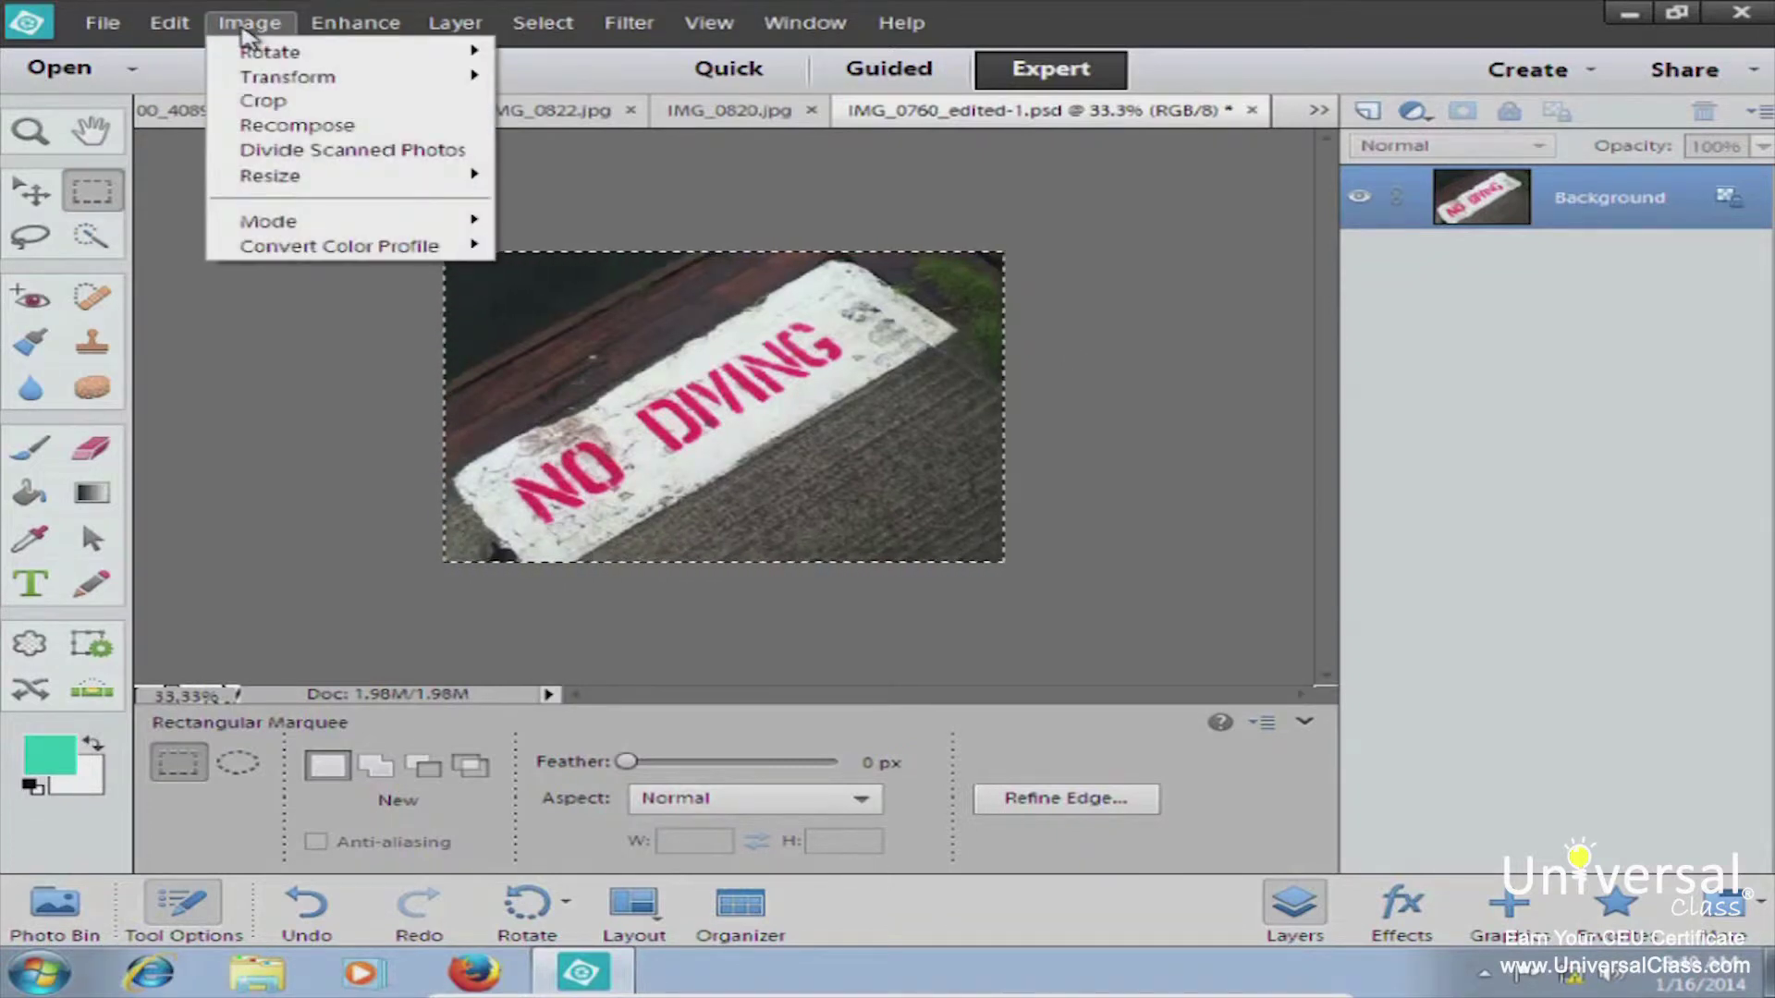
{"action": "mouse_move", "coordinate": [247, 185]}
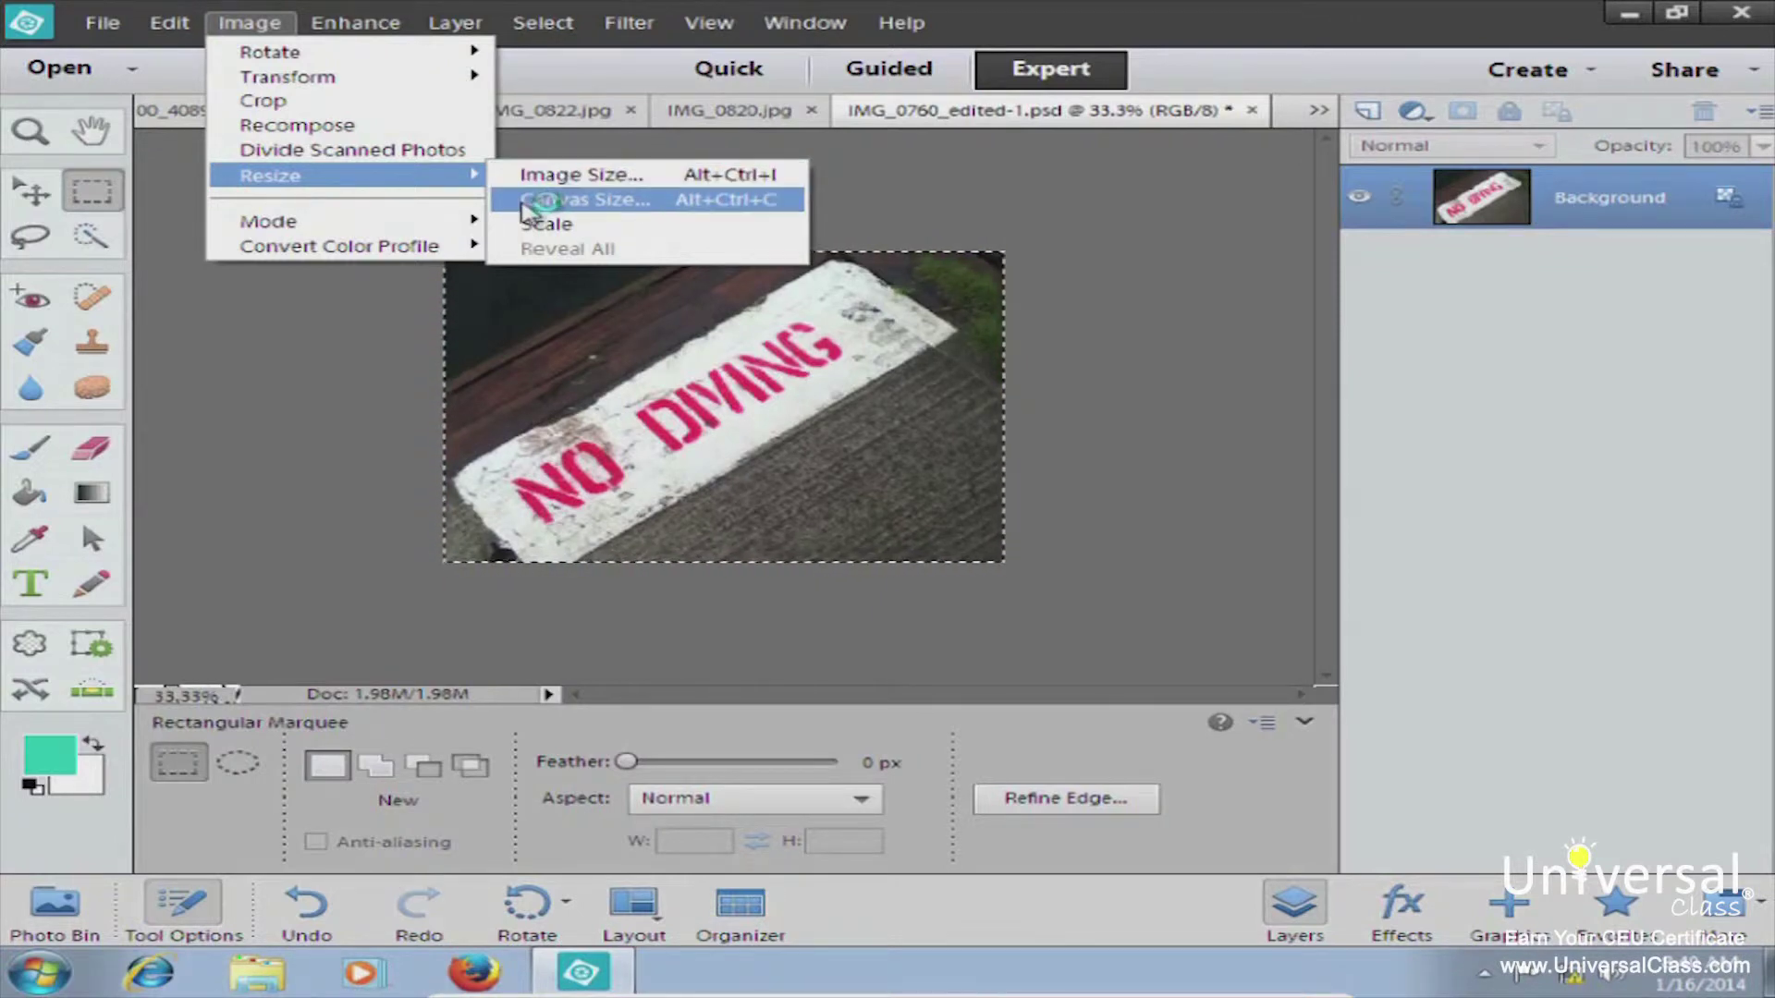
{"action": "left_click", "coordinate": [589, 212]}
{"action": "left_click_drag", "start_coordinate": [1270, 153], "coordinate": [1218, 152]}
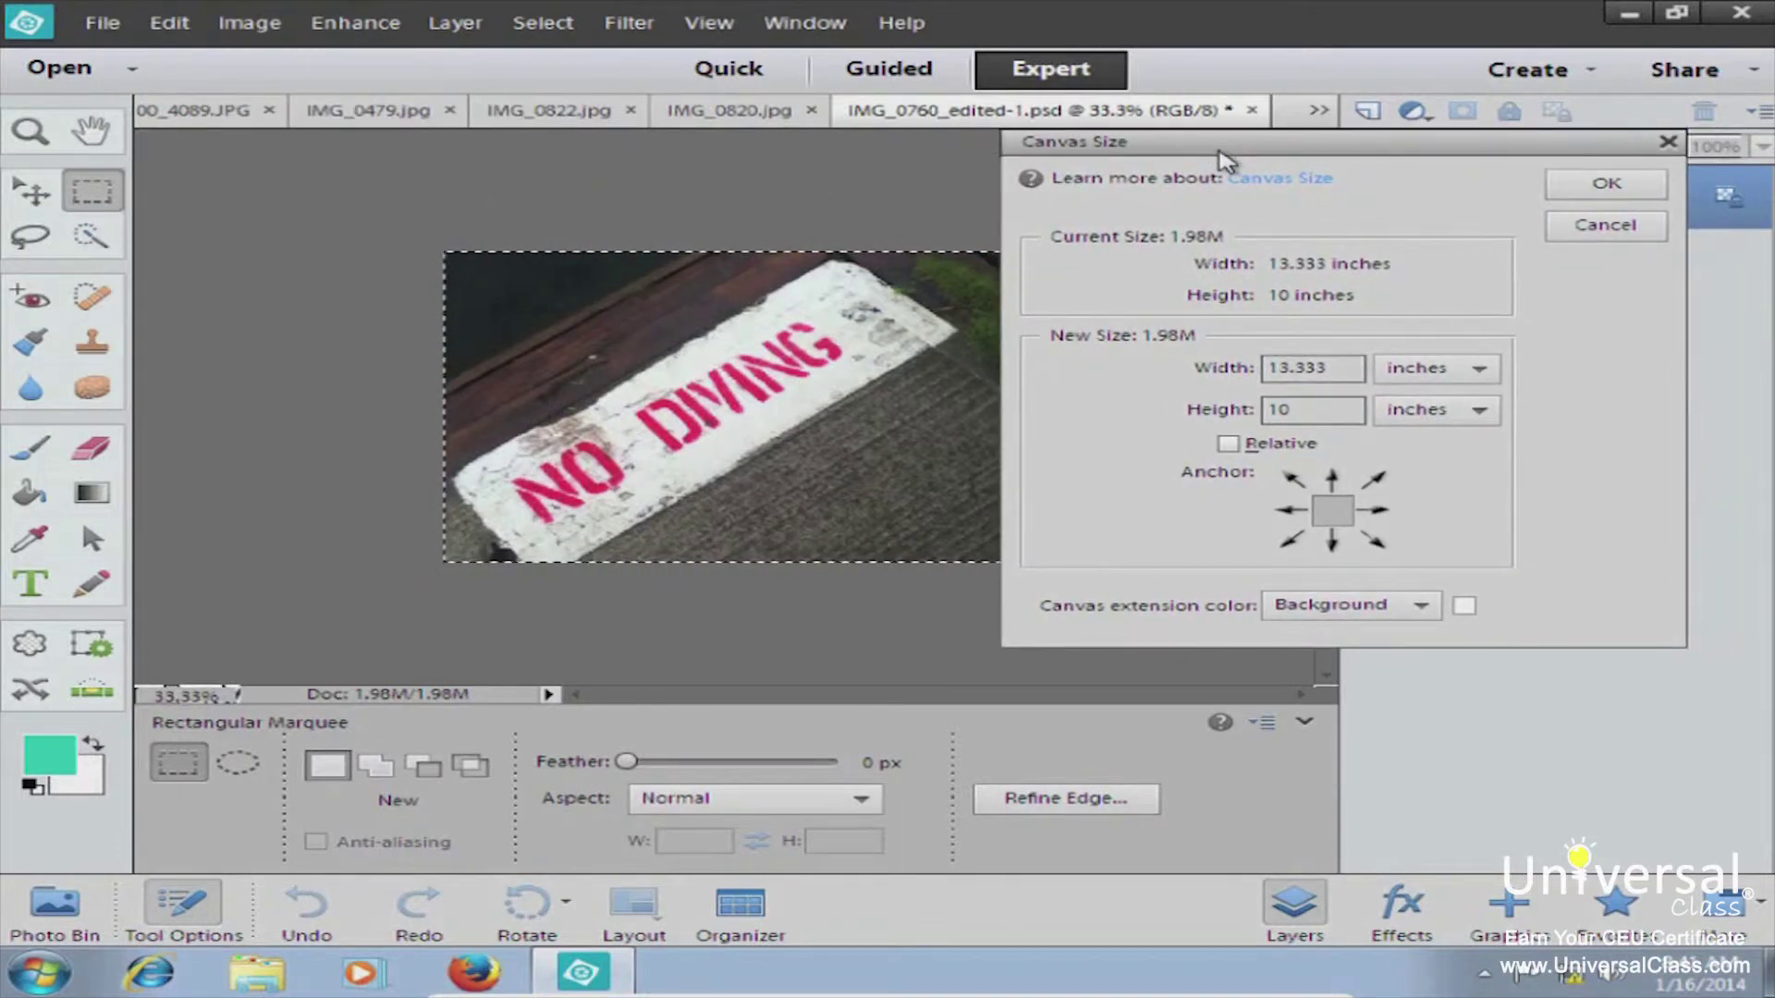
{"action": "left_click_drag", "start_coordinate": [1326, 368], "coordinate": [1217, 370]}
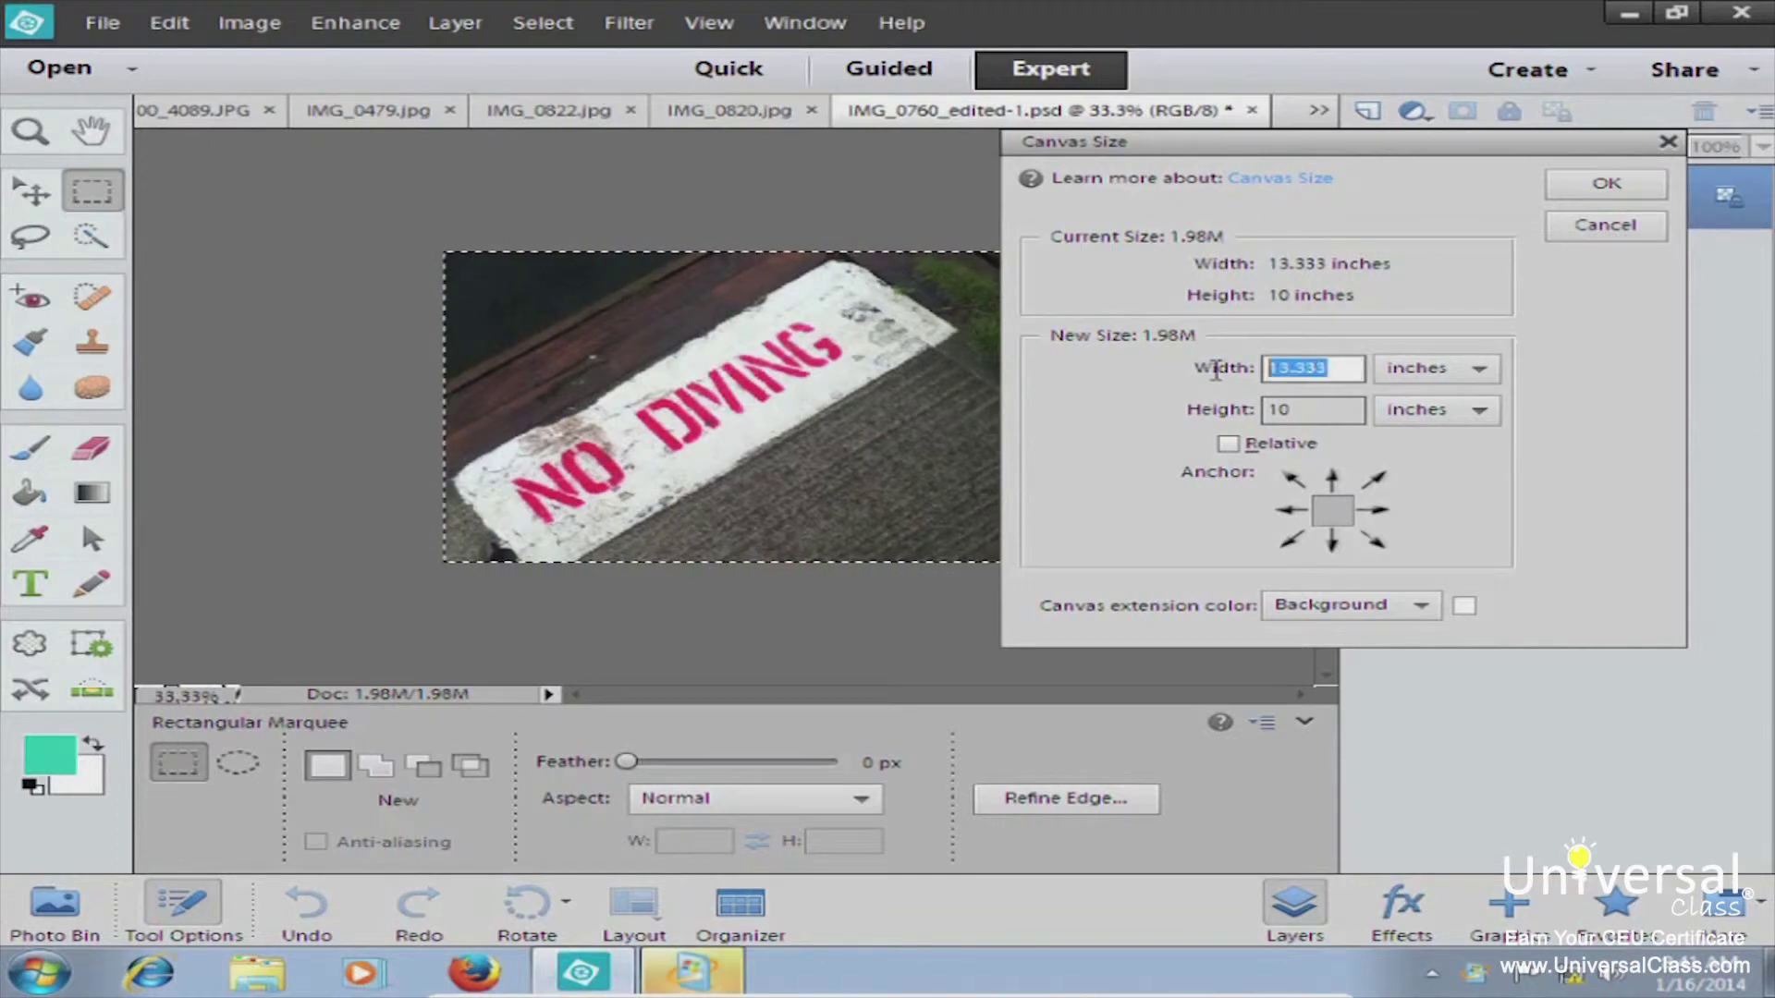
{"action": "type", "text": "20"}
{"action": "key", "text": "Tab"}
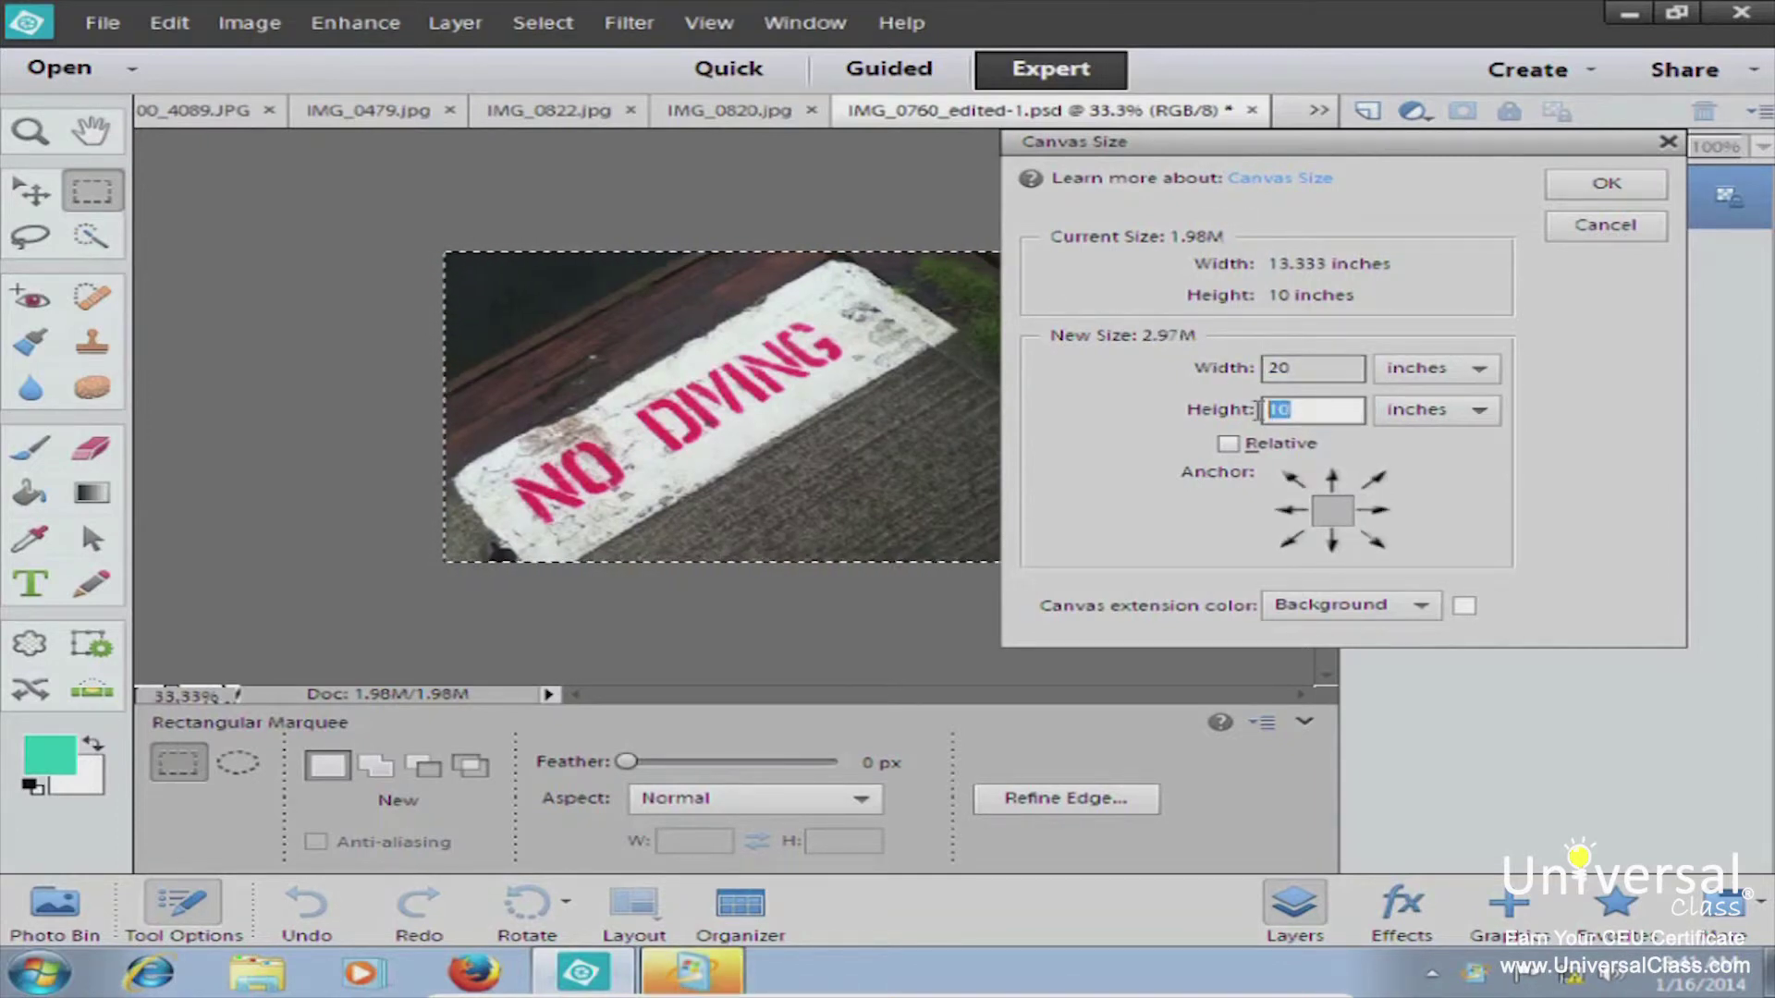
{"action": "type", "text": "20"}
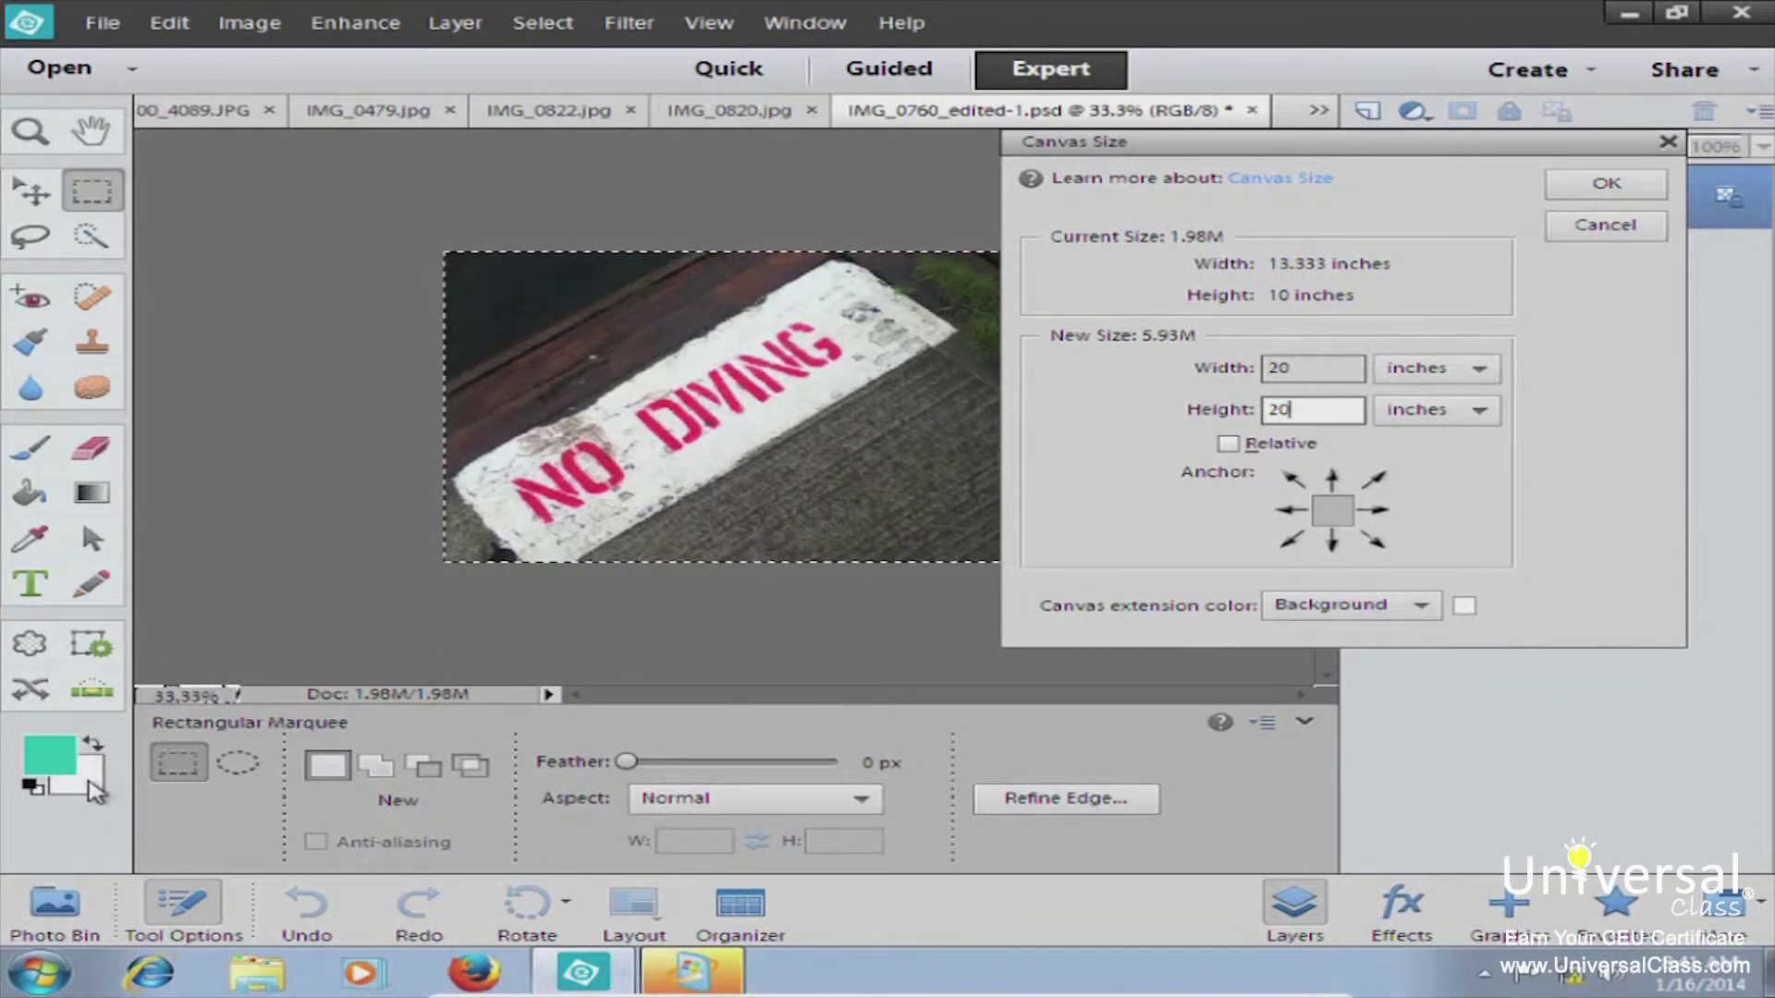
Step: Choose black as the canvas extension color and apply the new canvas size
{"action": "left_click", "coordinate": [1385, 608]}
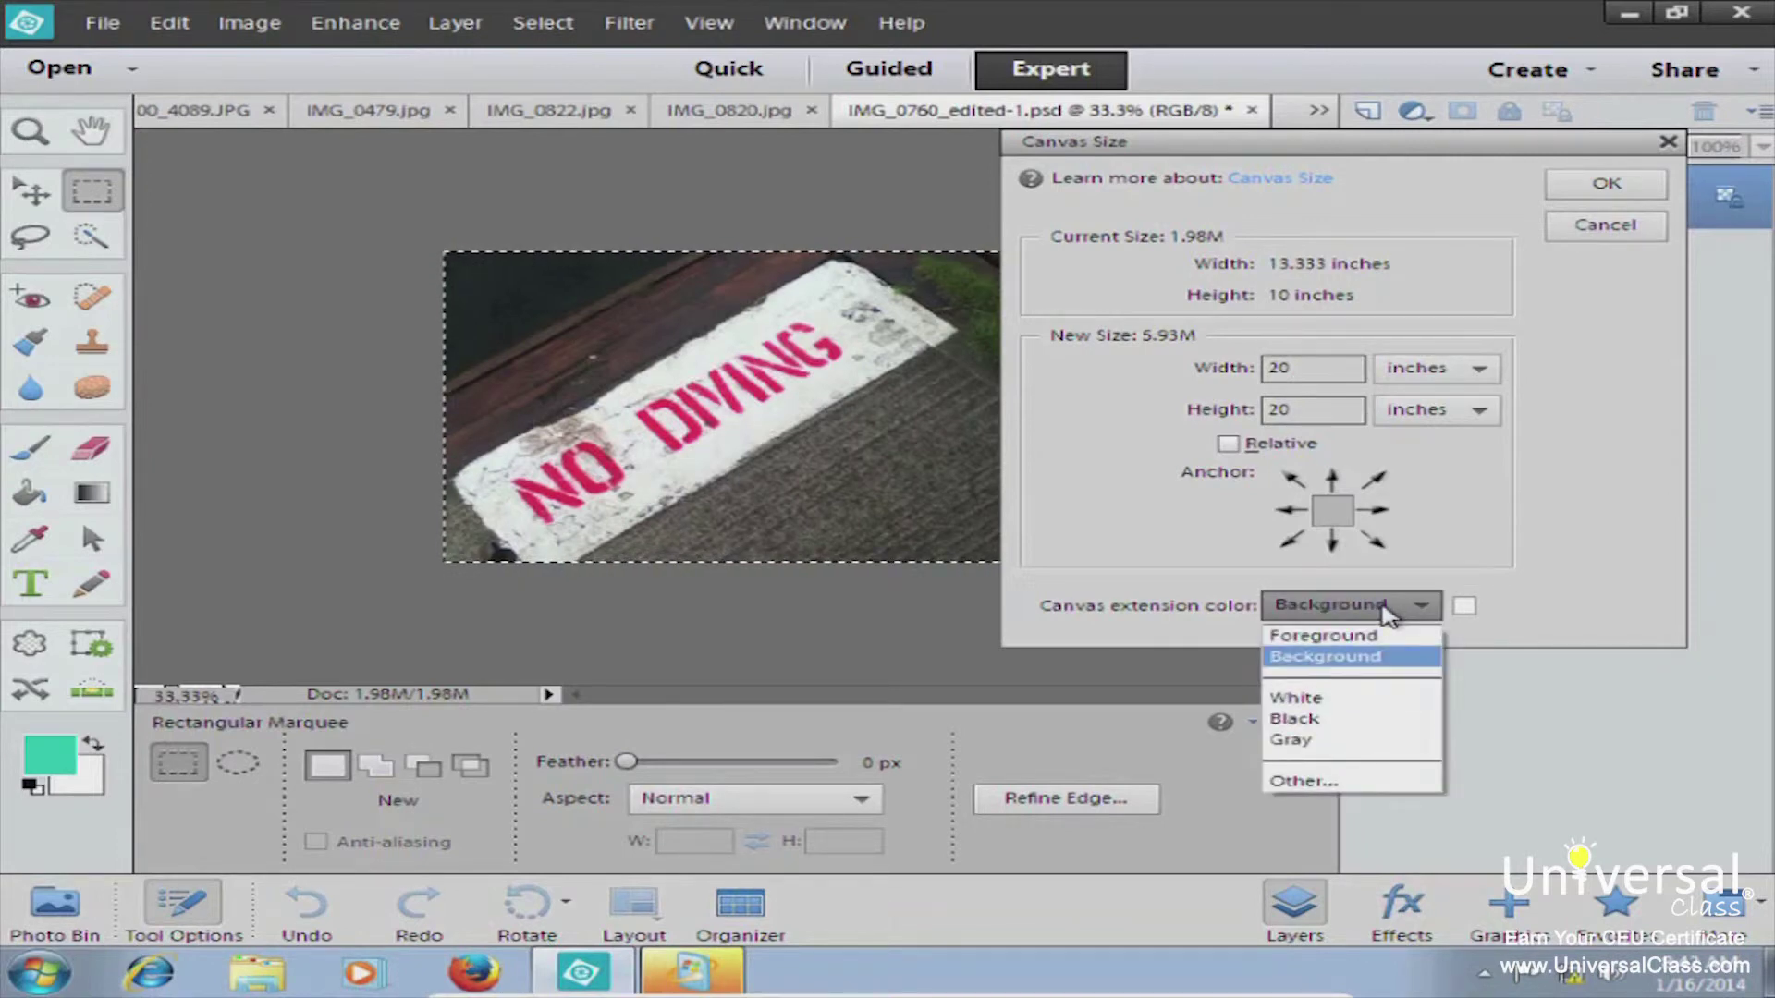
{"action": "left_click", "coordinate": [1320, 721]}
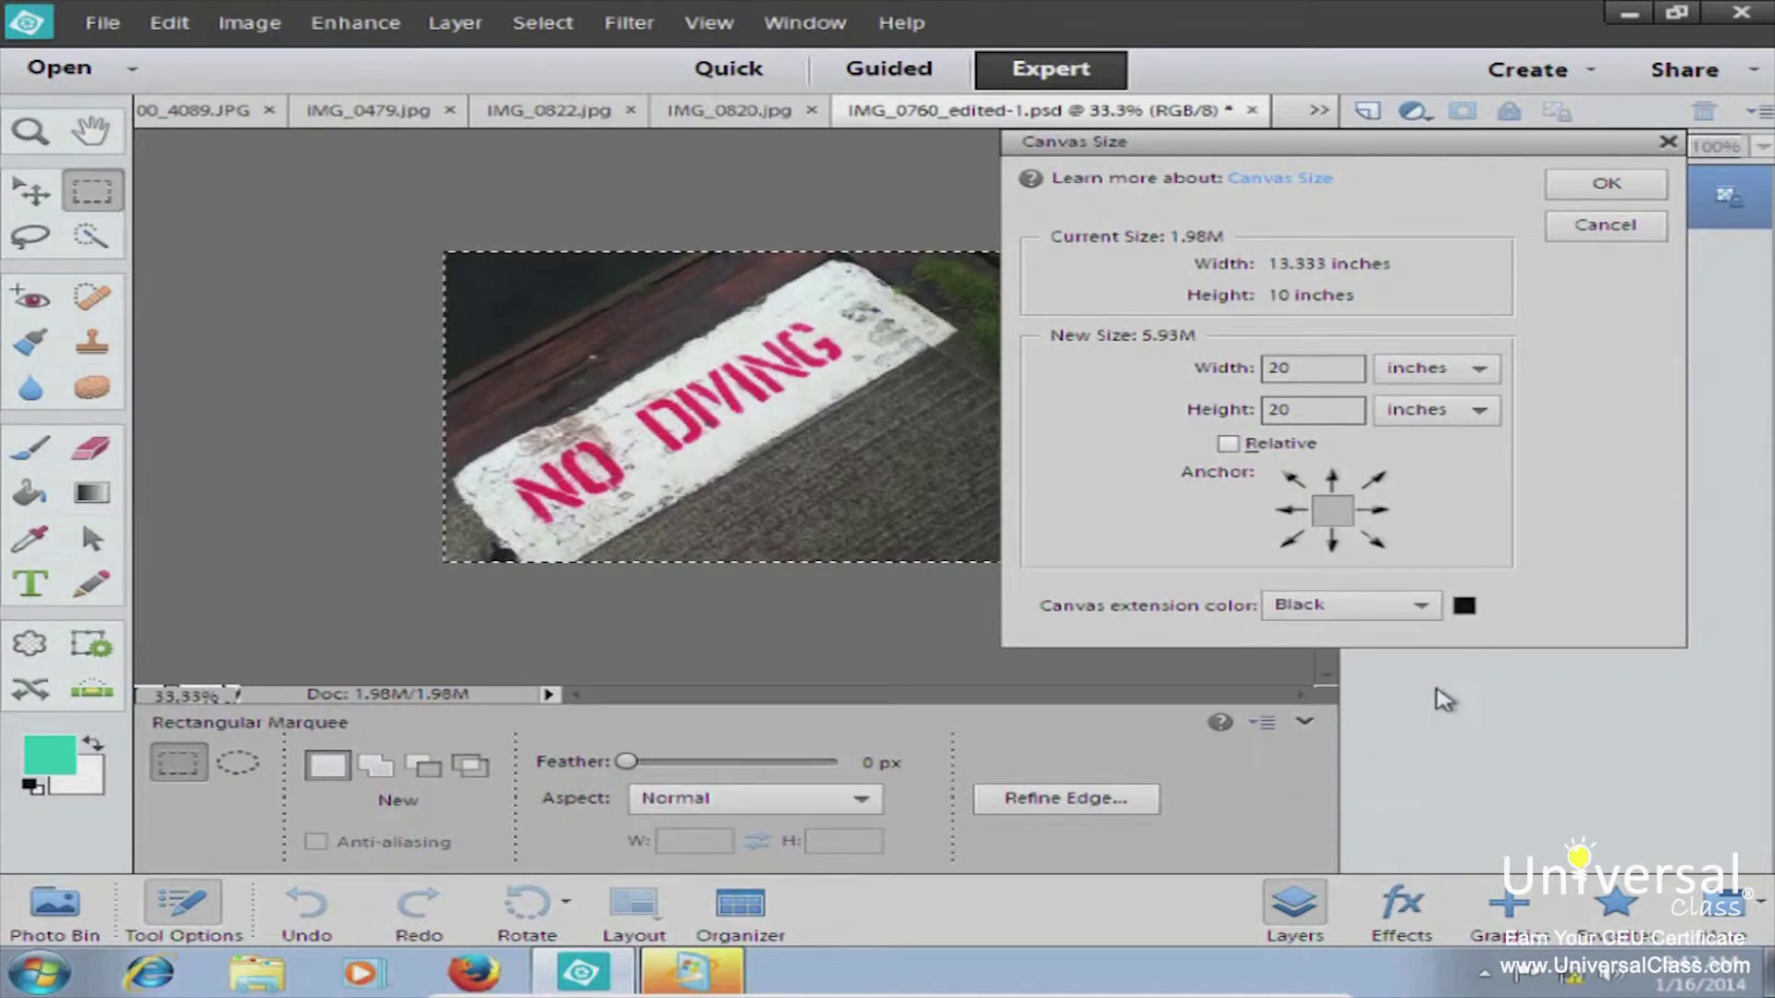
{"action": "left_click", "coordinate": [1604, 185]}
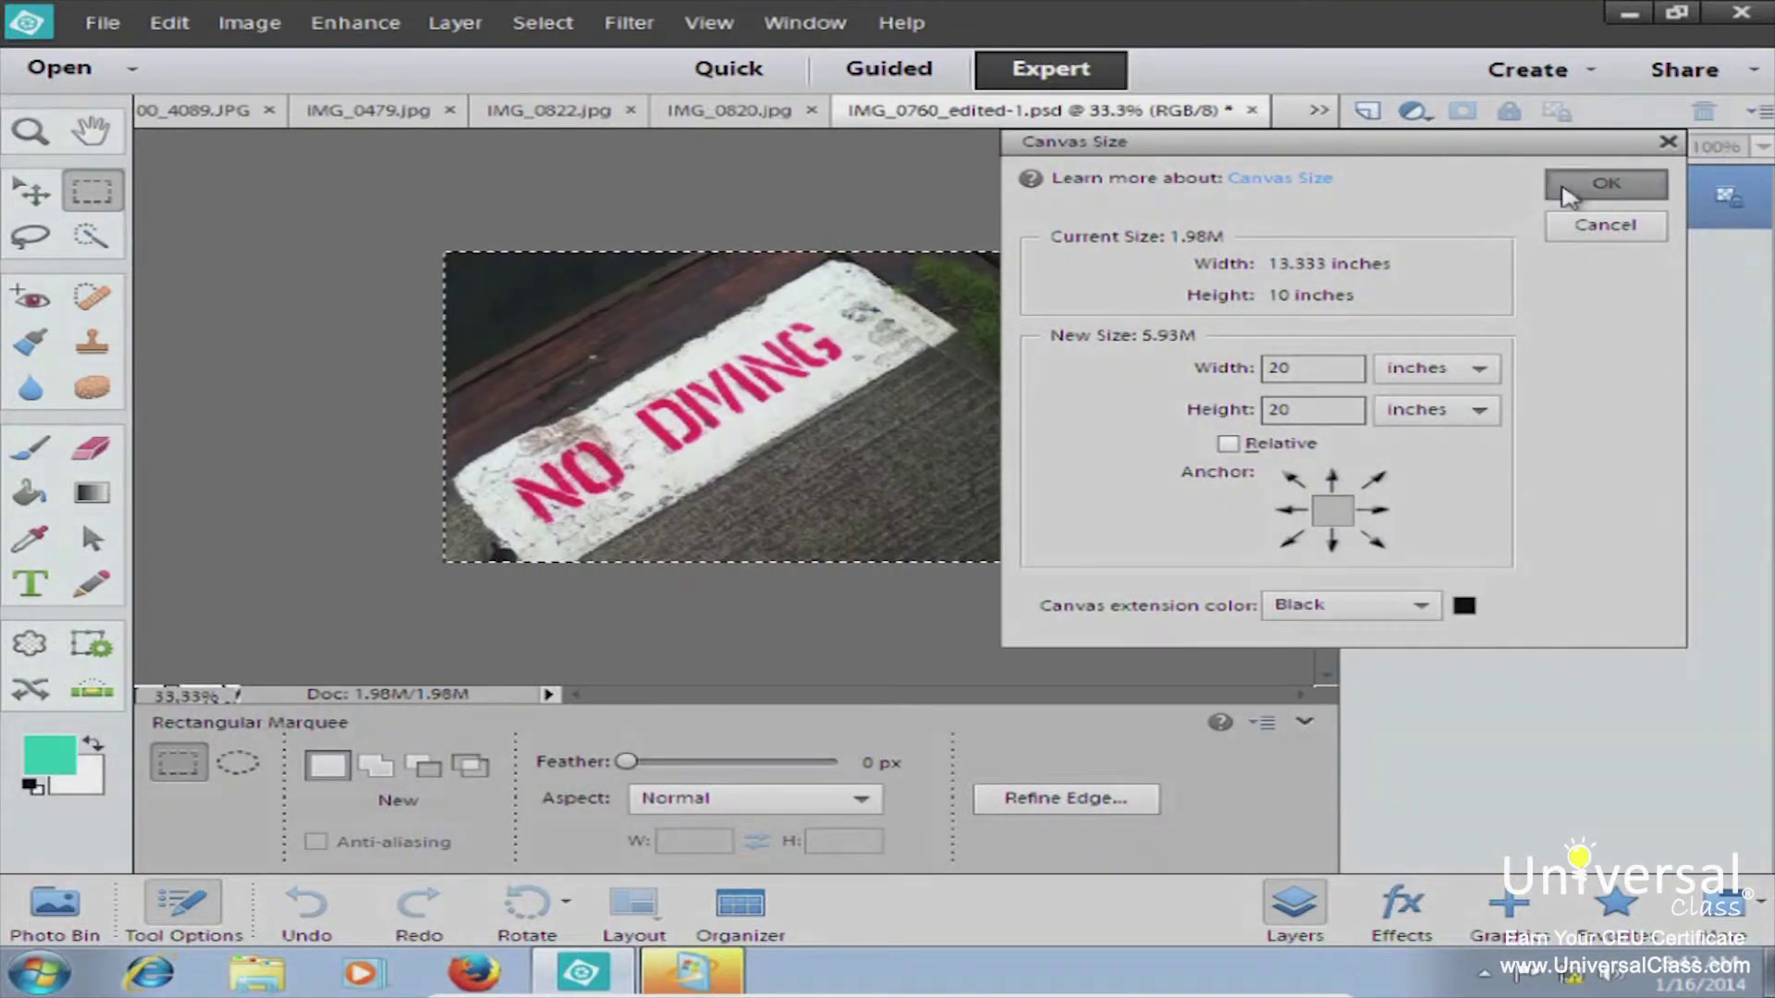
{"action": "left_click_drag", "start_coordinate": [1332, 460], "coordinate": [1327, 447]}
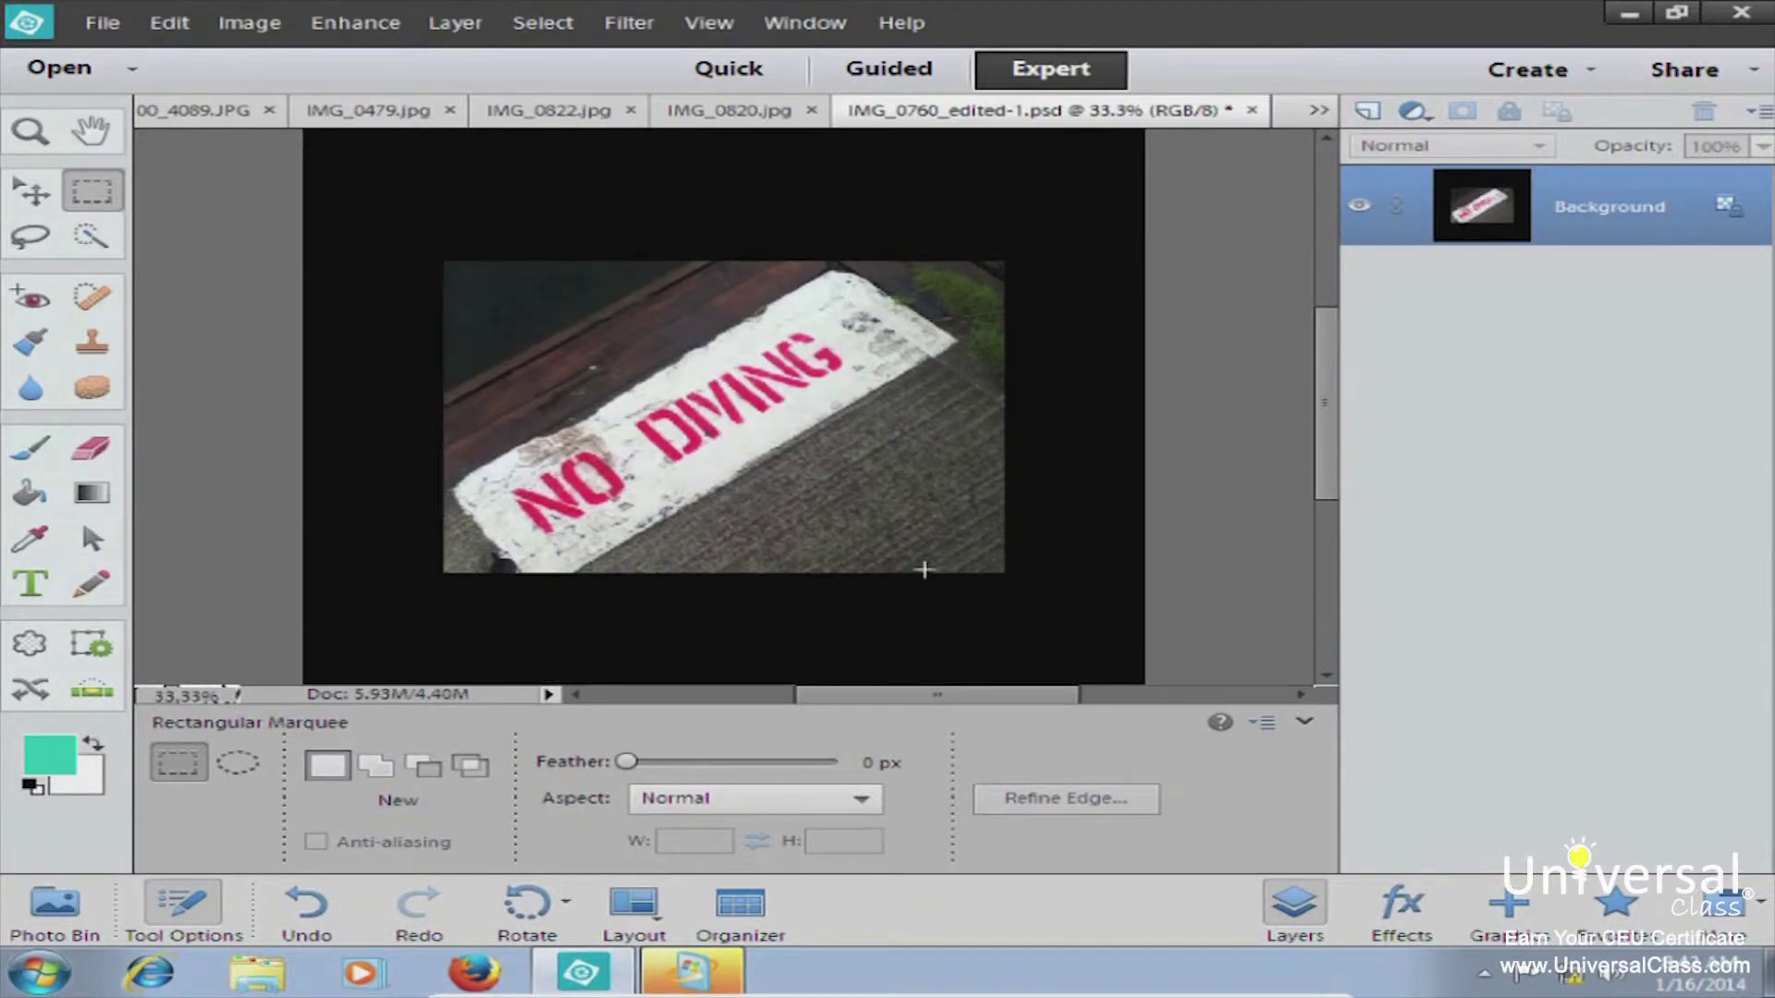
{"action": "mouse_move", "coordinate": [1328, 497]}
{"action": "left_mouse_down"}
{"action": "mouse_move", "coordinate": [1316, 434]}
{"action": "mouse_move", "coordinate": [1324, 548]}
{"action": "mouse_move", "coordinate": [1313, 484]}
{"action": "left_mouse_up"}
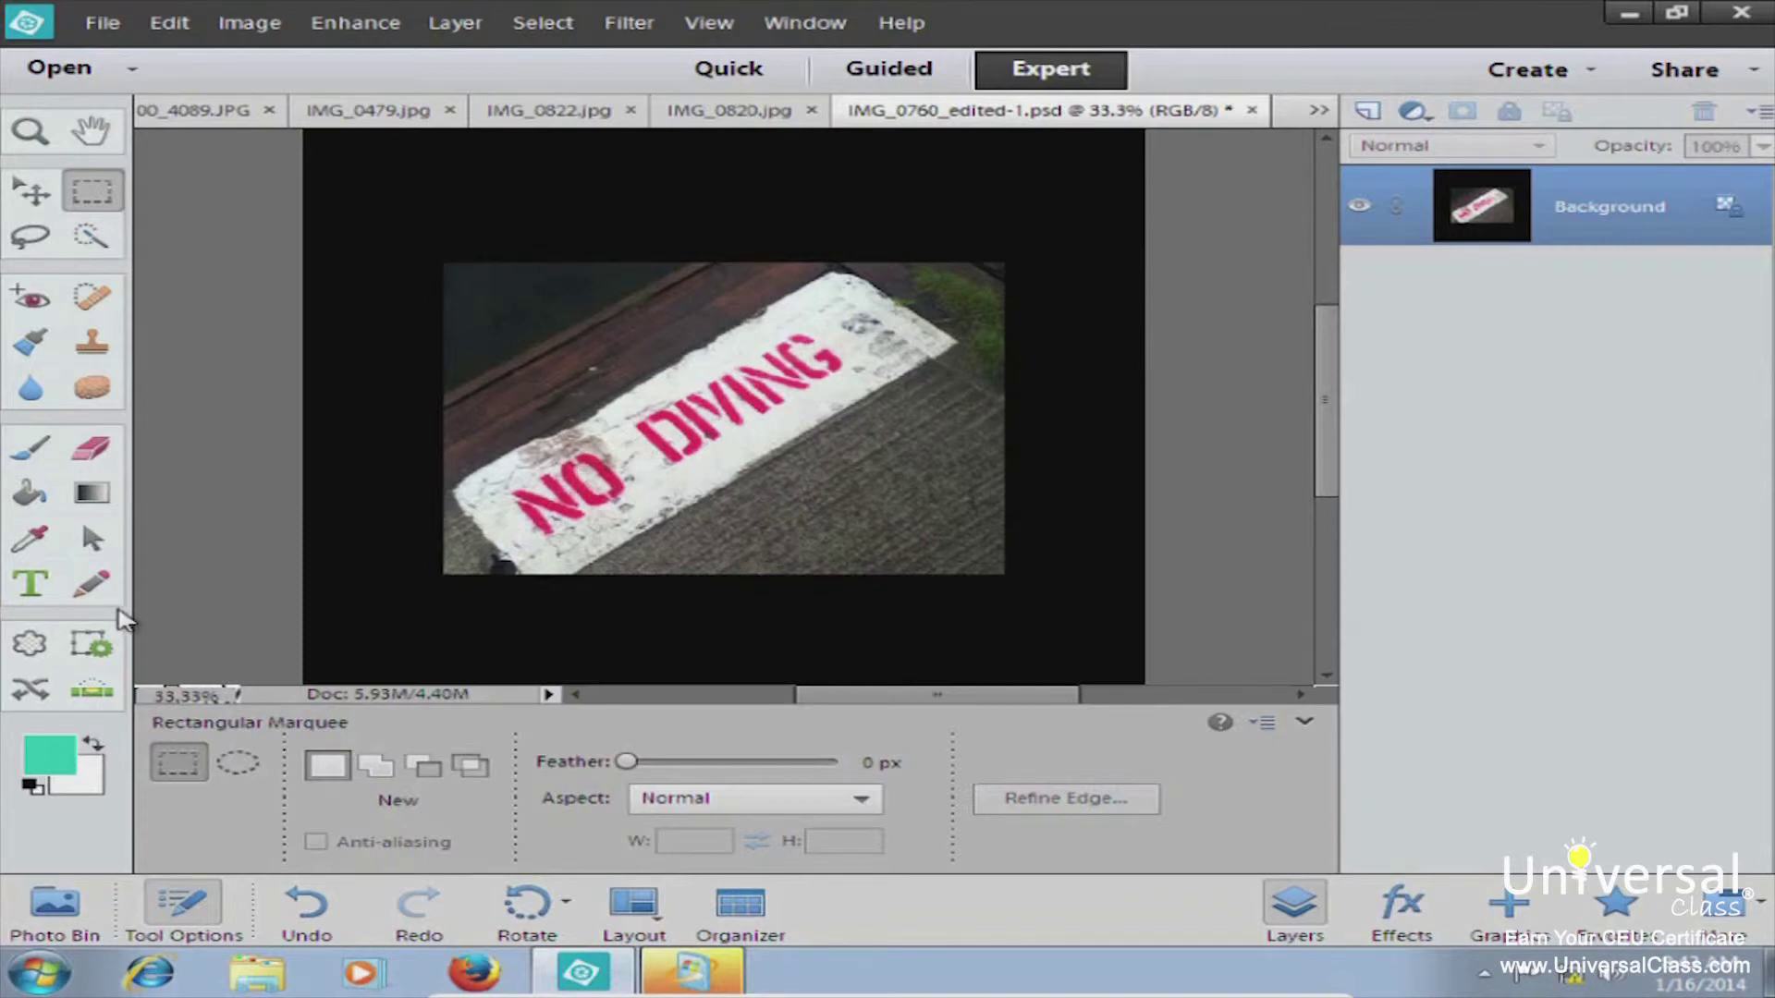
Step: Crop away the black canvas border, fitting the unrestricted crop frame to the edges of the photo
{"action": "left_click", "coordinate": [28, 645]}
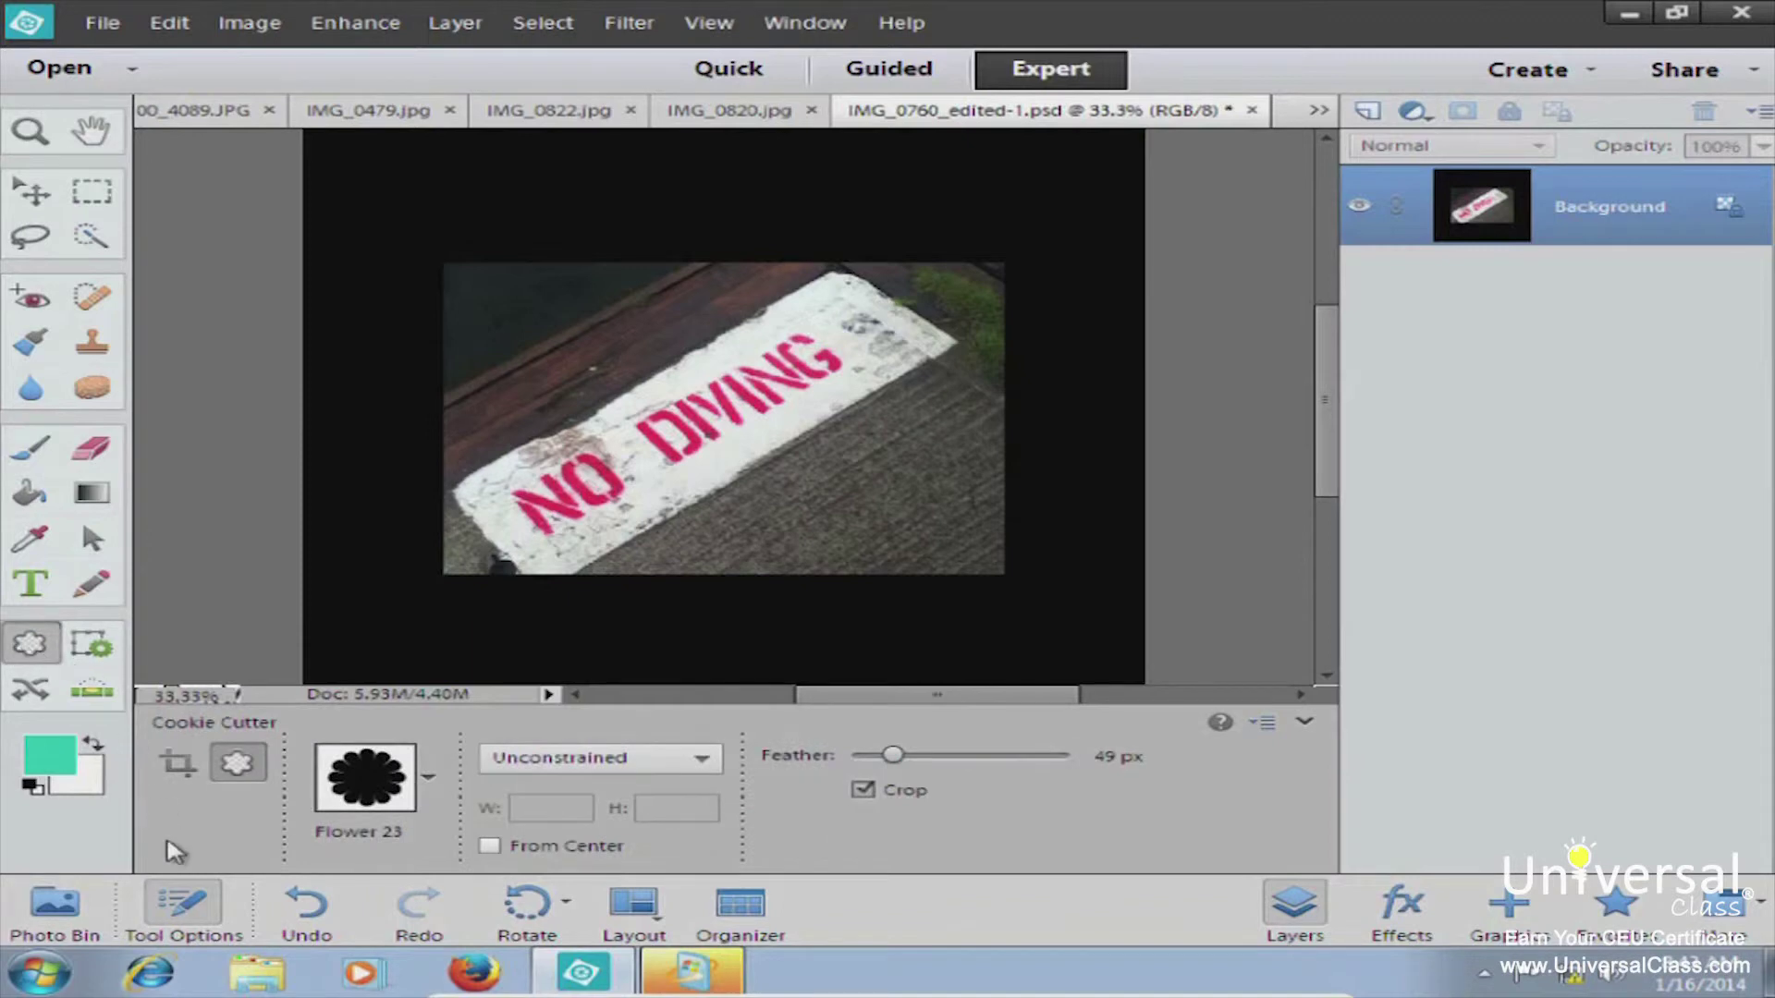
{"action": "left_click", "coordinate": [195, 769]}
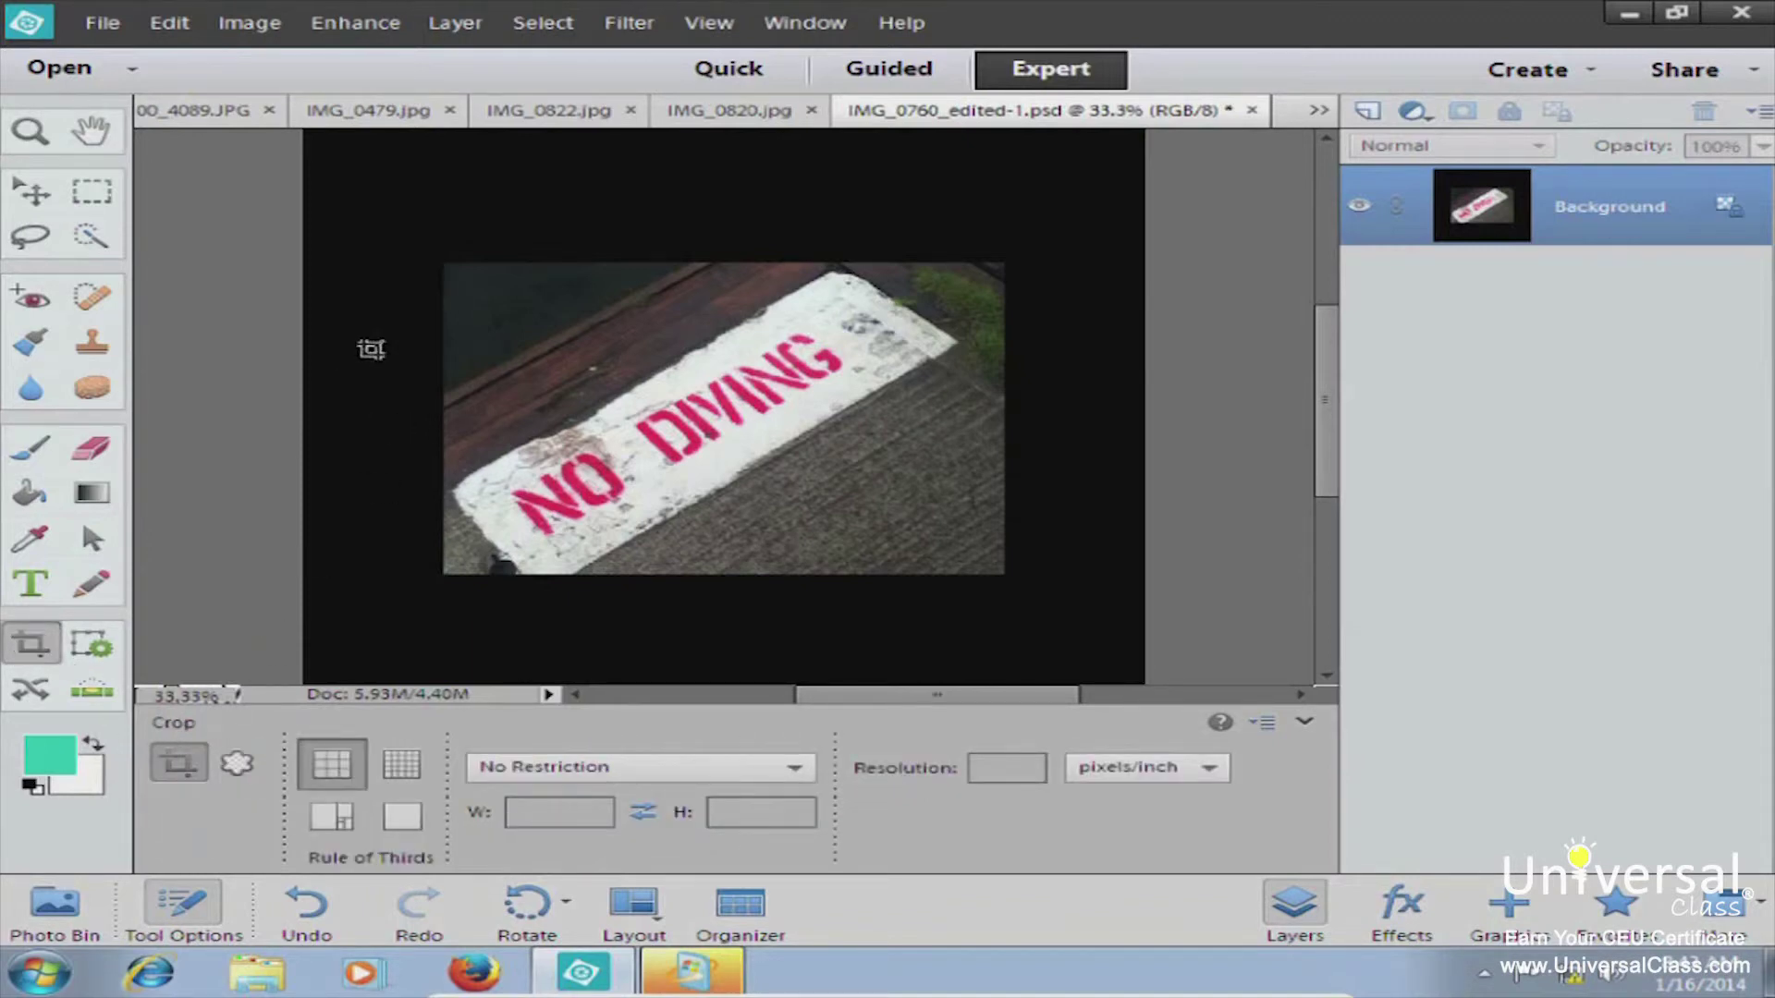
{"action": "left_click_drag", "start_coordinate": [445, 262], "coordinate": [1003, 574]}
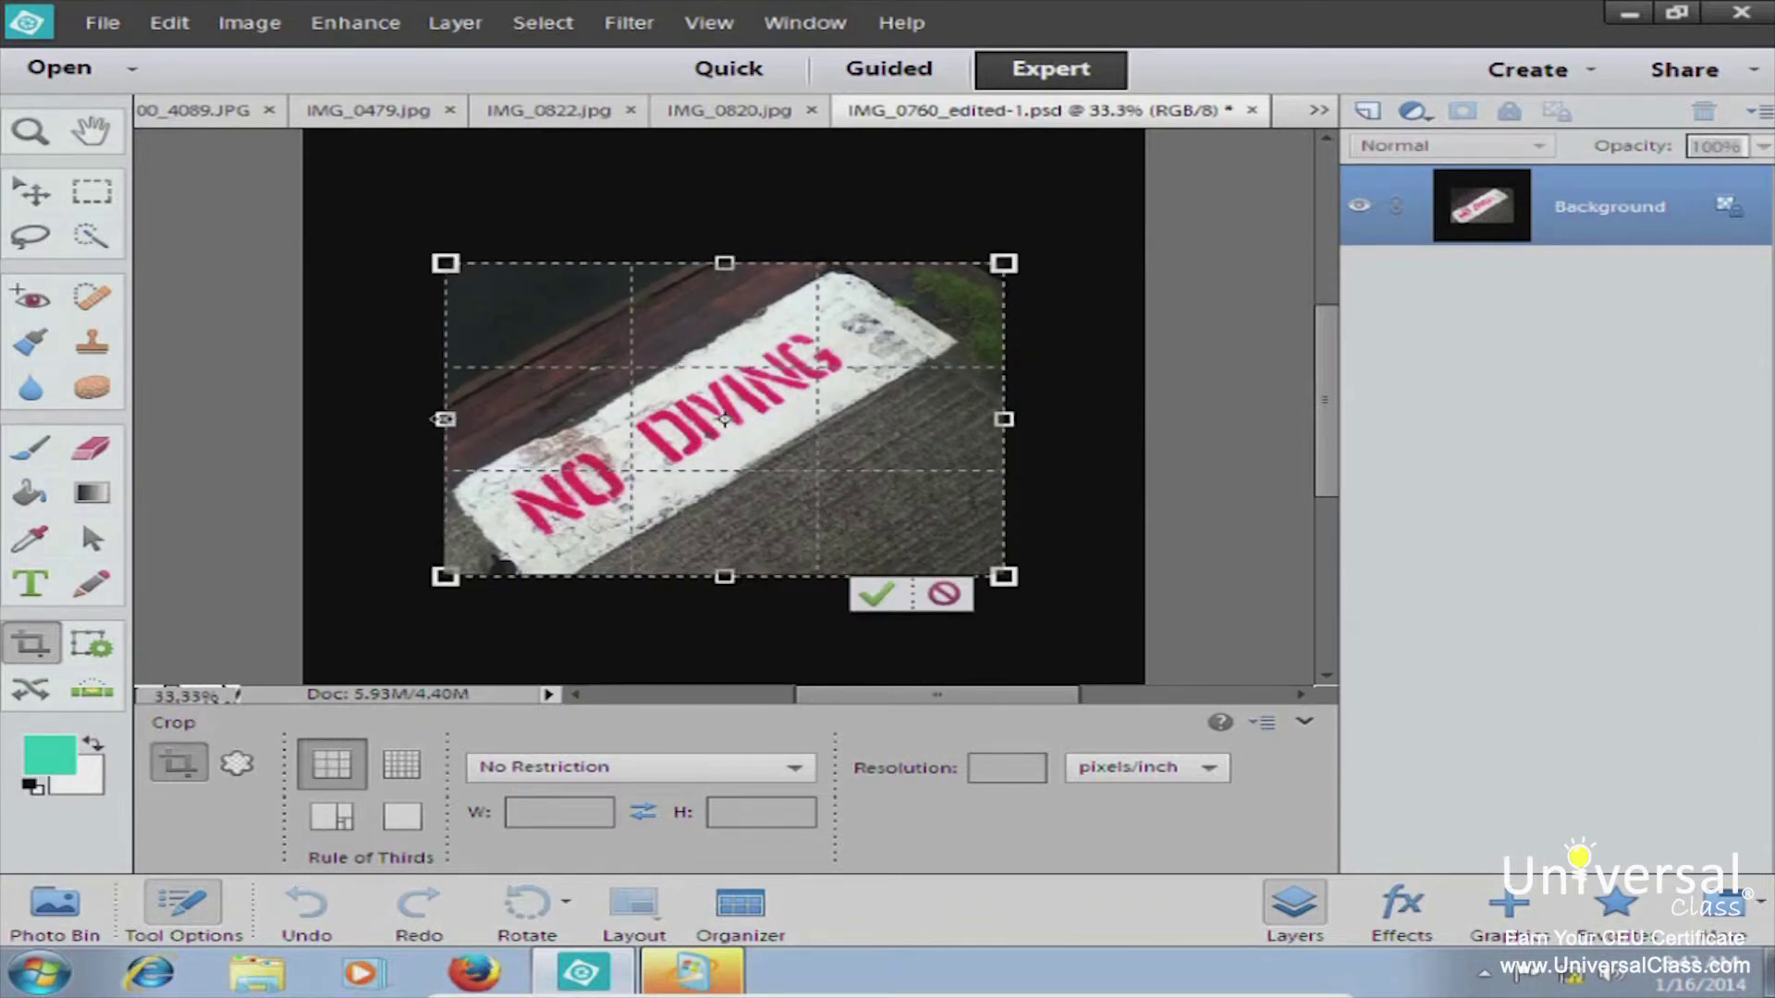
{"action": "left_click_drag", "start_coordinate": [437, 419], "coordinate": [434, 418]}
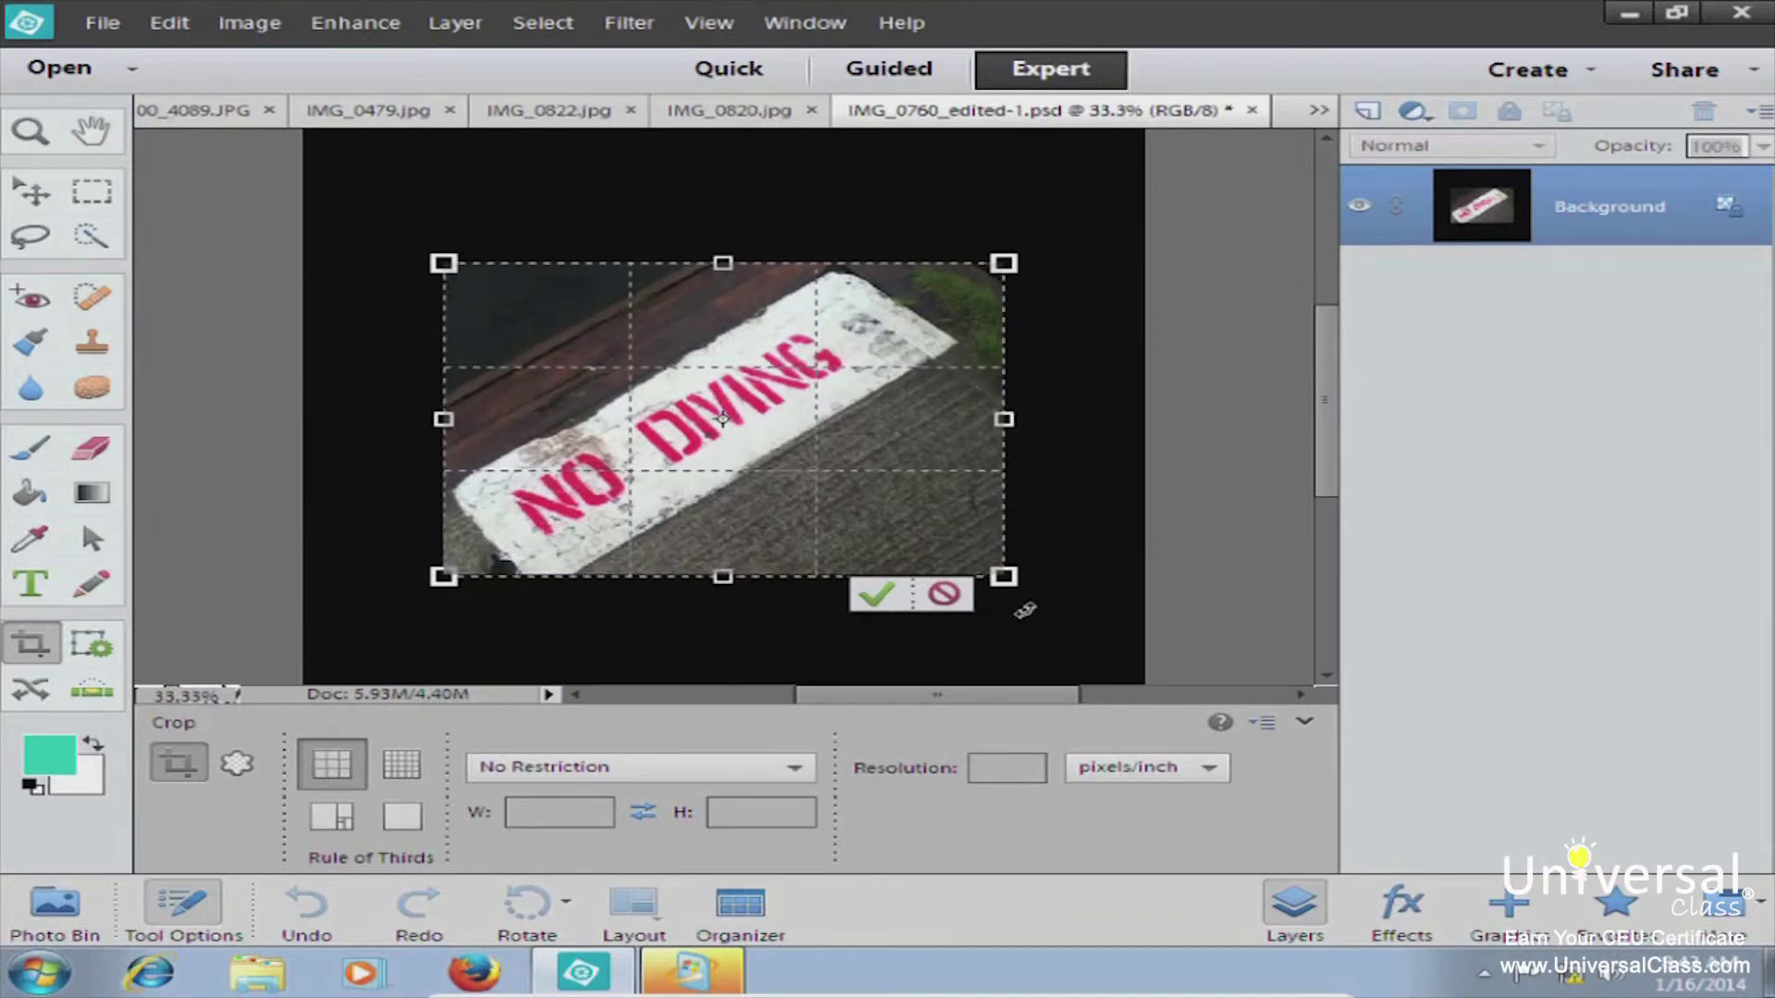
{"action": "left_click_drag", "start_coordinate": [719, 575], "coordinate": [723, 573]}
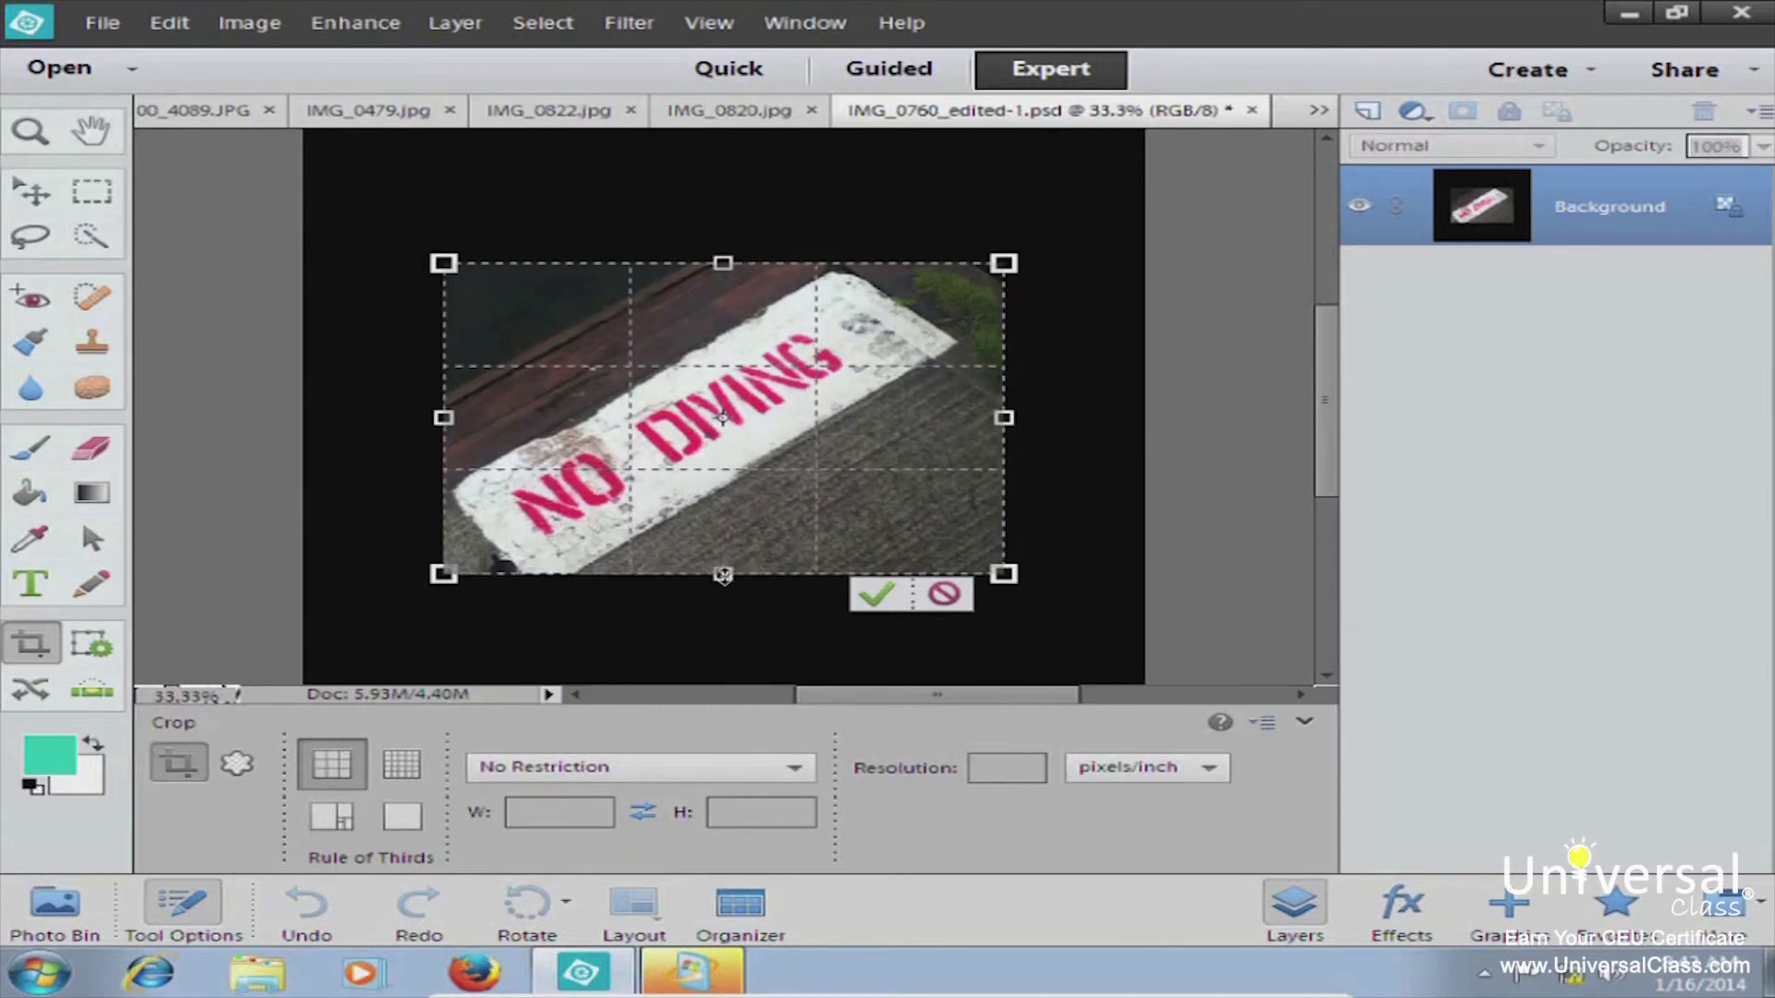
{"action": "left_click", "coordinate": [876, 596]}
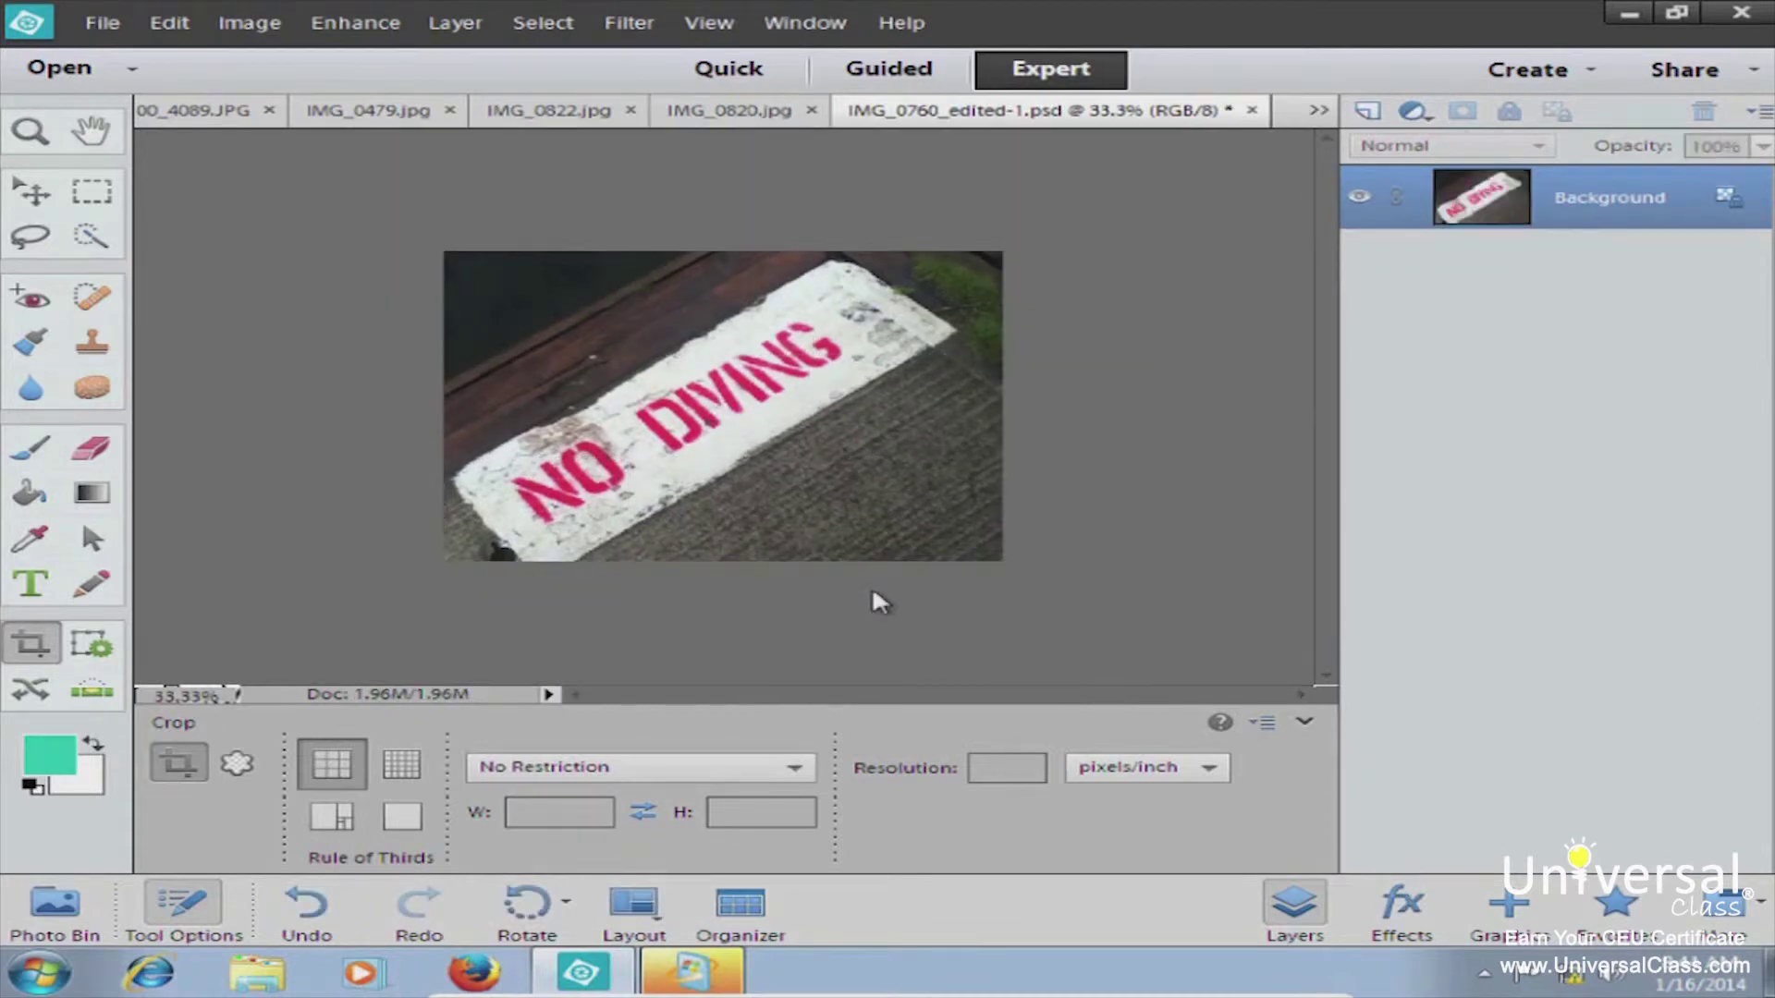
Step: Switch to the Rectangular Marquee, rotate the image 90° left, and turn it back with a 90° right rotation
{"action": "key", "text": "m"}
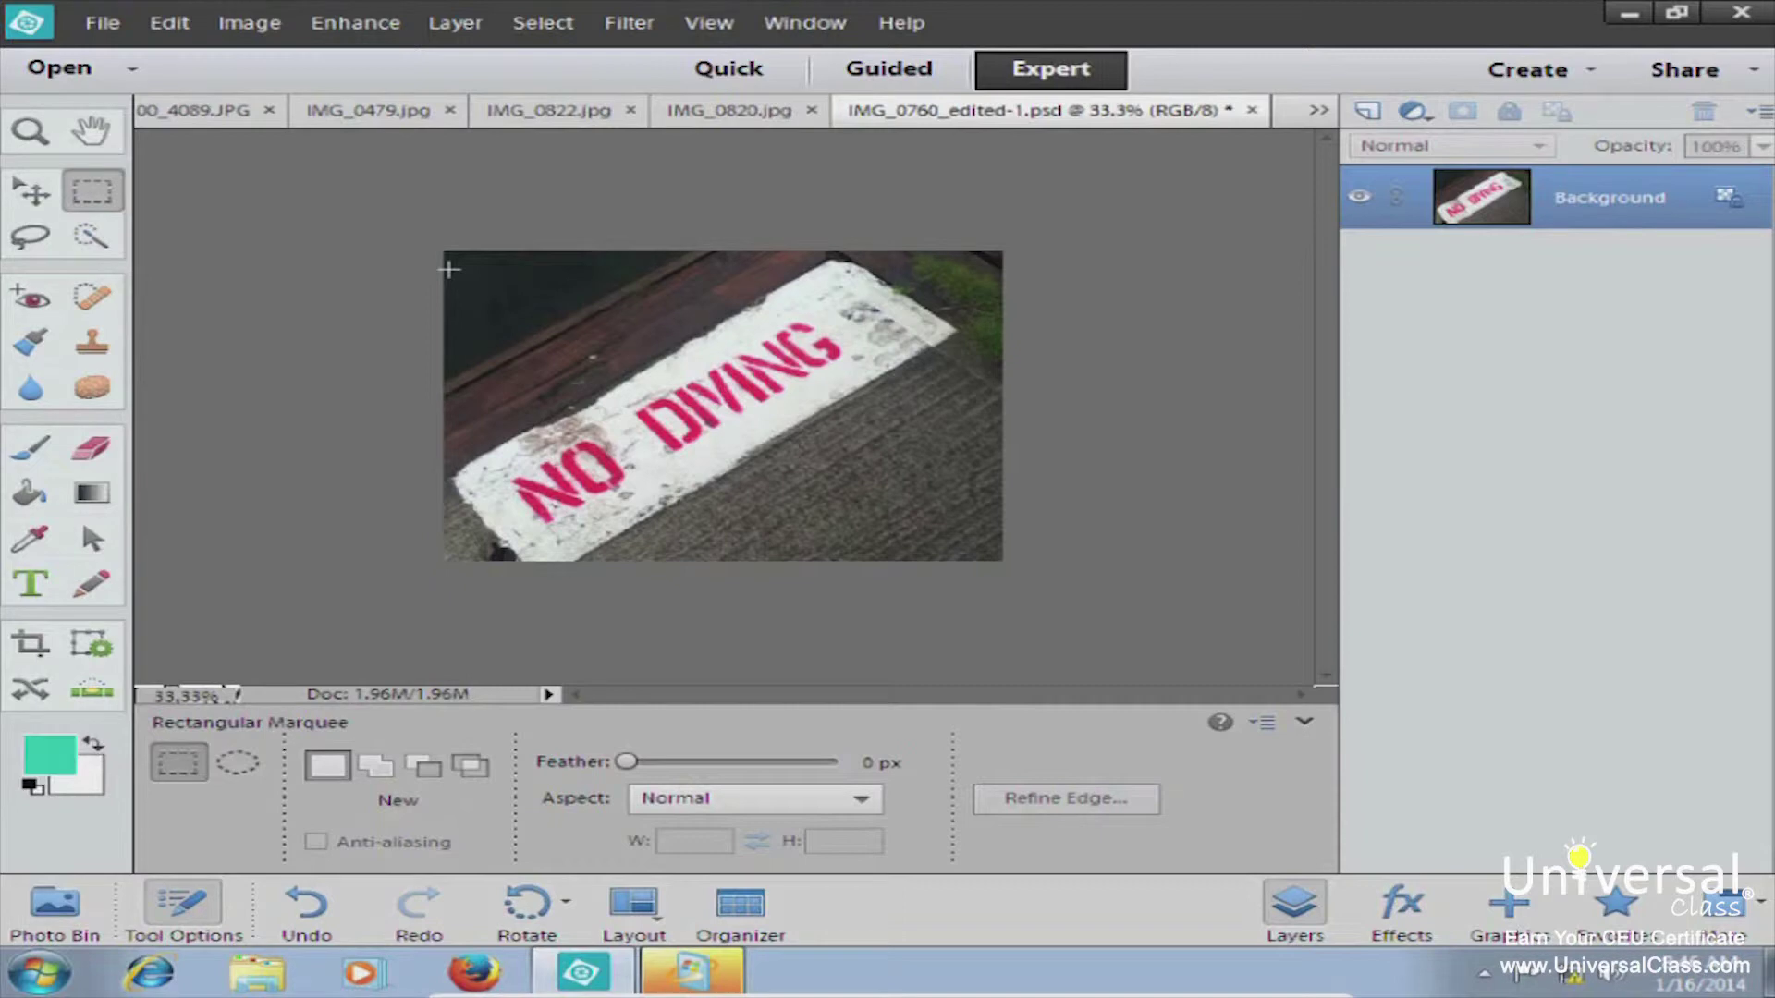
{"action": "left_click", "coordinate": [246, 28]}
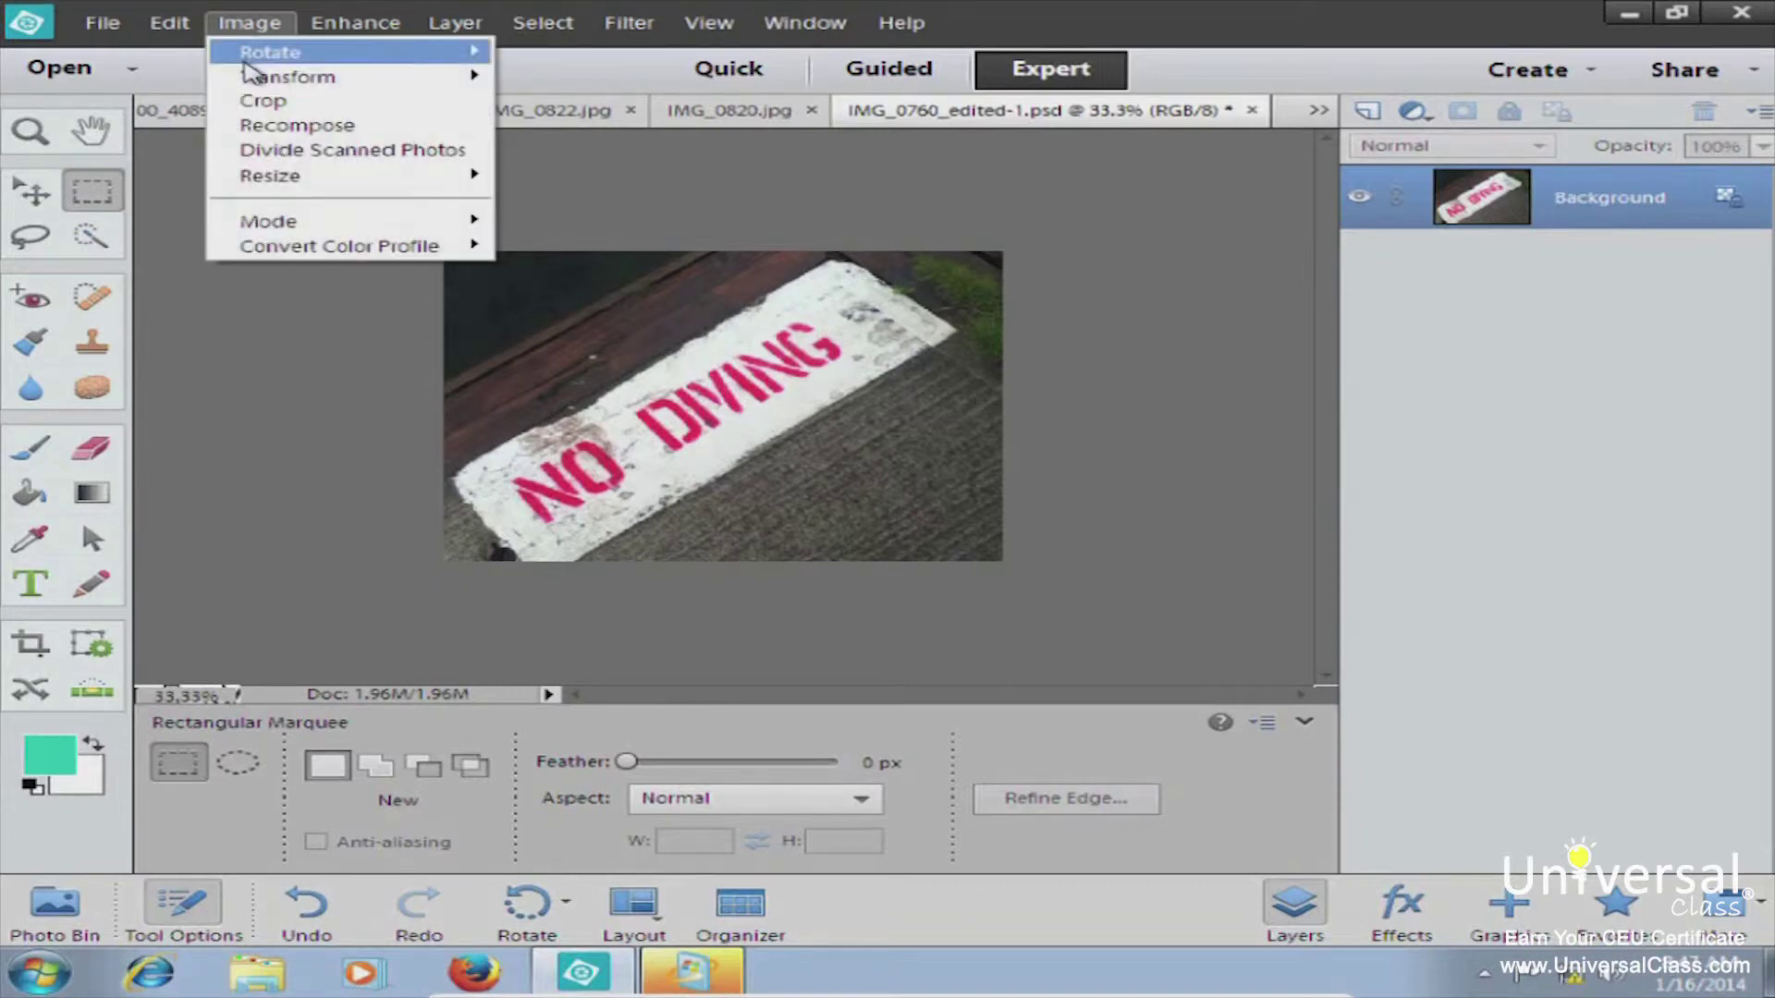
{"action": "mouse_move", "coordinate": [251, 61]}
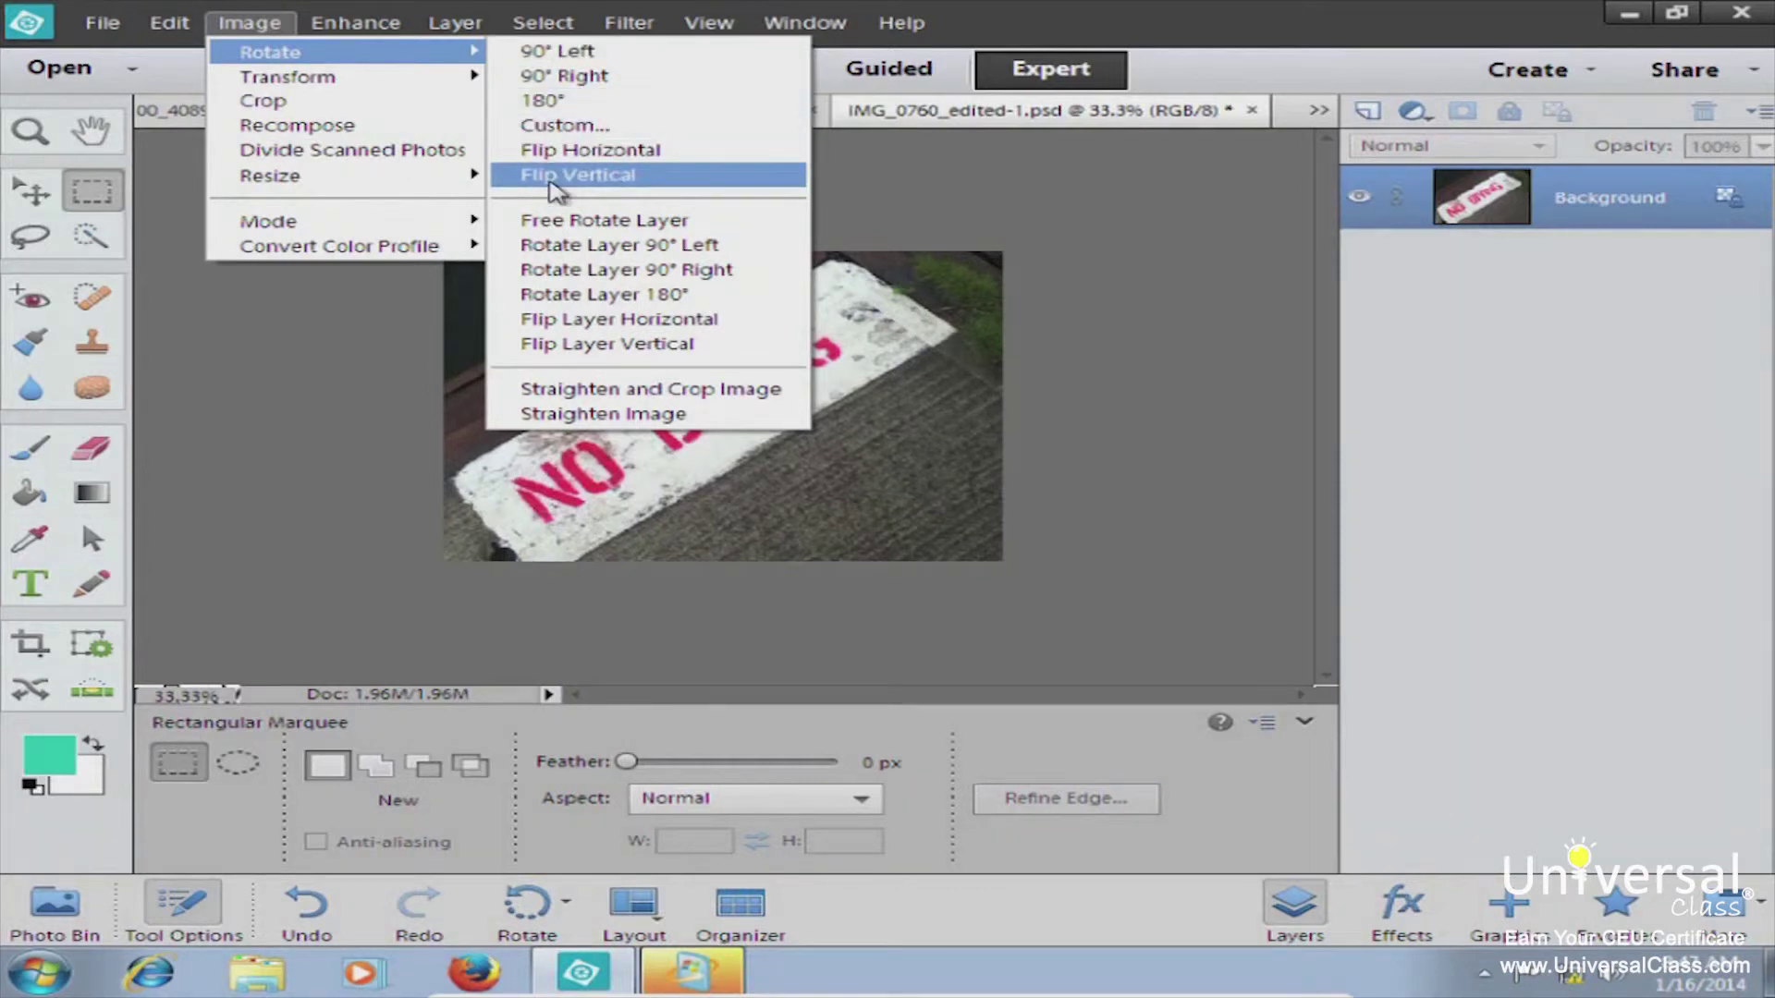
{"action": "left_click", "coordinate": [539, 54]}
{"action": "left_click", "coordinate": [248, 22]}
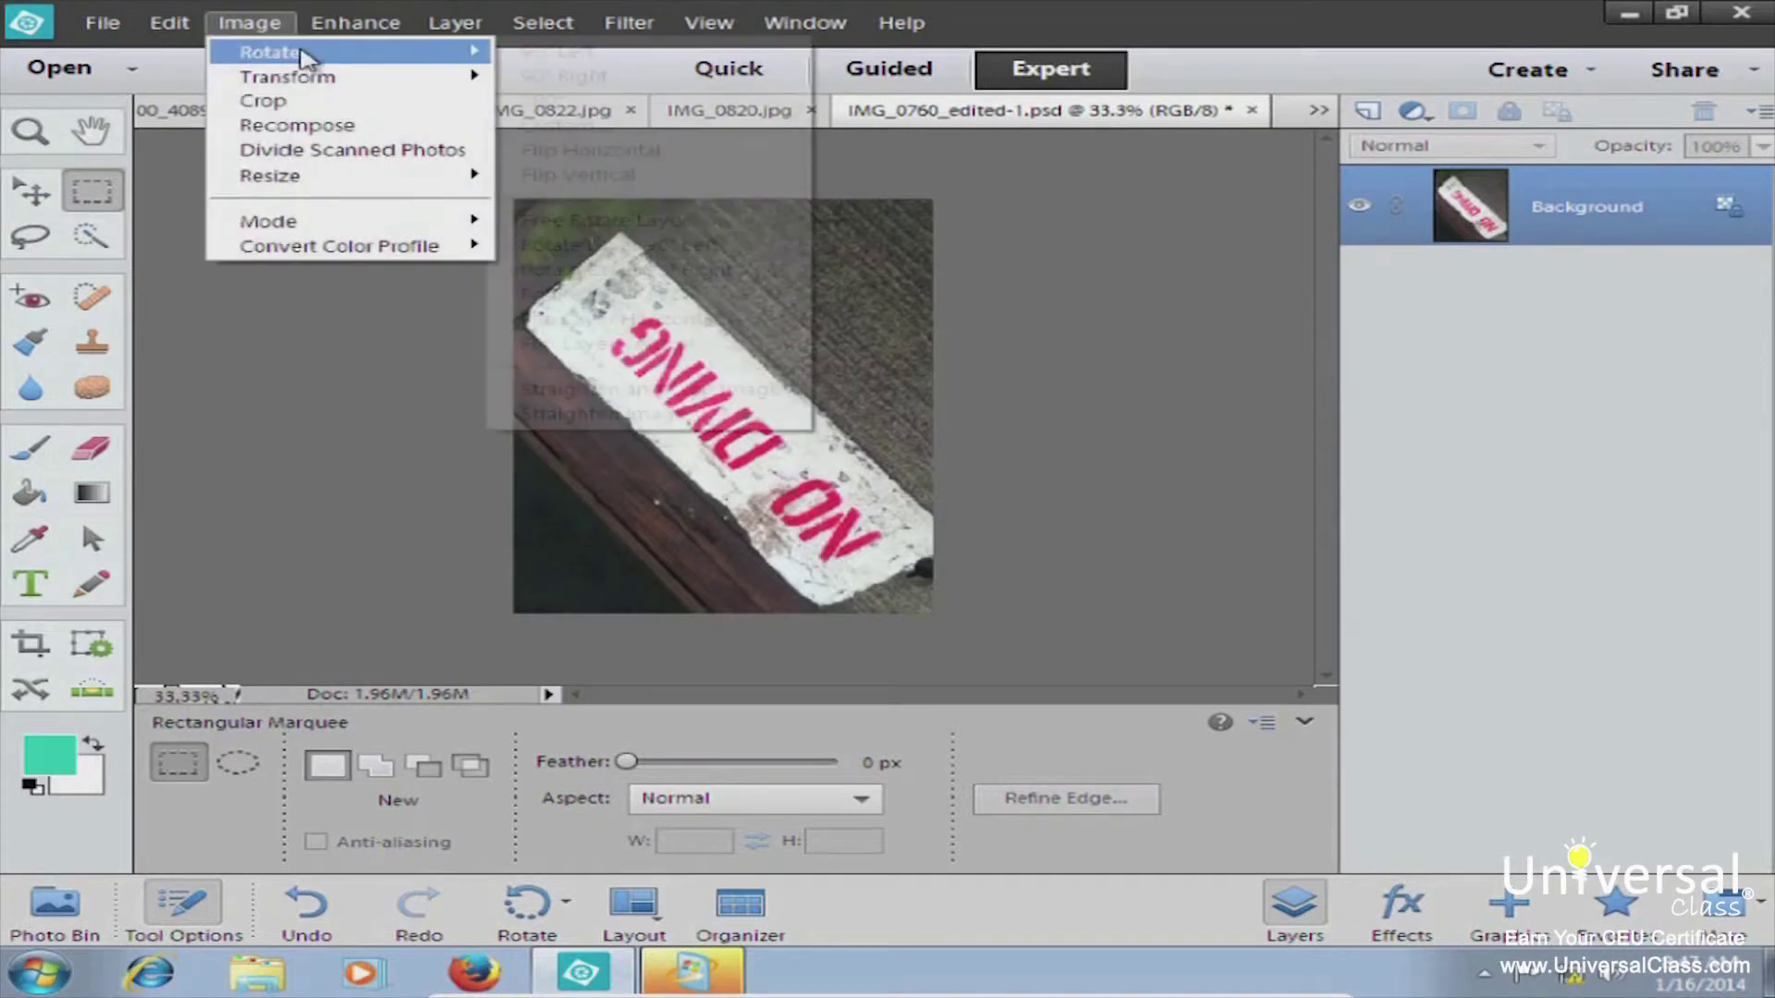
{"action": "left_click", "coordinate": [629, 71]}
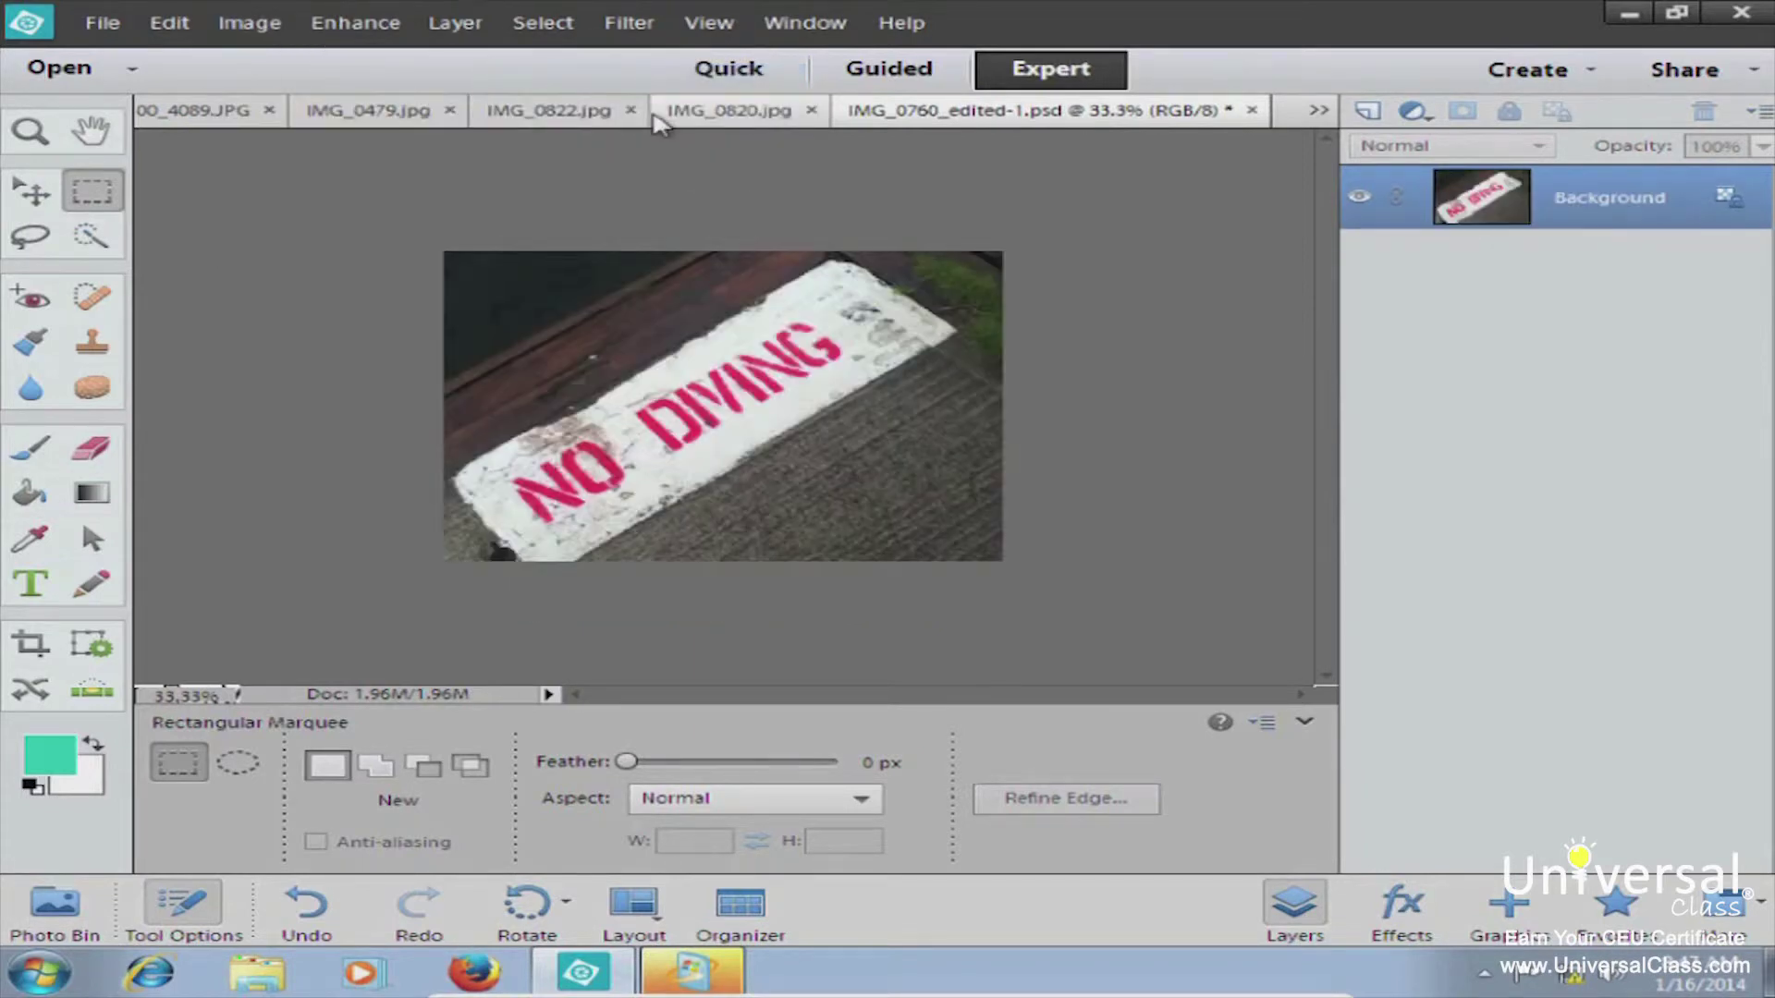
Step: Rotate the whole image 180°, and turn it back with a second 180° rotation
{"action": "left_click", "coordinate": [265, 27]}
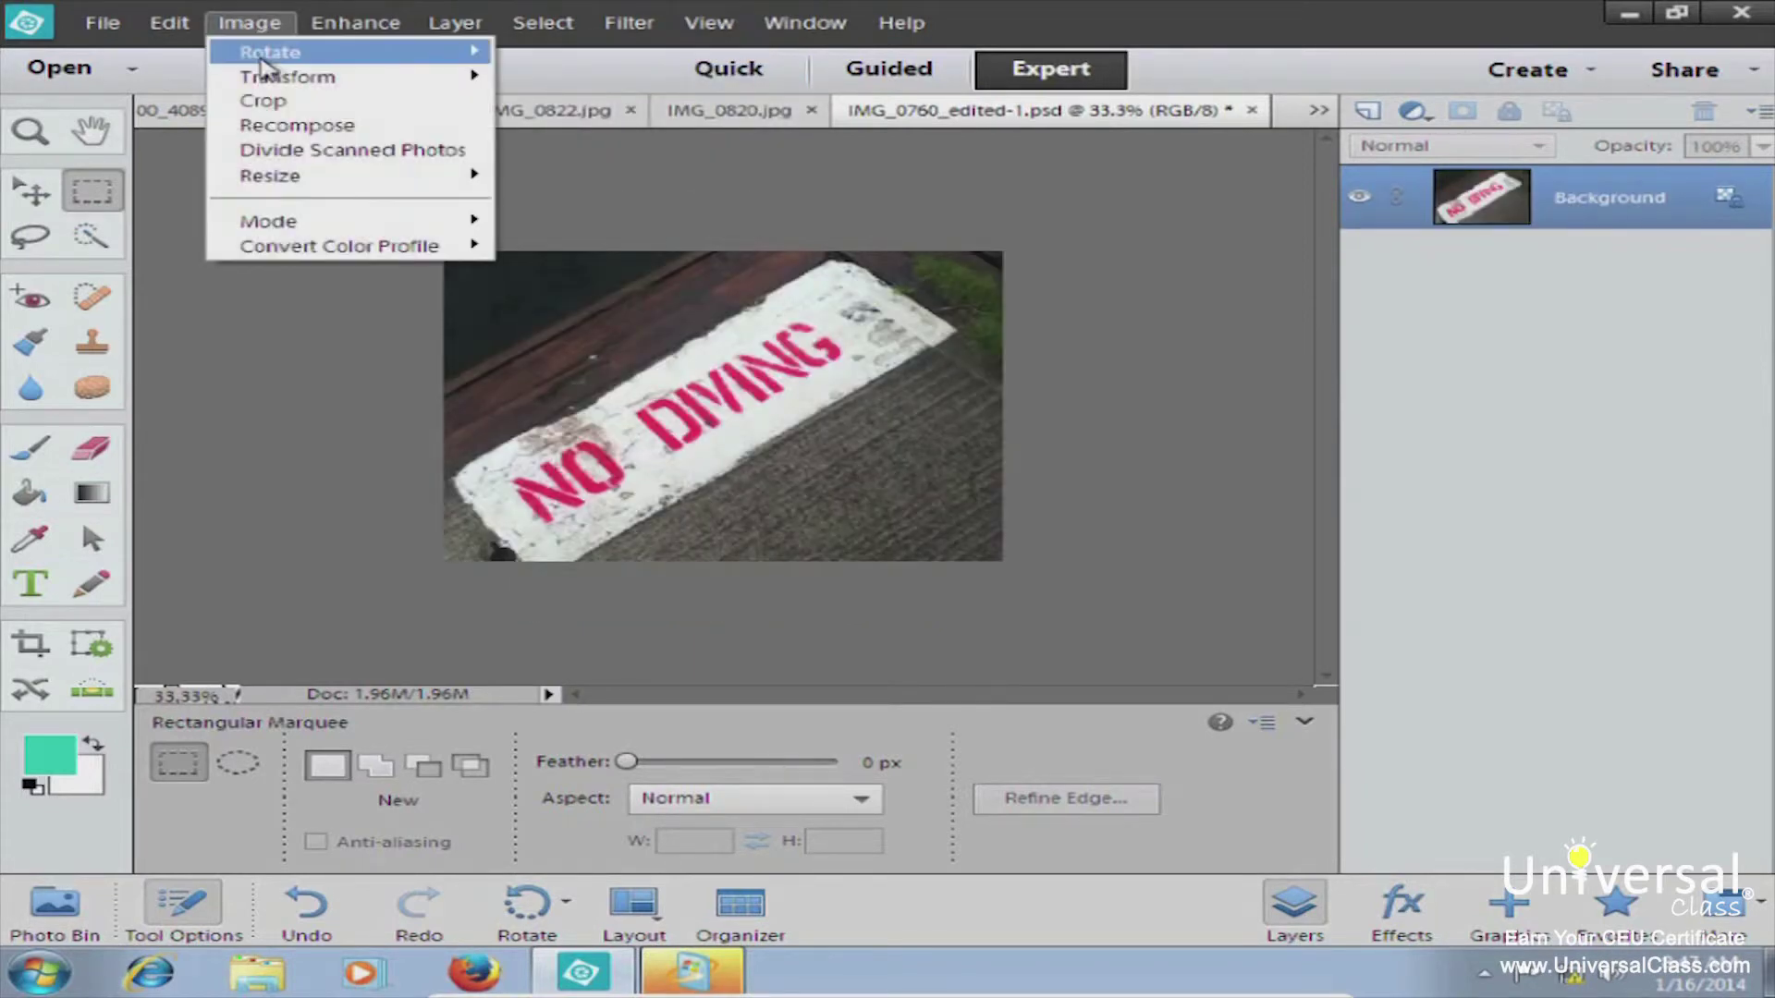
{"action": "mouse_move", "coordinate": [268, 53]}
{"action": "left_click", "coordinate": [550, 98]}
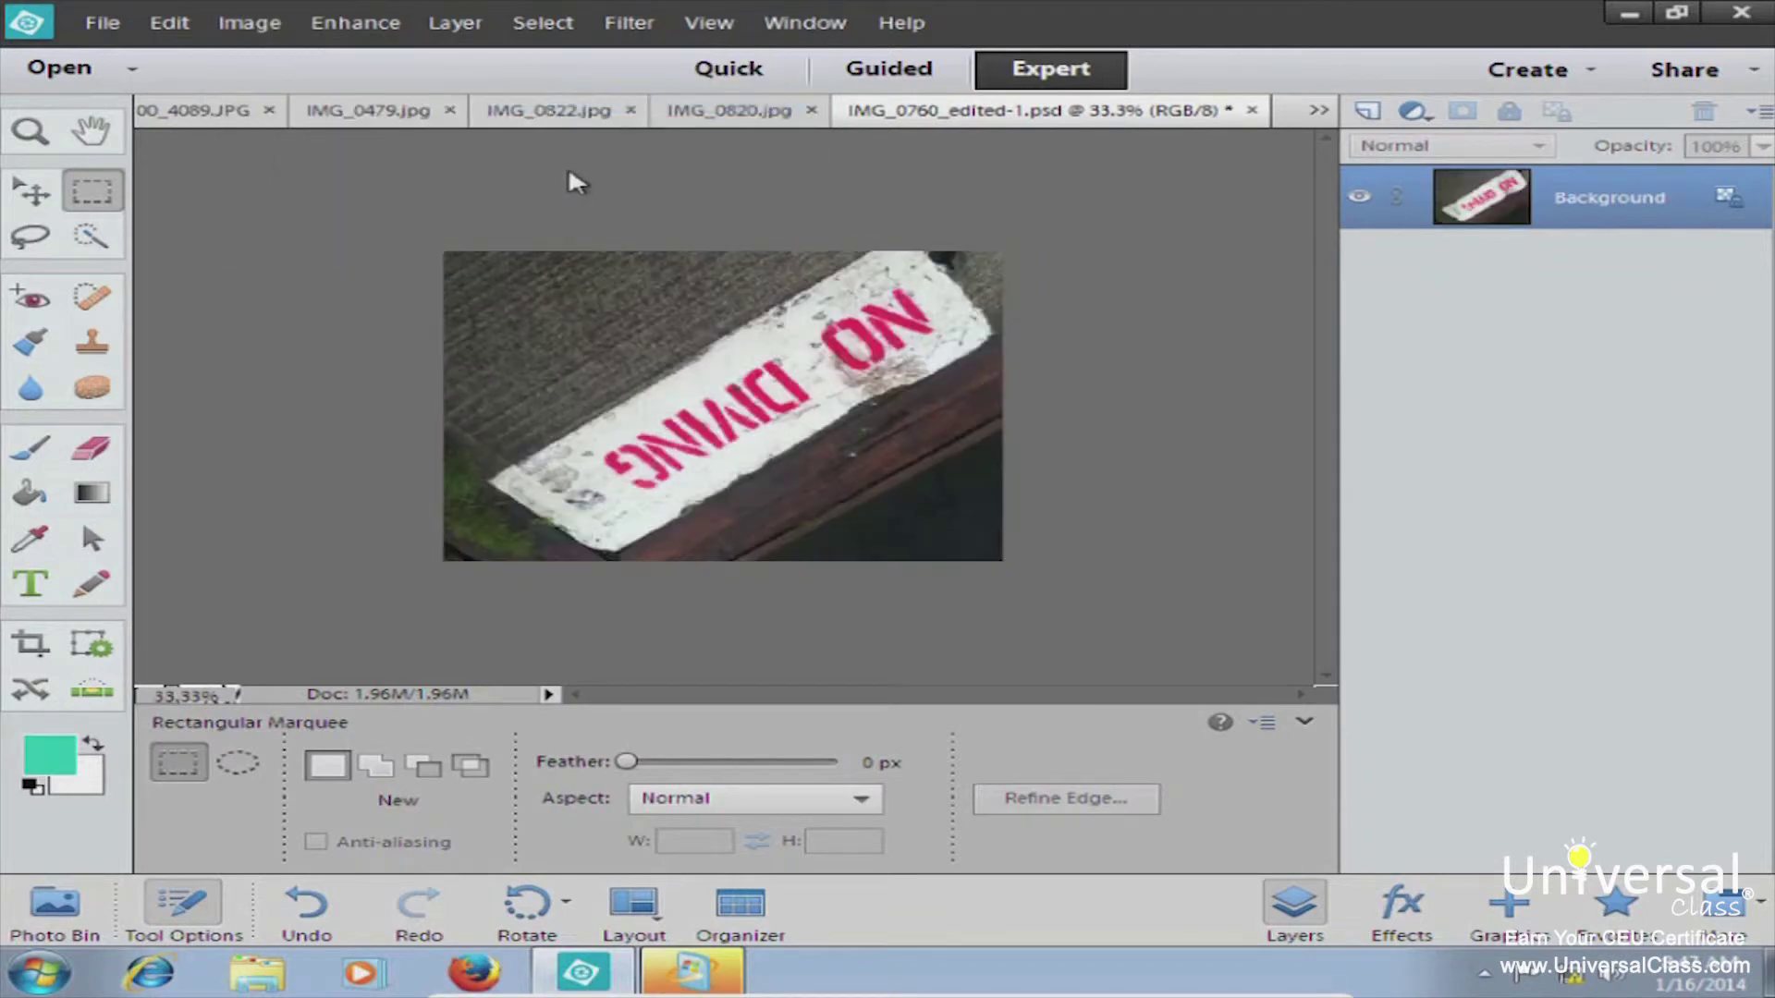
{"action": "left_click", "coordinate": [248, 22]}
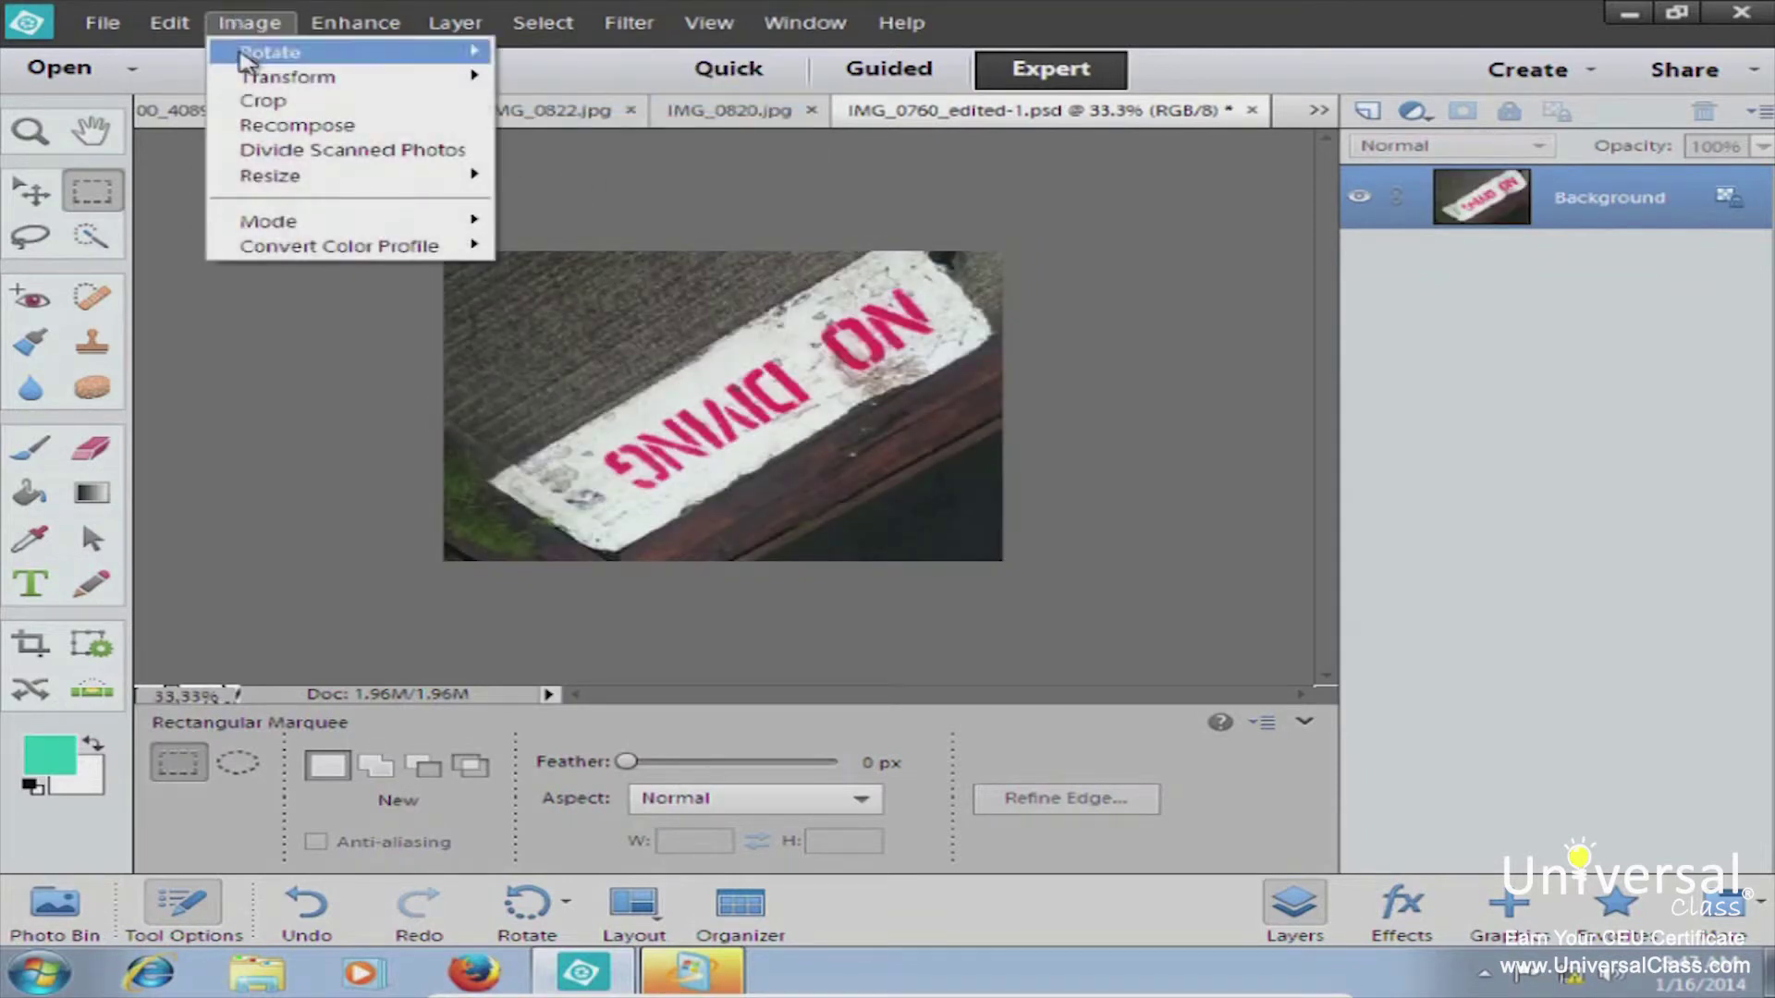
{"action": "mouse_move", "coordinate": [248, 61]}
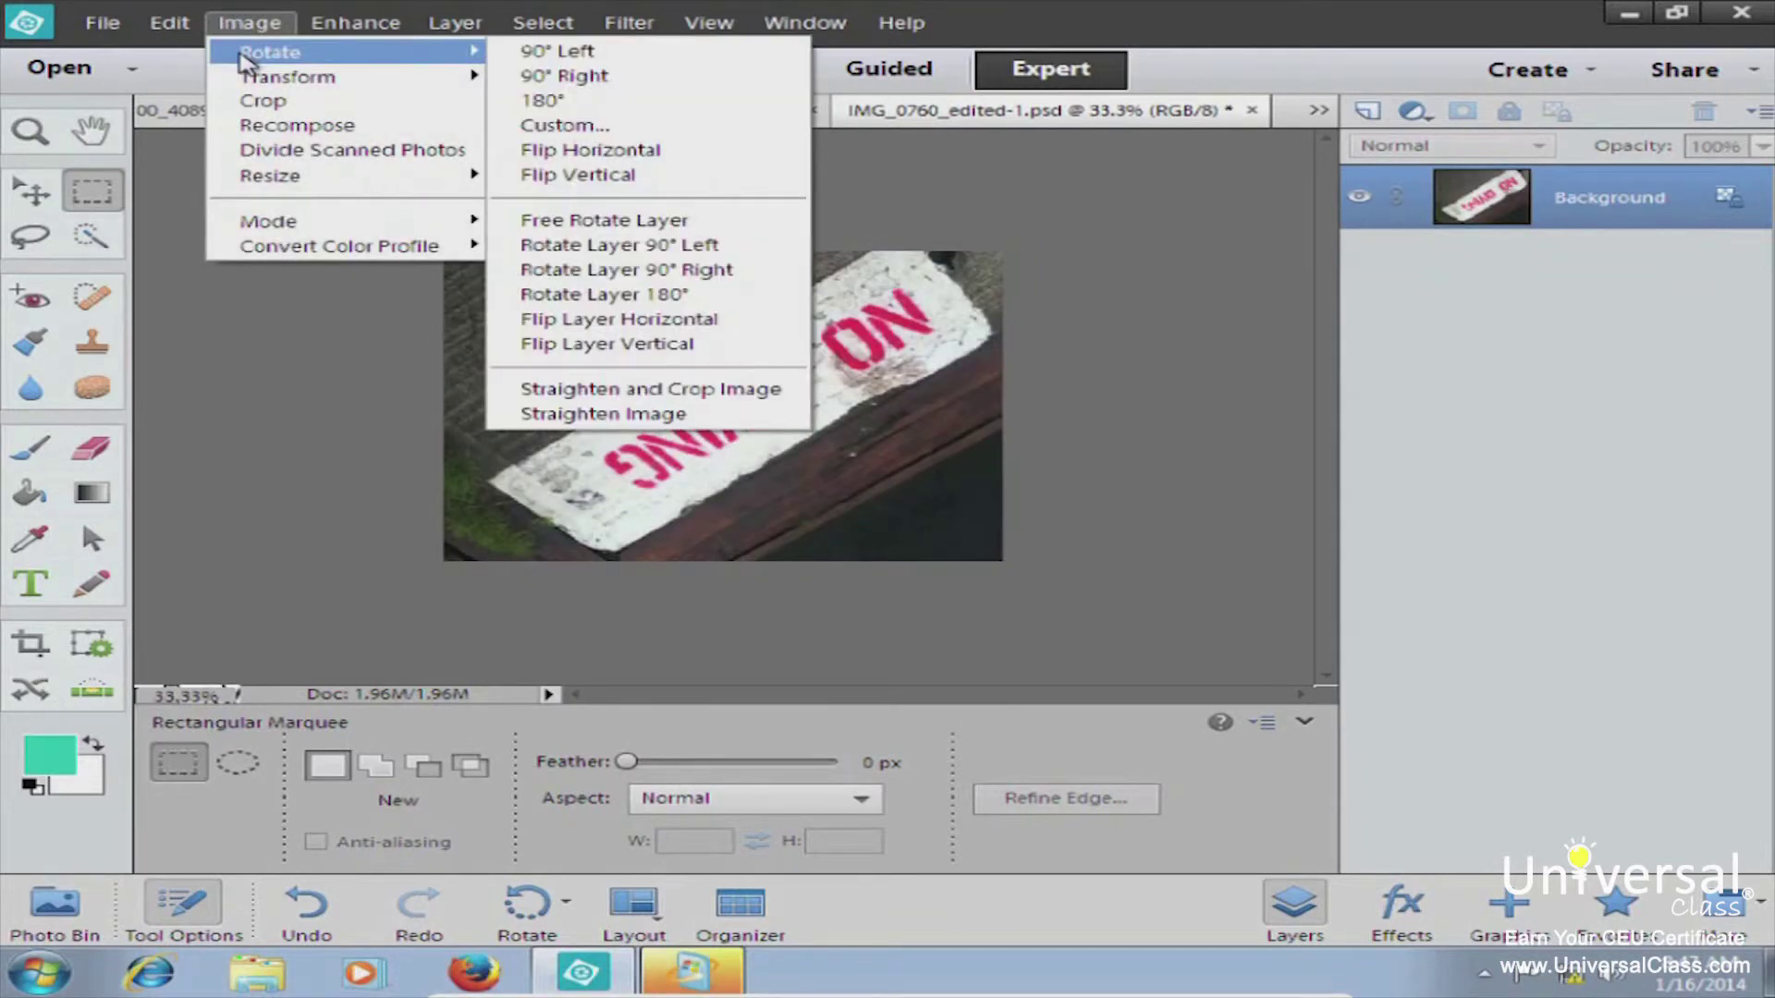
{"action": "left_click", "coordinate": [636, 105]}
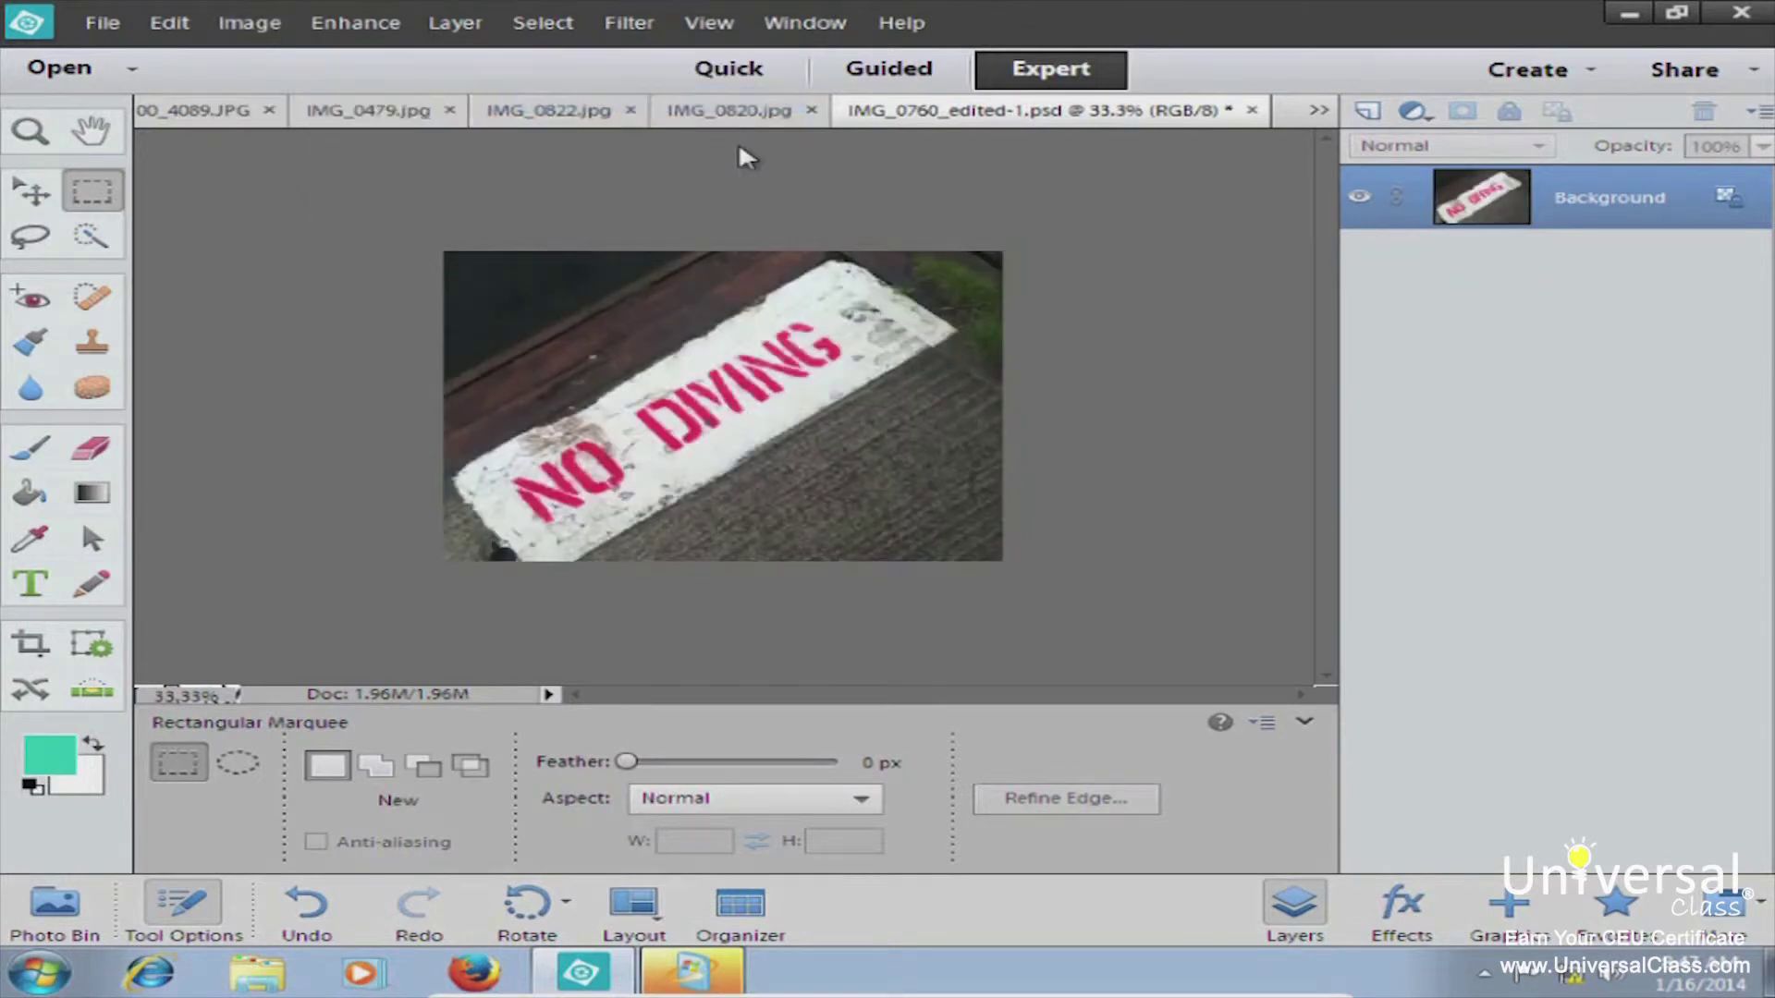
Step: Rotate the canvas by a custom angle of 30° to the right, and undo the rotation
{"action": "left_click", "coordinate": [250, 24]}
{"action": "mouse_move", "coordinate": [263, 52]}
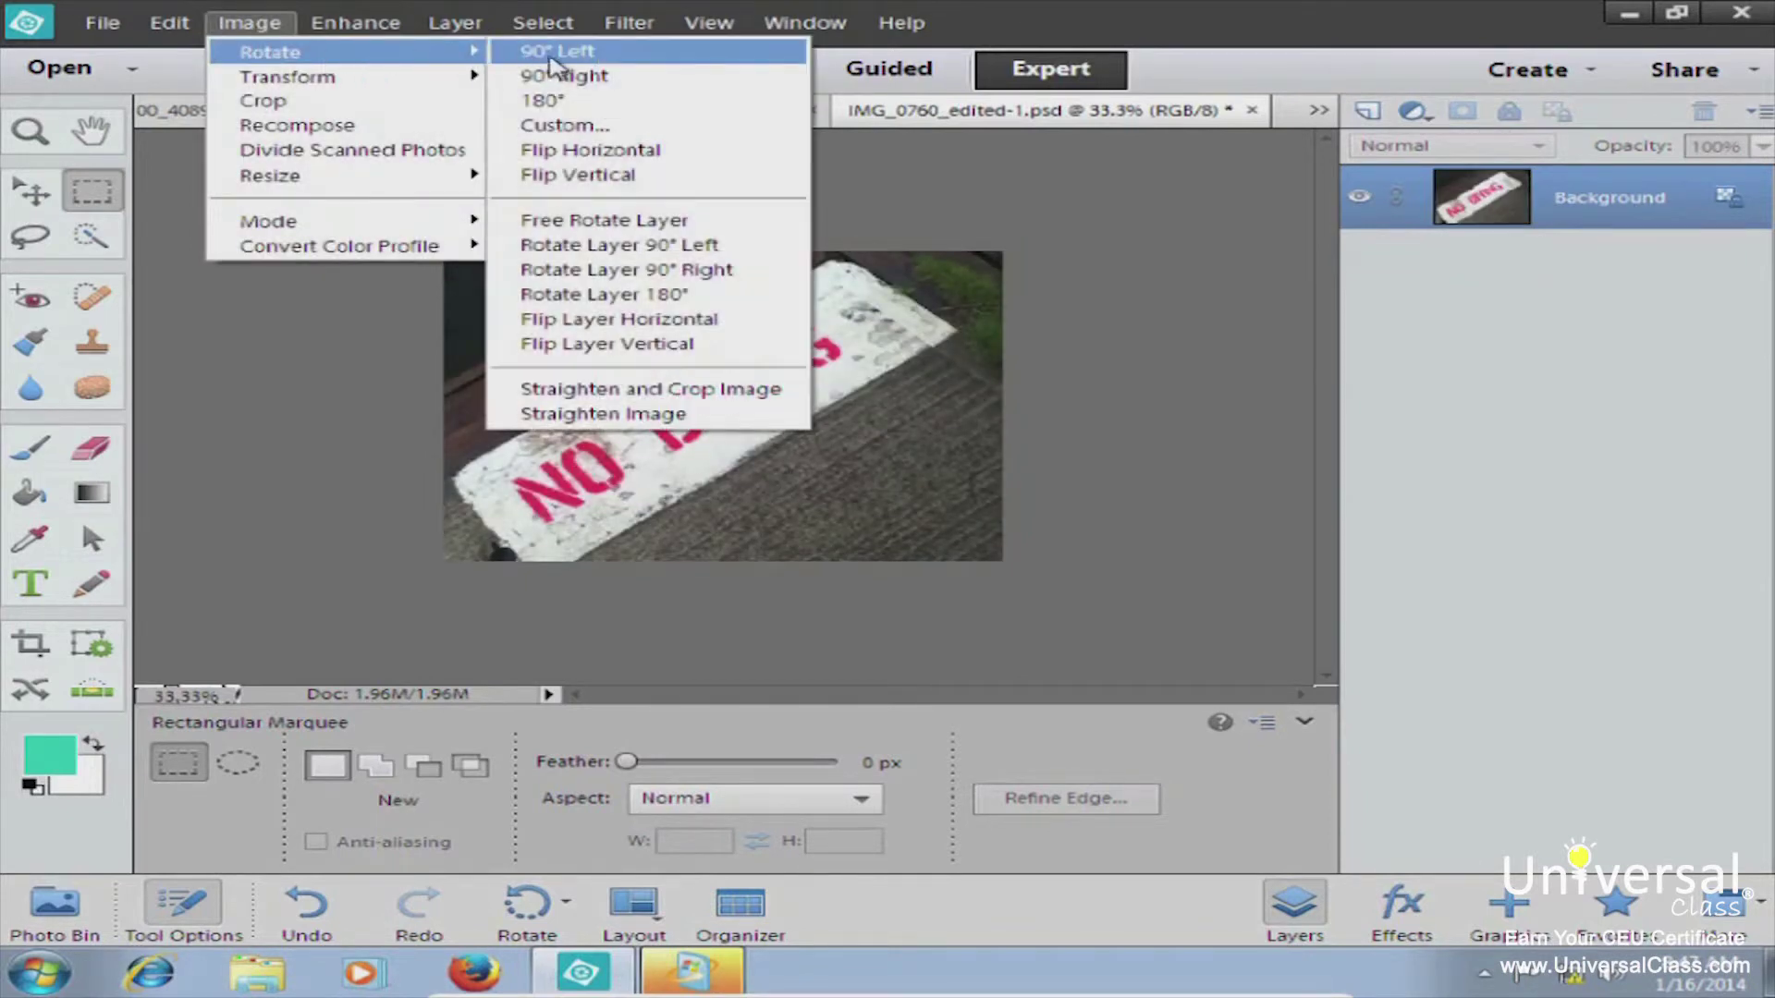
{"action": "left_click", "coordinate": [563, 126]}
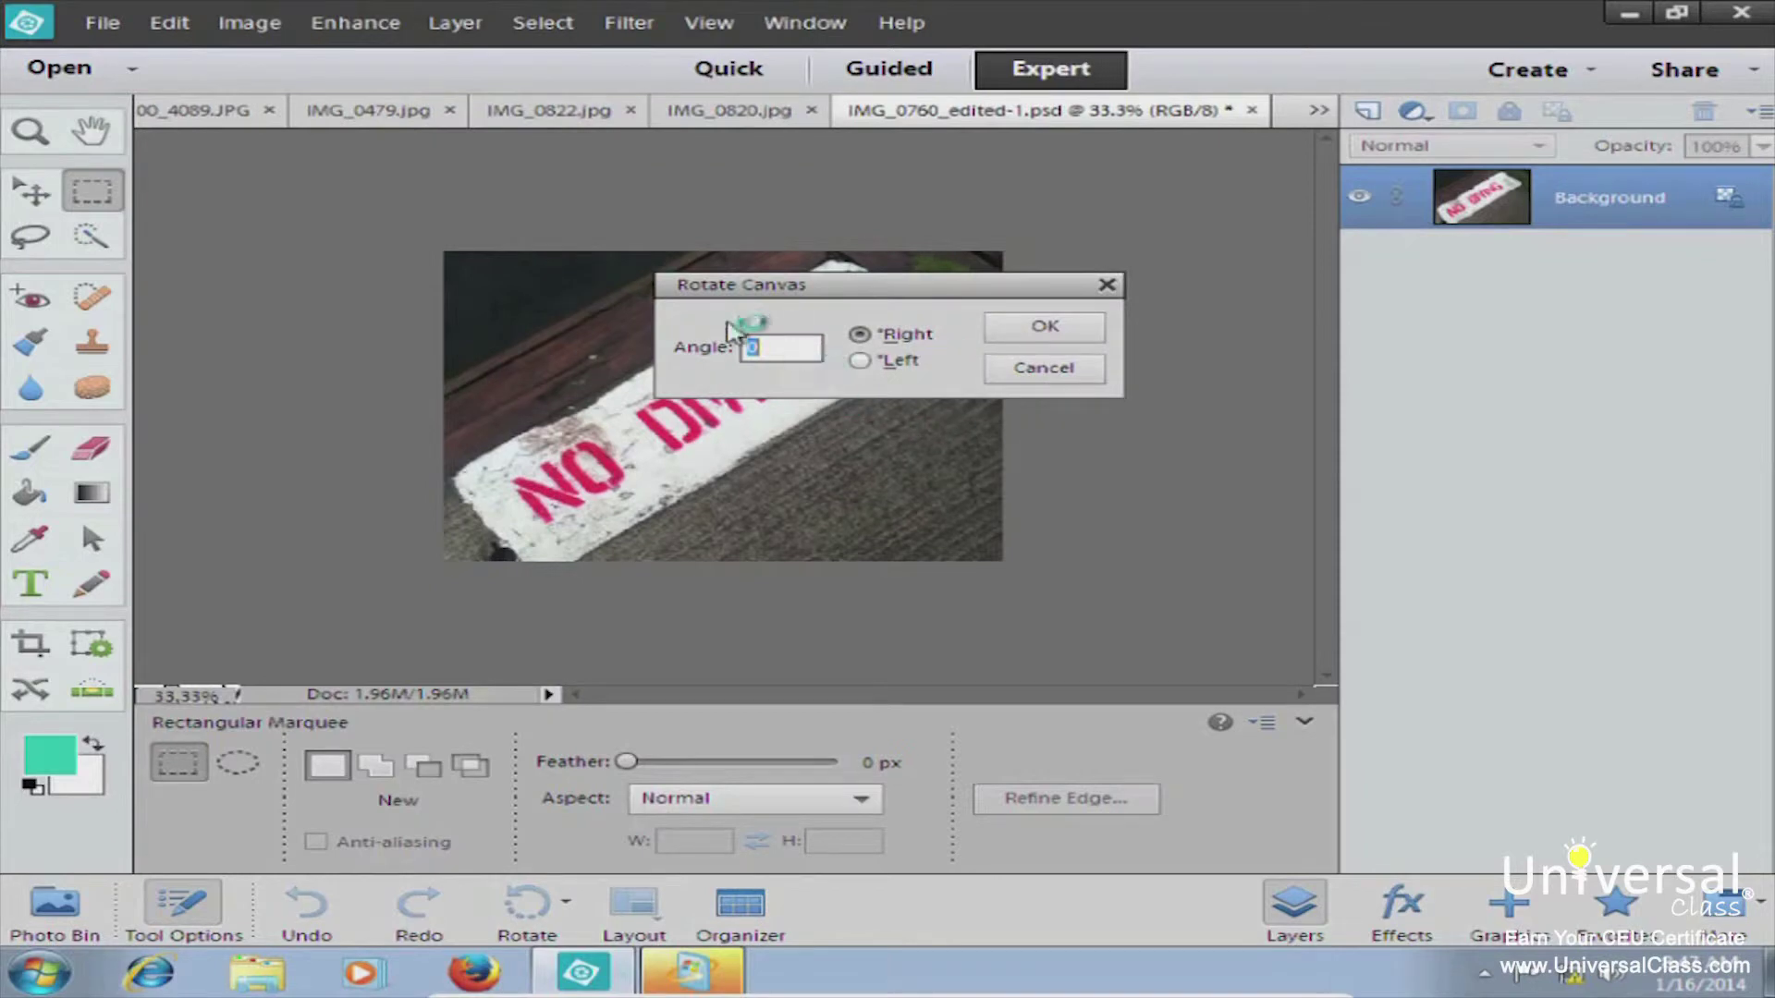
{"action": "type", "text": "3"}
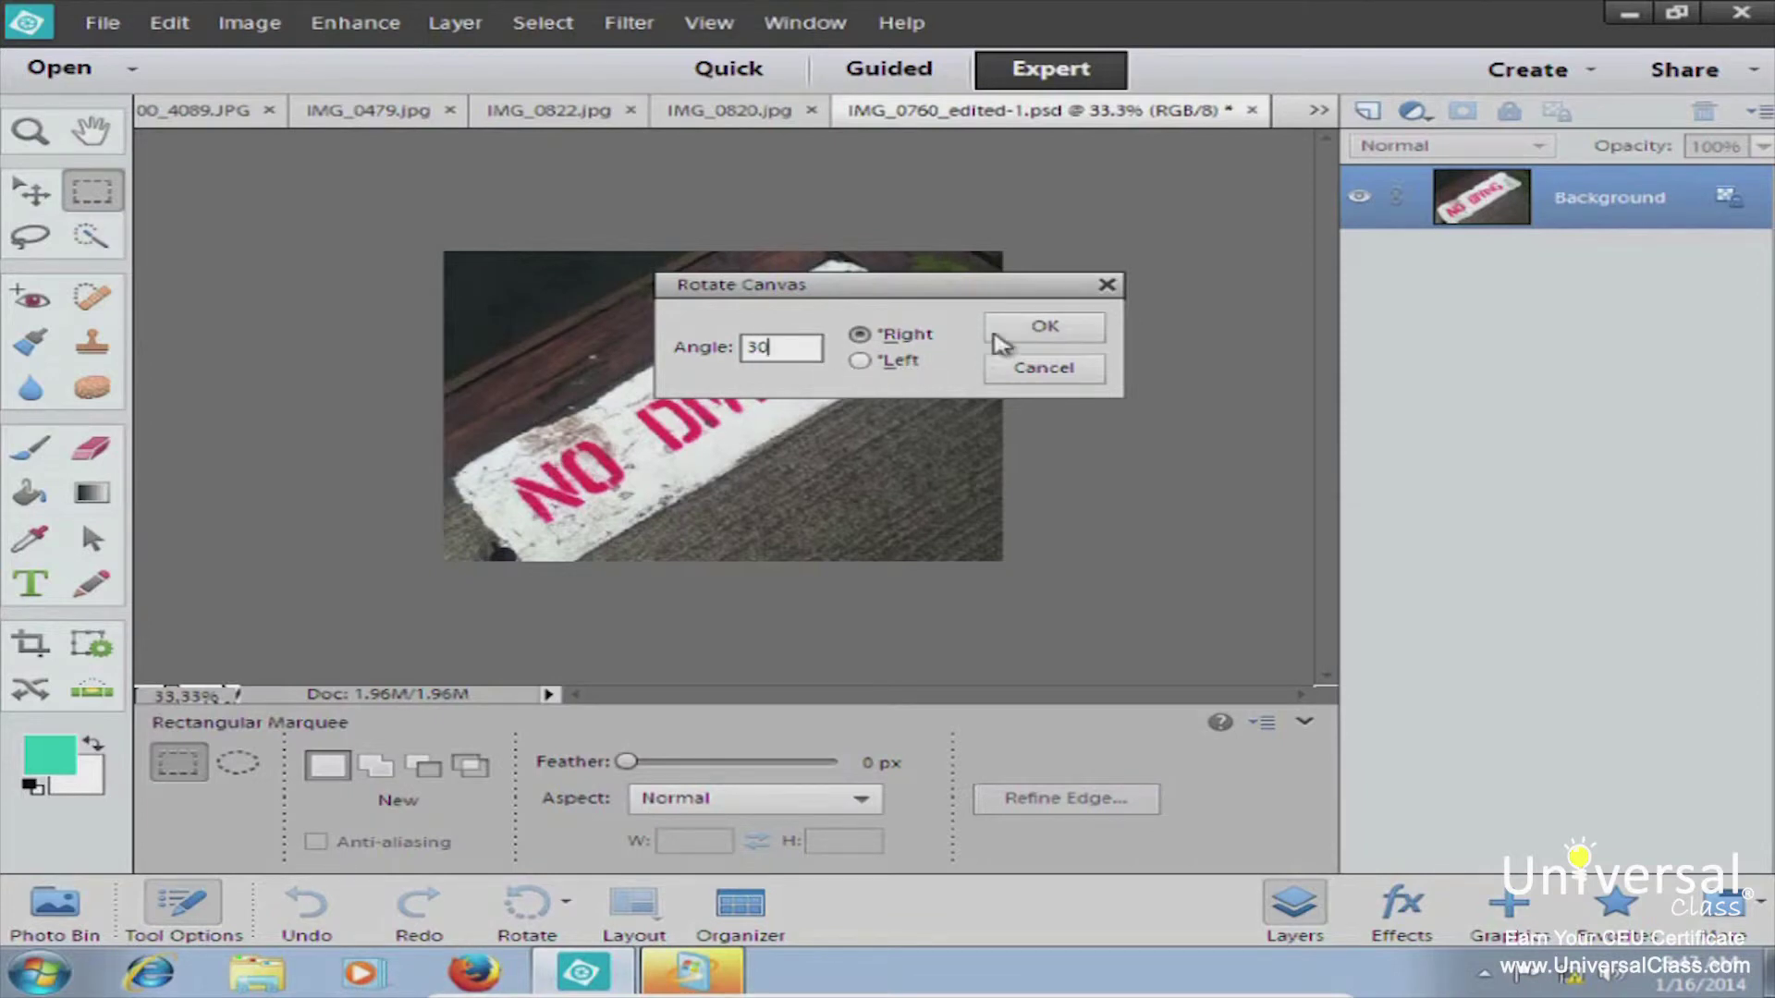
{"action": "left_click", "coordinate": [1072, 331]}
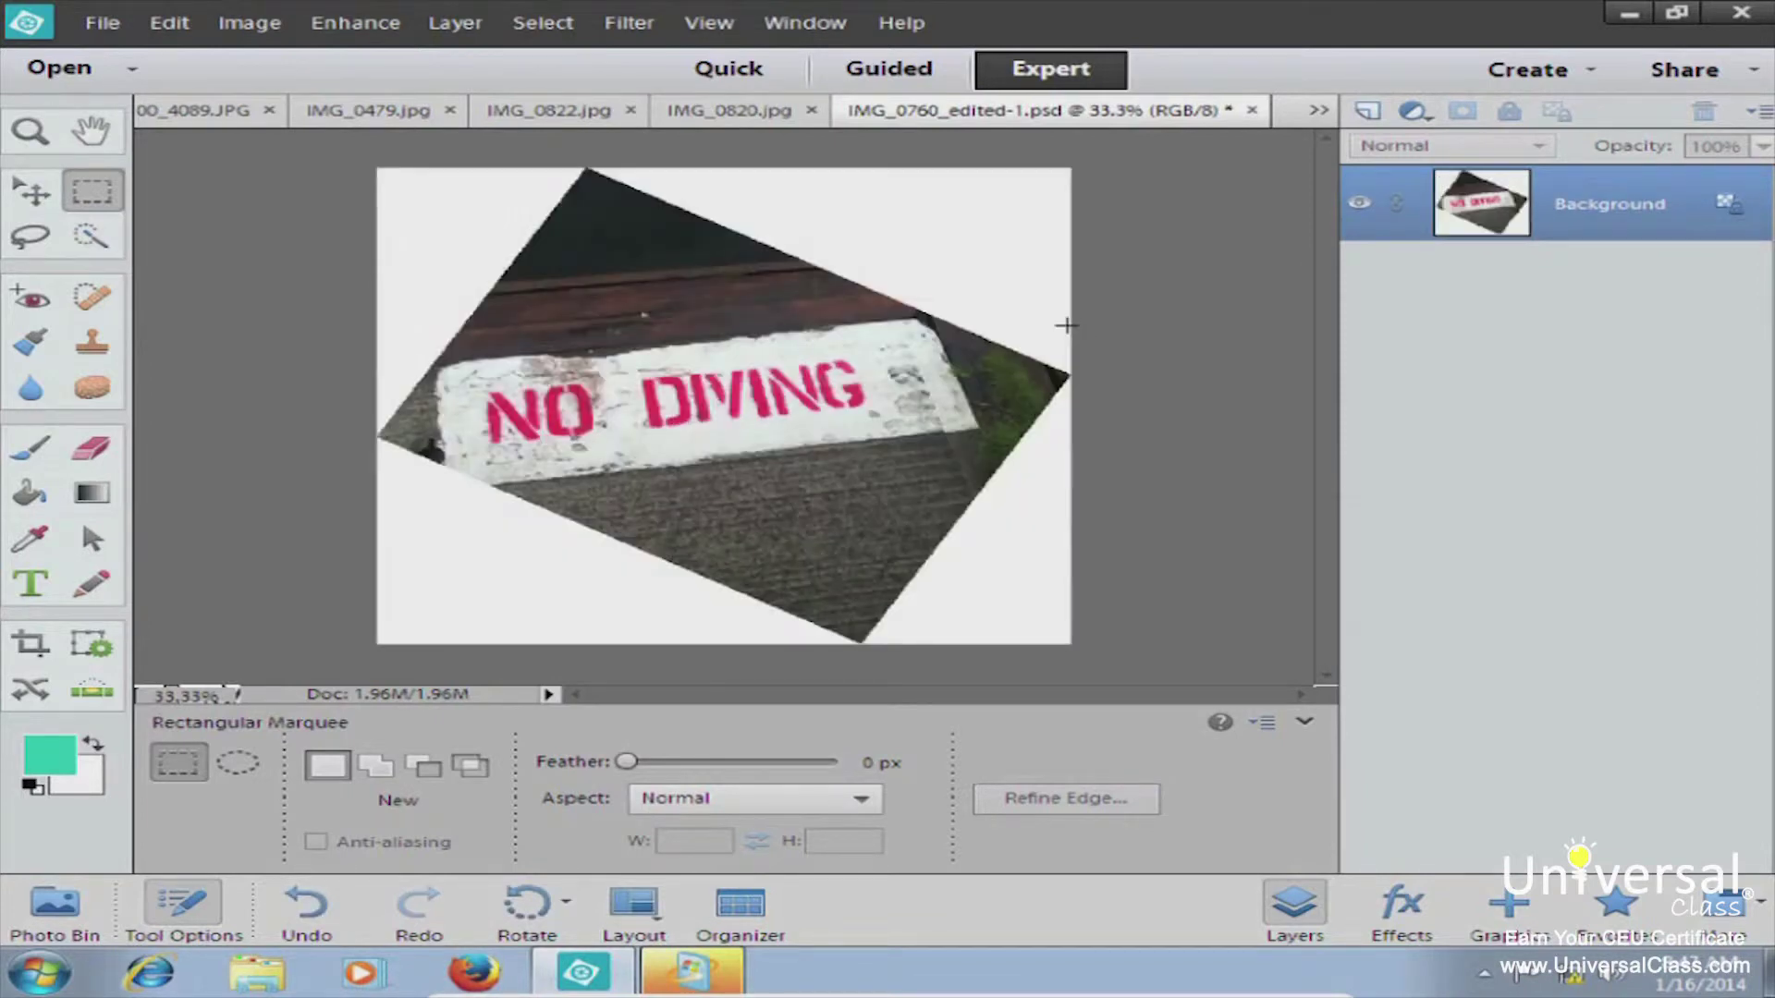
{"action": "key", "text": "ctrl+z"}
Step: Flip the image horizontally and vertically, and undo both flips
{"action": "left_click", "coordinate": [266, 24]}
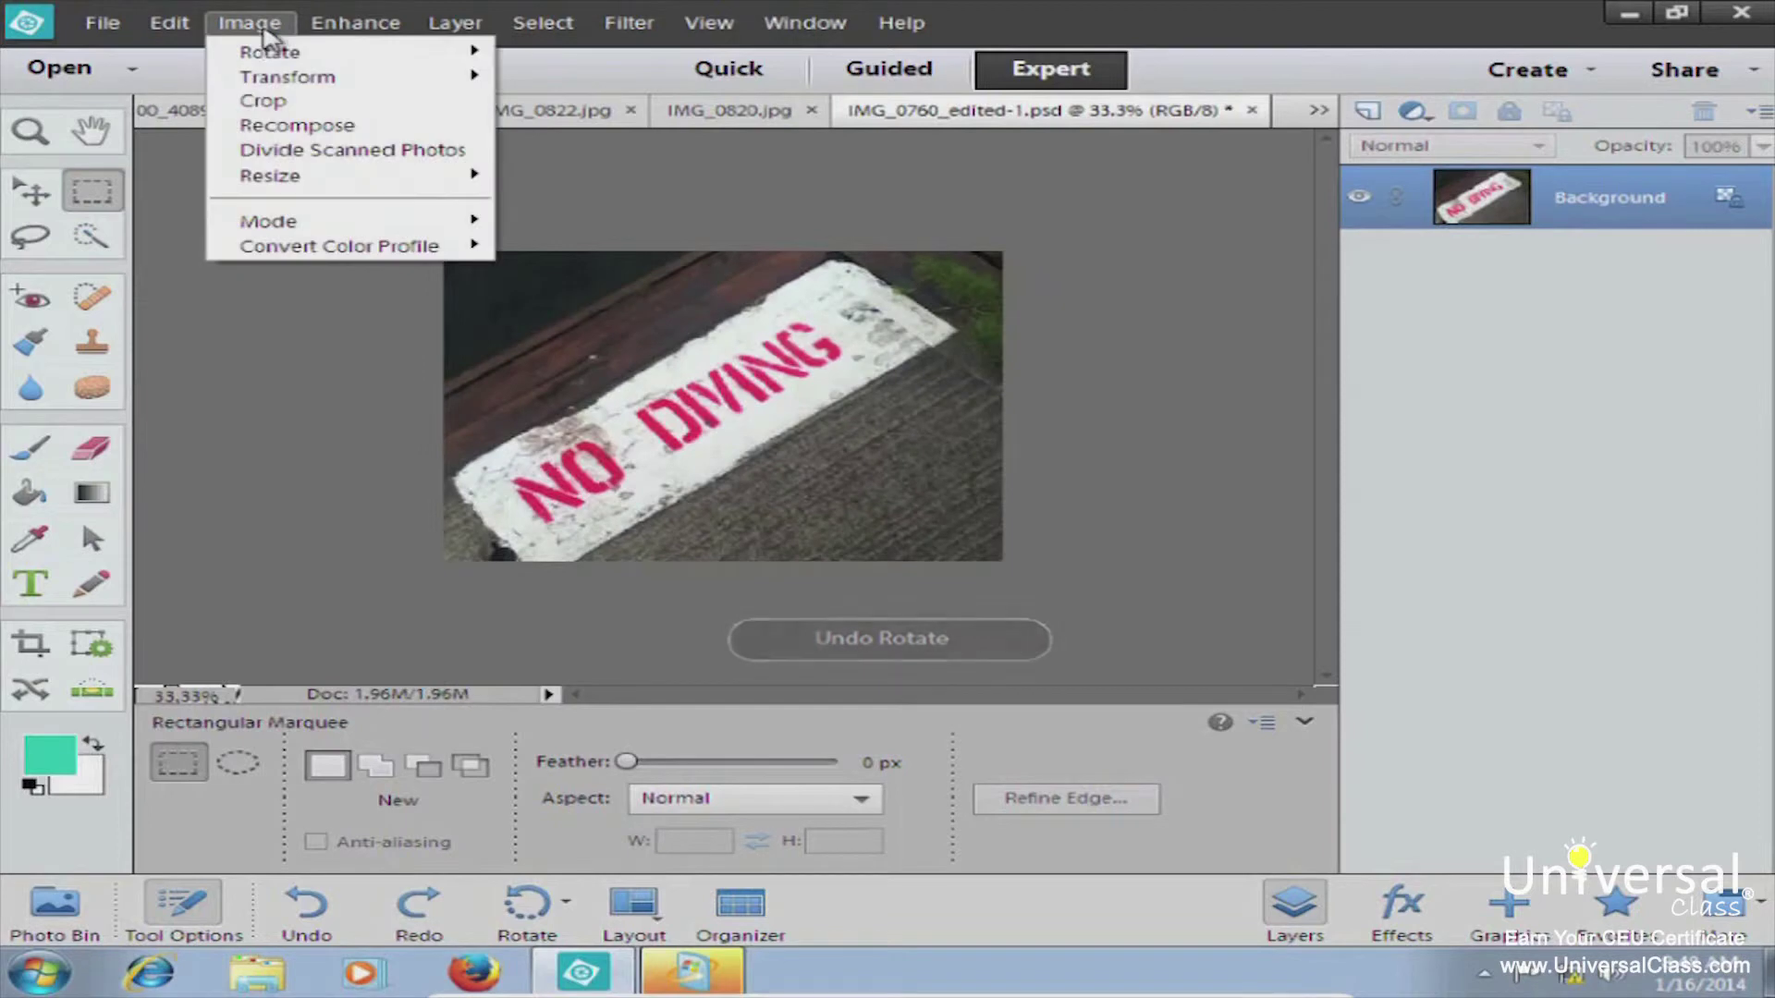
{"action": "mouse_move", "coordinate": [268, 58]}
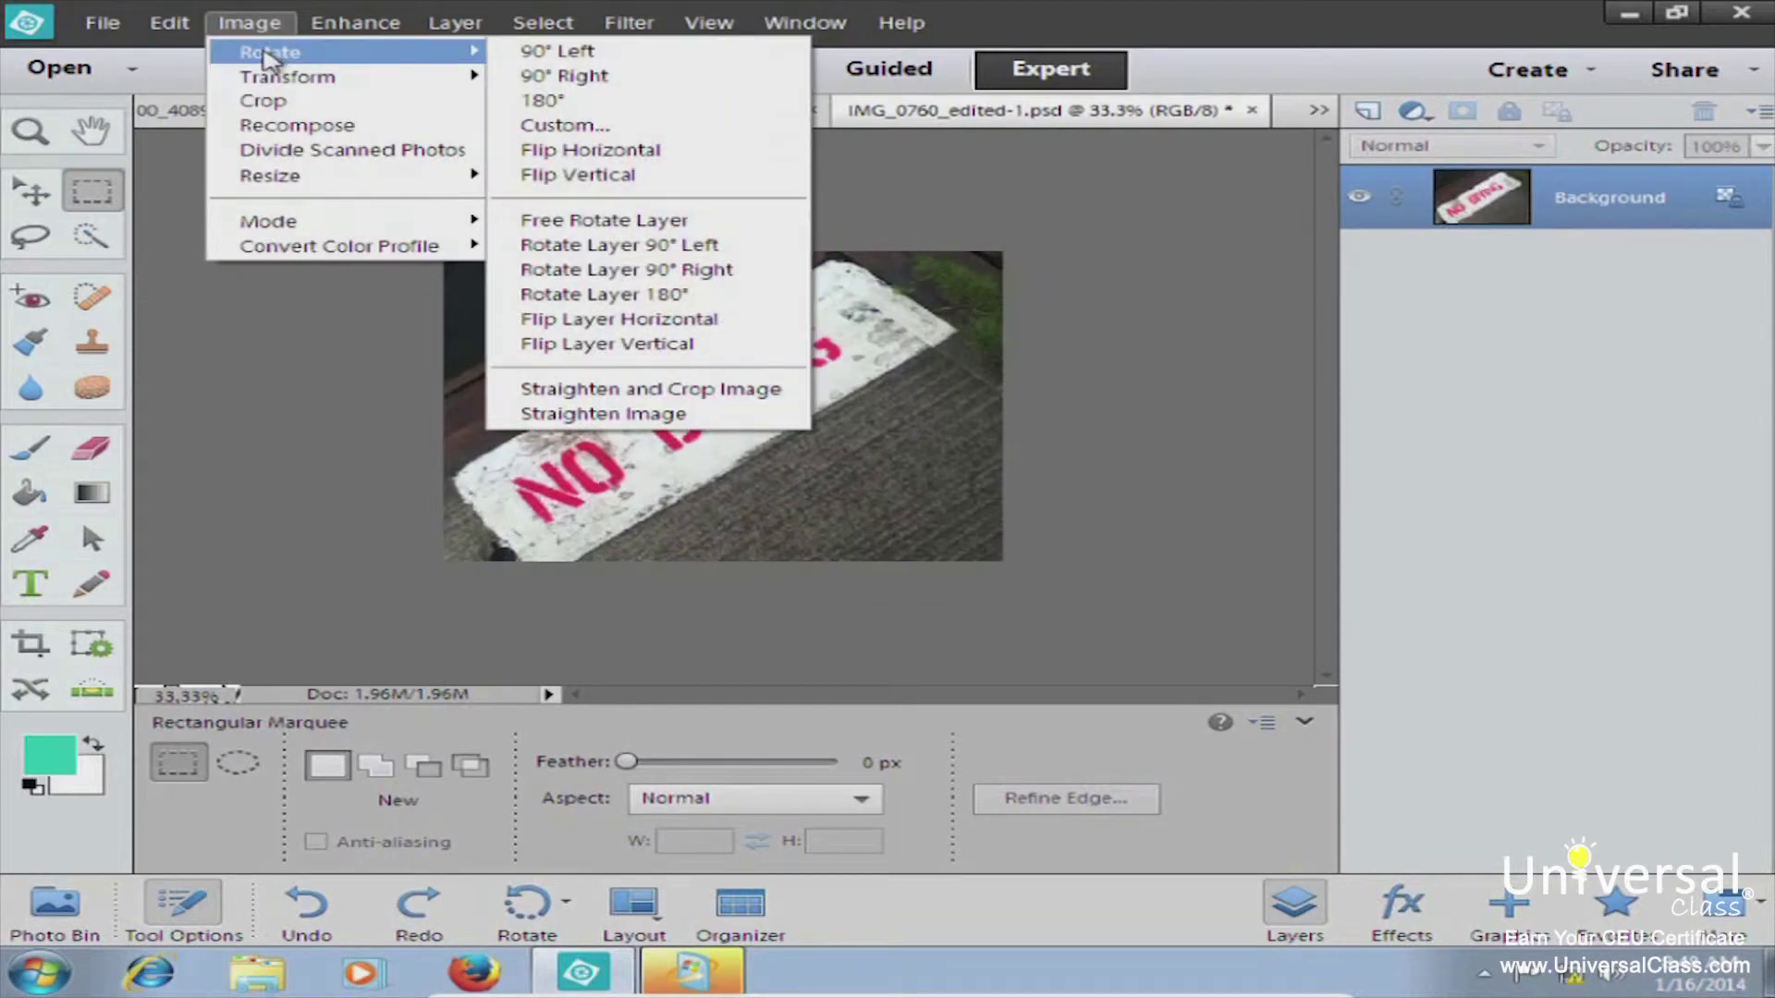
{"action": "left_click", "coordinate": [704, 159]}
{"action": "left_click", "coordinate": [274, 24]}
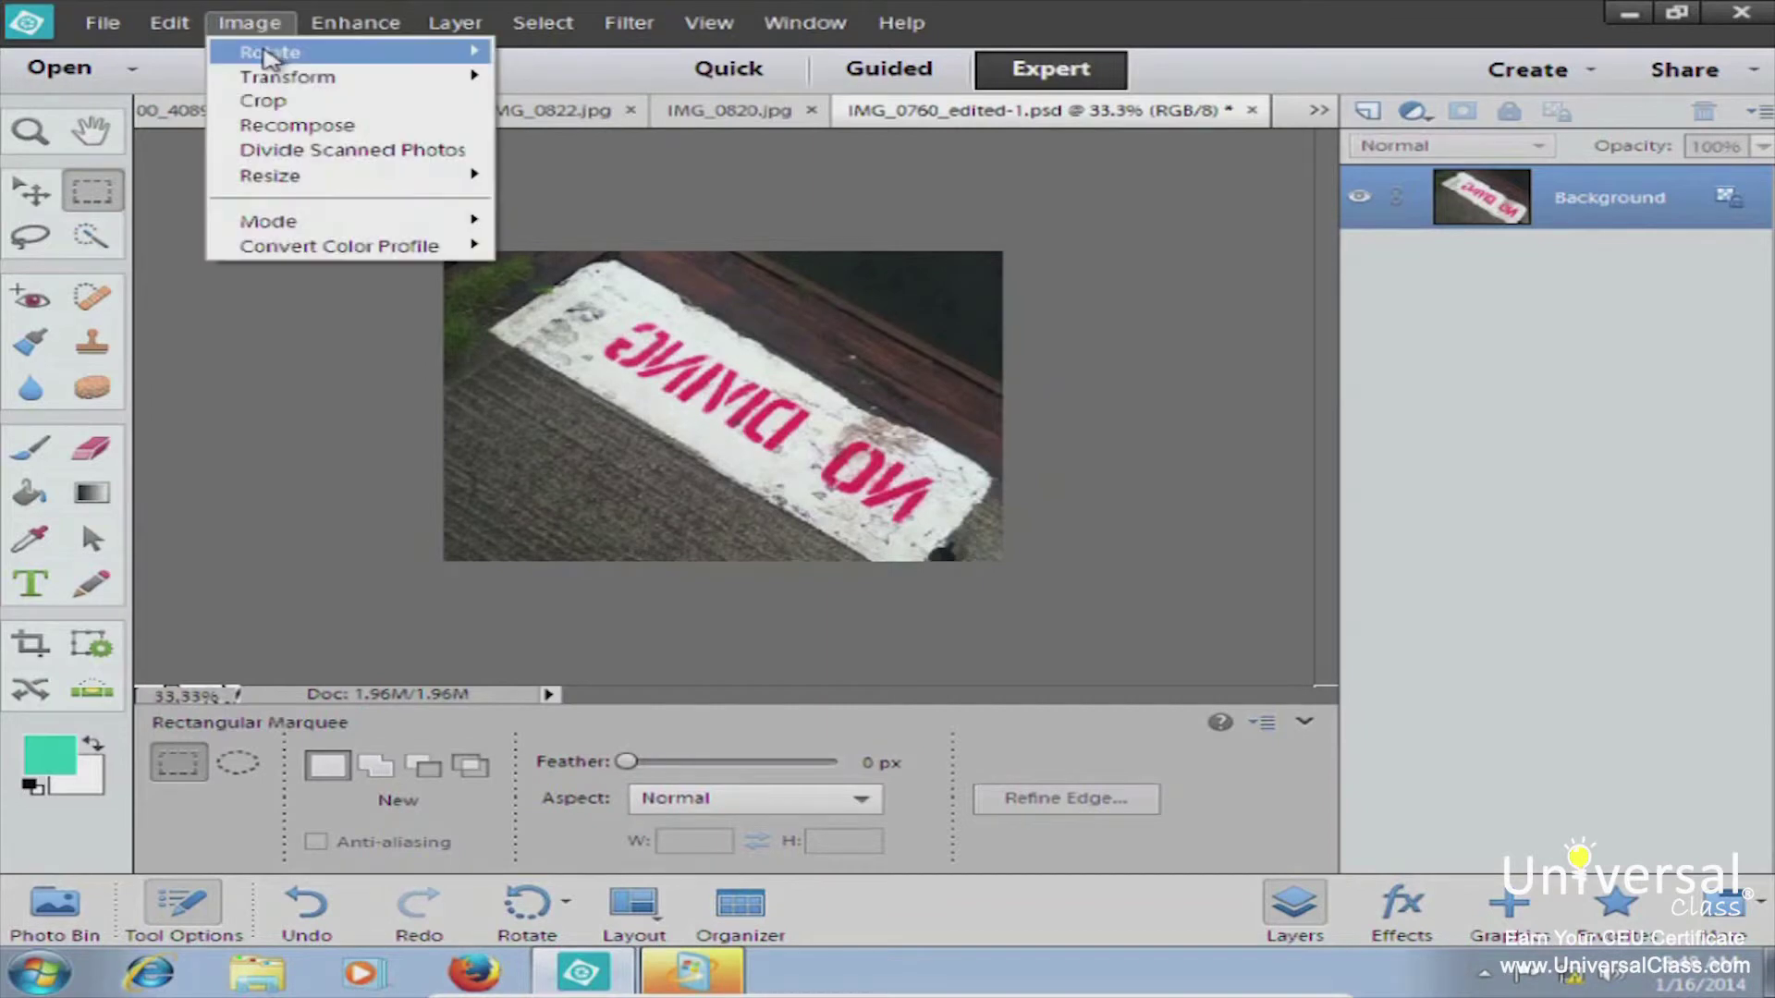
{"action": "mouse_move", "coordinate": [263, 52]}
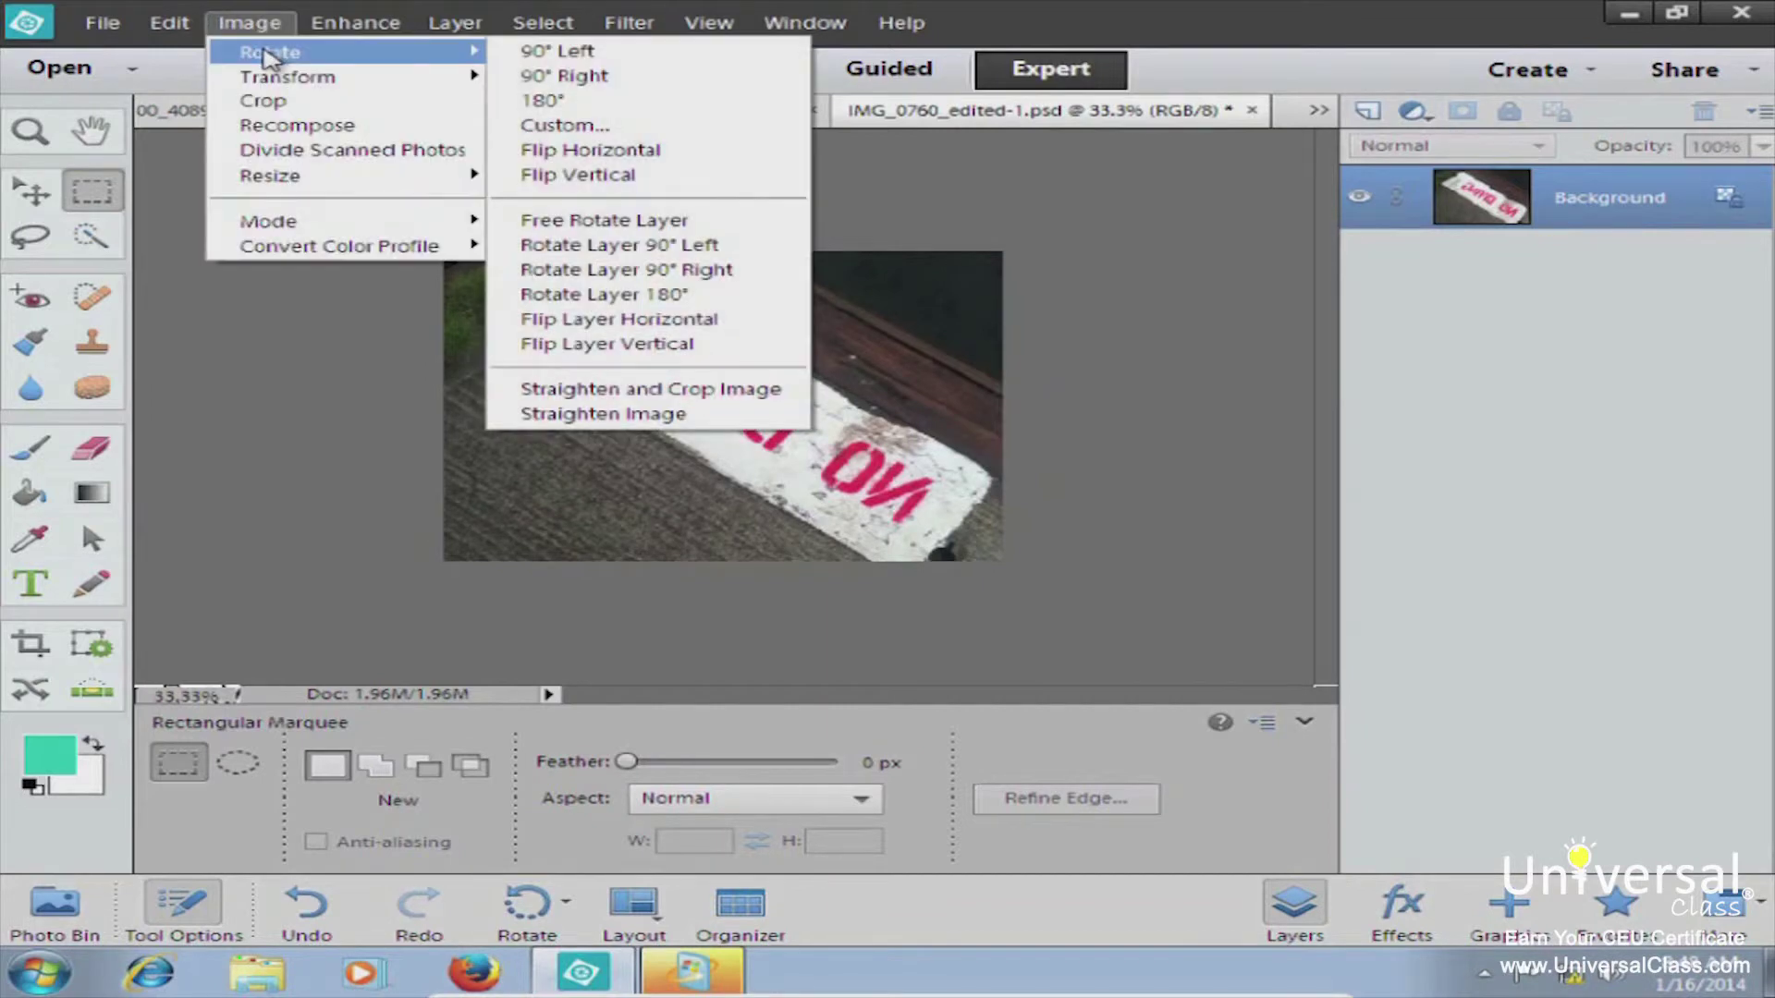
{"action": "left_click", "coordinate": [686, 175]}
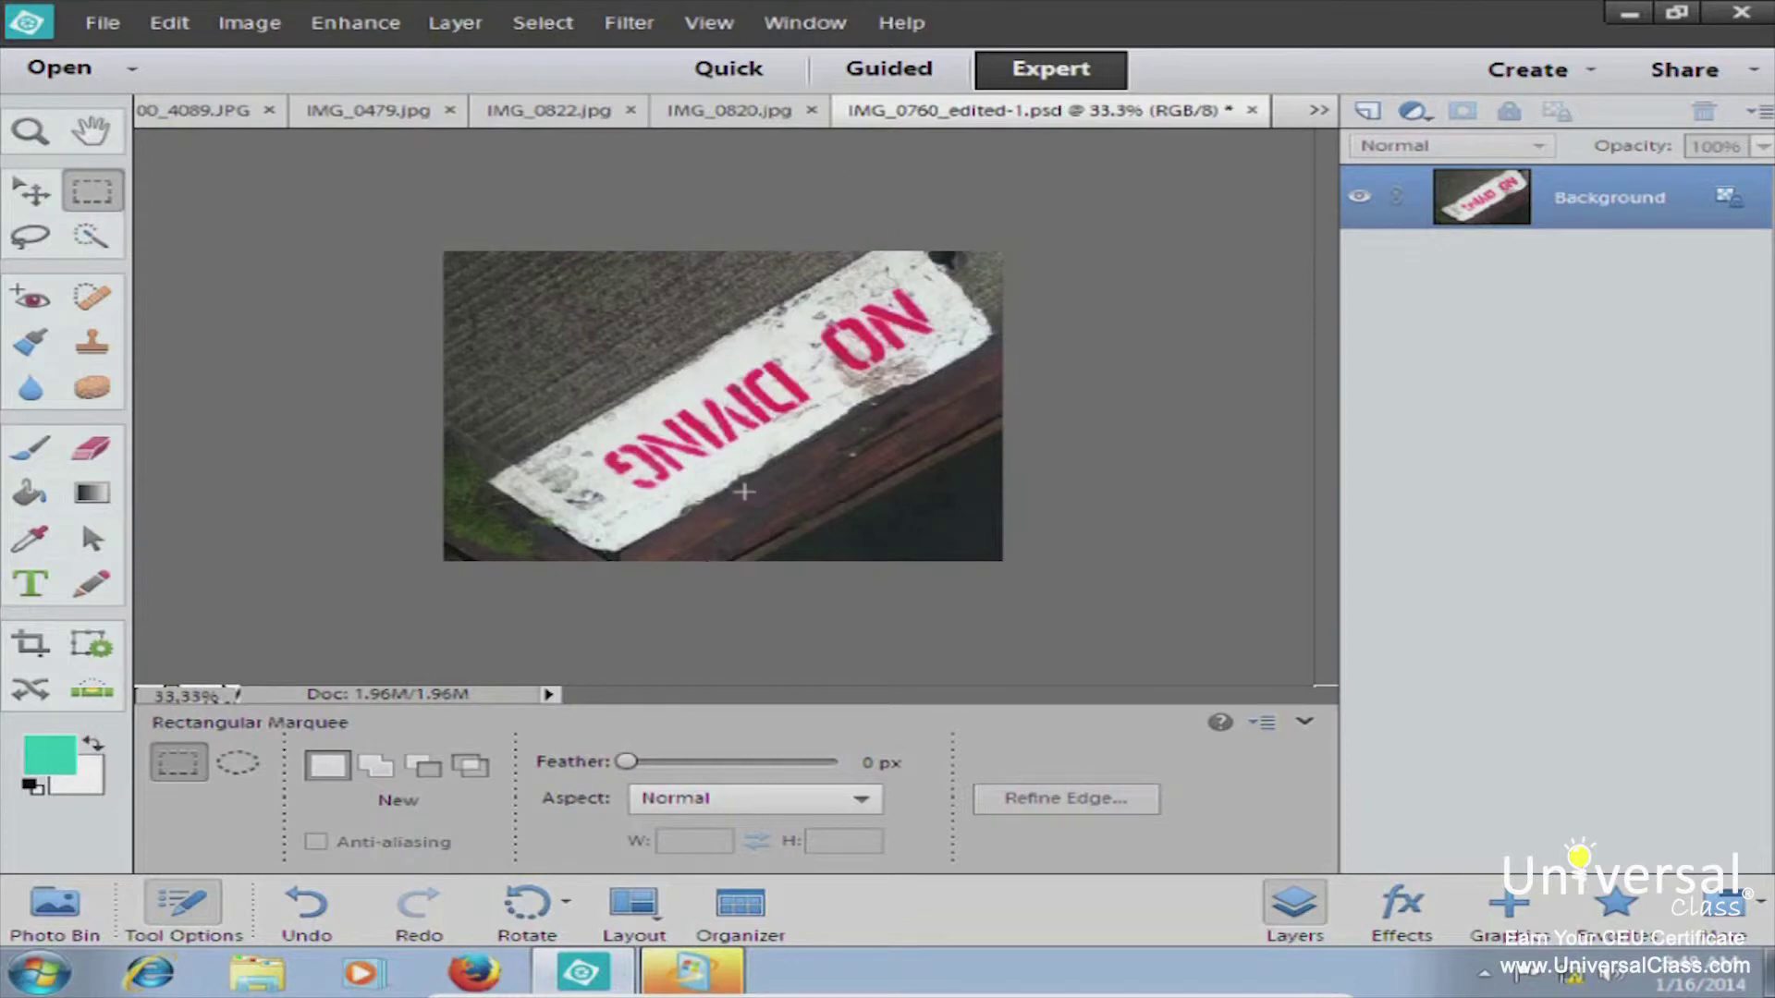
{"action": "key", "text": "ctrl+z"}
{"action": "key", "text": "ctrl+z"}
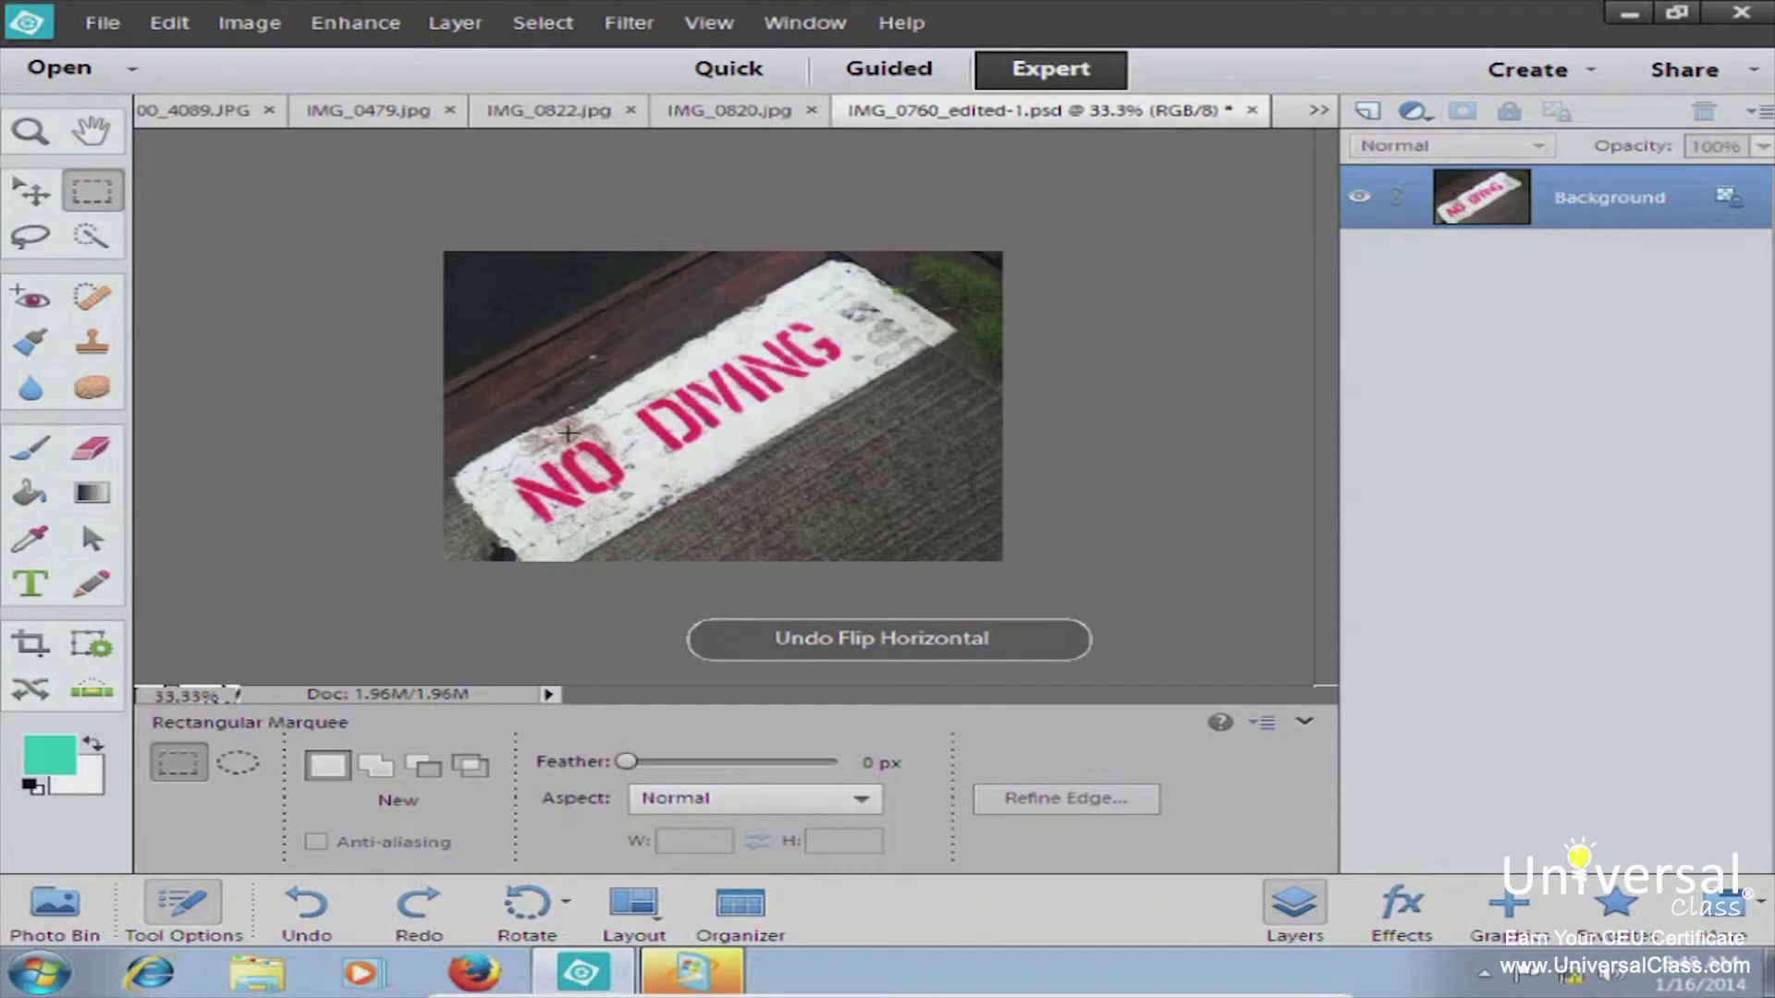
Step: Start Free Rotate Layer on the photo and turn the layer freehand by its upper-left corner
{"action": "left_click", "coordinate": [249, 22]}
{"action": "mouse_move", "coordinate": [248, 57]}
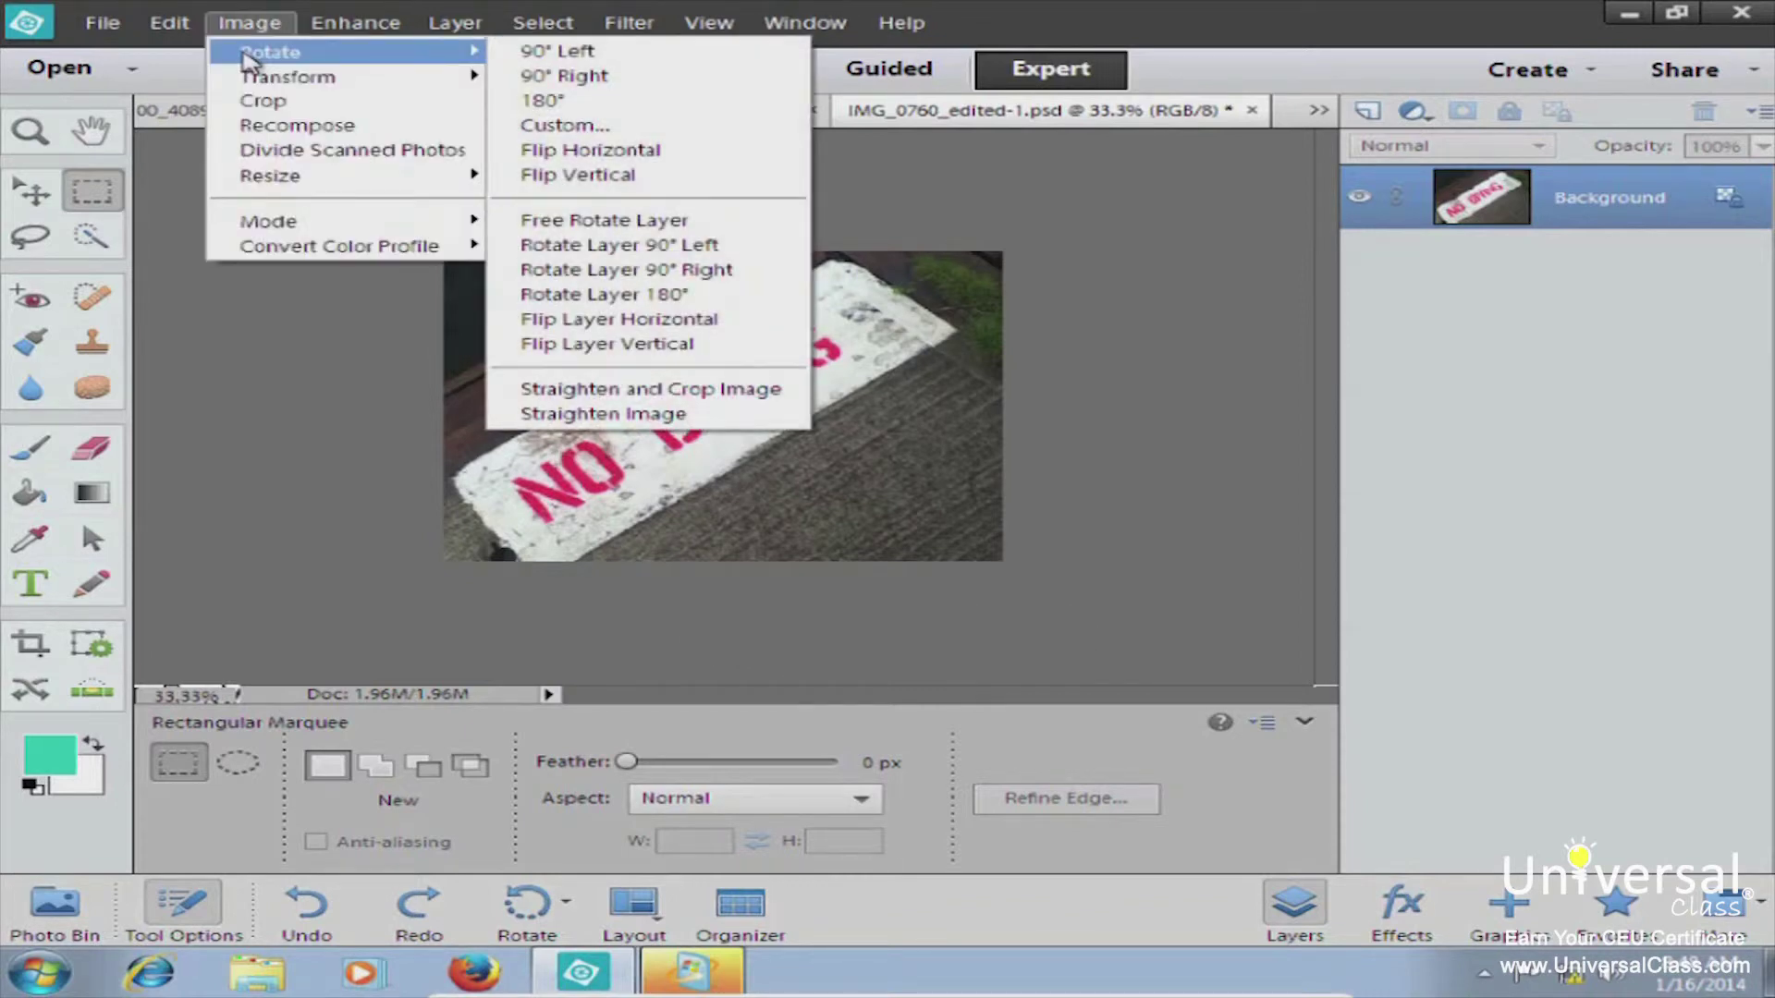
{"action": "left_click", "coordinate": [663, 231]}
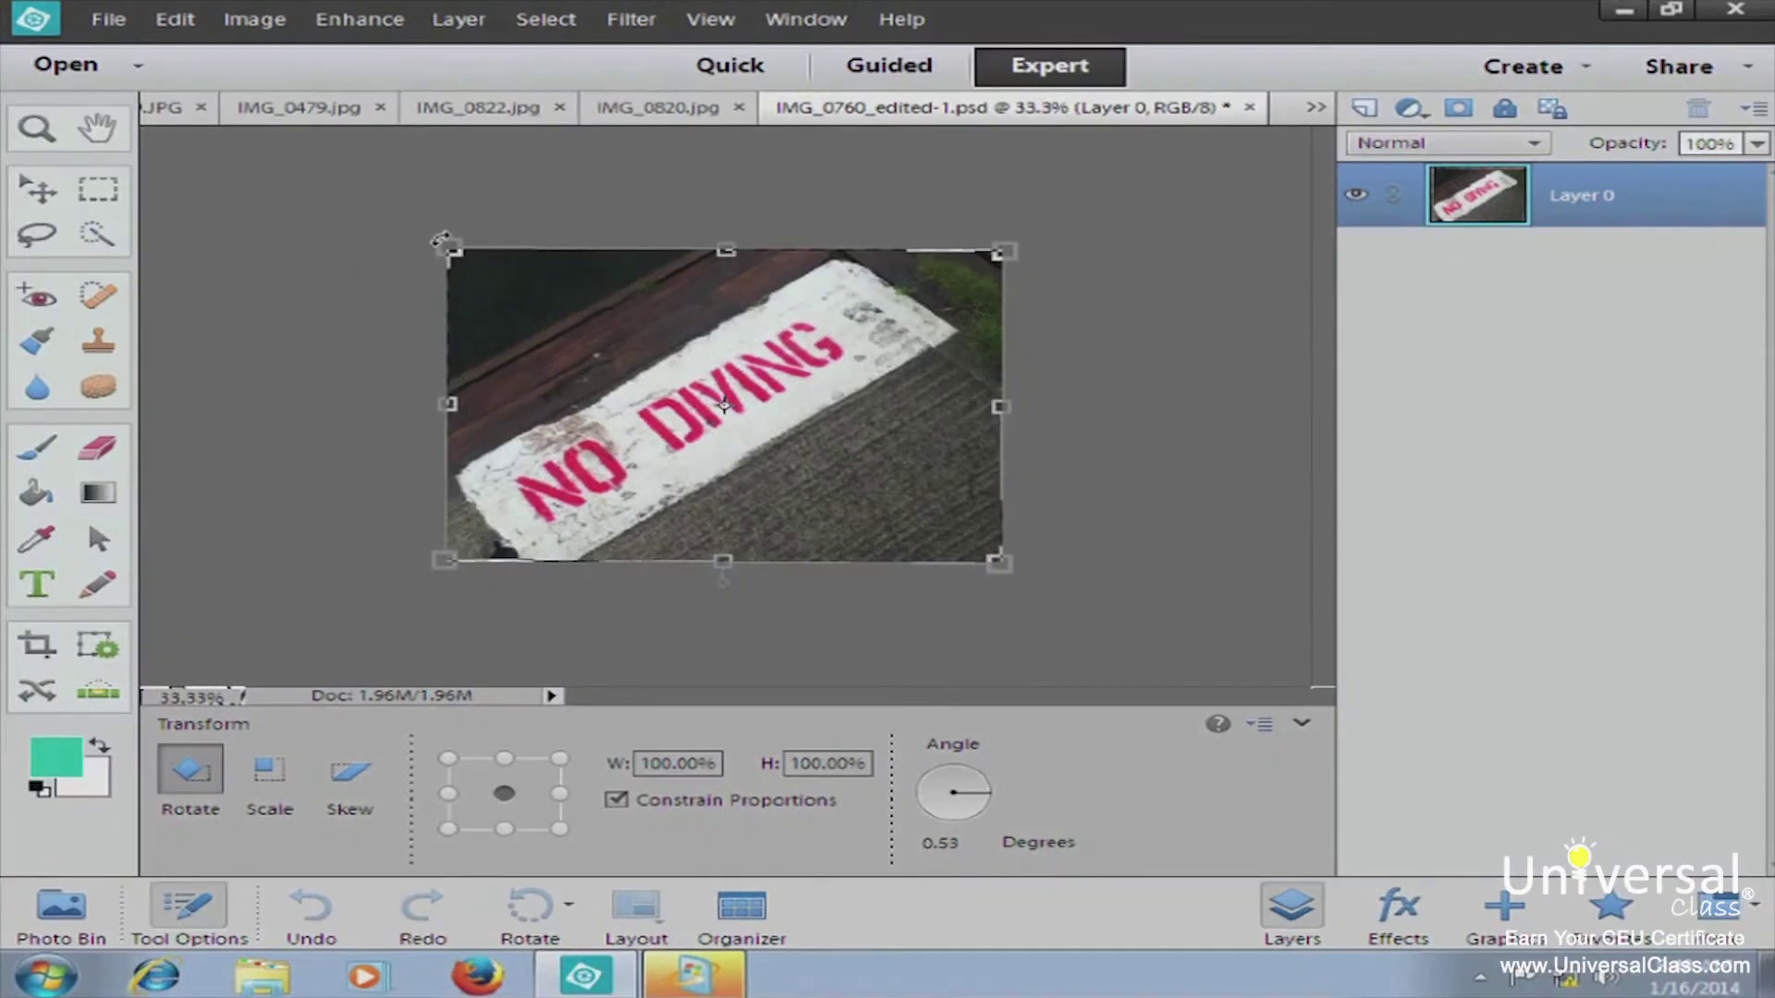
{"action": "left_click_drag", "start_coordinate": [439, 252], "coordinate": [552, 337]}
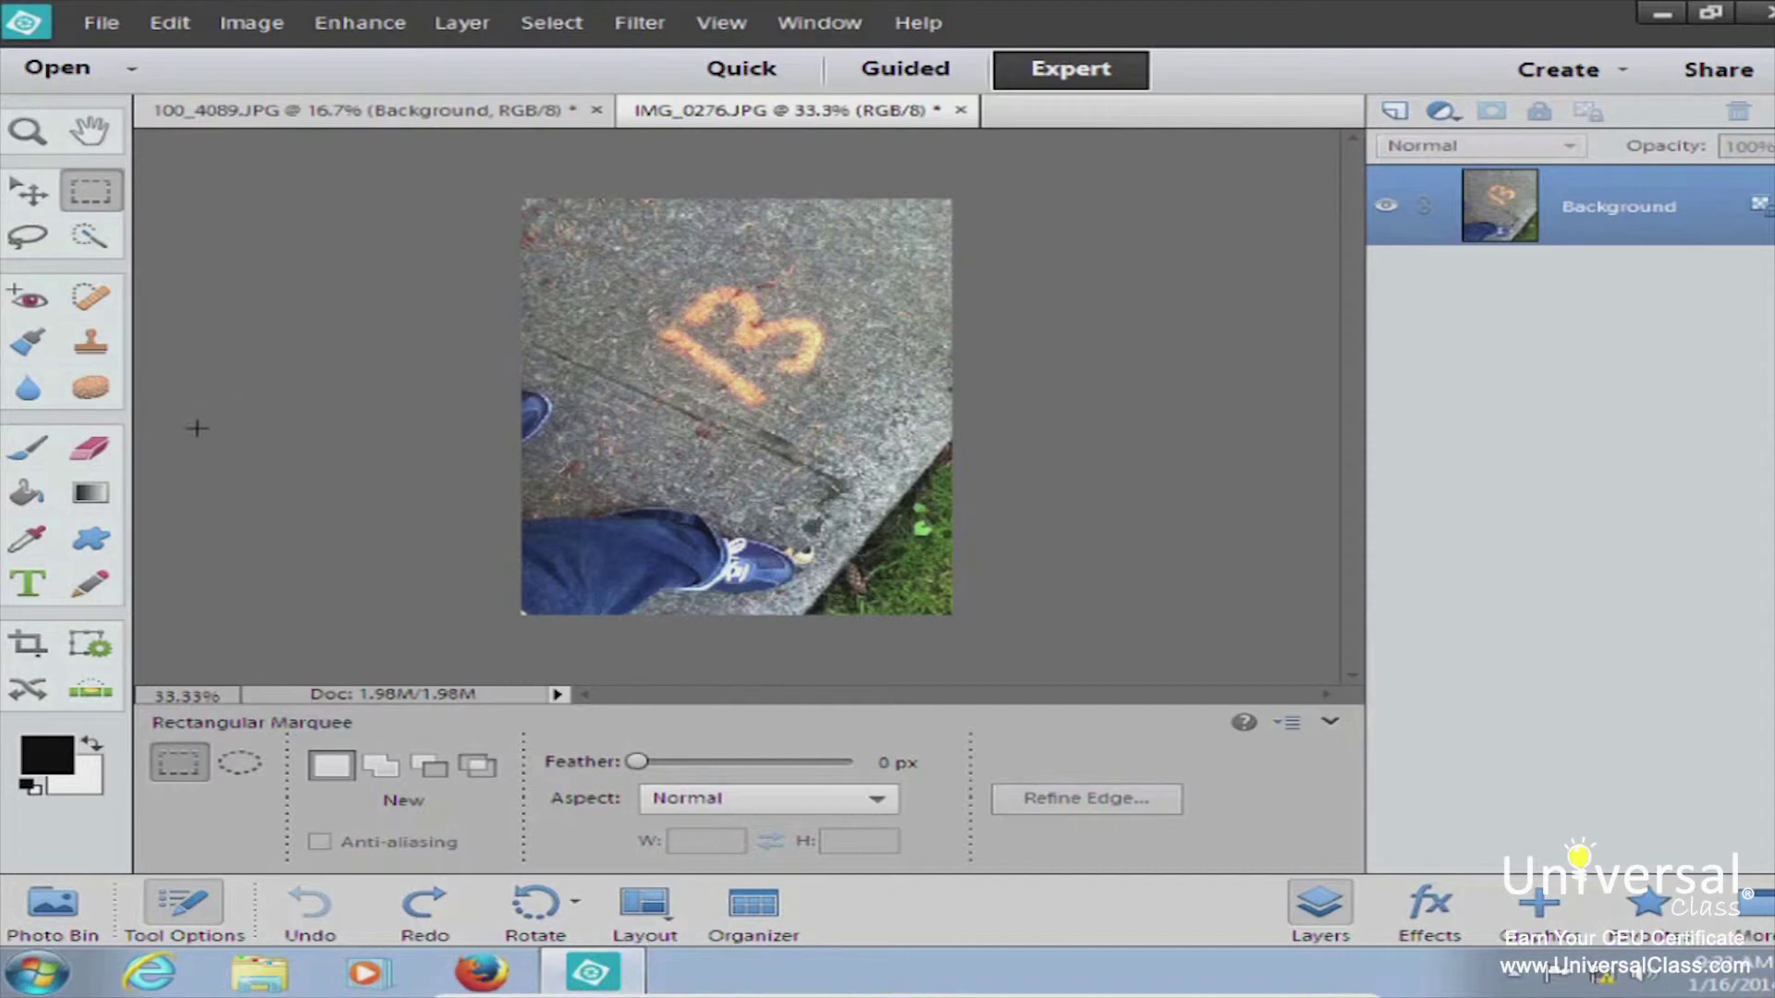
Step: Go through the Blur, Sharpen and Smudge tools, and return to Blur with its strength at 77%
{"action": "left_click", "coordinate": [25, 391]}
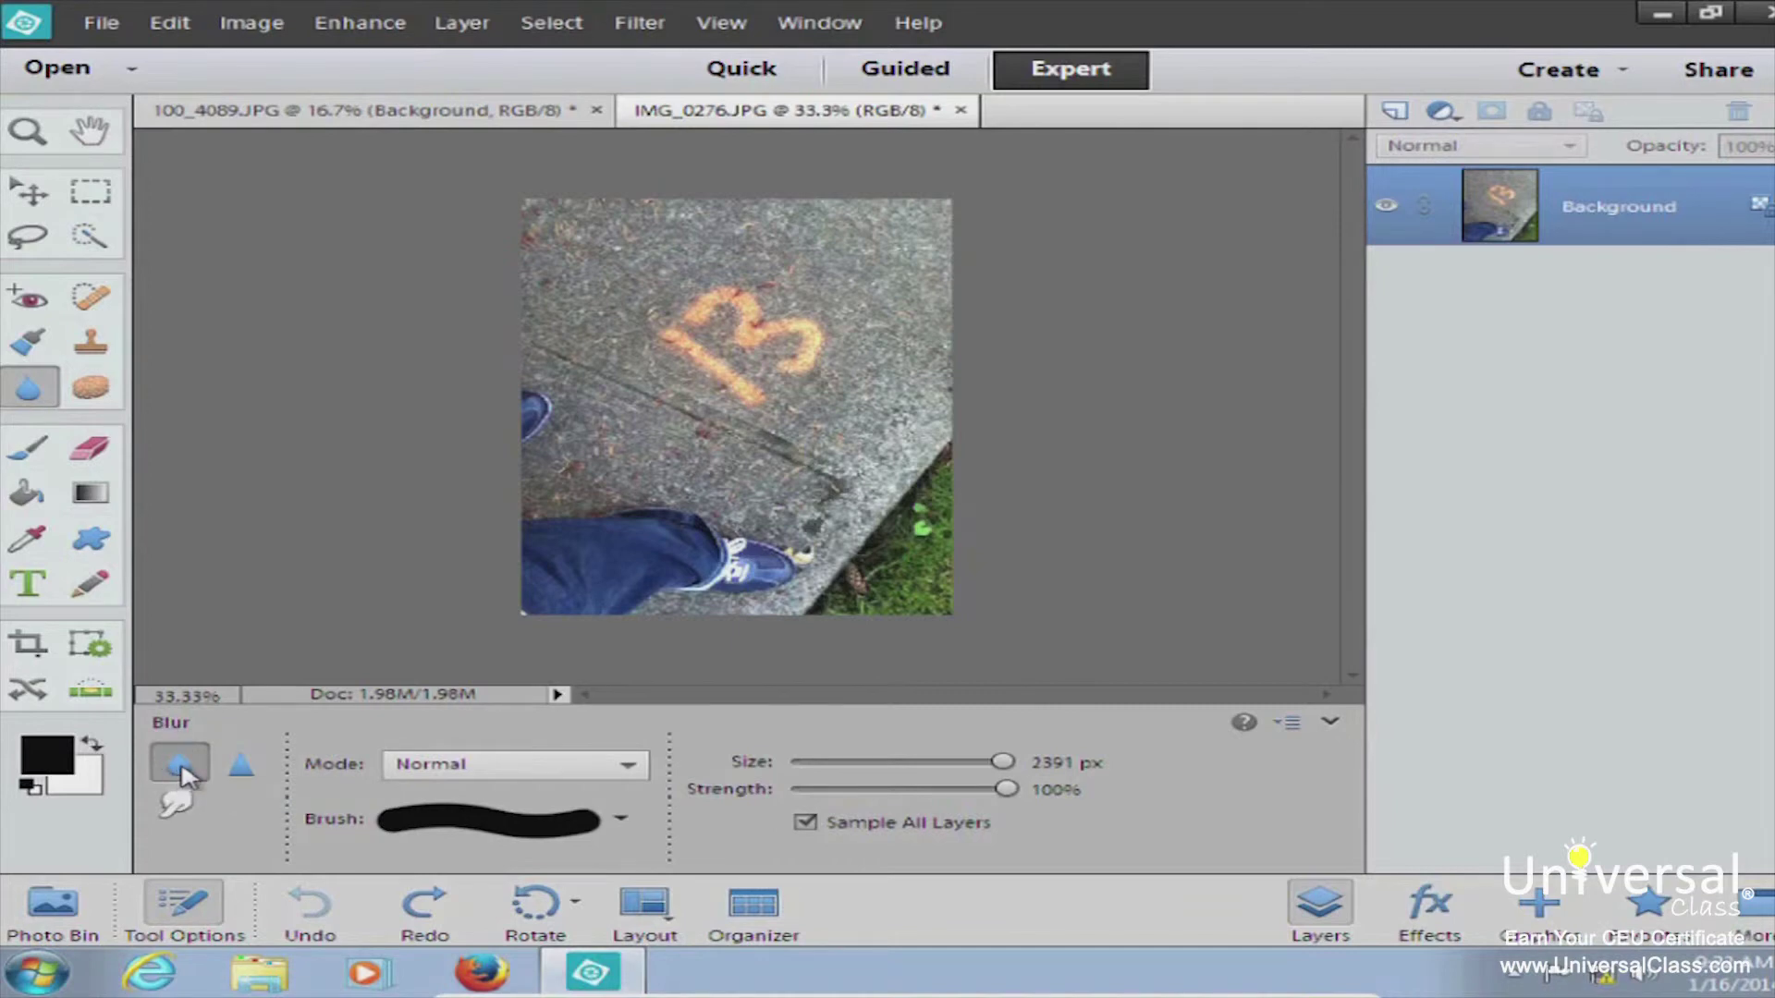
{"action": "left_click", "coordinate": [241, 764]}
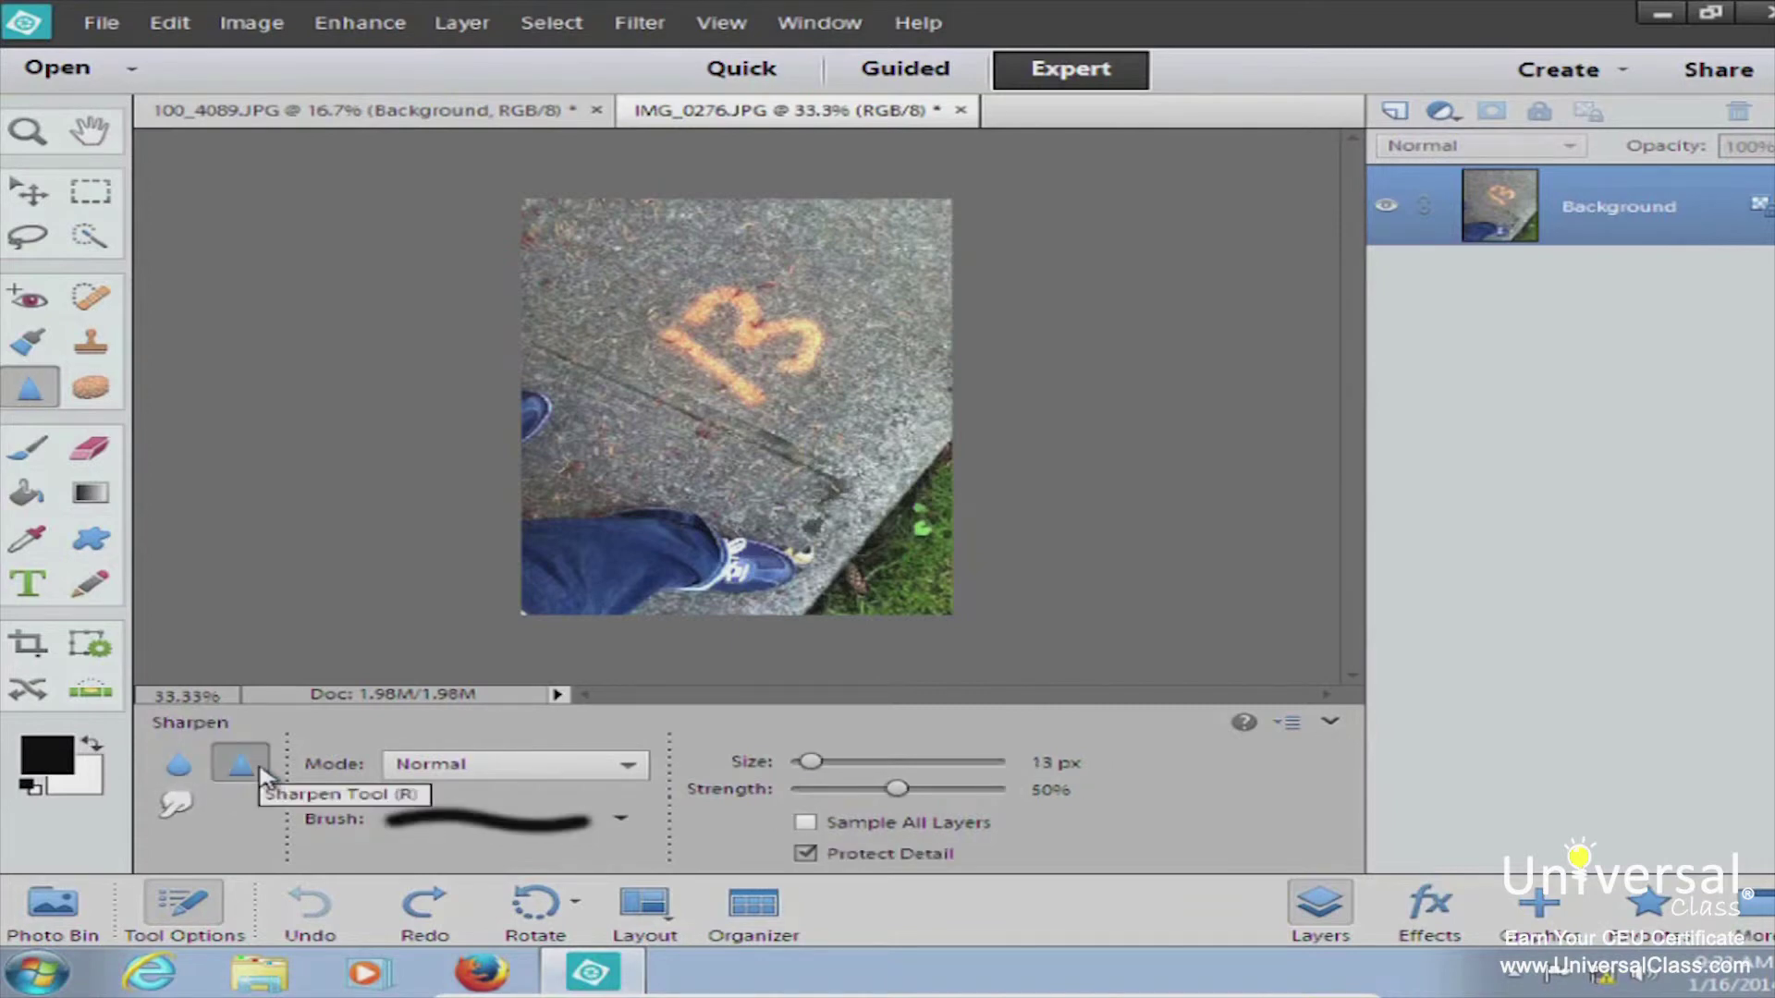
{"action": "left_click", "coordinate": [179, 804]}
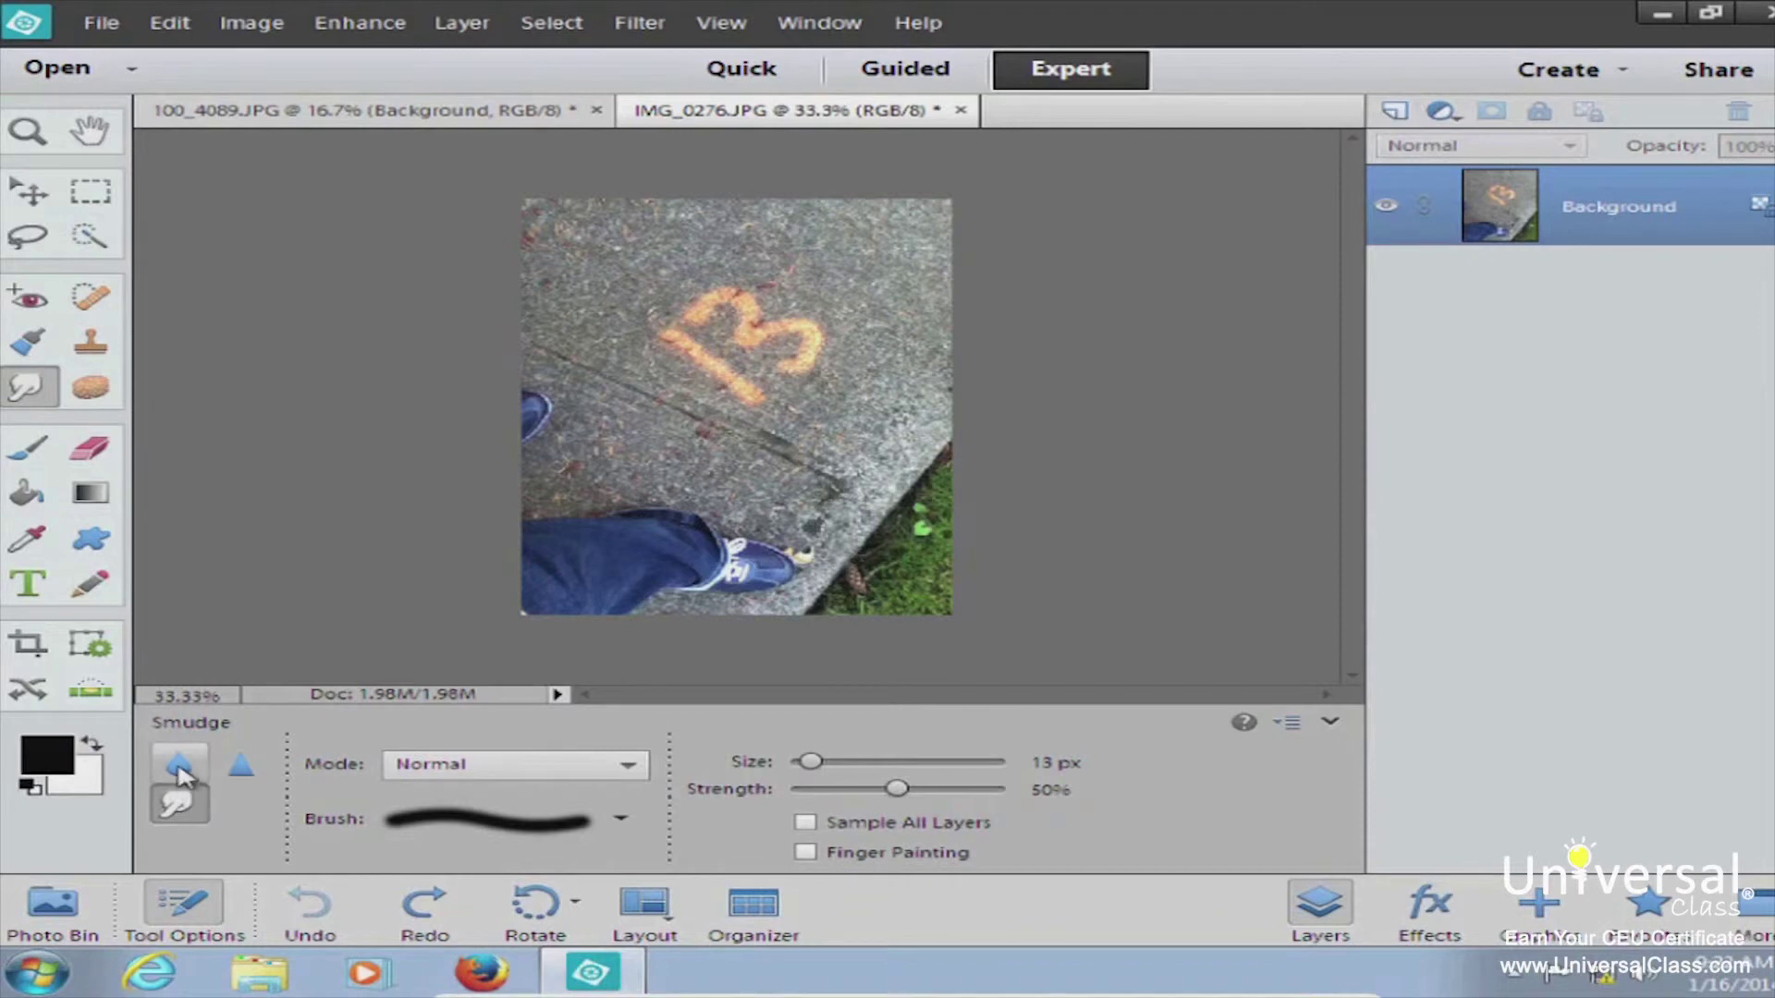
{"action": "left_click", "coordinate": [185, 769]}
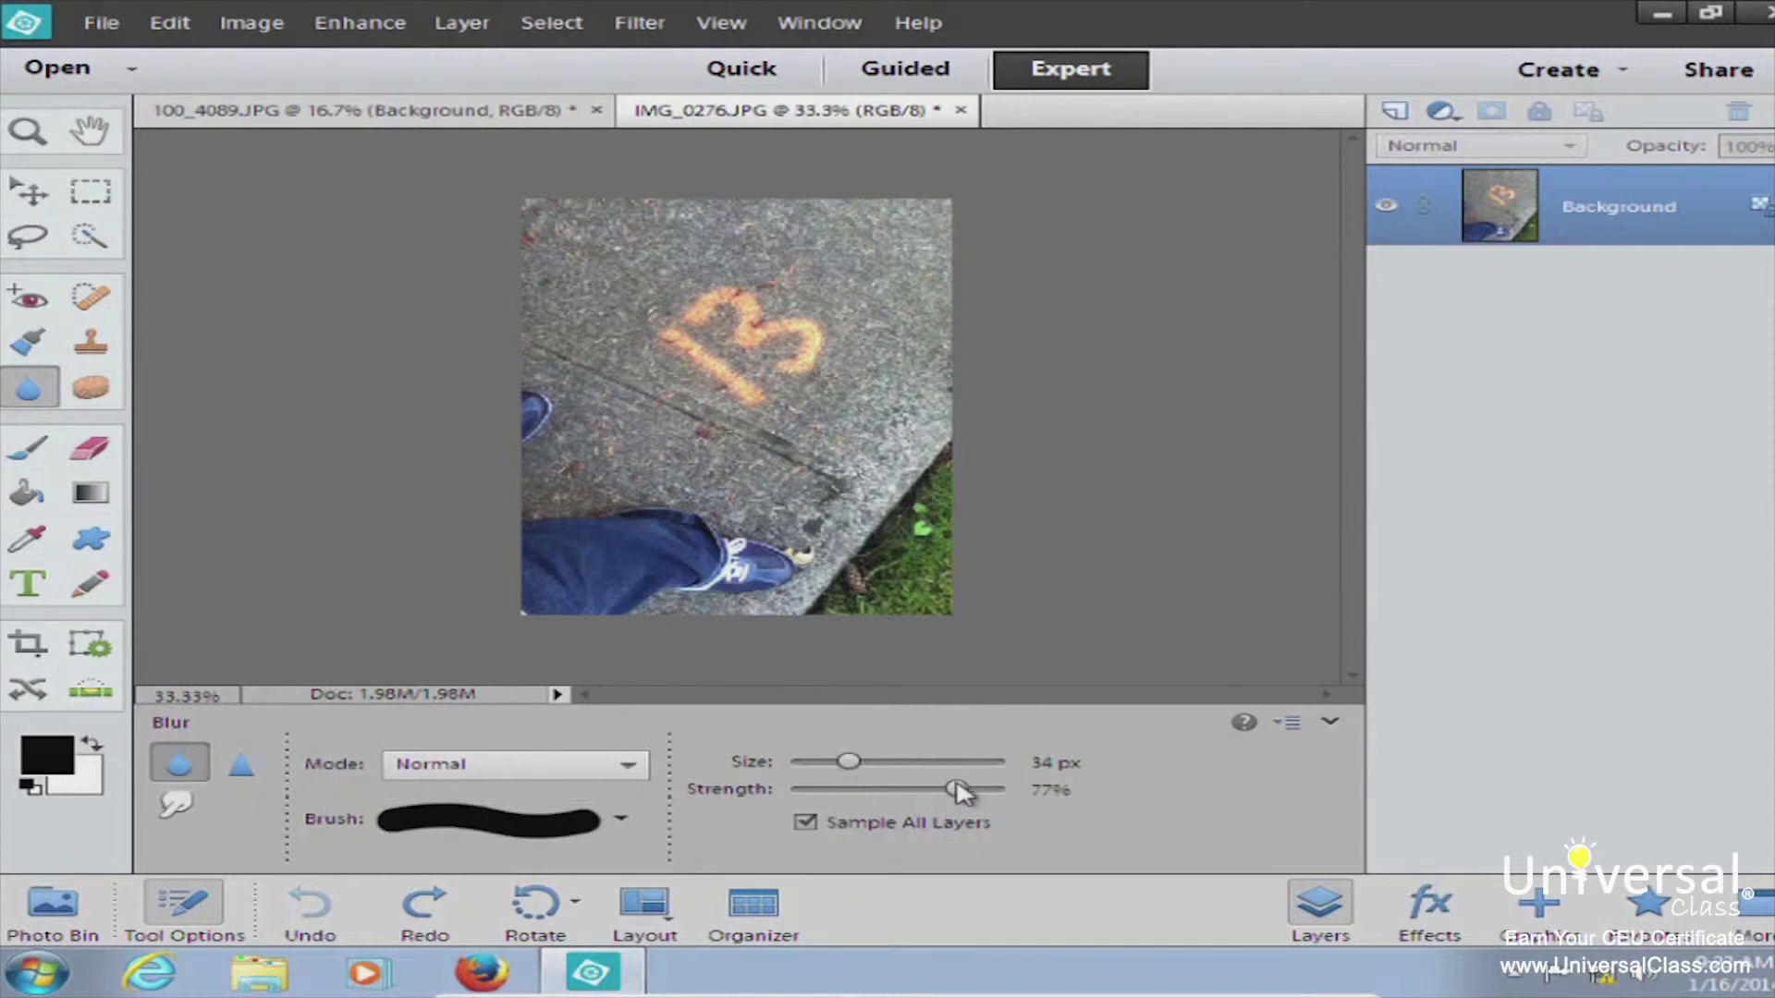
Step: Set the Blur brush size to 205 px and blur the jeans, shoes and pavement down to the grass
{"action": "left_click_drag", "start_coordinate": [850, 761], "coordinate": [928, 764]}
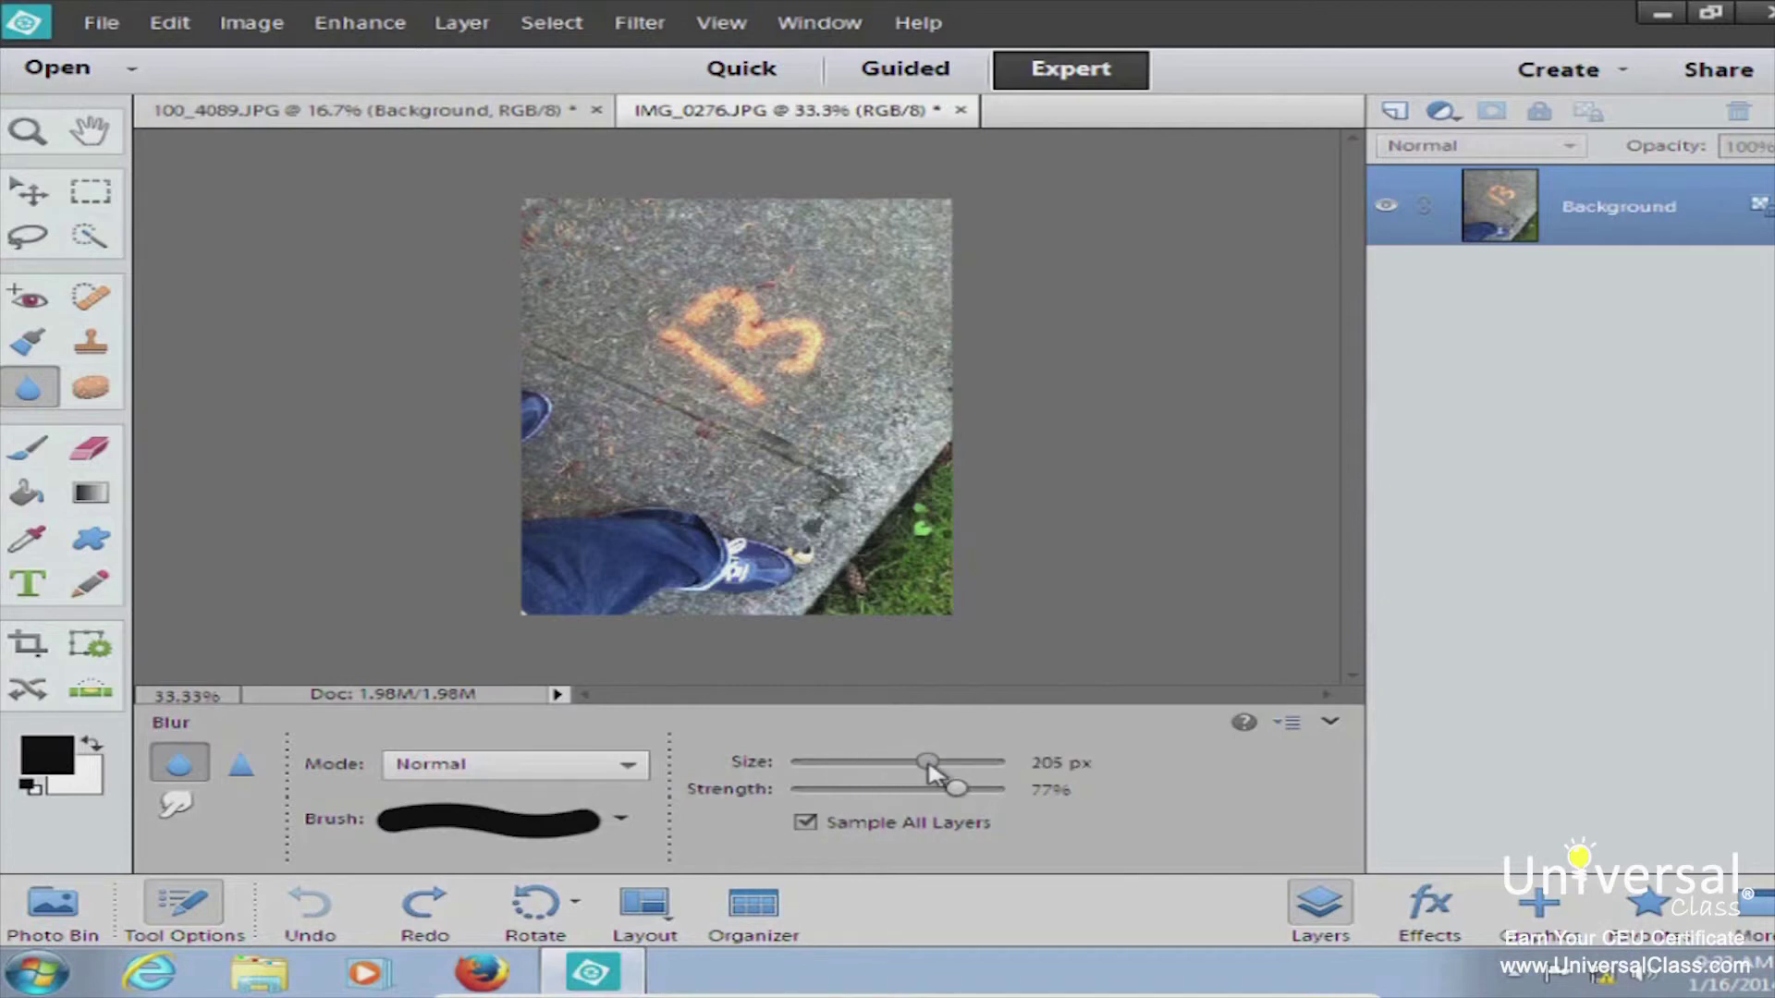
{"action": "mouse_move", "coordinate": [658, 563]}
{"action": "left_mouse_down"}
{"action": "mouse_move", "coordinate": [755, 569]}
{"action": "mouse_move", "coordinate": [639, 540]}
{"action": "mouse_move", "coordinate": [571, 571]}
{"action": "mouse_move", "coordinate": [523, 464]}
{"action": "left_mouse_up"}
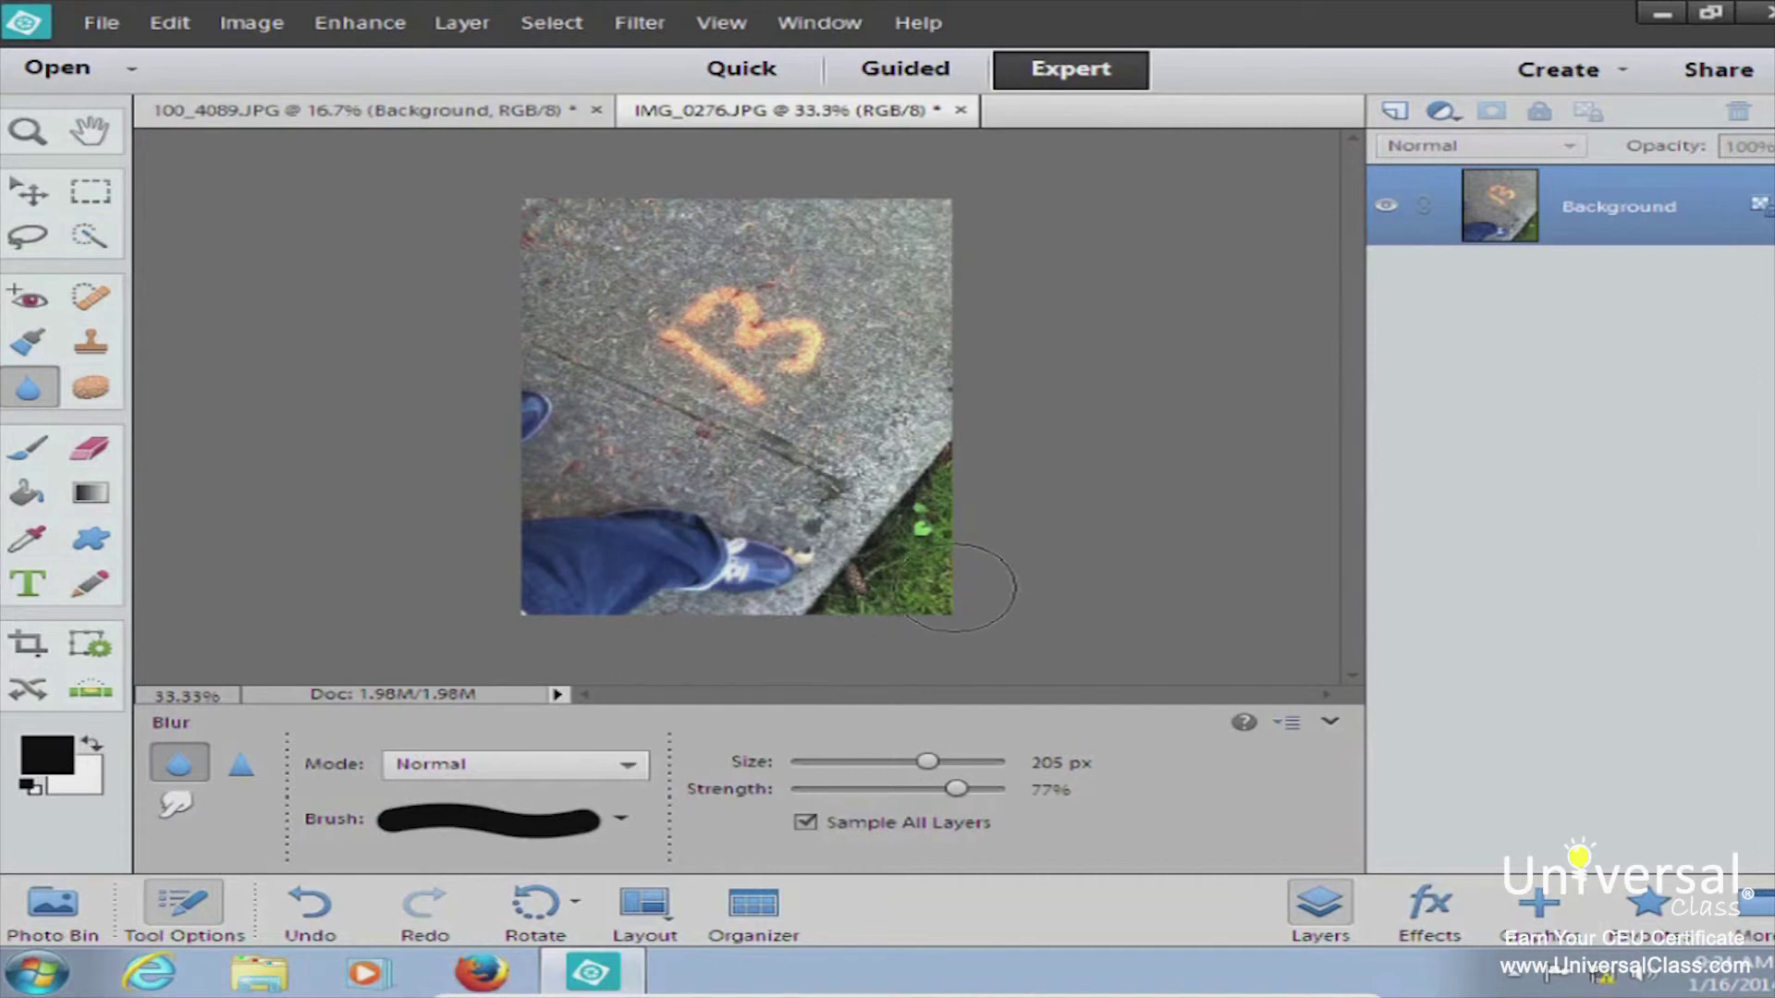
{"action": "mouse_move", "coordinate": [585, 217]}
{"action": "left_mouse_down"}
{"action": "mouse_move", "coordinate": [528, 275]}
{"action": "mouse_move", "coordinate": [524, 386]}
{"action": "mouse_move", "coordinate": [528, 238]}
{"action": "mouse_move", "coordinate": [571, 214]}
{"action": "mouse_move", "coordinate": [799, 200]}
{"action": "mouse_move", "coordinate": [958, 223]}
{"action": "mouse_move", "coordinate": [983, 323]}
{"action": "mouse_move", "coordinate": [970, 543]}
{"action": "mouse_move", "coordinate": [925, 599]}
{"action": "mouse_move", "coordinate": [883, 589]}
{"action": "left_mouse_up"}
Step: Switch to the Sharpen tool, choose the hard 5 px default brush enlarged to 31 px, and sharpen the orange number 13
{"action": "left_click", "coordinate": [242, 765]}
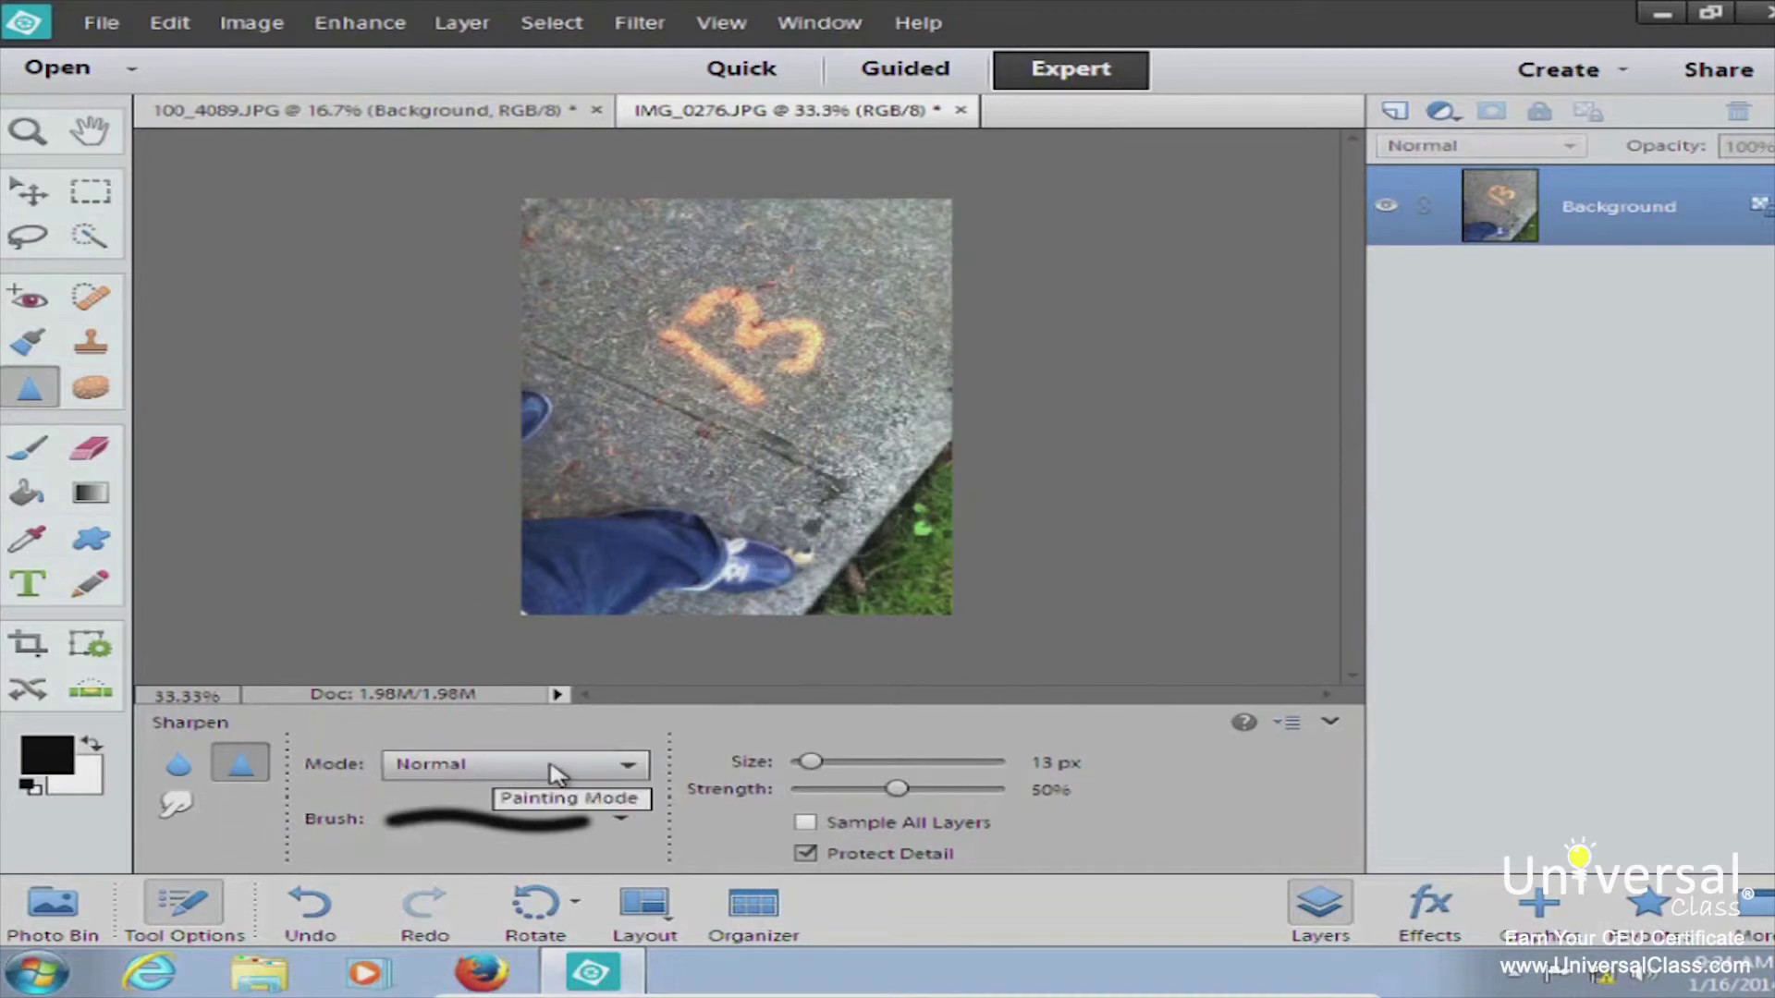
{"action": "left_click", "coordinate": [525, 821]}
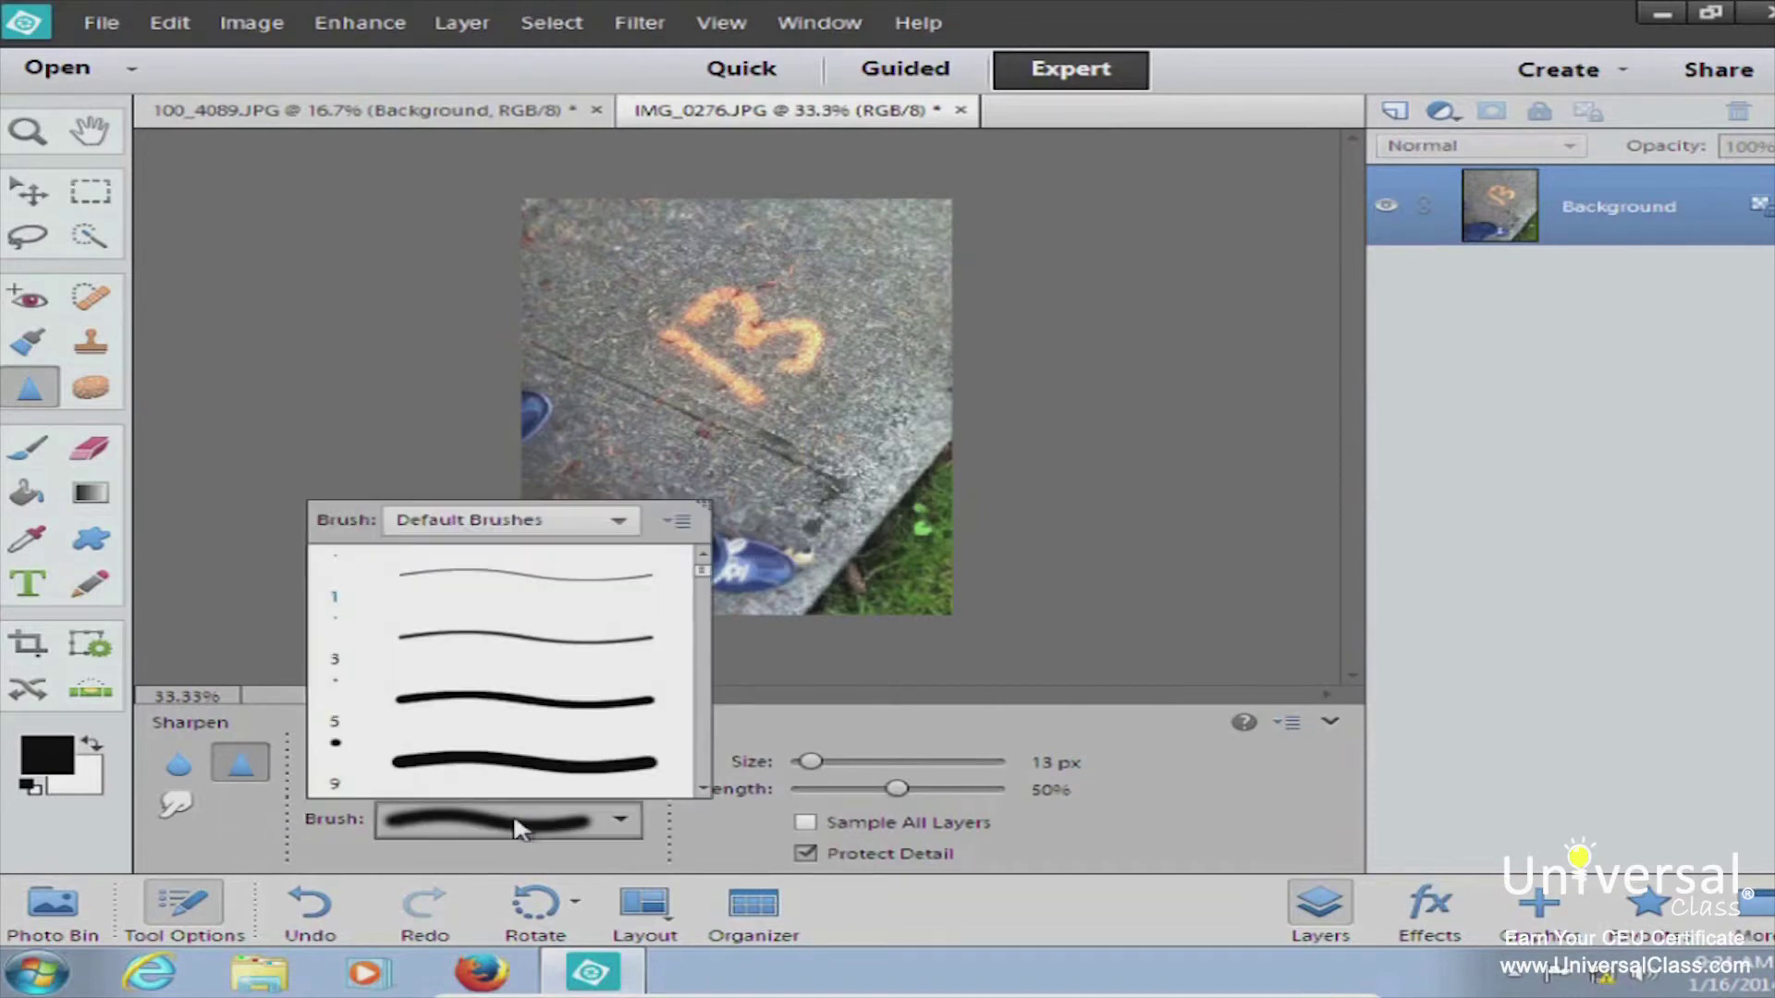
{"action": "left_click", "coordinate": [517, 699]}
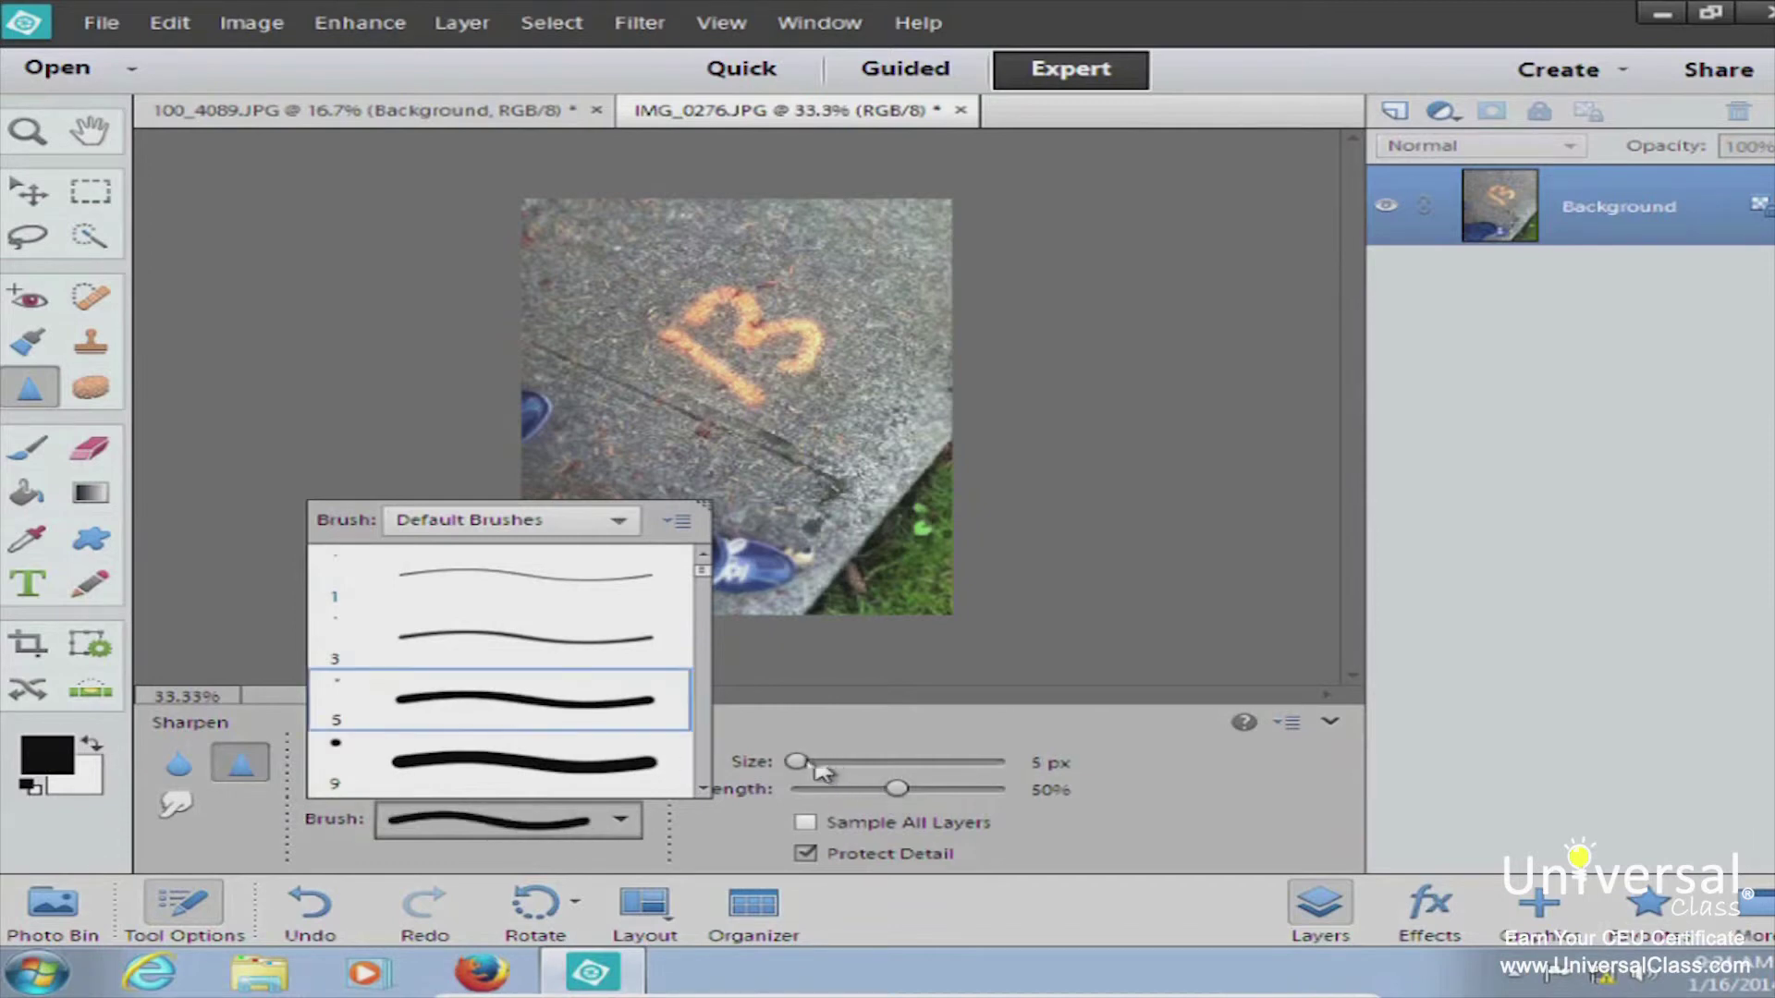
{"action": "left_click", "coordinate": [788, 763]}
{"action": "left_click_drag", "start_coordinate": [789, 763], "coordinate": [842, 761]}
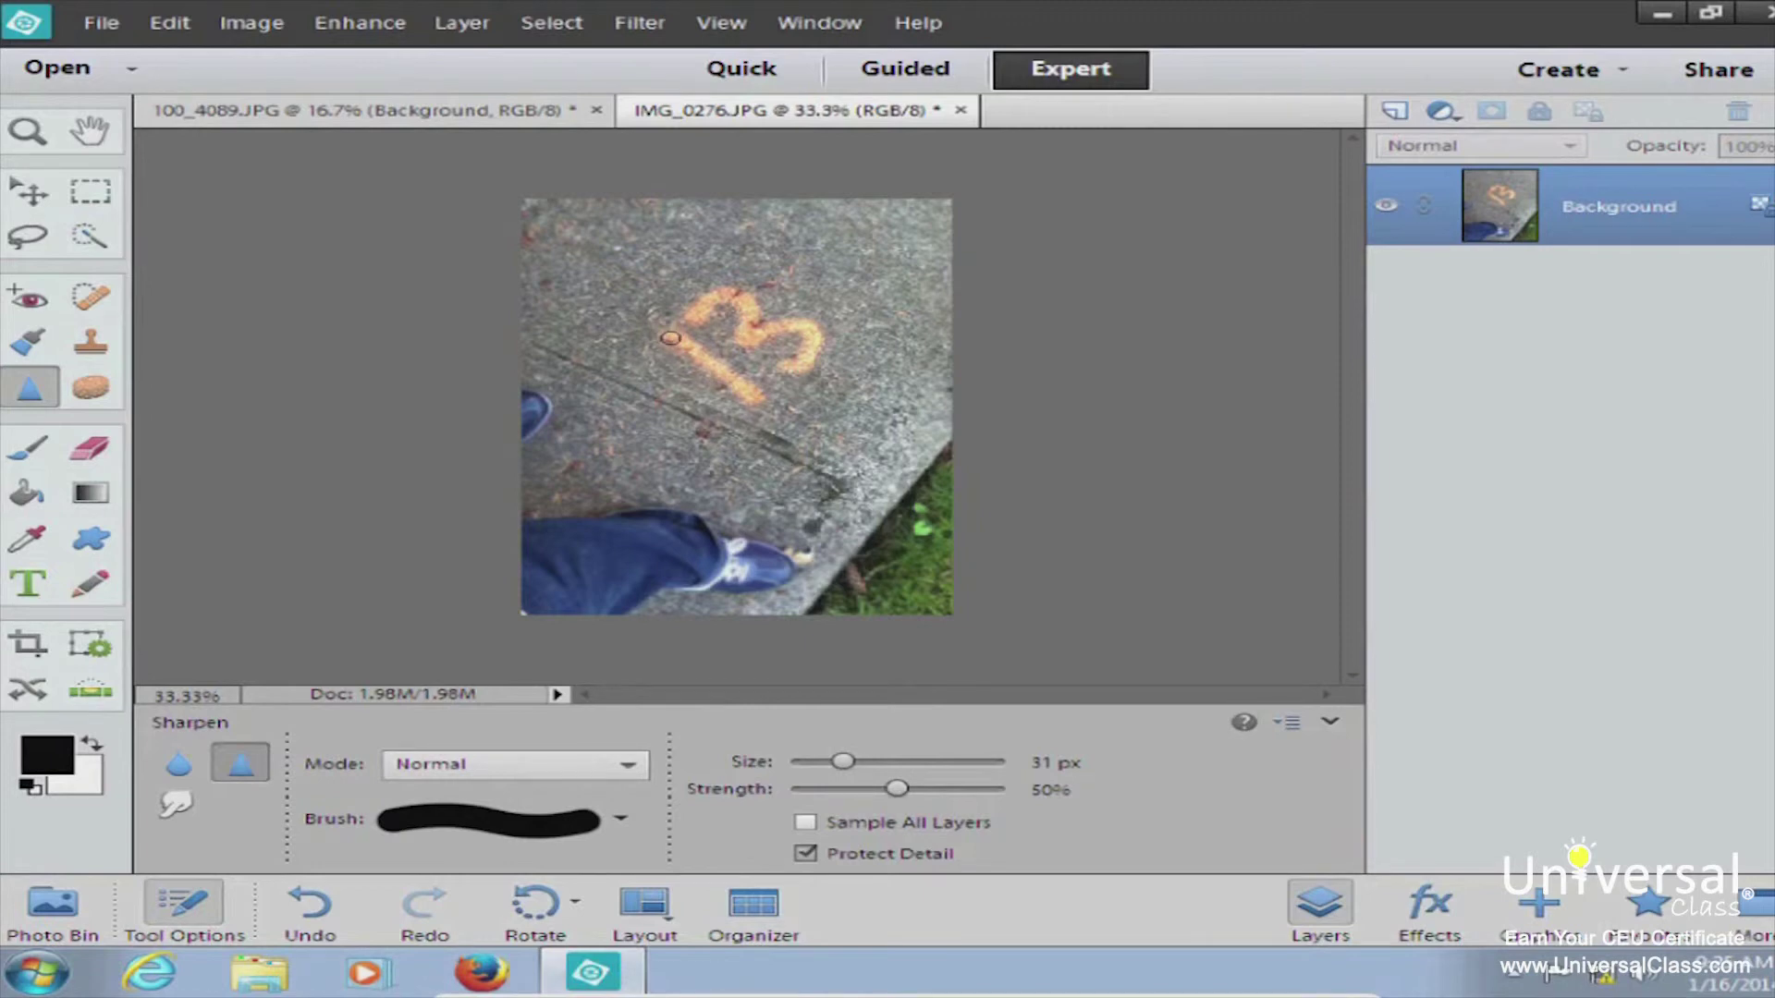
{"action": "mouse_move", "coordinate": [671, 338]}
{"action": "left_mouse_down"}
{"action": "mouse_move", "coordinate": [756, 396]}
{"action": "mouse_move", "coordinate": [665, 330]}
{"action": "mouse_move", "coordinate": [742, 399]}
{"action": "mouse_move", "coordinate": [738, 355]}
{"action": "mouse_move", "coordinate": [683, 317]}
{"action": "mouse_move", "coordinate": [717, 291]}
{"action": "mouse_move", "coordinate": [740, 298]}
{"action": "mouse_move", "coordinate": [744, 343]}
{"action": "mouse_move", "coordinate": [803, 327]}
{"action": "mouse_move", "coordinate": [784, 365]}
{"action": "left_mouse_up"}
Step: Switch to the Smudge tool, set its size to 34 px, and smudge the grass in the lower-right corner of the photo
{"action": "left_click", "coordinate": [167, 808]}
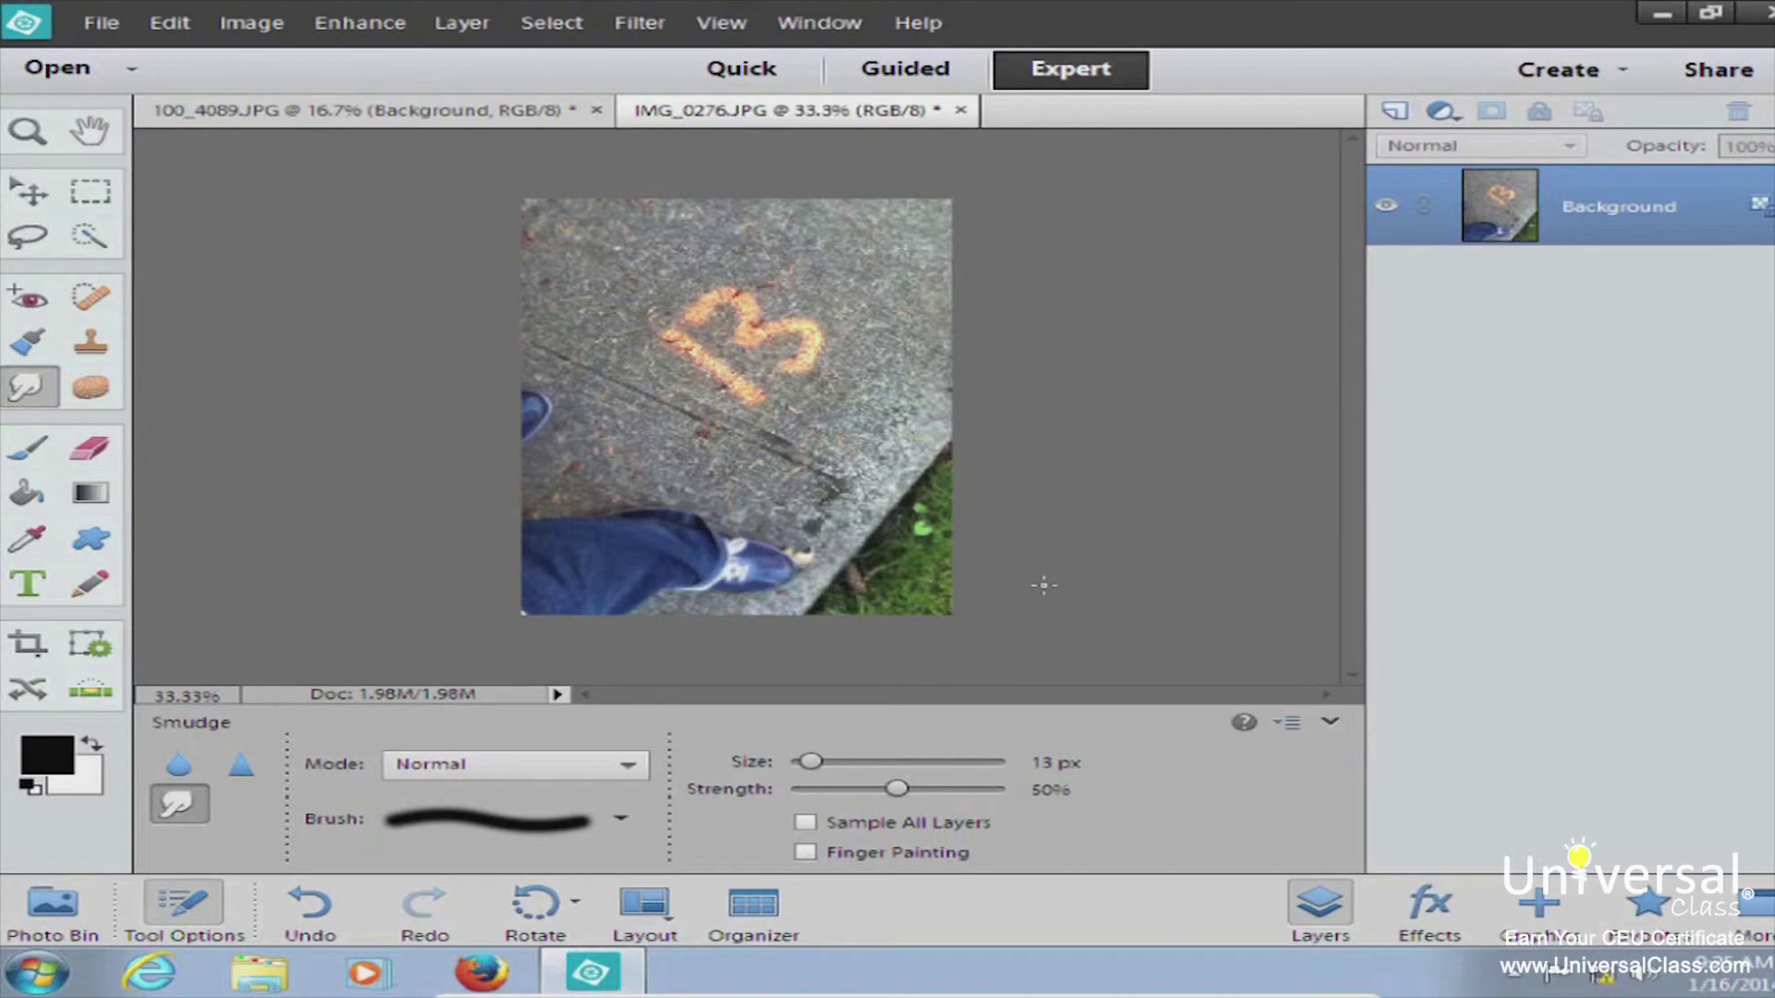
{"action": "left_click_drag", "start_coordinate": [813, 762], "coordinate": [854, 769]}
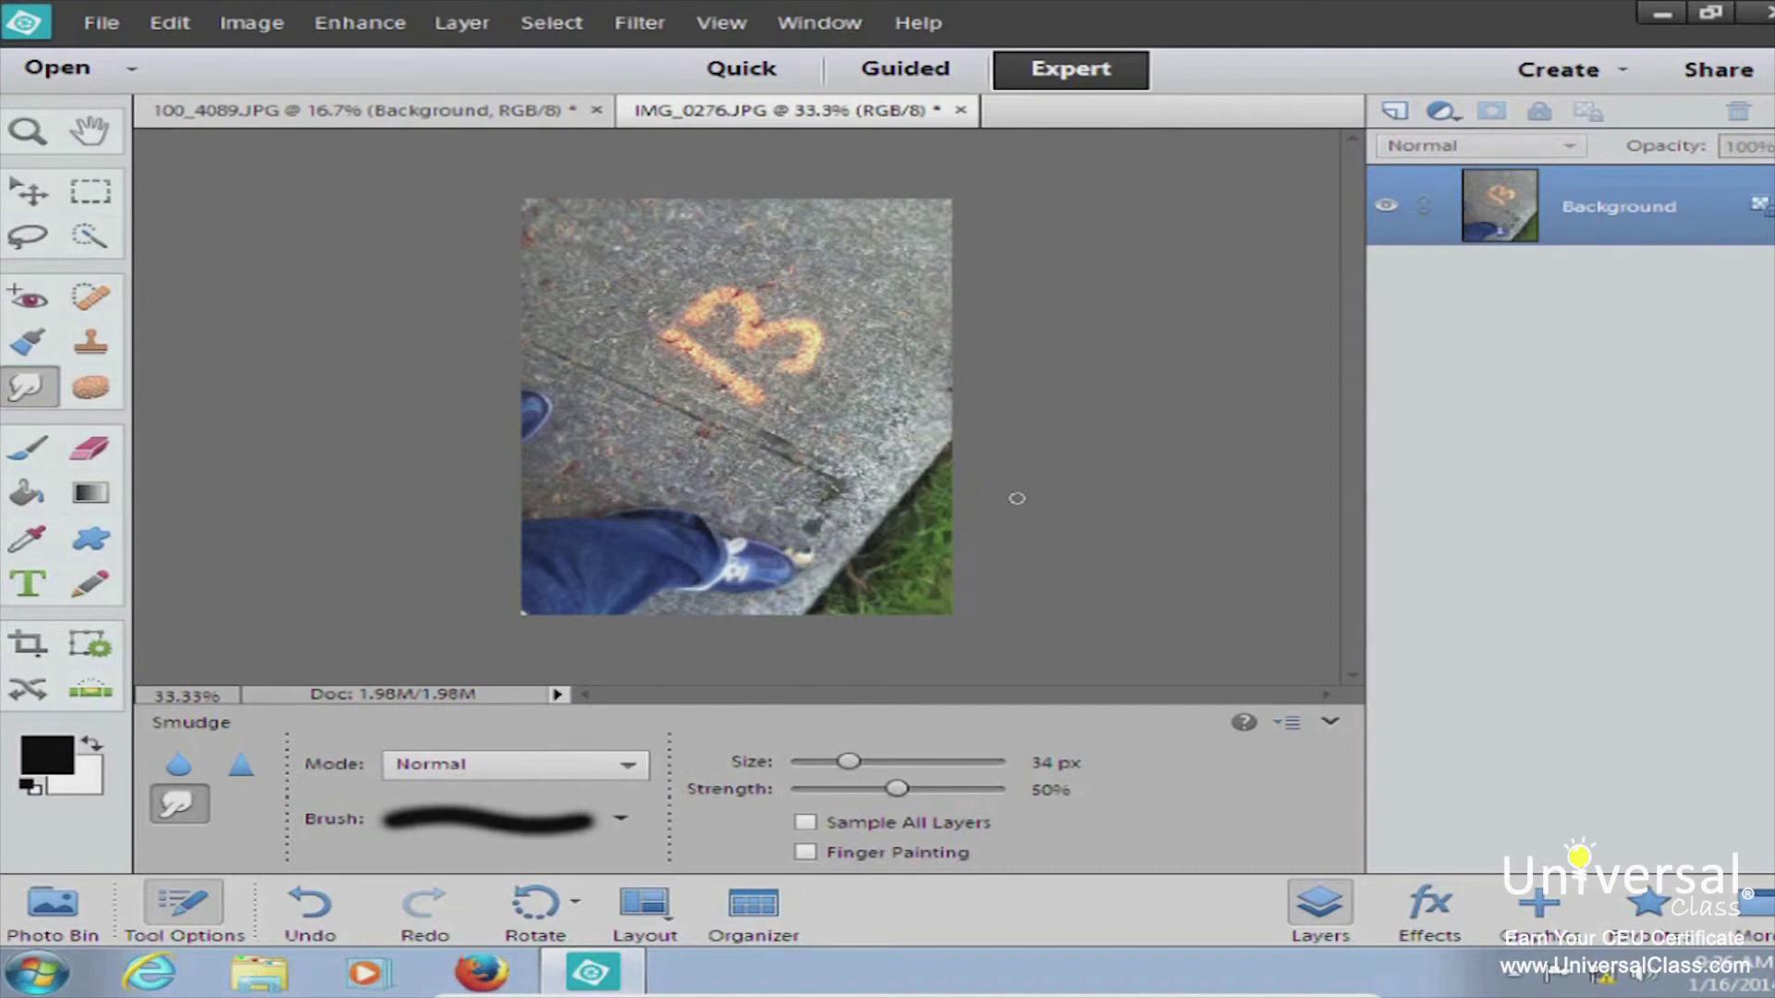
Step: Switch to the Sponge tool, try its Saturate and Desaturate modes, and leave the mode set to Saturate
{"action": "left_click", "coordinate": [95, 390]}
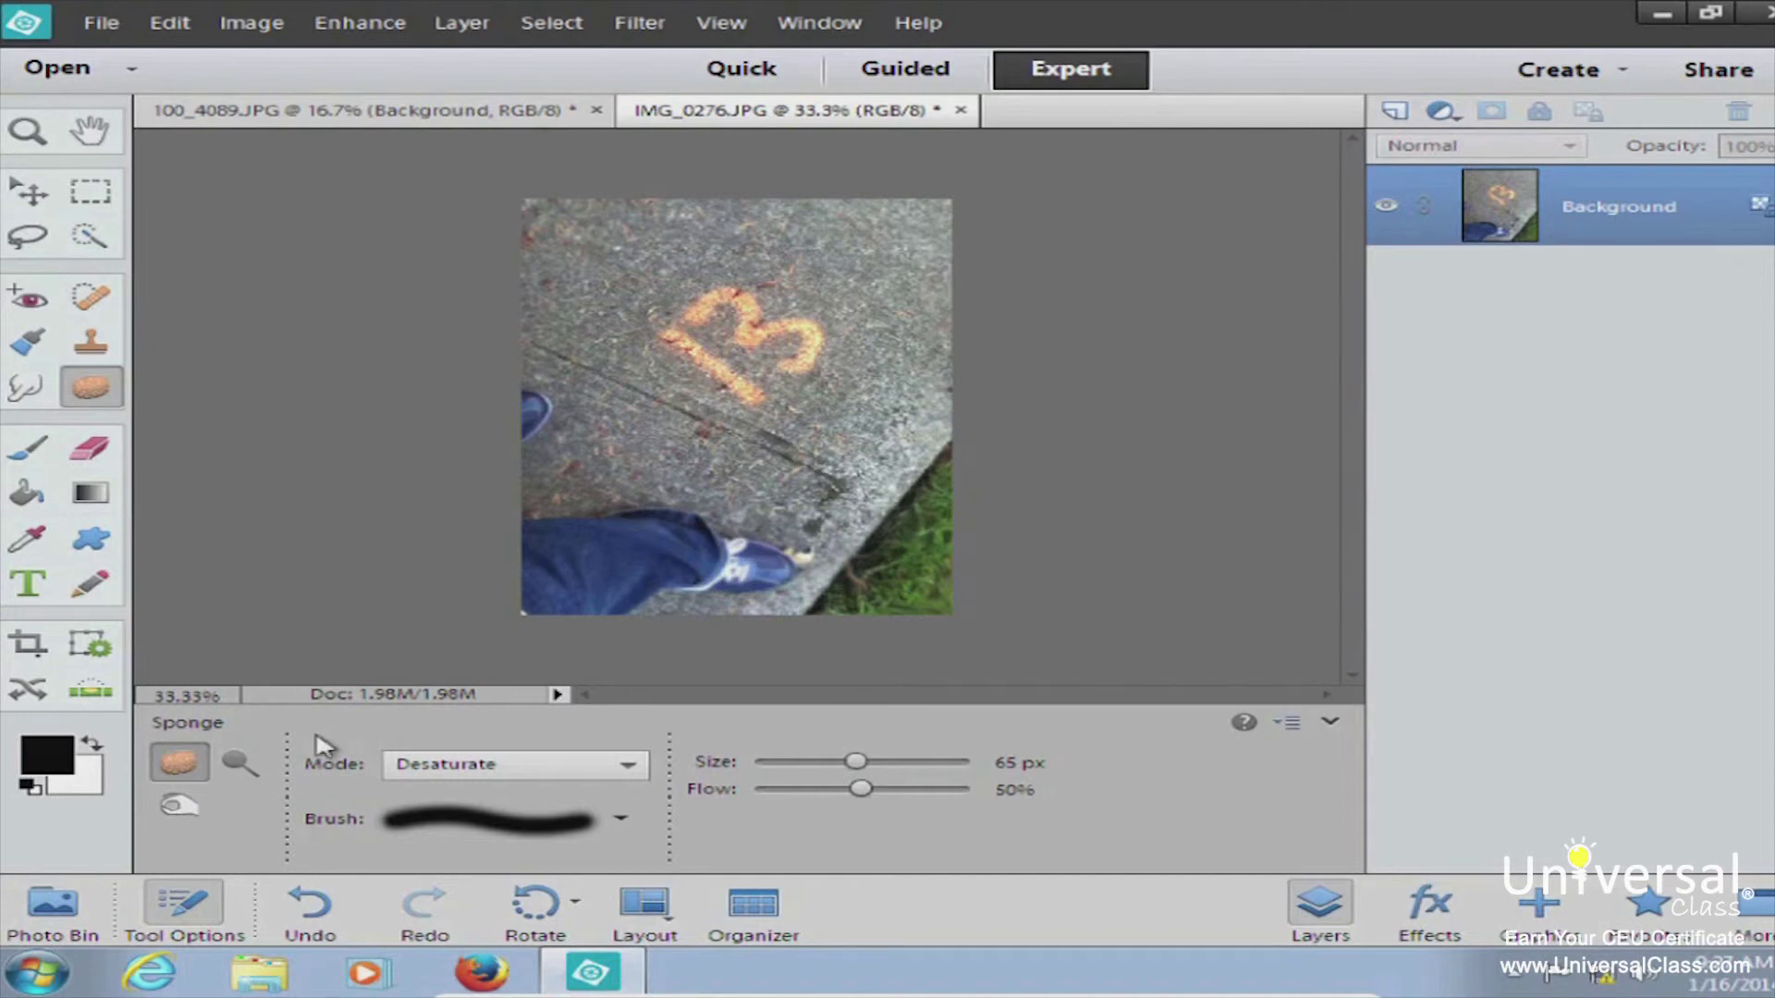
{"action": "left_click", "coordinate": [453, 773]}
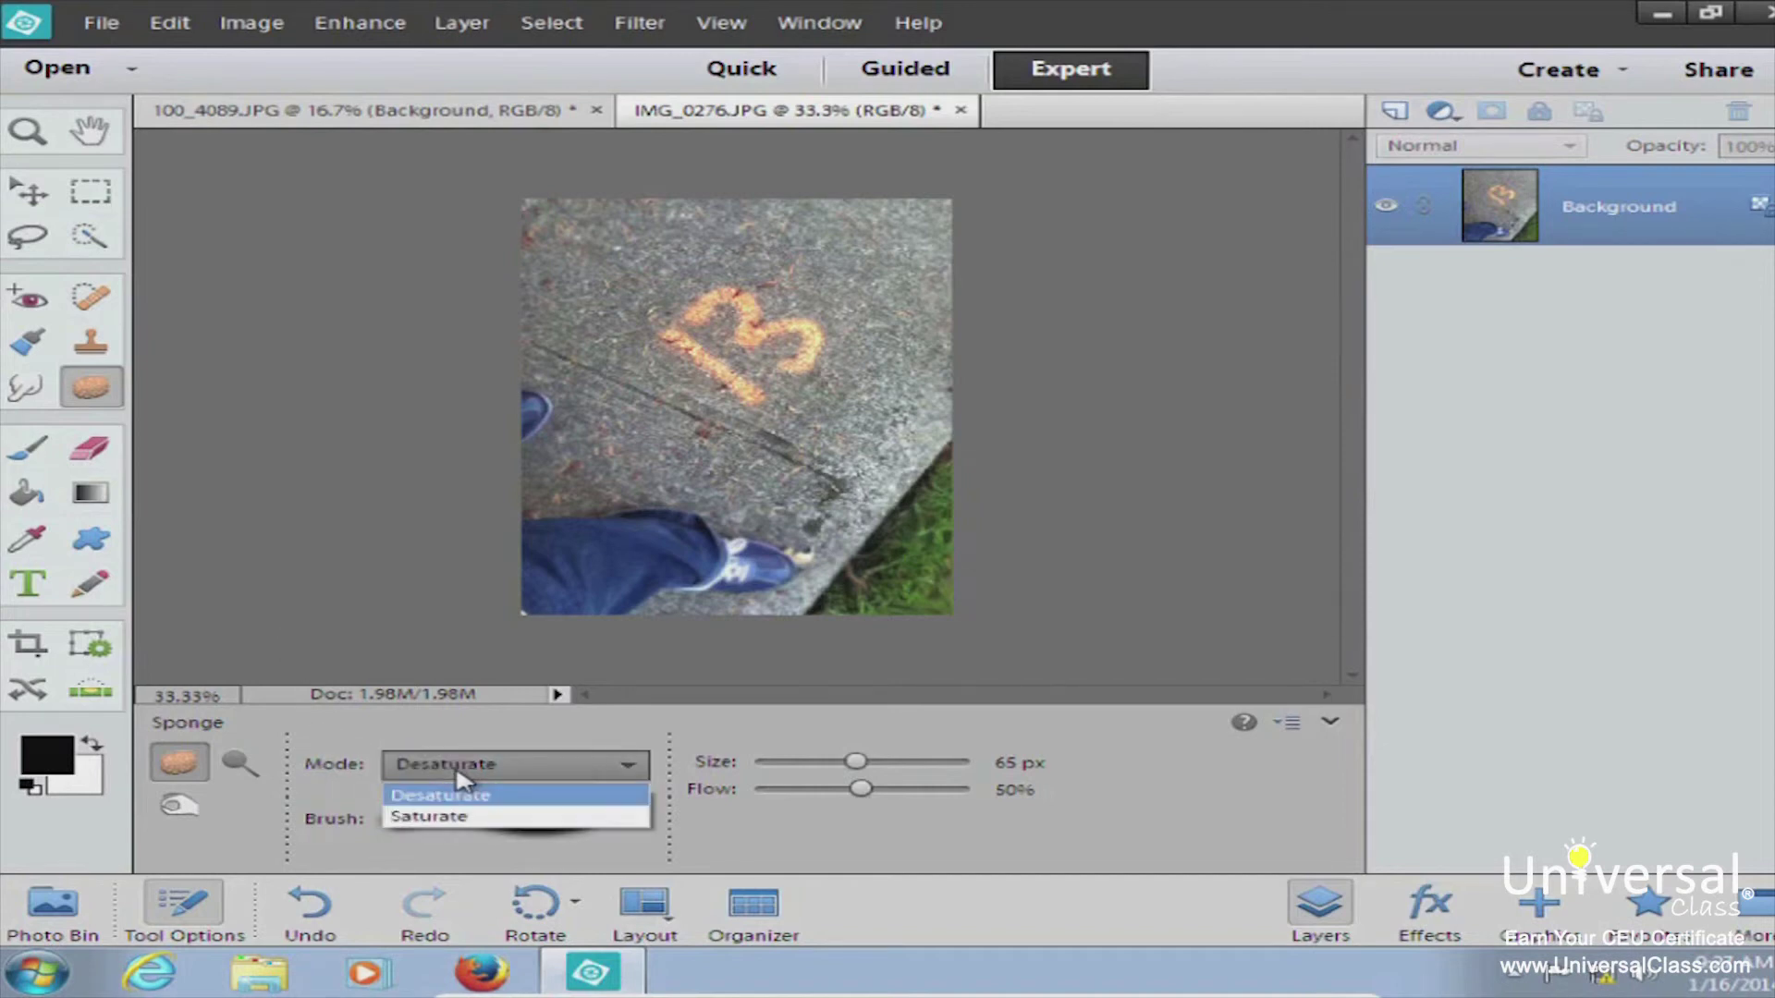
{"action": "left_click", "coordinate": [465, 817]}
{"action": "left_click", "coordinate": [453, 765]}
{"action": "left_click", "coordinate": [470, 796]}
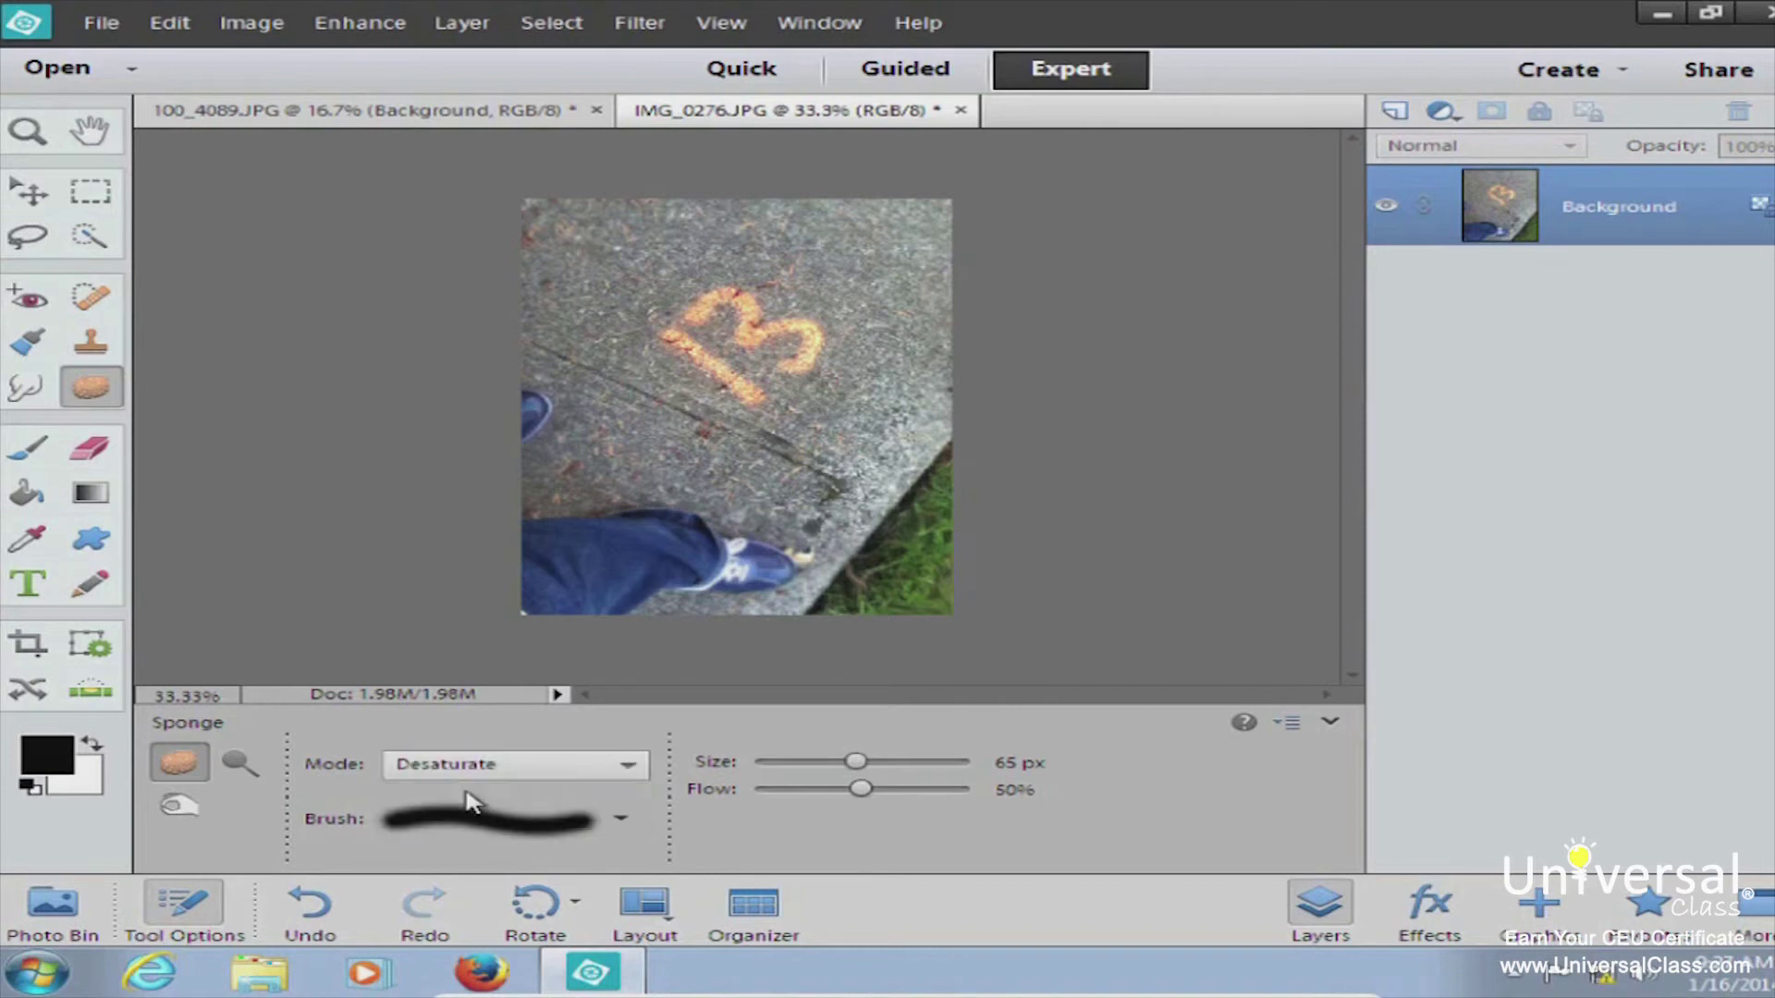
{"action": "left_click", "coordinate": [522, 768]}
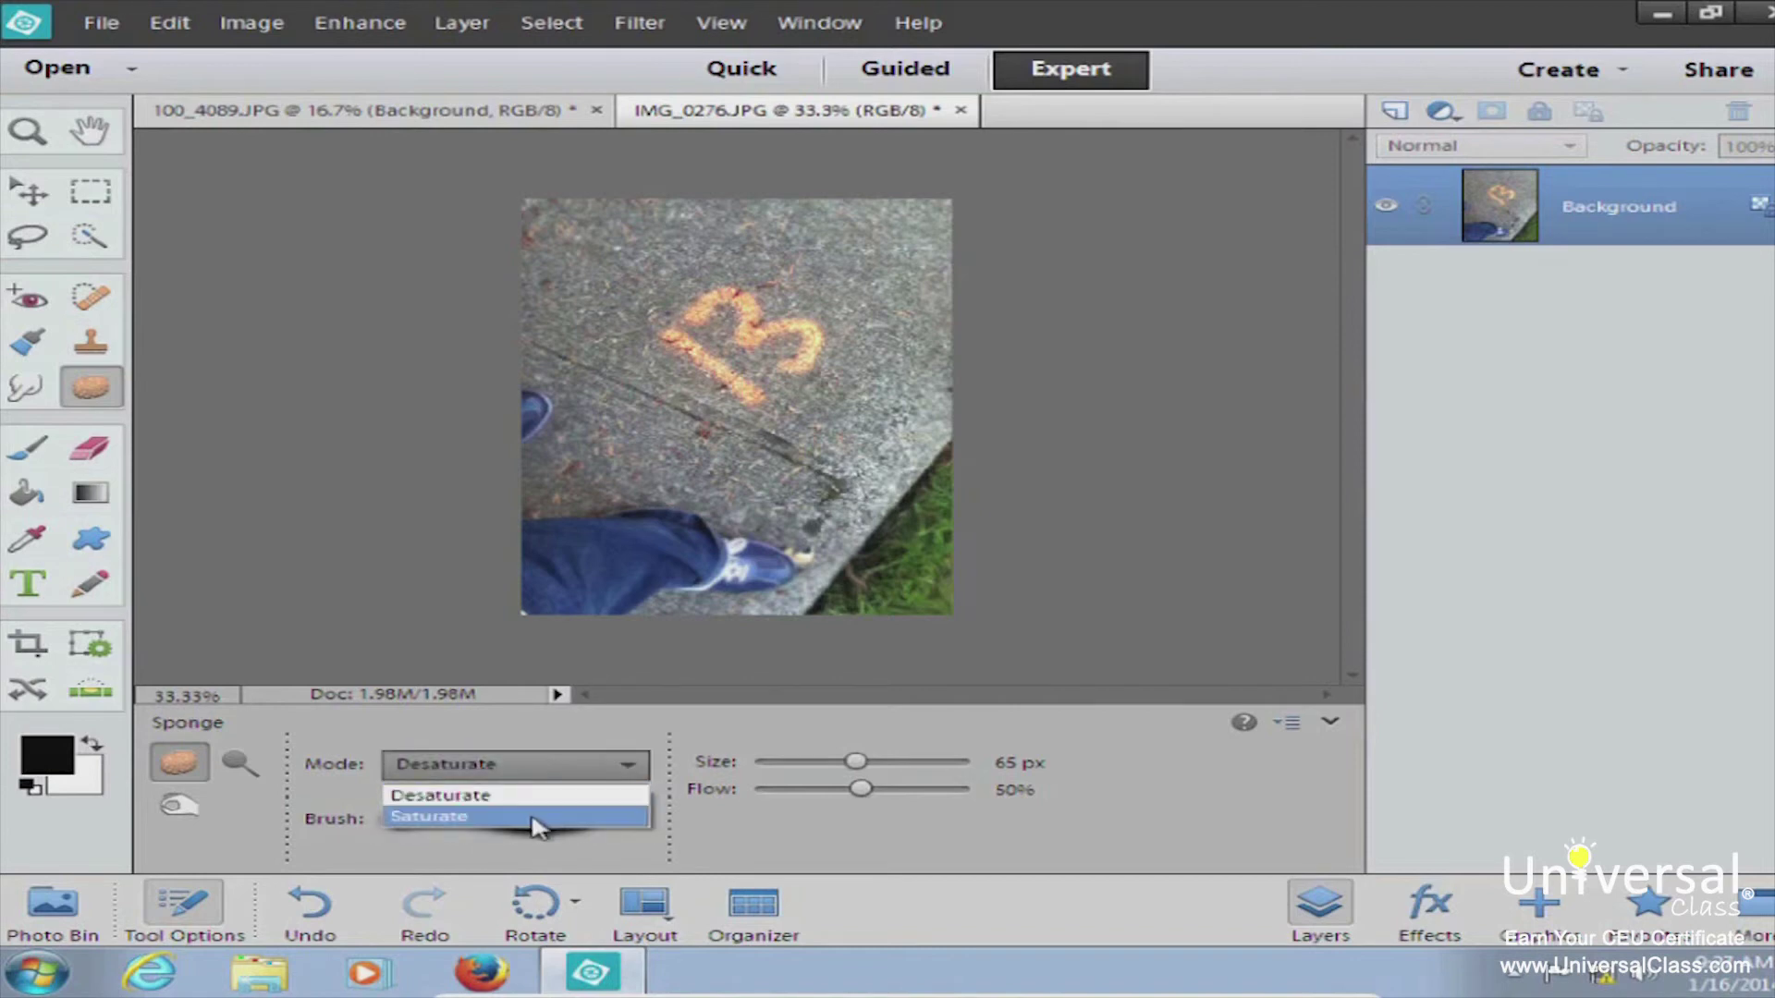
{"action": "left_click", "coordinate": [536, 817]}
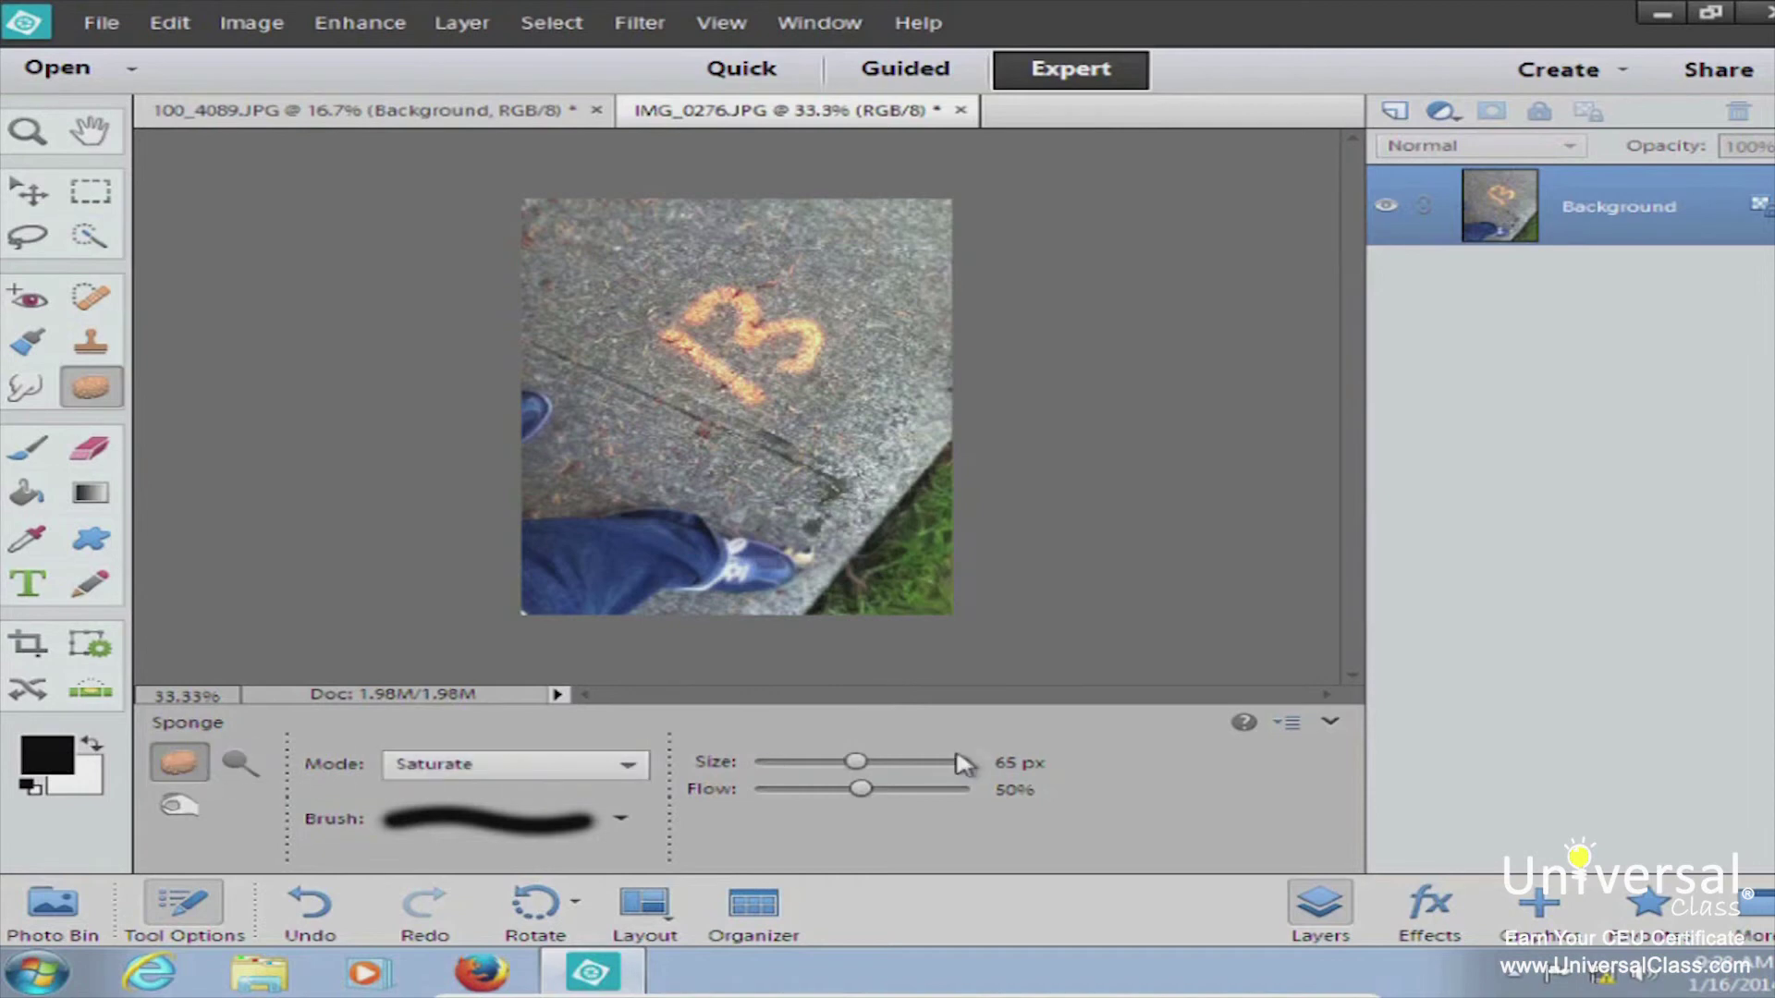
Step: Keep the Sponge mode on Saturate, set size 43 px and flow 58%, and saturate the orange number 13 and the grass
{"action": "left_click", "coordinate": [514, 771]}
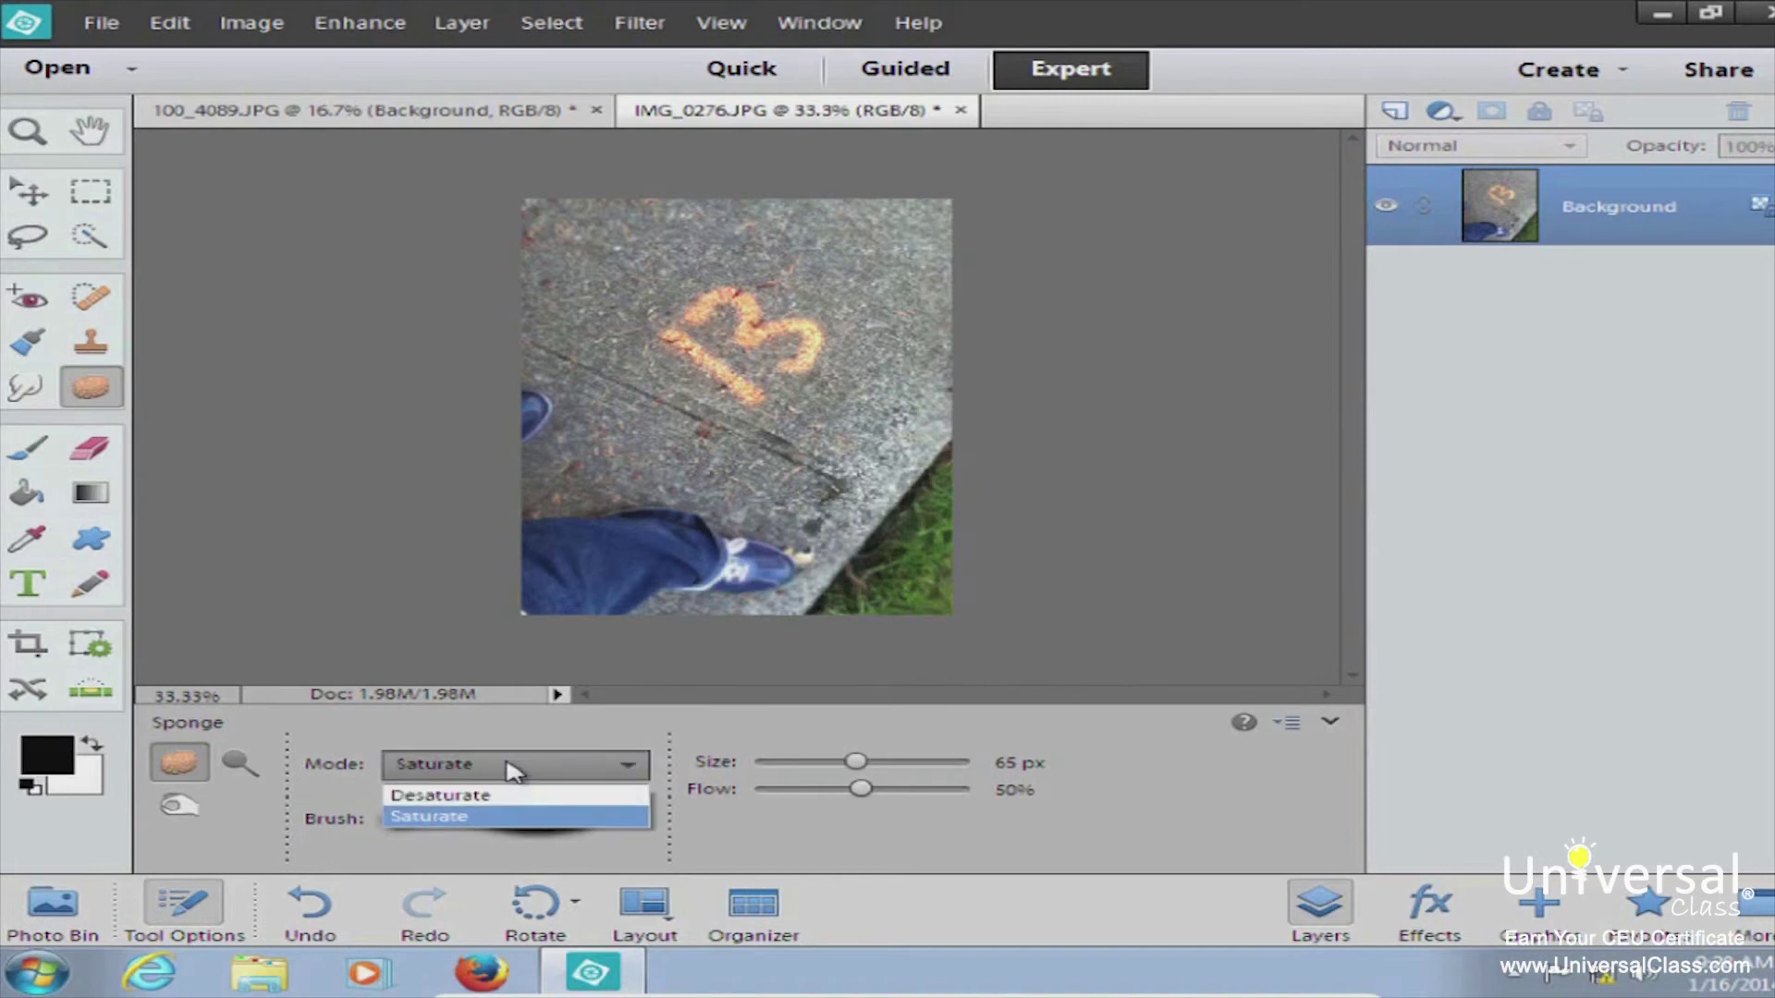
{"action": "left_click", "coordinate": [513, 771]}
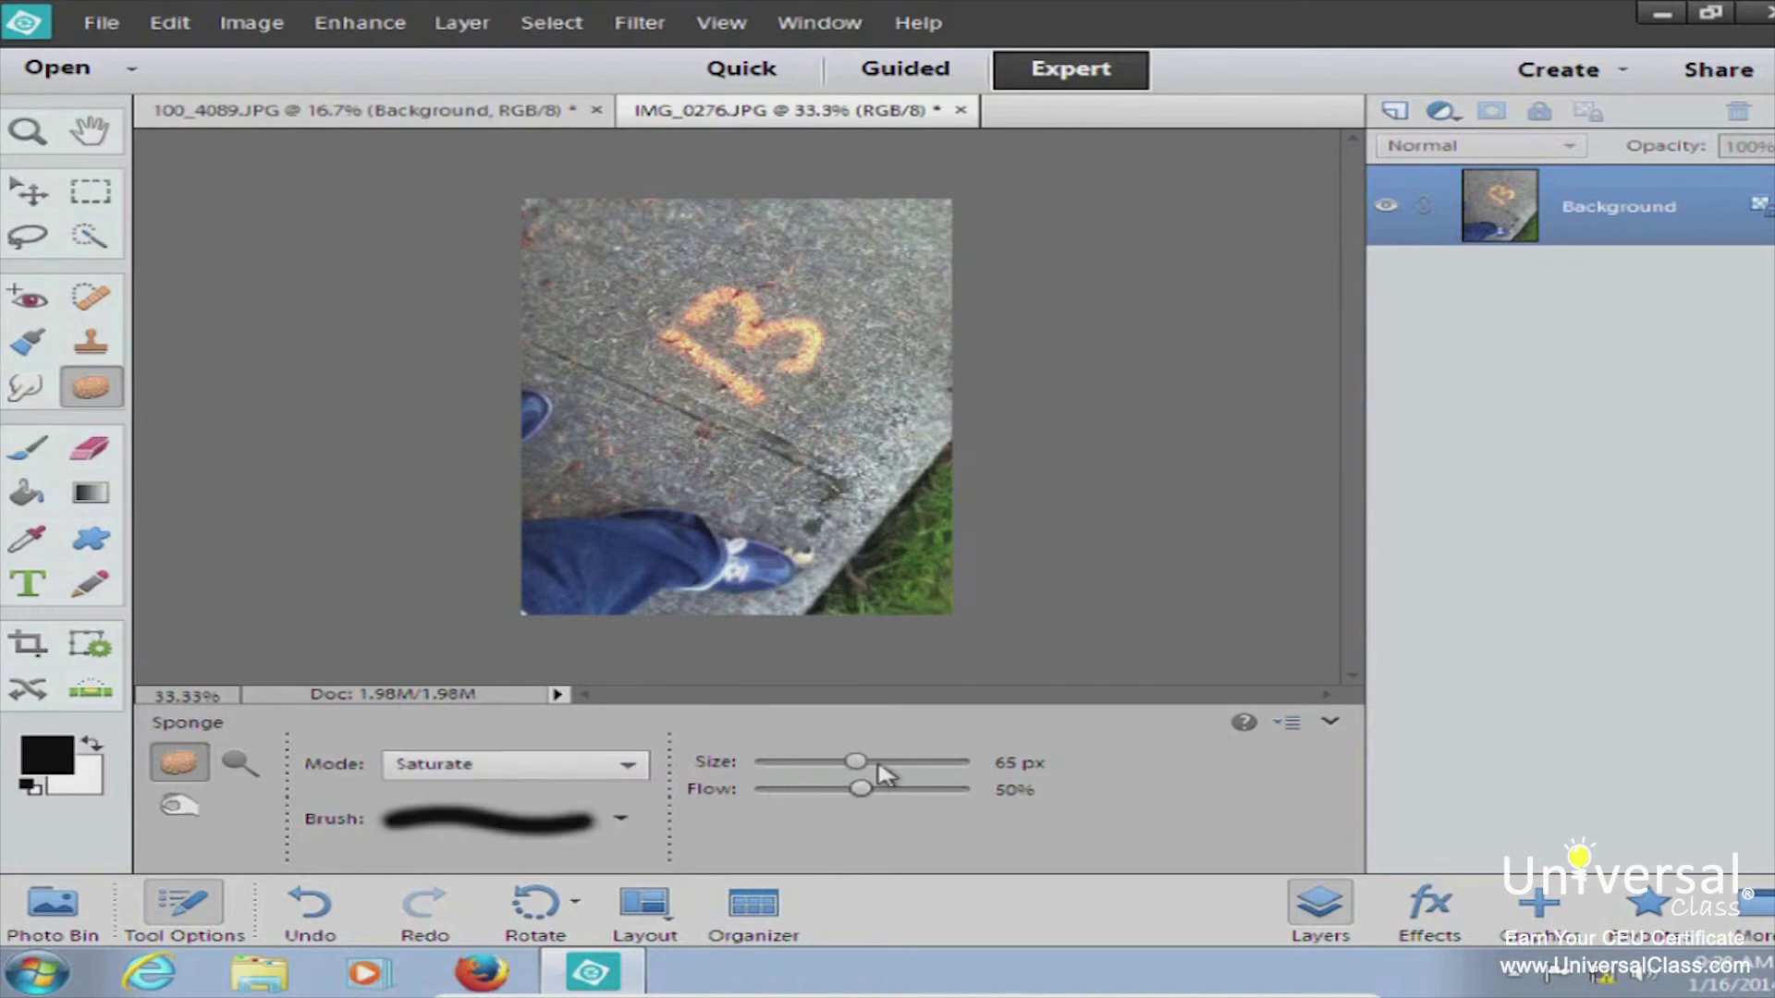
{"action": "left_click_drag", "start_coordinate": [858, 772], "coordinate": [837, 768]}
{"action": "left_click_drag", "start_coordinate": [861, 790], "coordinate": [878, 790]}
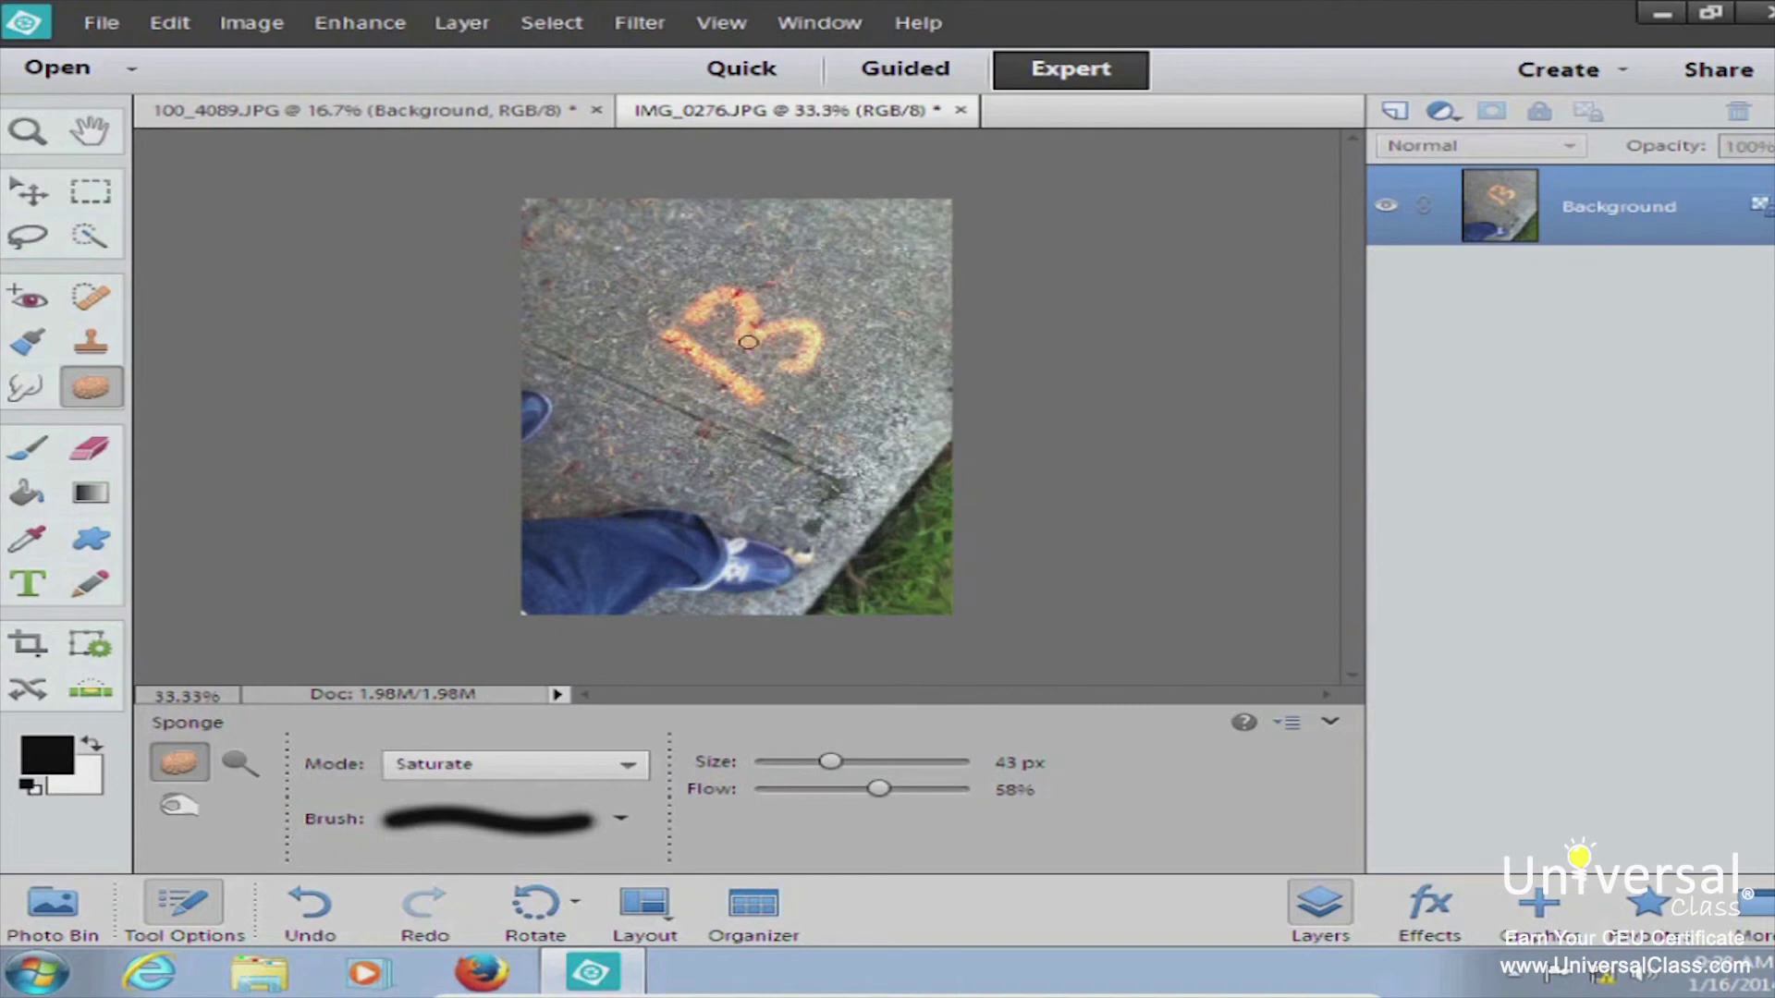
{"action": "mouse_move", "coordinate": [754, 335]}
{"action": "left_mouse_down"}
{"action": "mouse_move", "coordinate": [793, 329]}
{"action": "mouse_move", "coordinate": [802, 362]}
{"action": "left_mouse_up"}
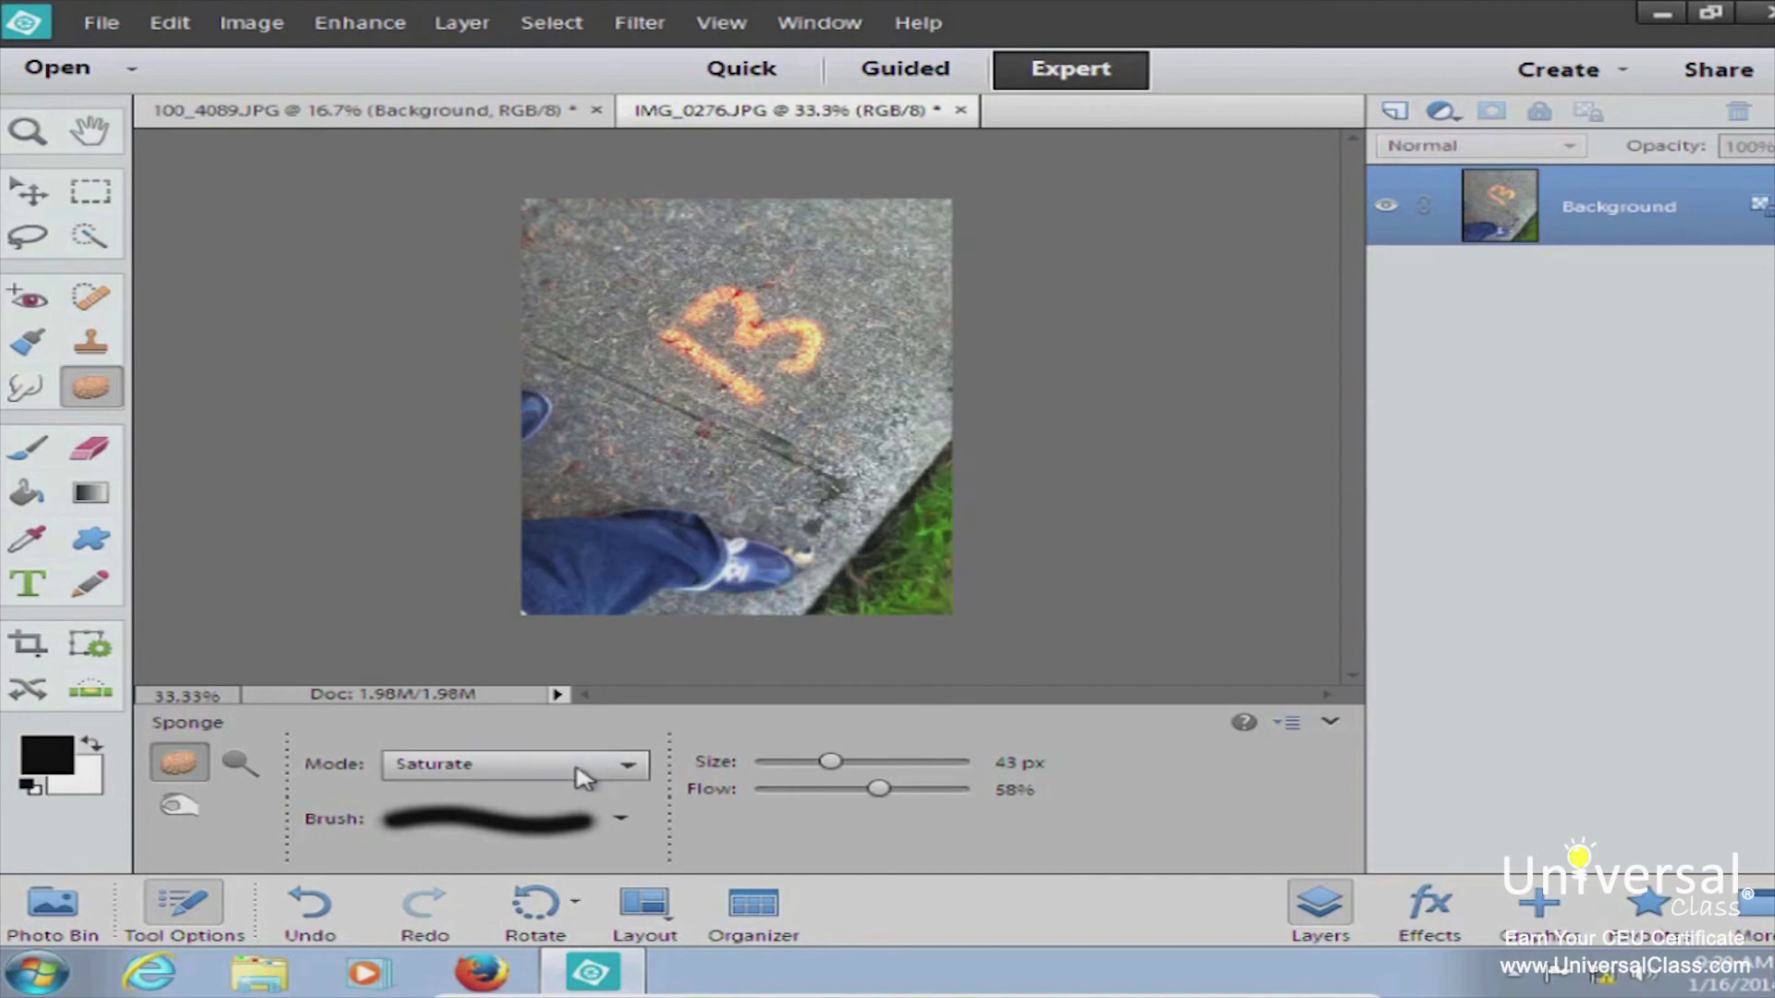
Step: Change the Sponge mode to Desaturate, set its size to 79 px, and desaturate the grass in the photo's lower-right corner
{"action": "left_click", "coordinate": [623, 765]}
{"action": "left_click", "coordinate": [611, 795]}
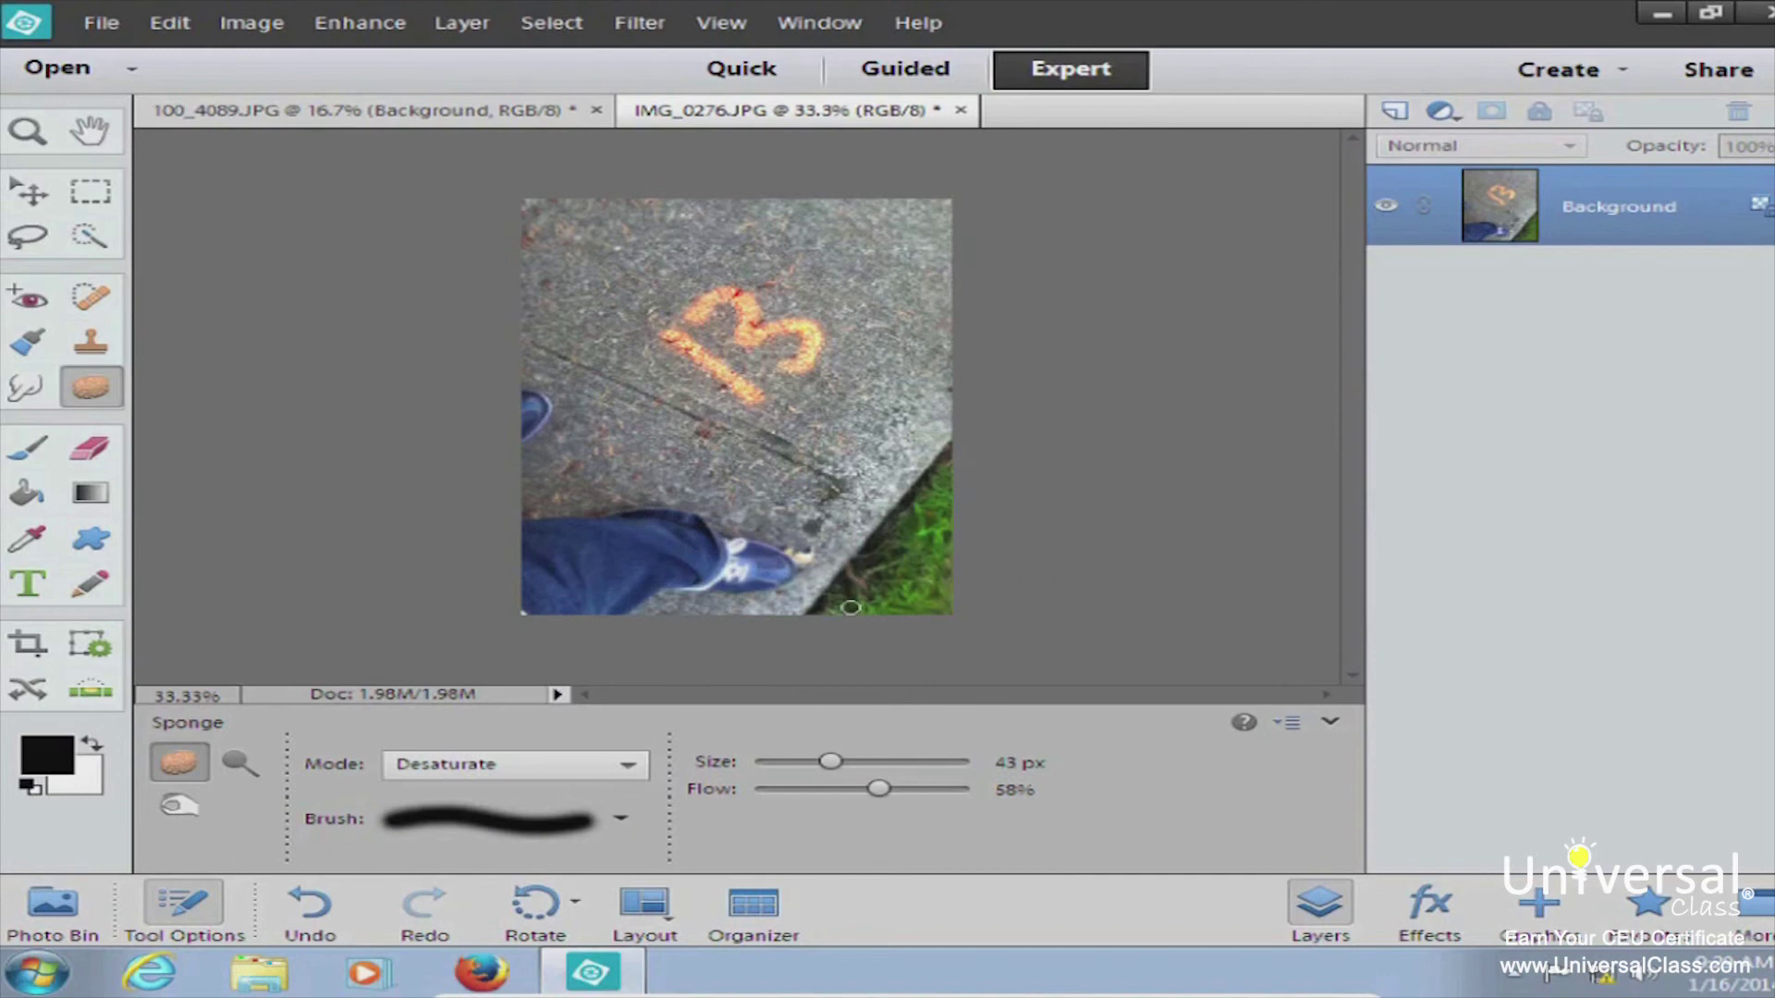
{"action": "left_click", "coordinate": [871, 762]}
{"action": "mouse_move", "coordinate": [839, 608]}
{"action": "left_mouse_down"}
{"action": "mouse_move", "coordinate": [921, 606]}
{"action": "mouse_move", "coordinate": [927, 552]}
{"action": "mouse_move", "coordinate": [898, 591]}
{"action": "mouse_move", "coordinate": [922, 523]}
{"action": "left_mouse_up"}
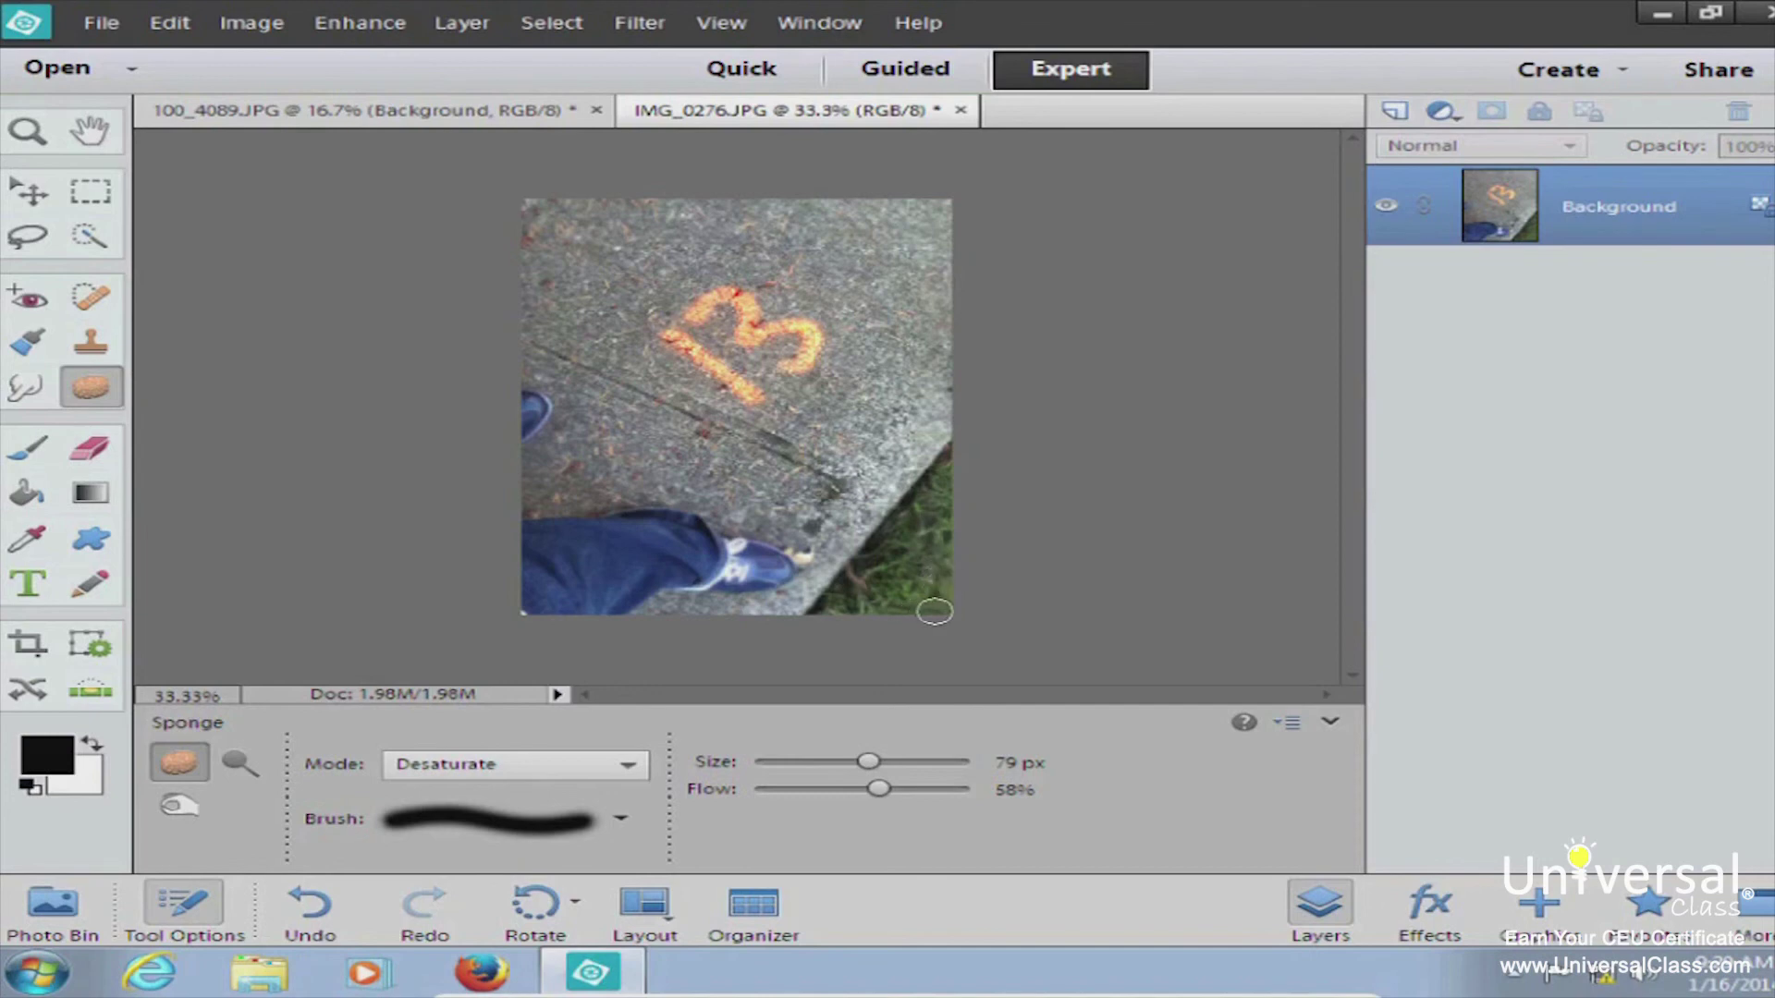
Step: Switch to the Dodge tool, set its range to Highlights, and lighten the orange number 13
{"action": "left_click", "coordinate": [243, 763]}
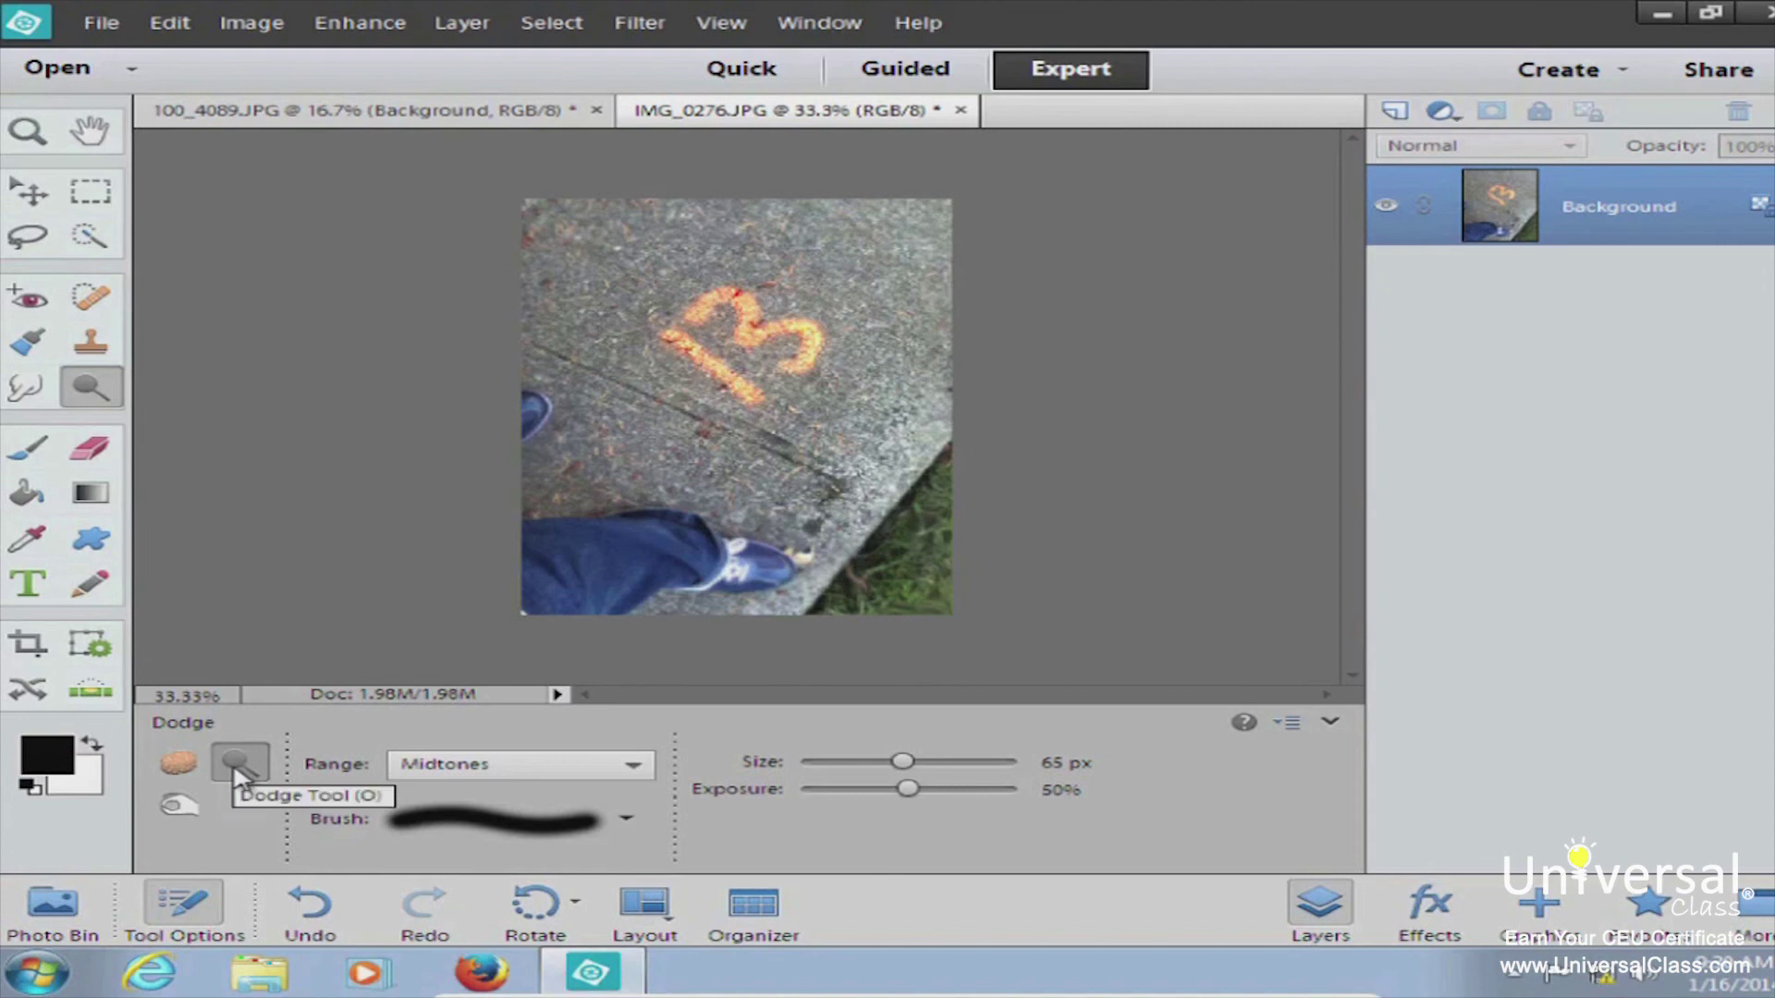
{"action": "scroll", "coordinate": [592, 764], "scroll_direction": "up", "scroll_amount": 1}
{"action": "left_click", "coordinate": [599, 764]}
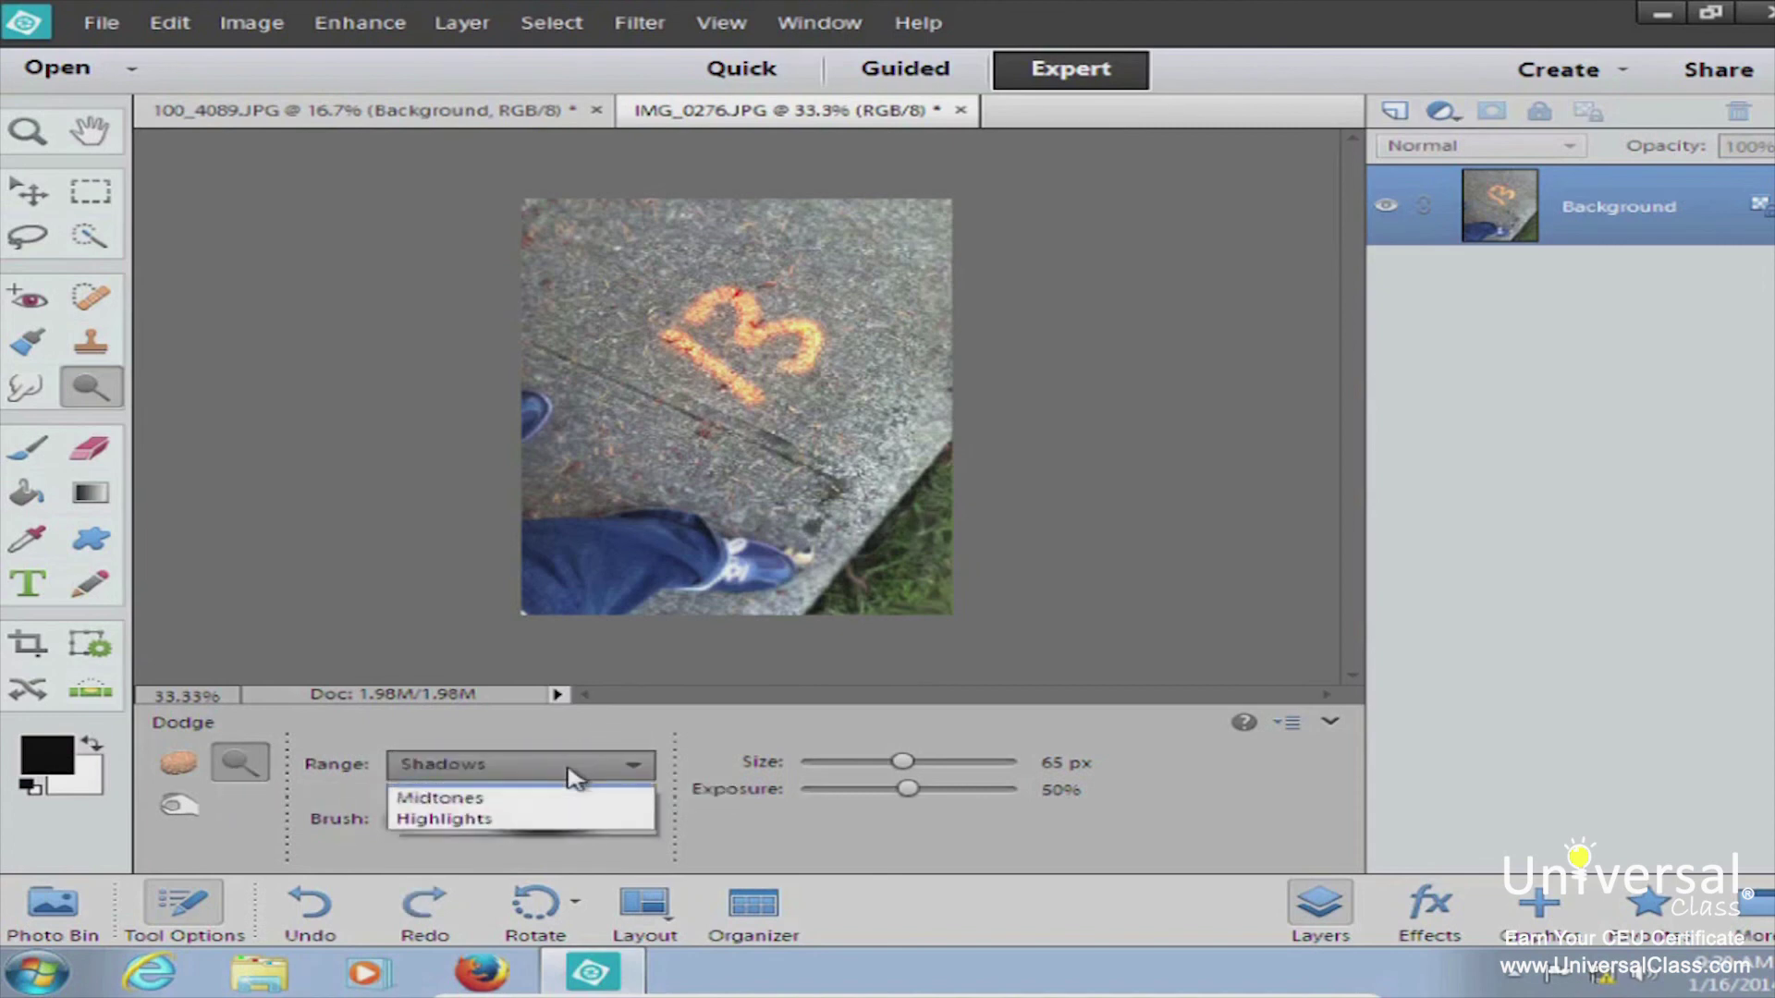
{"action": "left_click", "coordinate": [580, 839]}
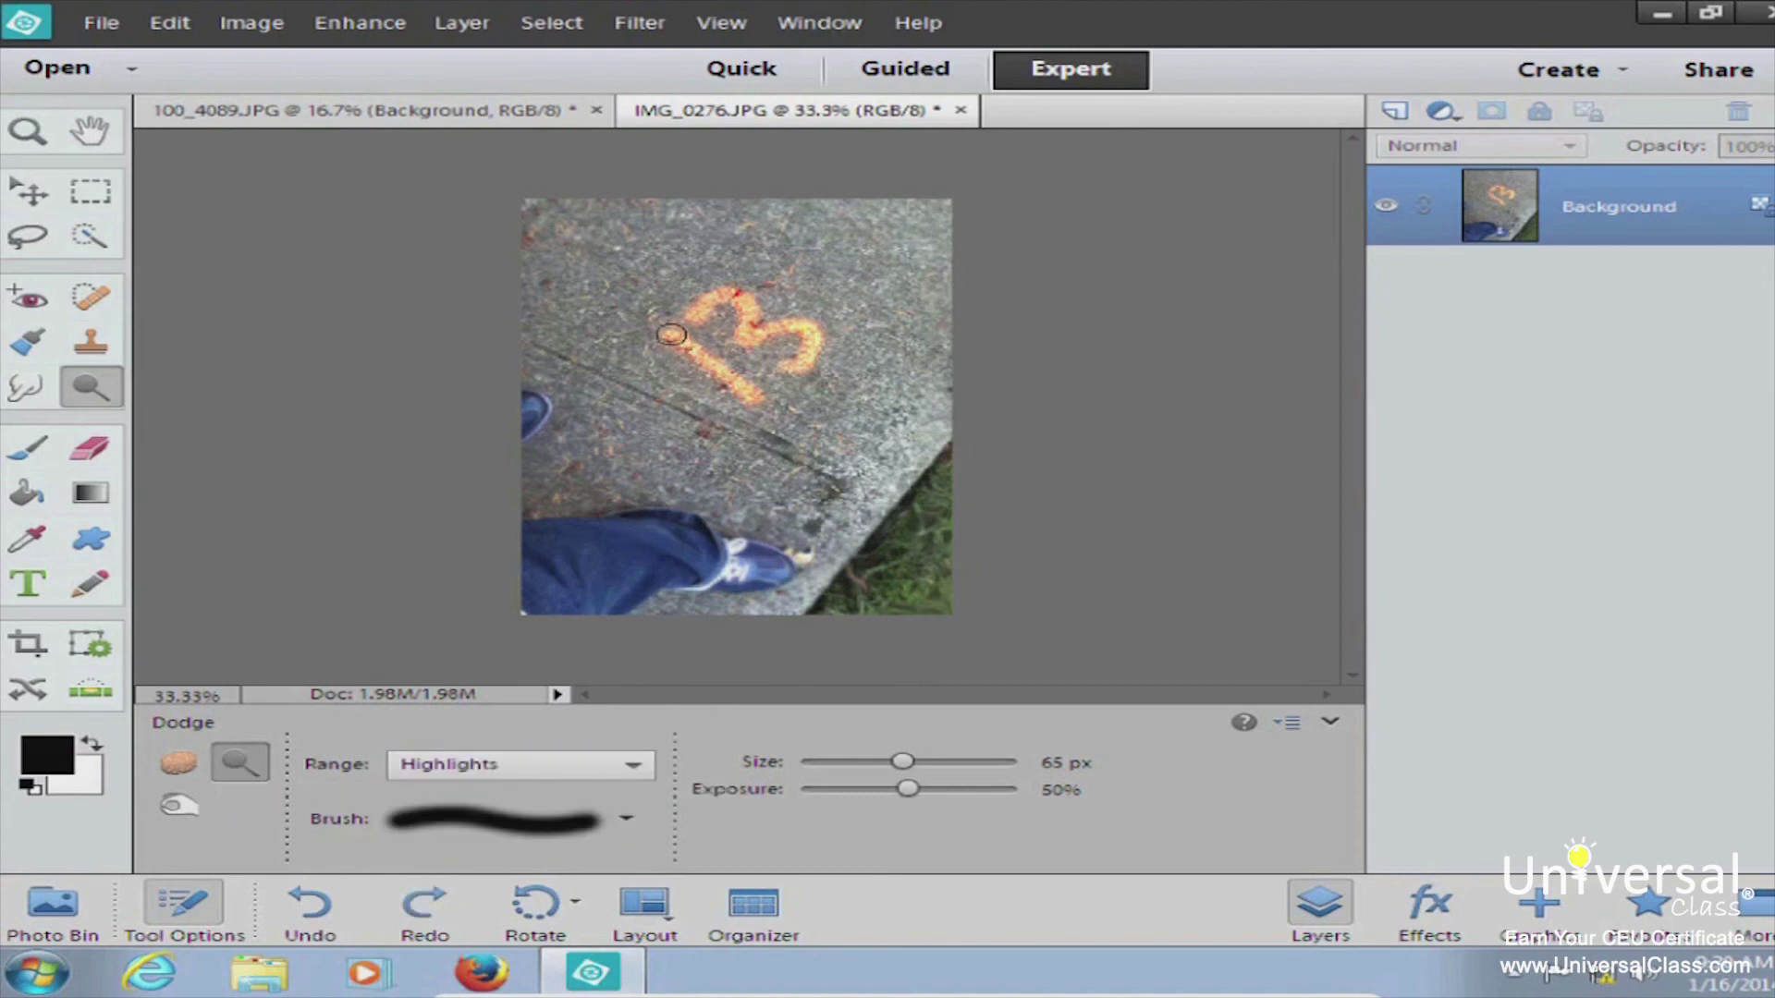
{"action": "left_click_drag", "start_coordinate": [721, 378], "coordinate": [744, 396]}
{"action": "mouse_move", "coordinate": [693, 312]}
{"action": "left_mouse_down"}
{"action": "mouse_move", "coordinate": [748, 309]}
{"action": "mouse_move", "coordinate": [751, 341]}
{"action": "mouse_move", "coordinate": [800, 326]}
{"action": "mouse_move", "coordinate": [793, 369]}
{"action": "mouse_move", "coordinate": [785, 324]}
{"action": "mouse_move", "coordinate": [746, 341]}
{"action": "mouse_move", "coordinate": [743, 301]}
{"action": "mouse_move", "coordinate": [694, 315]}
{"action": "mouse_move", "coordinate": [736, 299]}
{"action": "mouse_move", "coordinate": [748, 345]}
{"action": "mouse_move", "coordinate": [779, 330]}
{"action": "mouse_move", "coordinate": [824, 382]}
{"action": "left_mouse_up"}
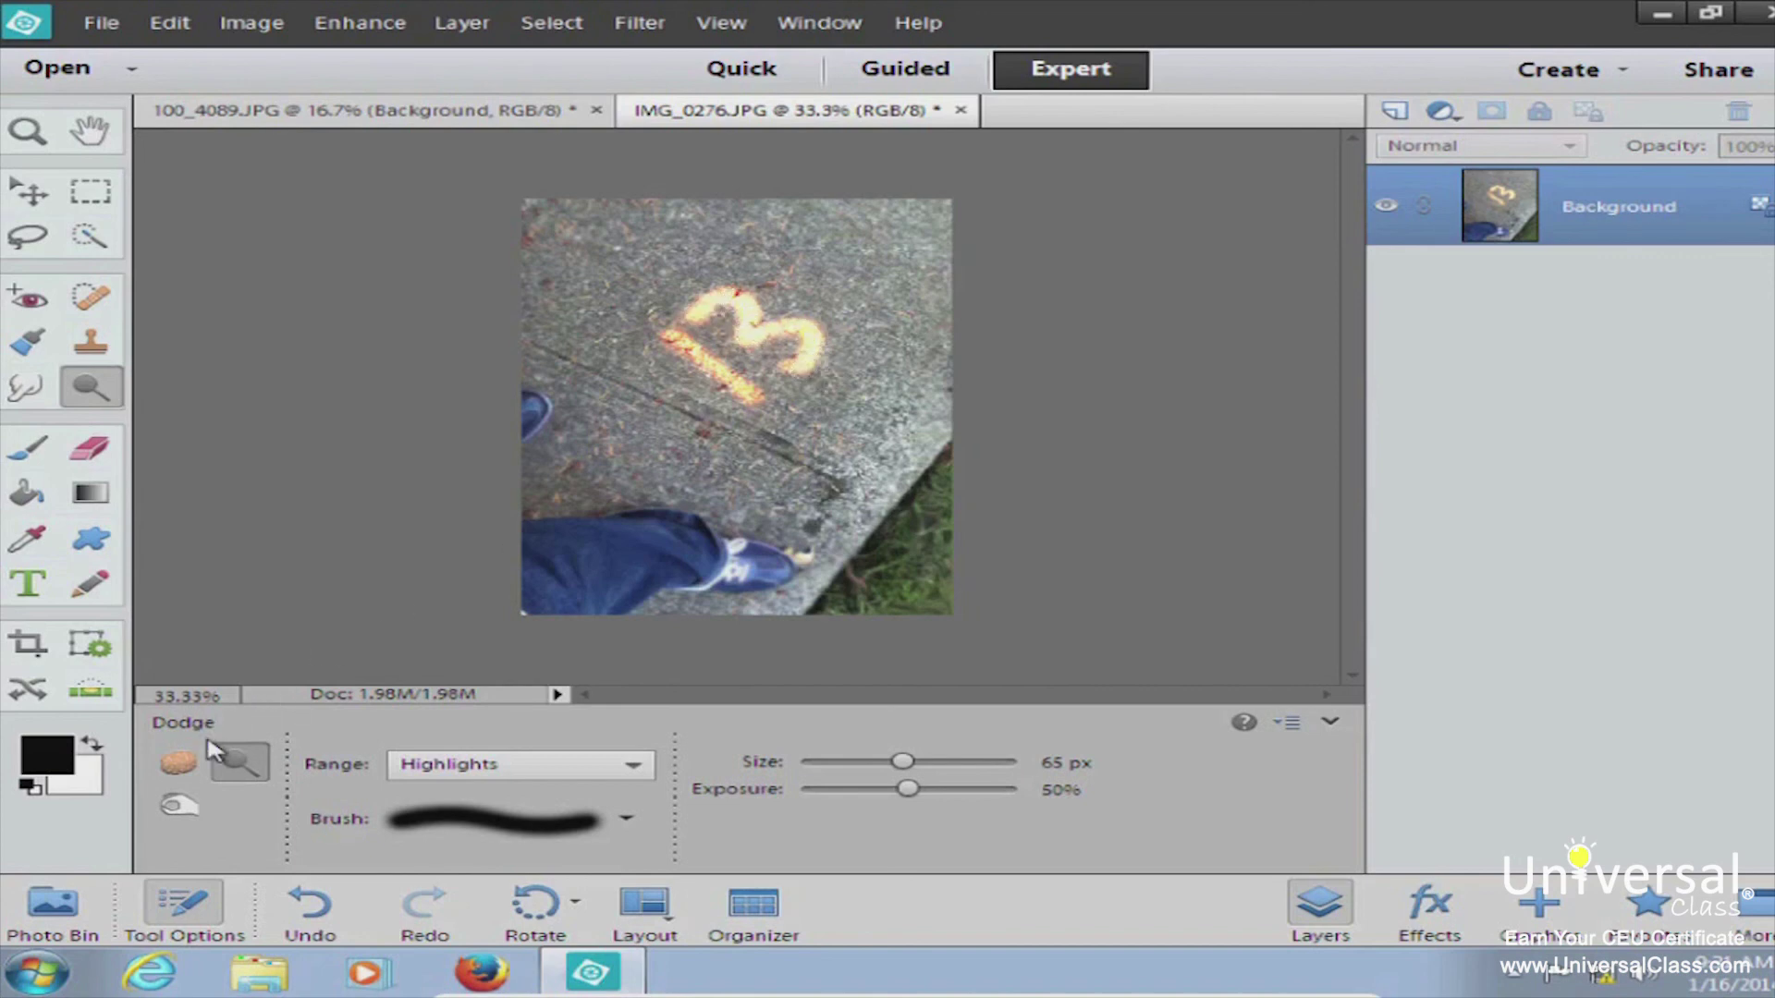
Step: Switch to the Burn tool, set its range to Highlights, and darken the number 13
{"action": "left_click", "coordinate": [176, 806]}
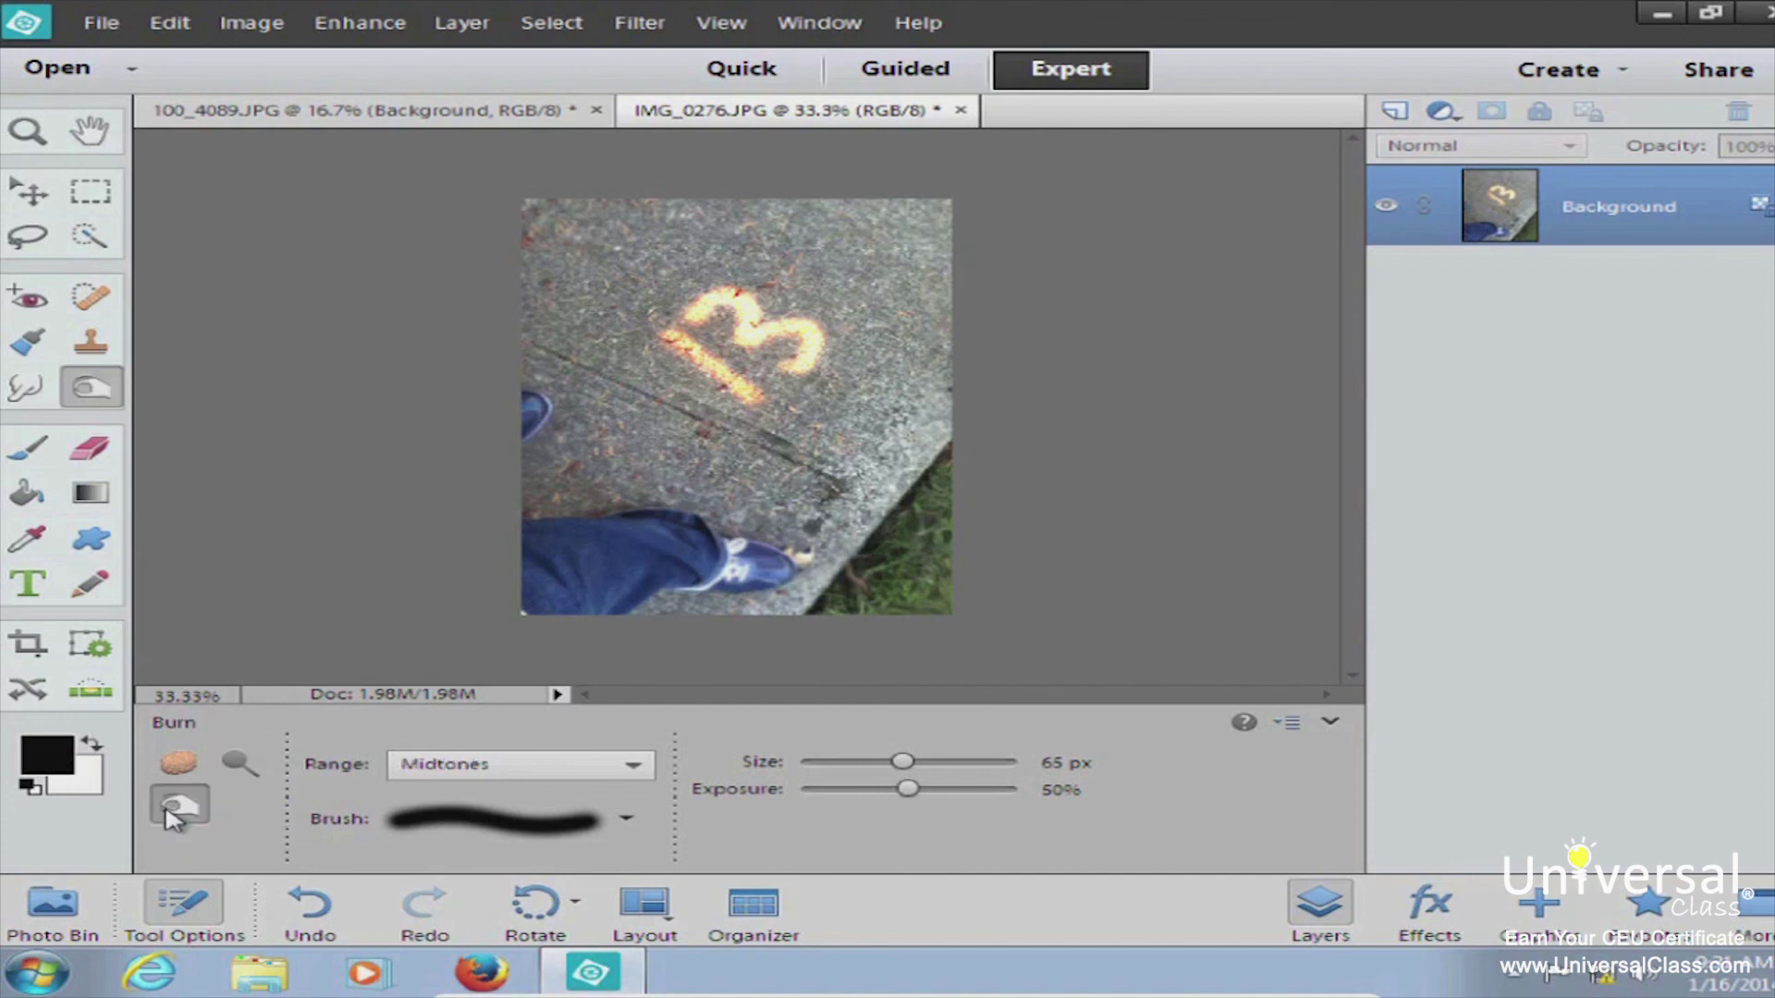
{"action": "left_click", "coordinate": [522, 772]}
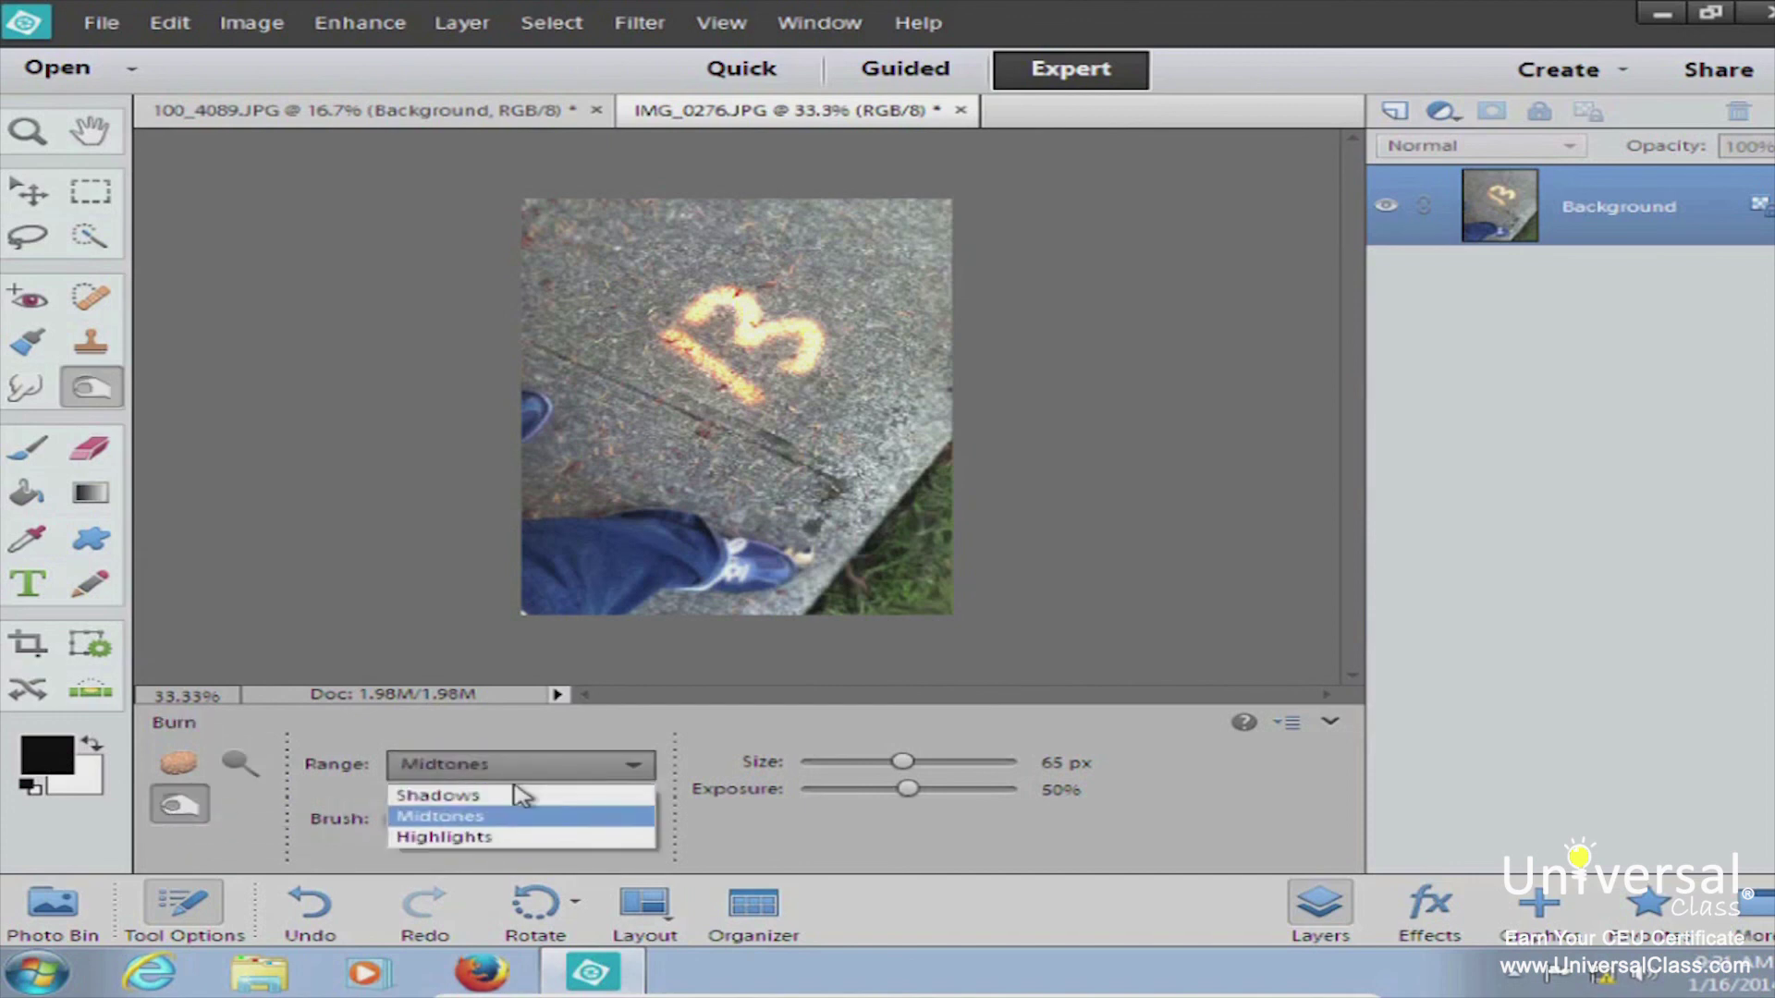
{"action": "left_click", "coordinate": [508, 836]}
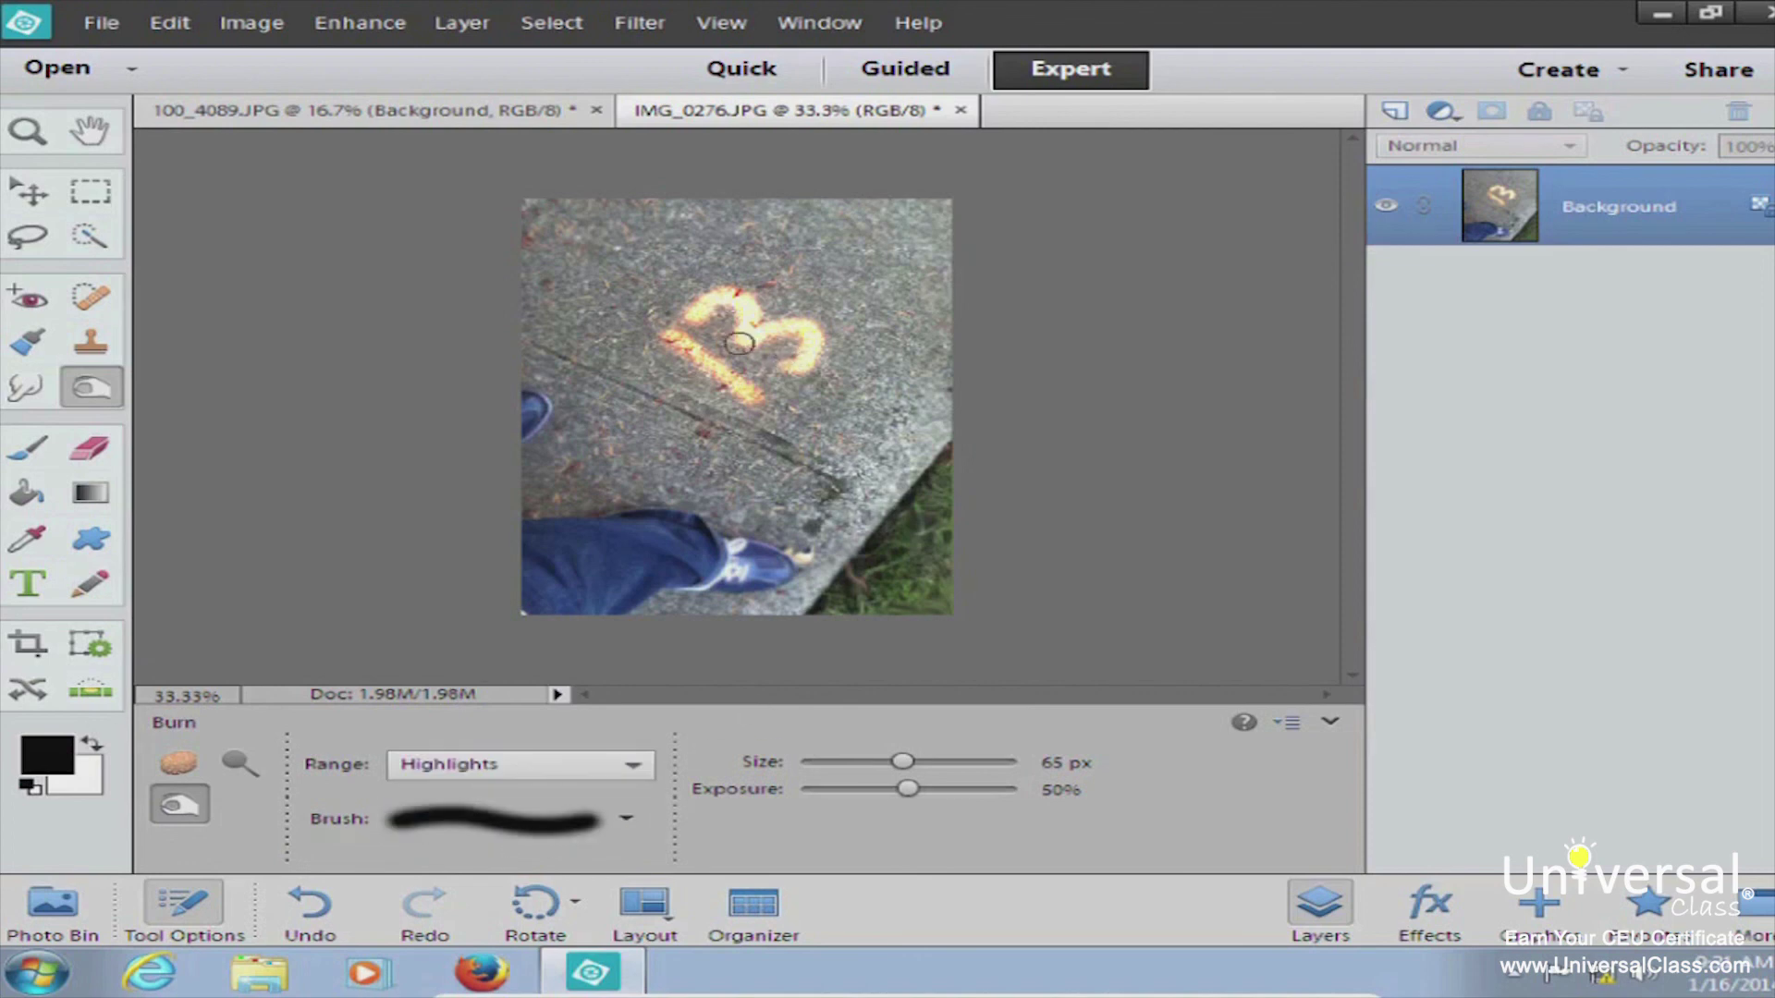
{"action": "mouse_move", "coordinate": [696, 319]}
{"action": "left_mouse_down"}
{"action": "mouse_move", "coordinate": [740, 298]}
{"action": "mouse_move", "coordinate": [747, 334]}
{"action": "mouse_move", "coordinate": [810, 326]}
{"action": "mouse_move", "coordinate": [795, 372]}
{"action": "mouse_move", "coordinate": [812, 347]}
{"action": "mouse_move", "coordinate": [785, 324]}
{"action": "mouse_move", "coordinate": [744, 328]}
{"action": "mouse_move", "coordinate": [737, 300]}
{"action": "mouse_move", "coordinate": [671, 338]}
{"action": "mouse_move", "coordinate": [753, 396]}
{"action": "mouse_move", "coordinate": [682, 340]}
{"action": "left_mouse_up"}
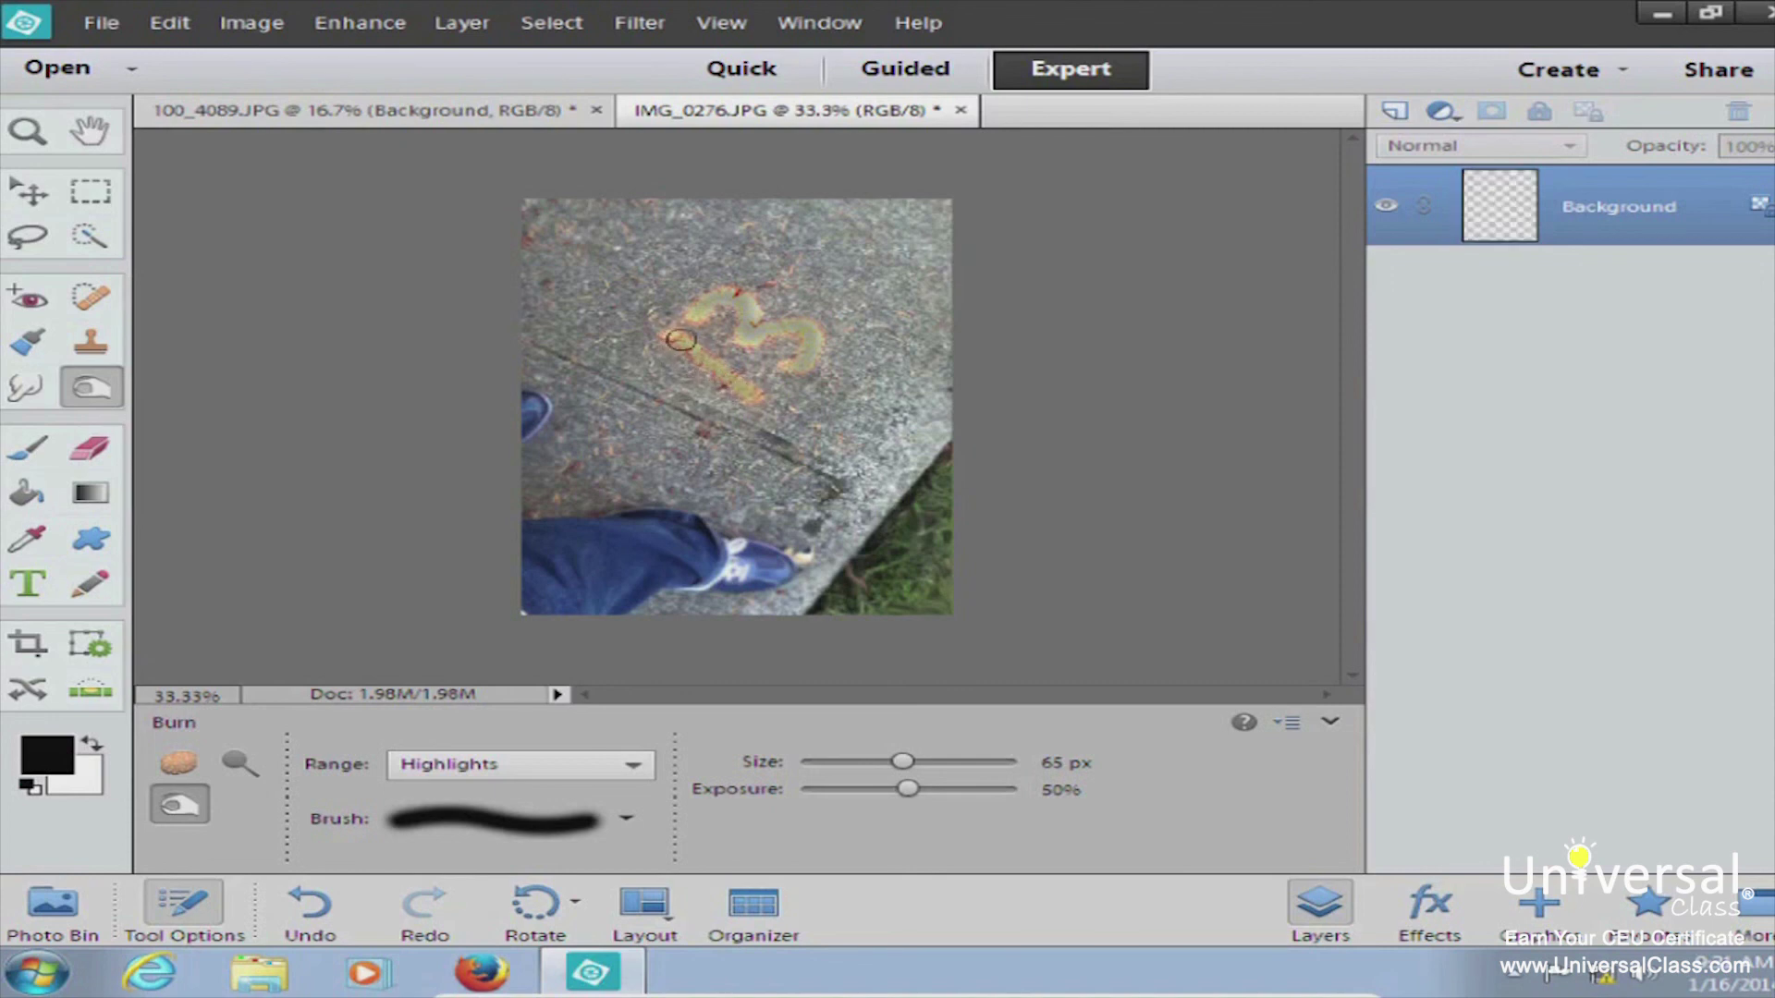